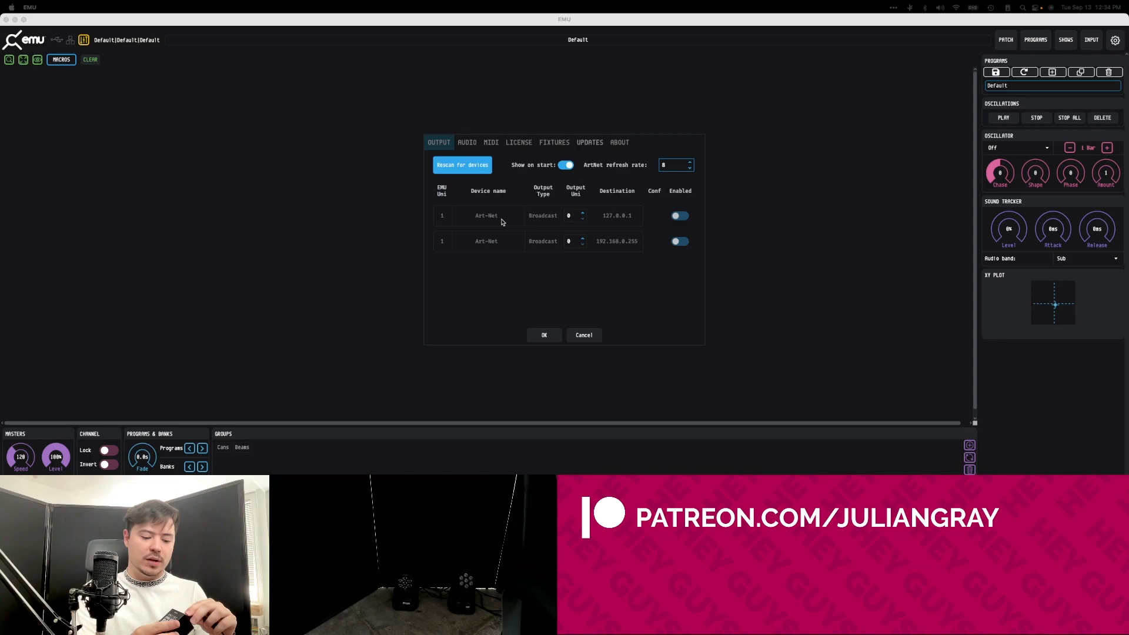
Rescan for output devices and enable the DMX USB PRO interface as a DMX output.
left_click(457, 164)
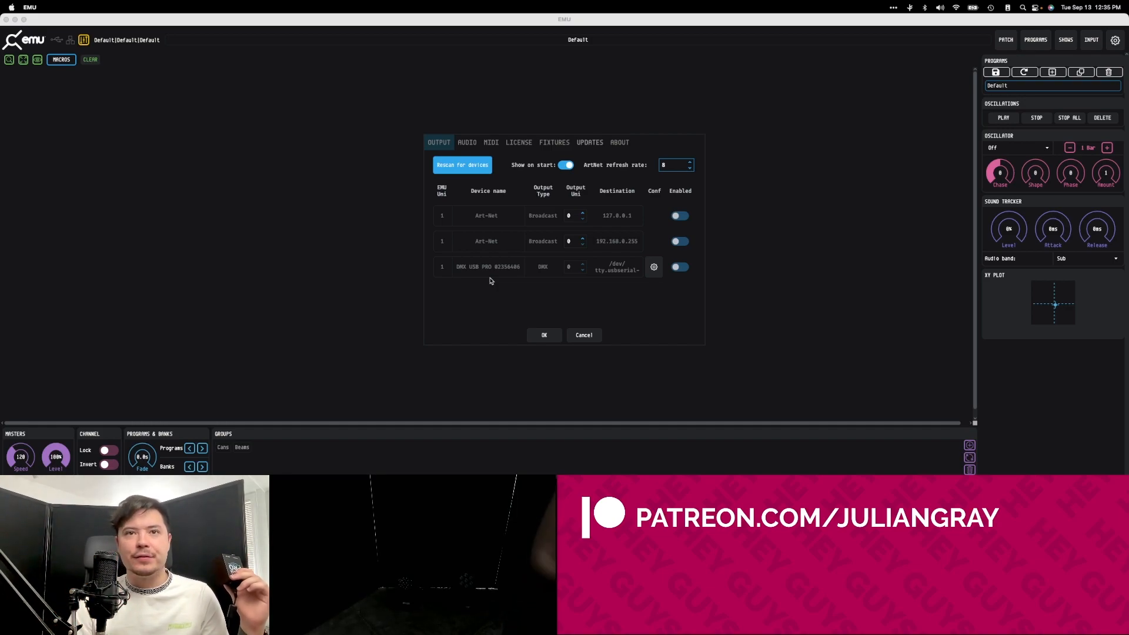
left_click(680, 267)
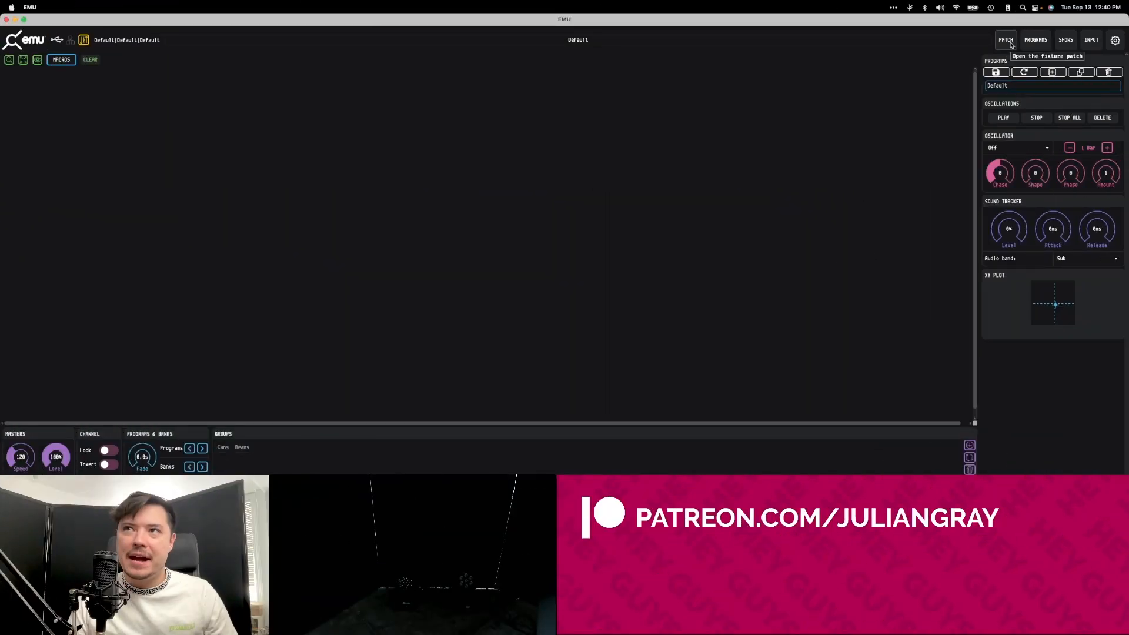
Patch two Lixada LED Mini Moving Head fixtures in 9Ch Mode at DMX addresses 1 and 10.
left_click(1009, 44)
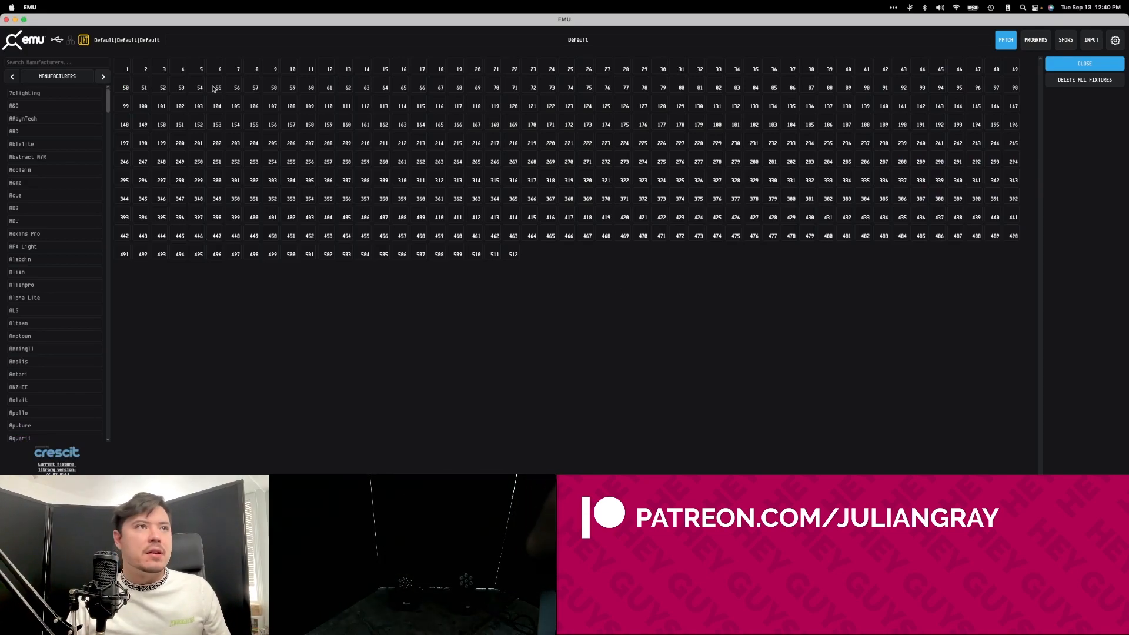
left_click(53, 62)
type("lix")
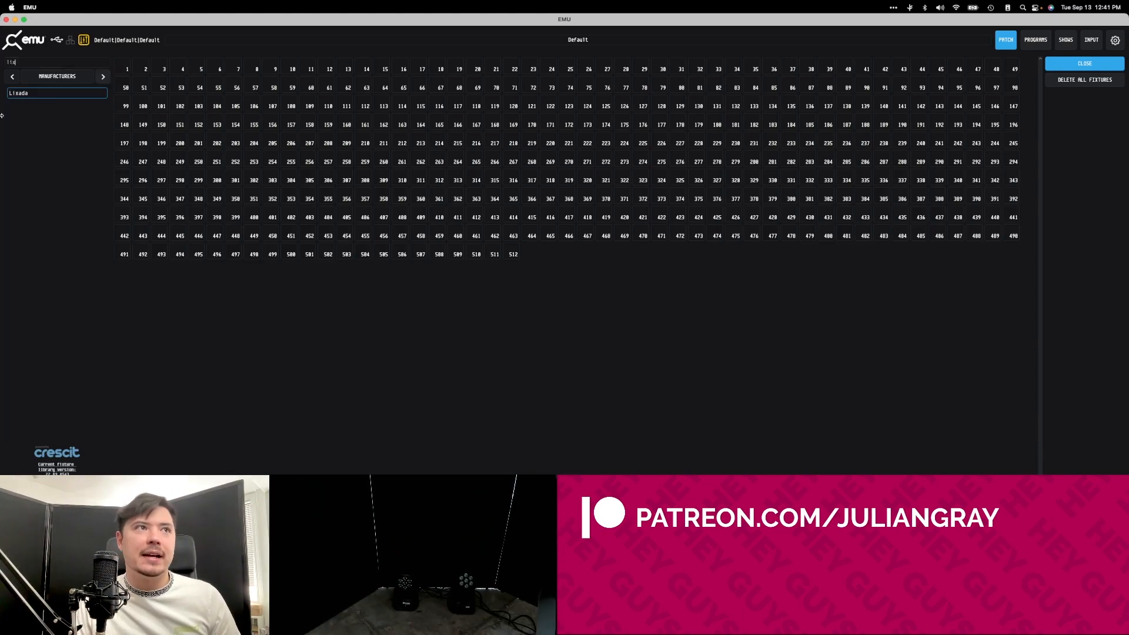
left_click(26, 94)
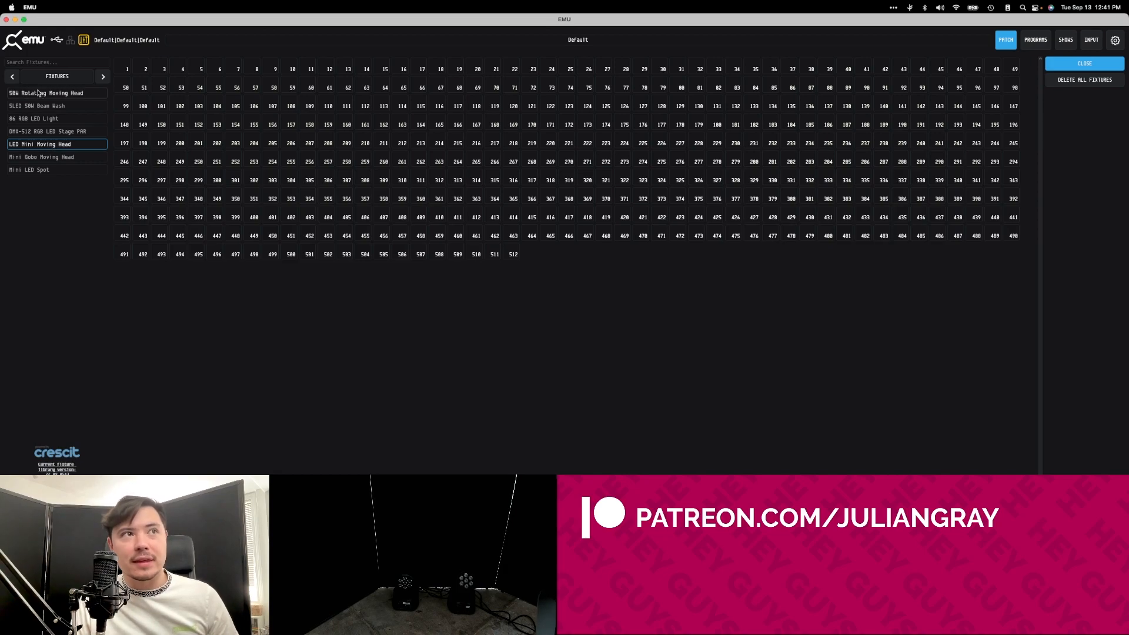
left_click(32, 147)
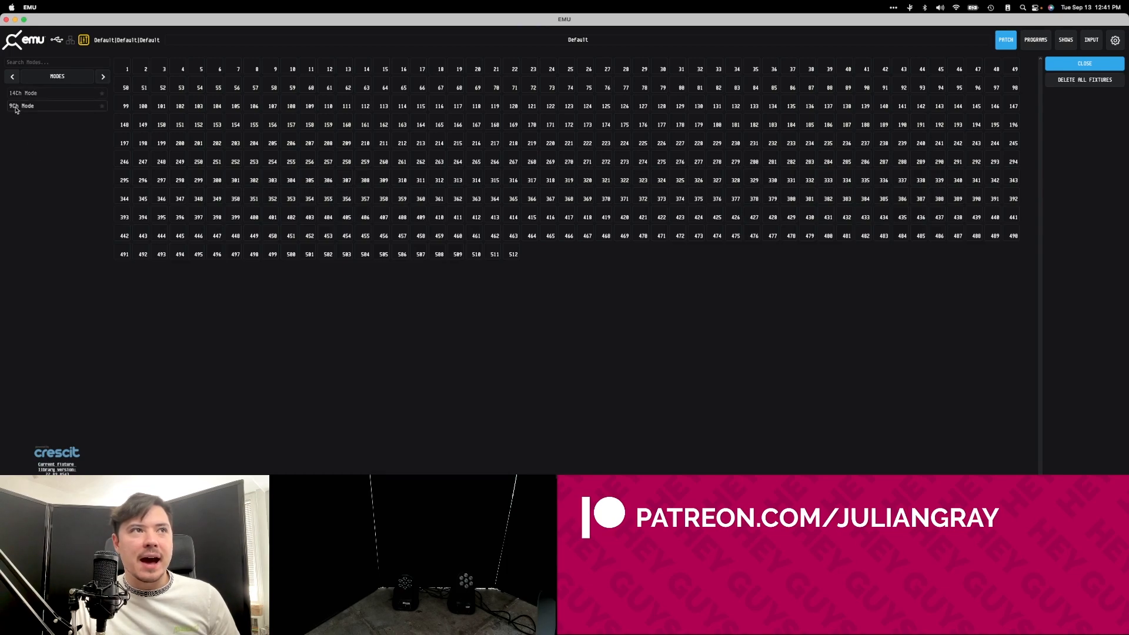
left_click_drag(15, 110, 289, 71)
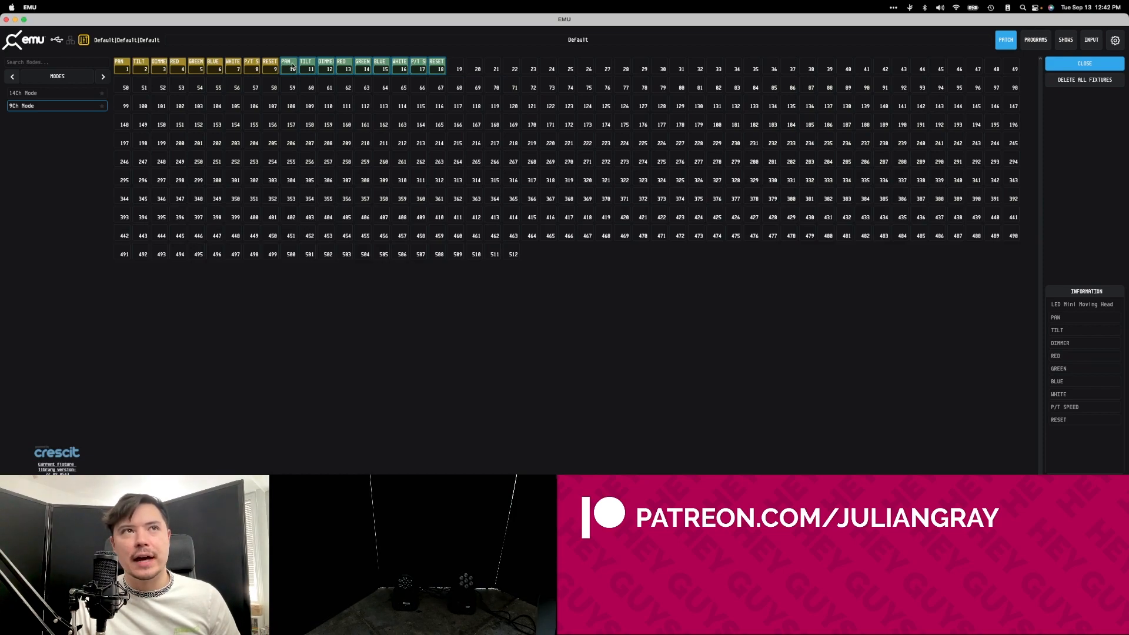
Inspect the channel ranges of the two patched moving heads by selecting each fixture in turn.
left_click(267, 66)
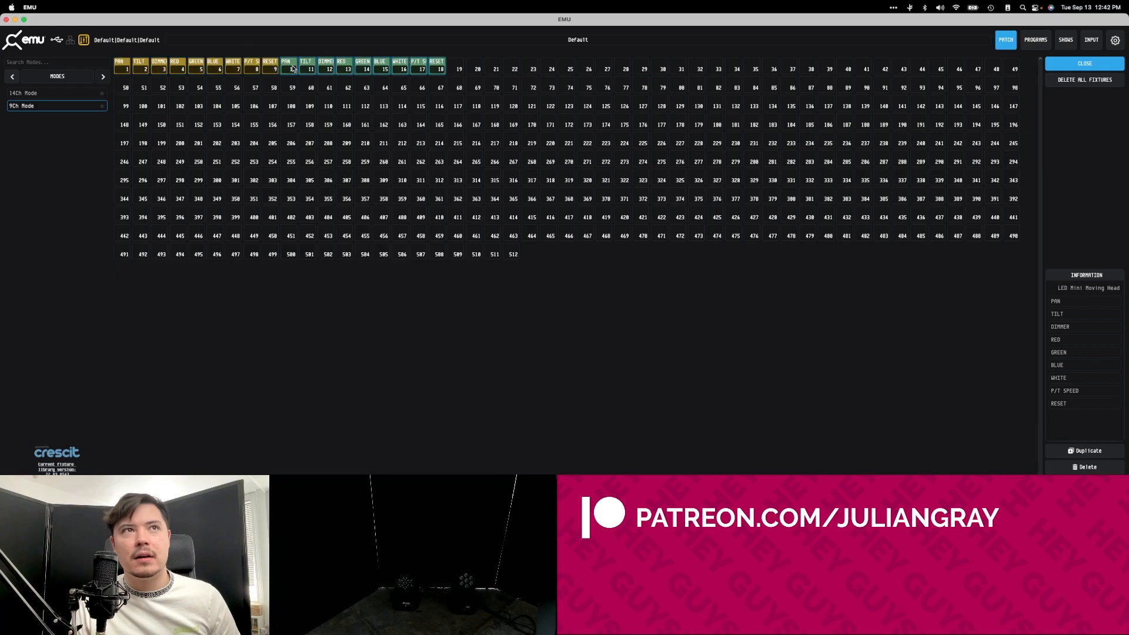
left_click(289, 70)
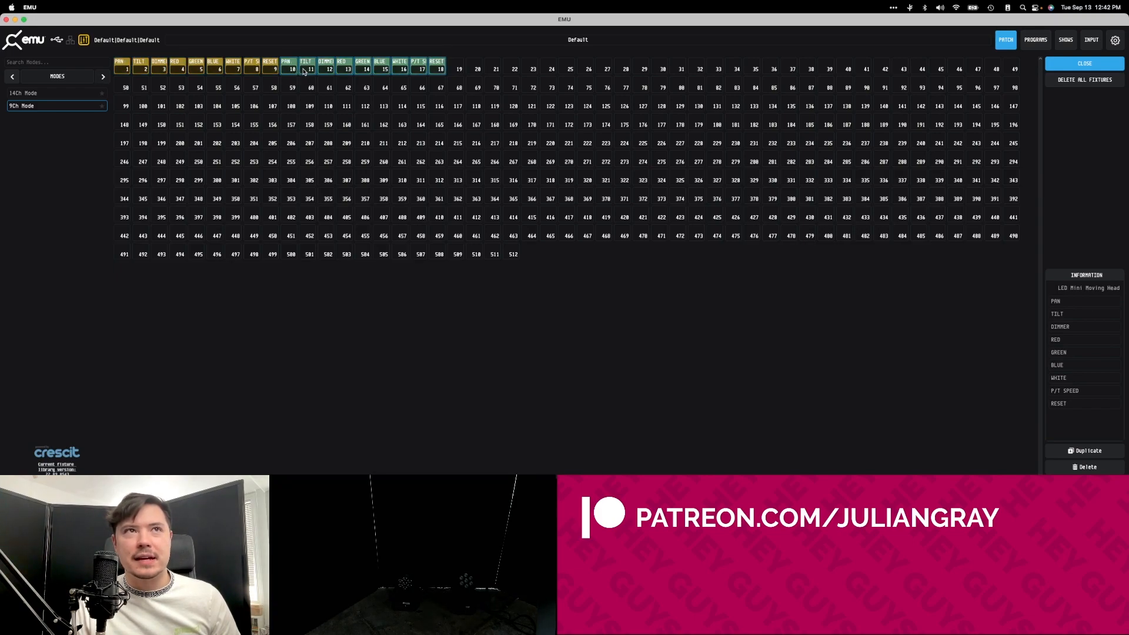
left_click(274, 70)
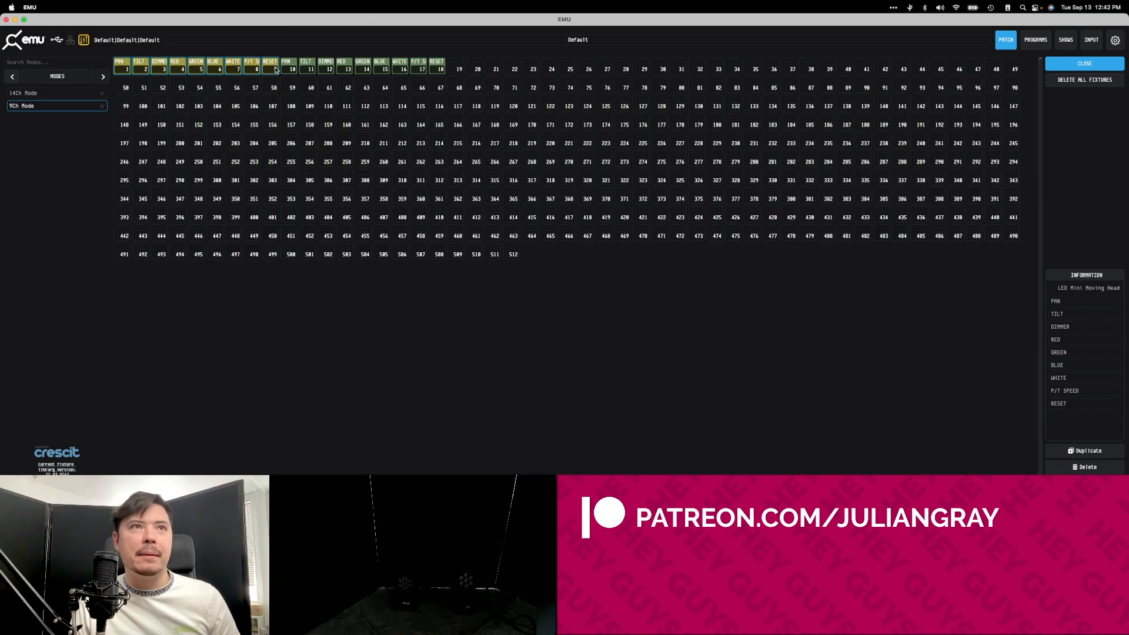
left_click(286, 69)
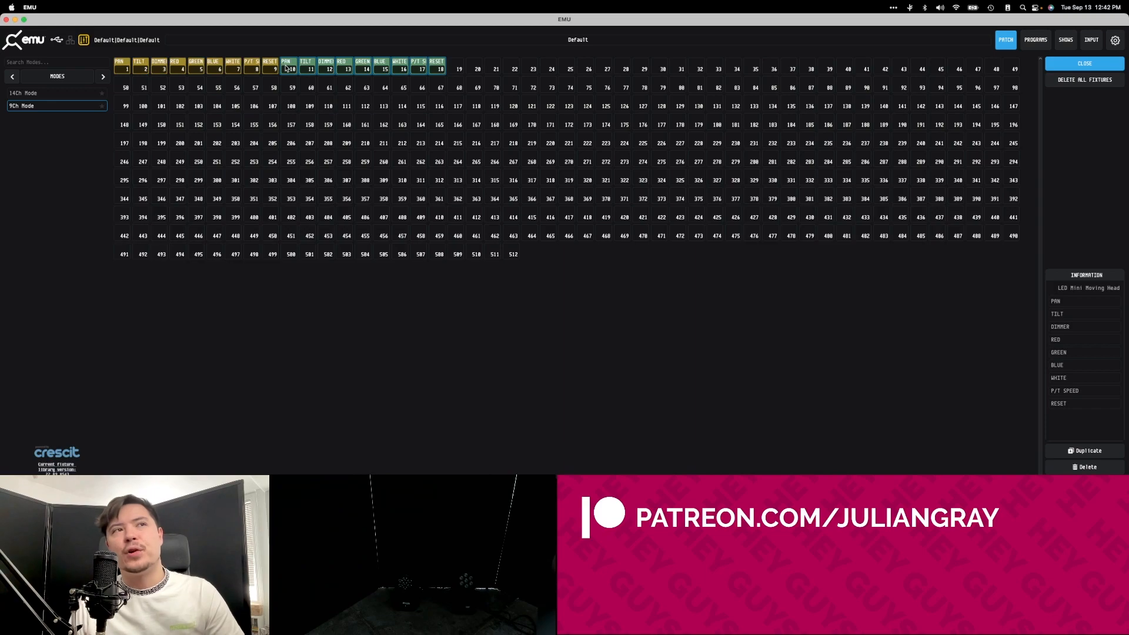
left_click(277, 73)
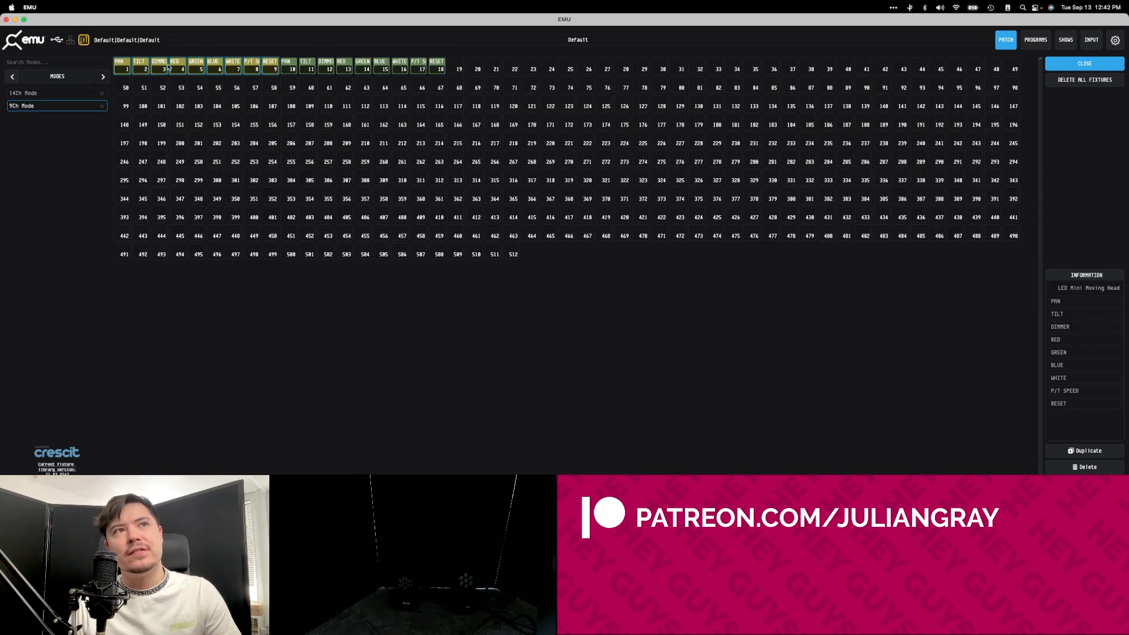
left_click(287, 70)
left_click(270, 68)
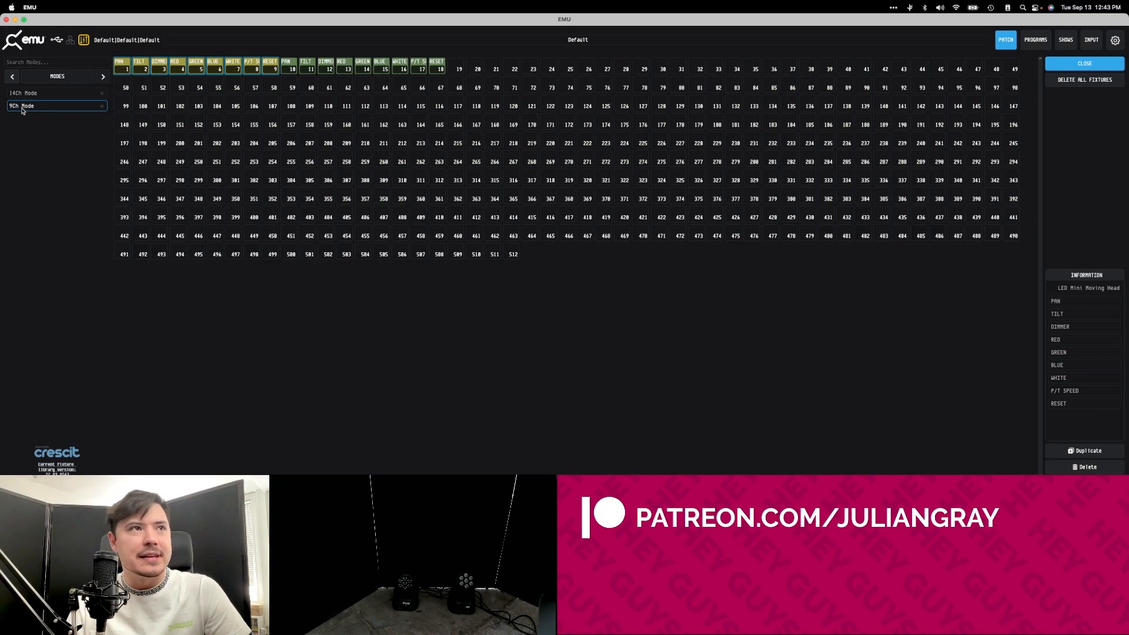
Return to the manufacturer list, clear its search filter and close the fixture patch.
left_click(12, 78)
left_click(11, 77)
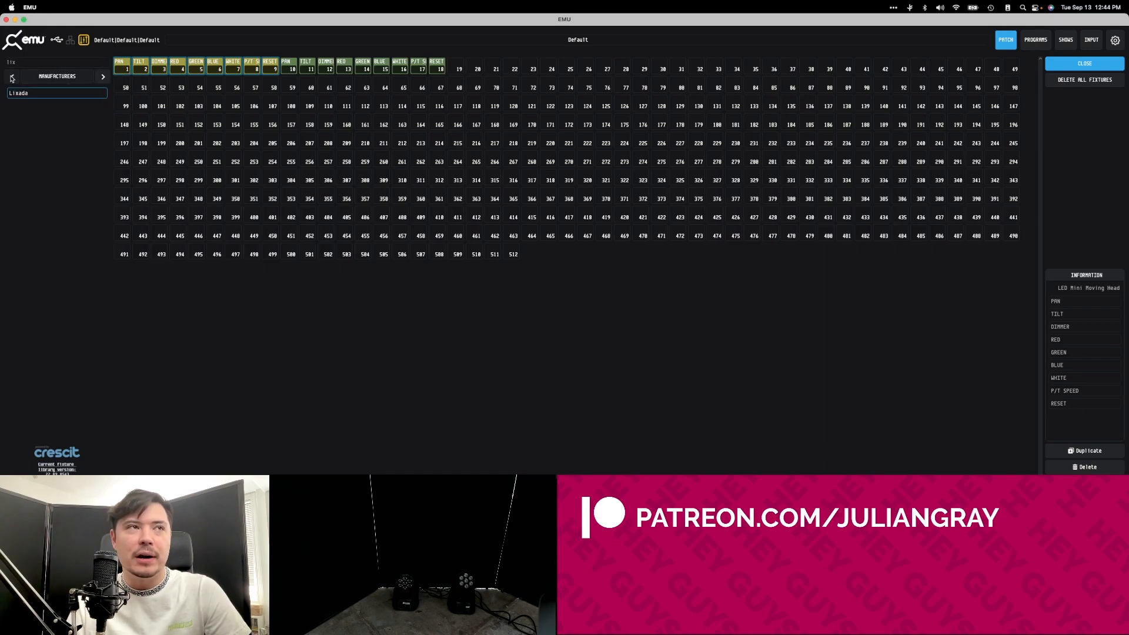
key("BackSpace")
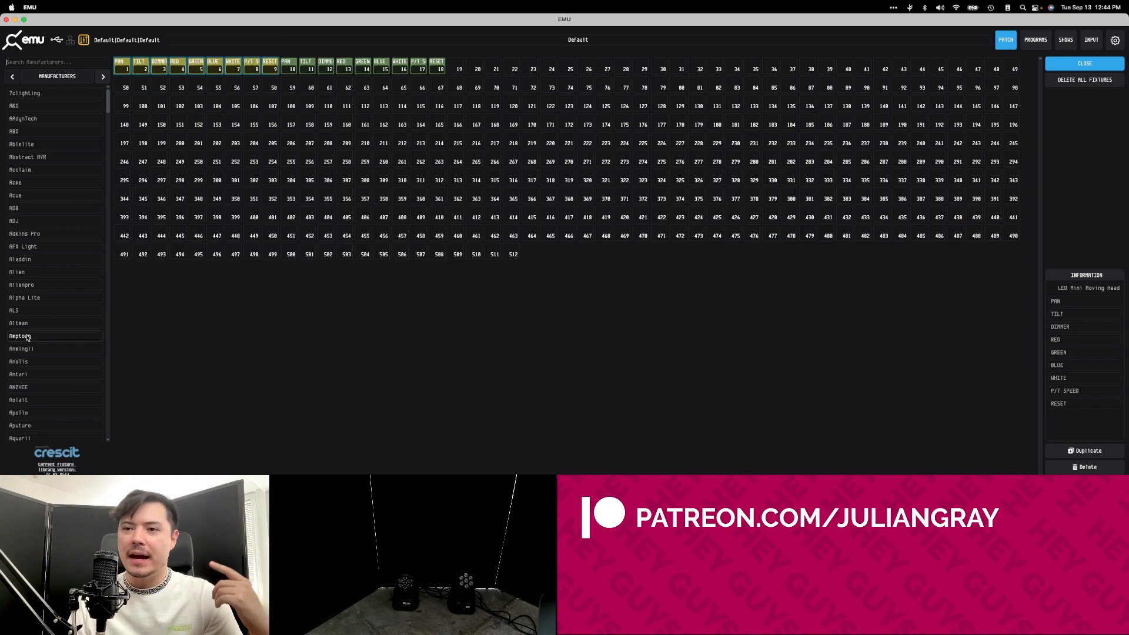
left_click(303, 68)
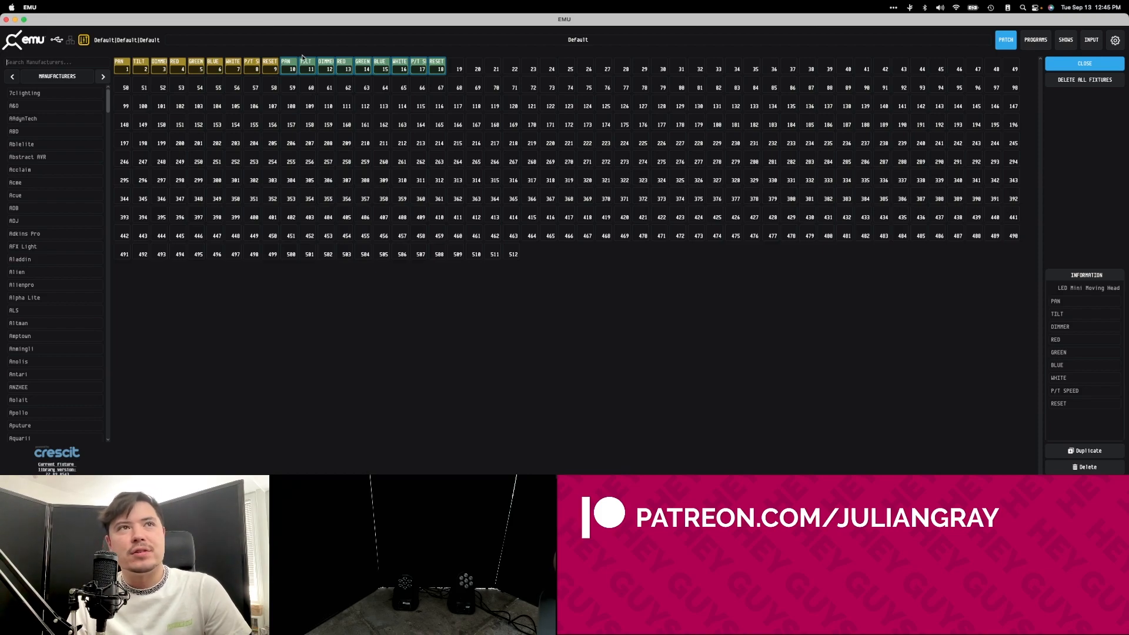
left_click(91, 62)
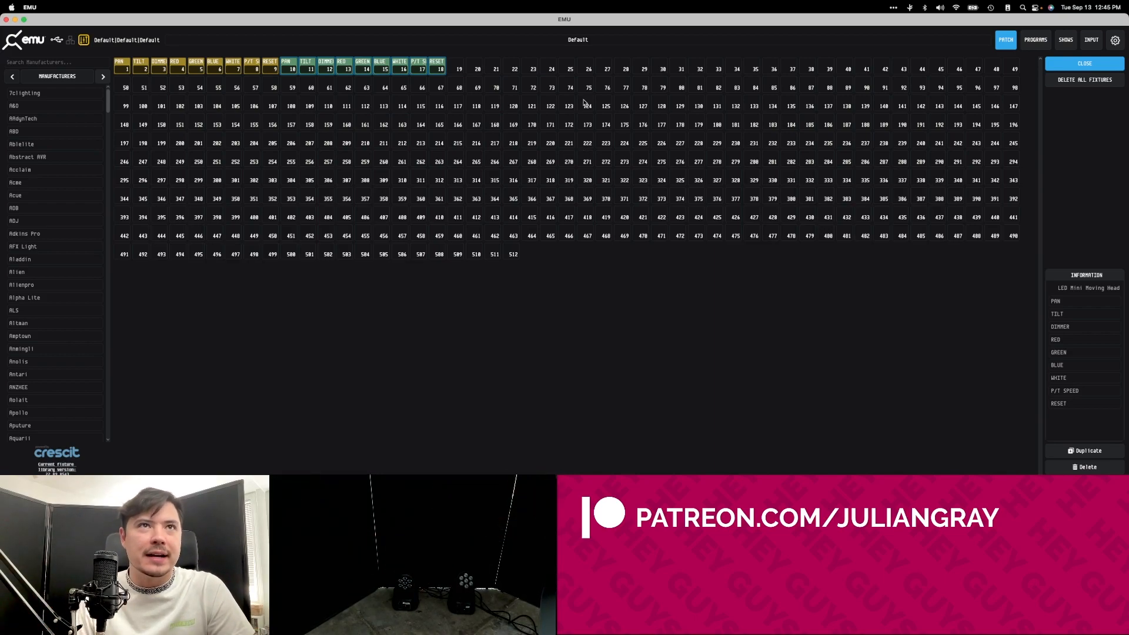
left_click(1006, 42)
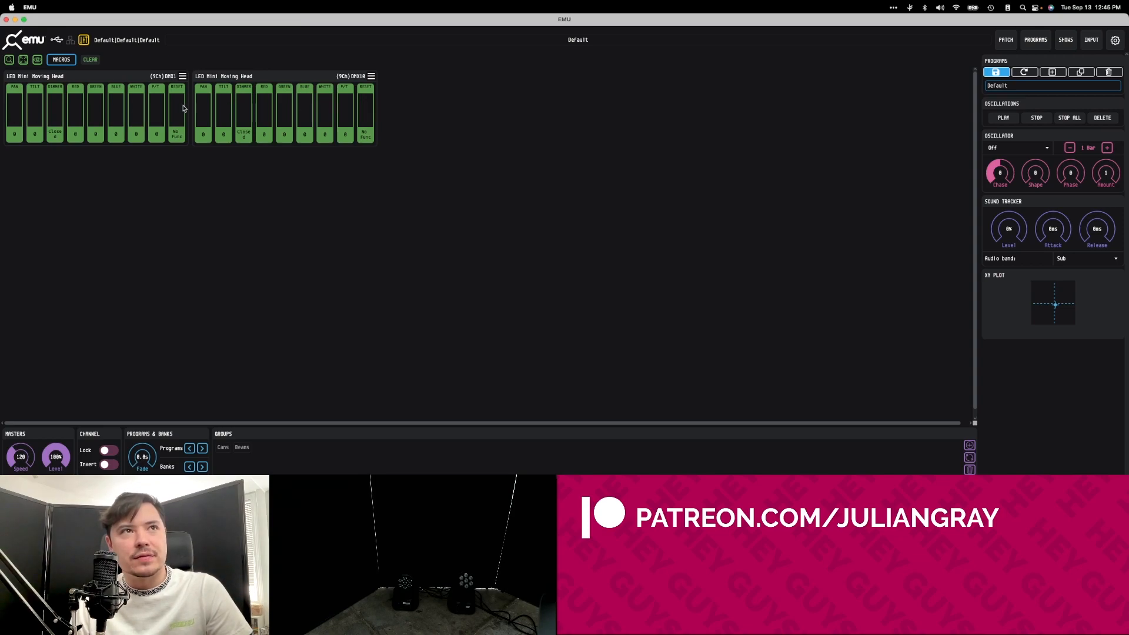
Open the second moving head's dimmer fully and test its red channel at 92, returning red to 0.
left_click(202, 131)
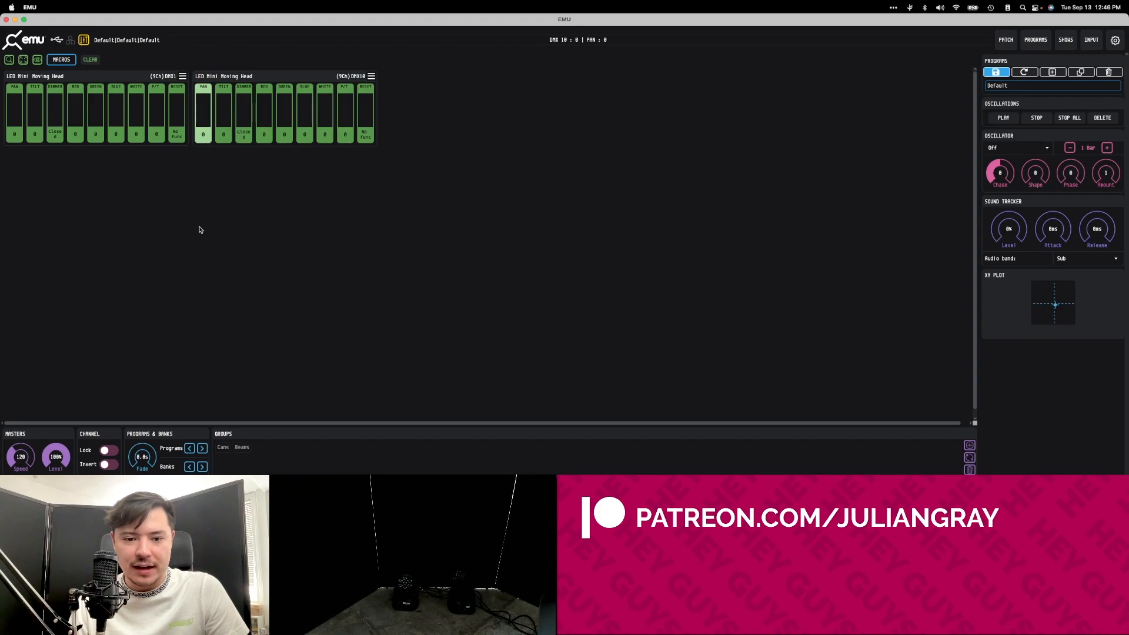
left_click(245, 134)
left_click_drag(246, 134, 264, 79)
left_click_drag(203, 134, 229, 143)
left_click(224, 134)
left_click_drag(244, 124, 252, 69)
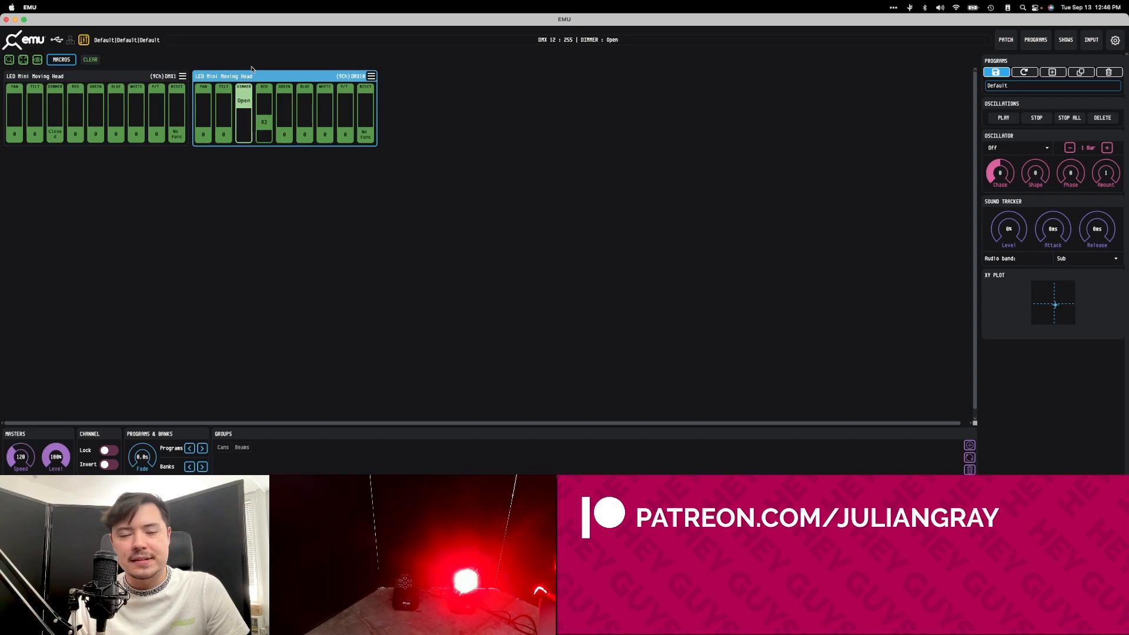
mouse_move(265, 124)
left_mouse_down()
mouse_move(265, 97)
mouse_move(264, 139)
left_mouse_up()
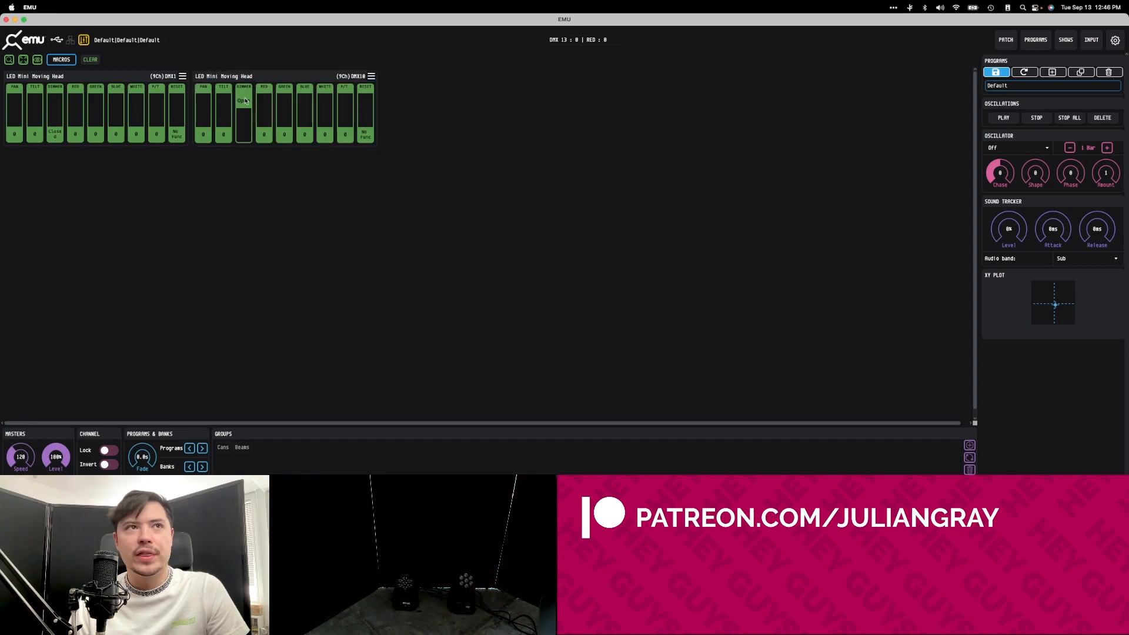
Raise the second moving head's red channel to 255 with its dimmer fully open.
left_click(245, 100)
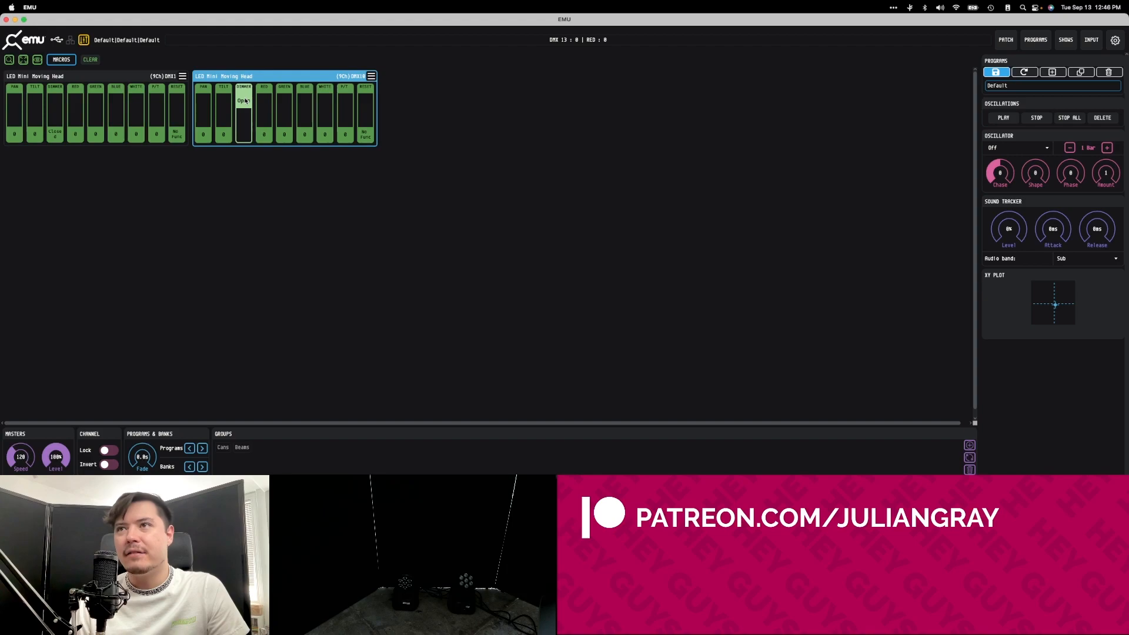
left_click_drag(246, 97, 255, 16)
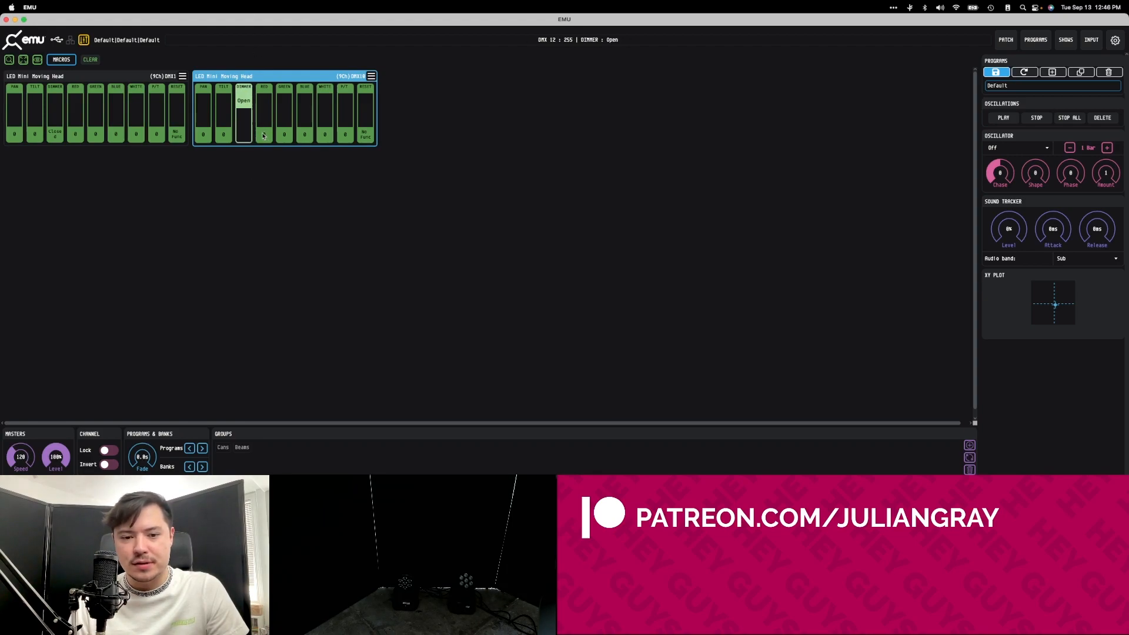
left_click_drag(272, 130, 292, 43)
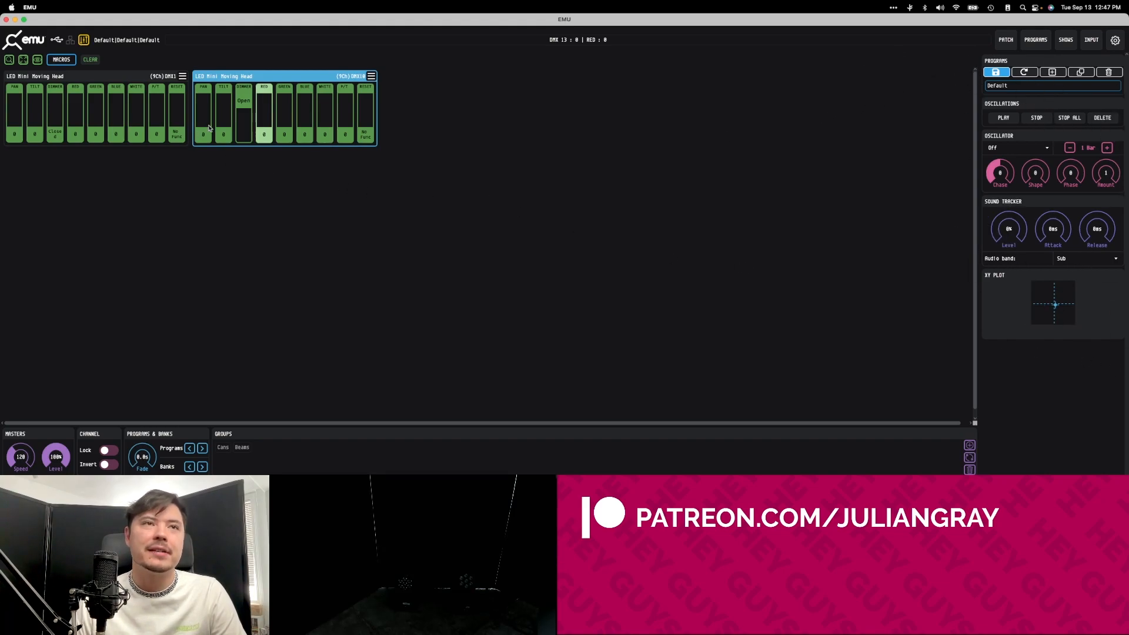
left_click_drag(264, 137, 263, 93)
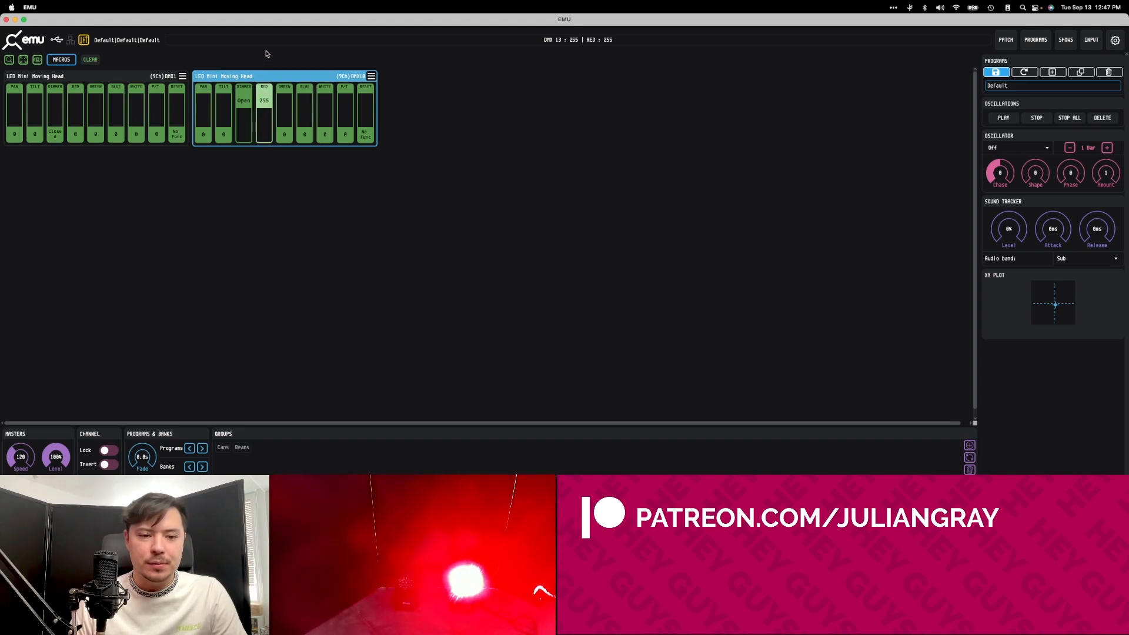
Apply a Sine oscillation to the second moving head's red channel with a 4 Bar duration and an amount of 121.
left_click(1013, 150)
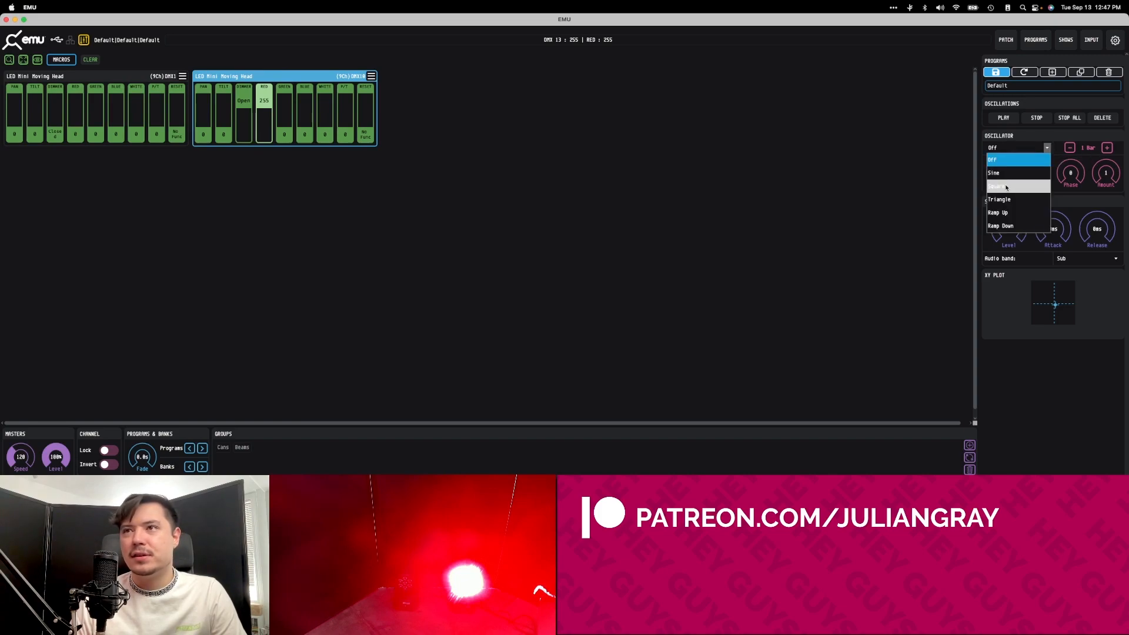
left_click(1033, 174)
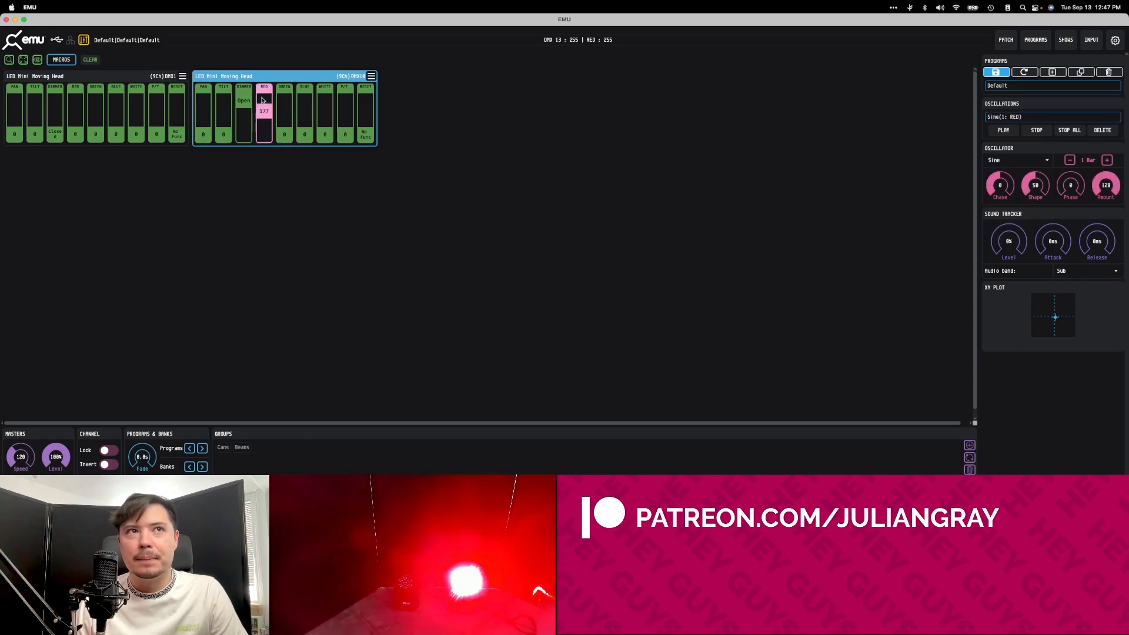
left_click(1107, 160)
left_click(1106, 162)
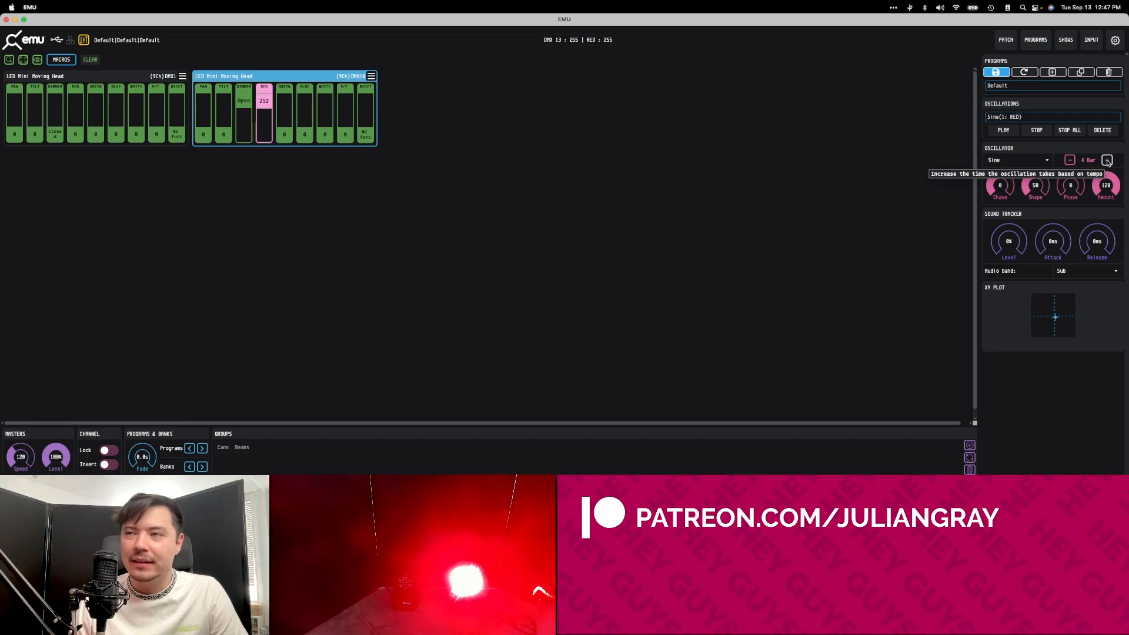
left_click(1070, 161)
left_click(1070, 160)
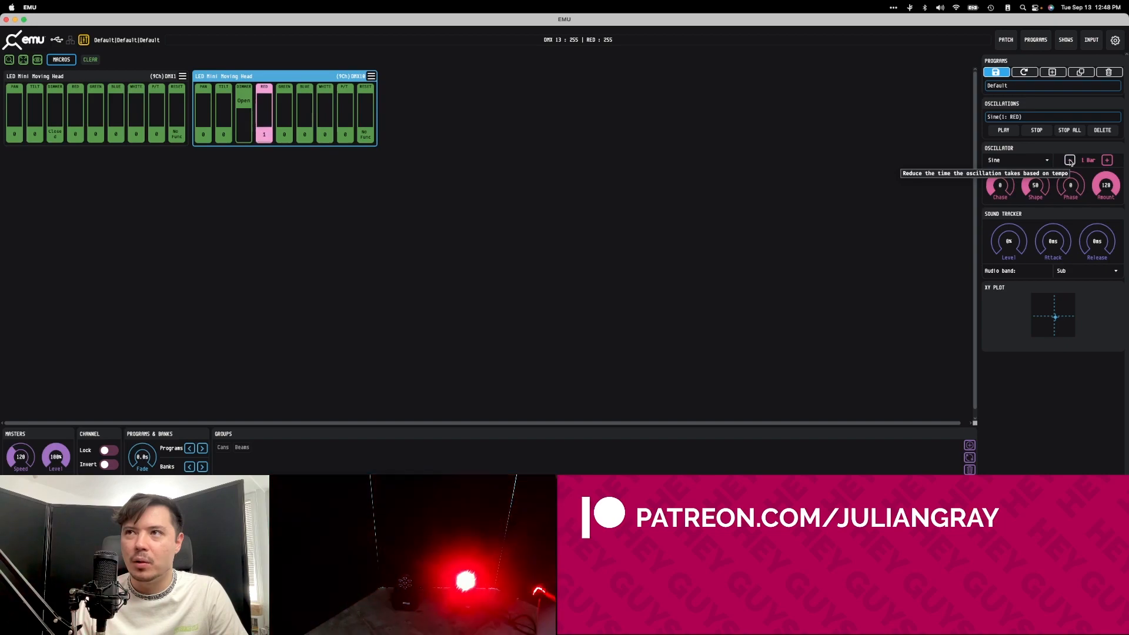
left_click(1070, 161)
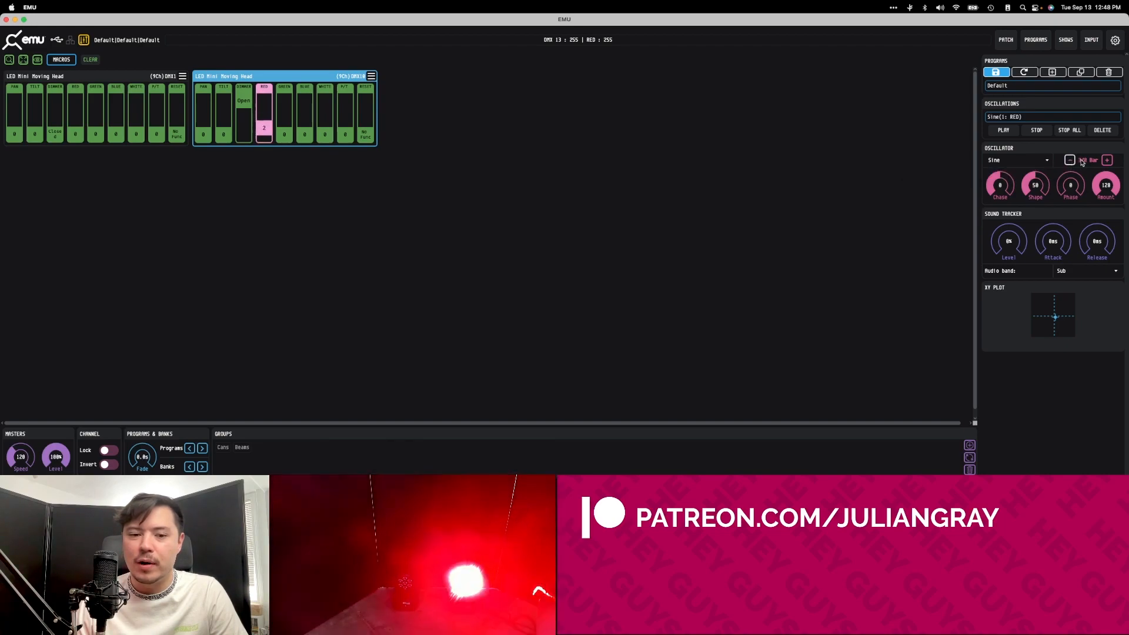
left_click(1107, 161)
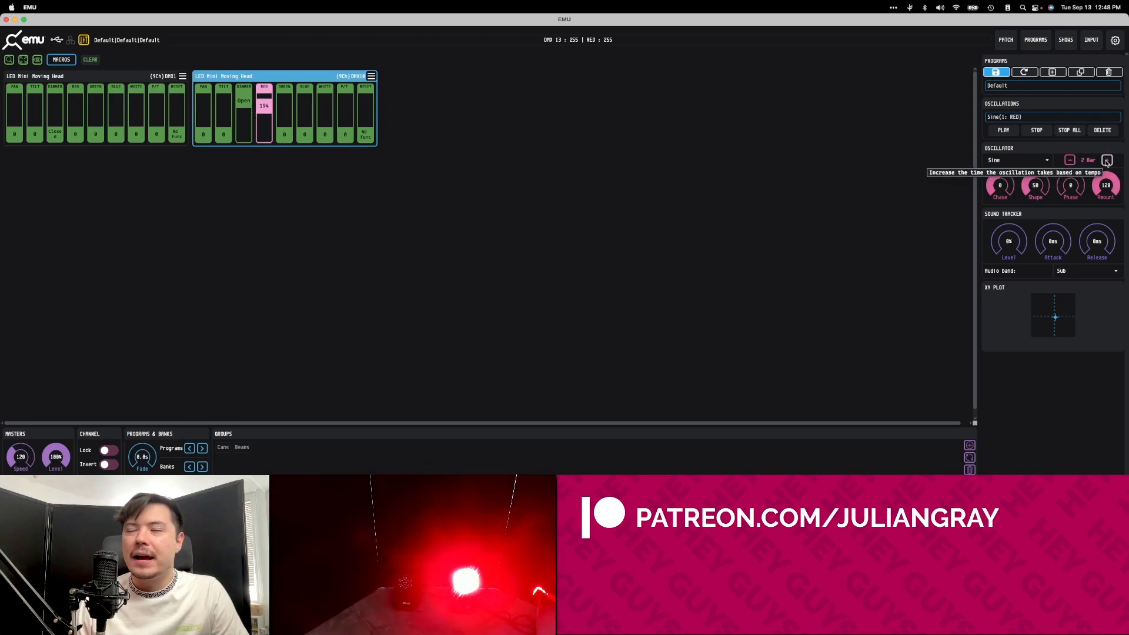
left_click(1107, 161)
left_click(1107, 161)
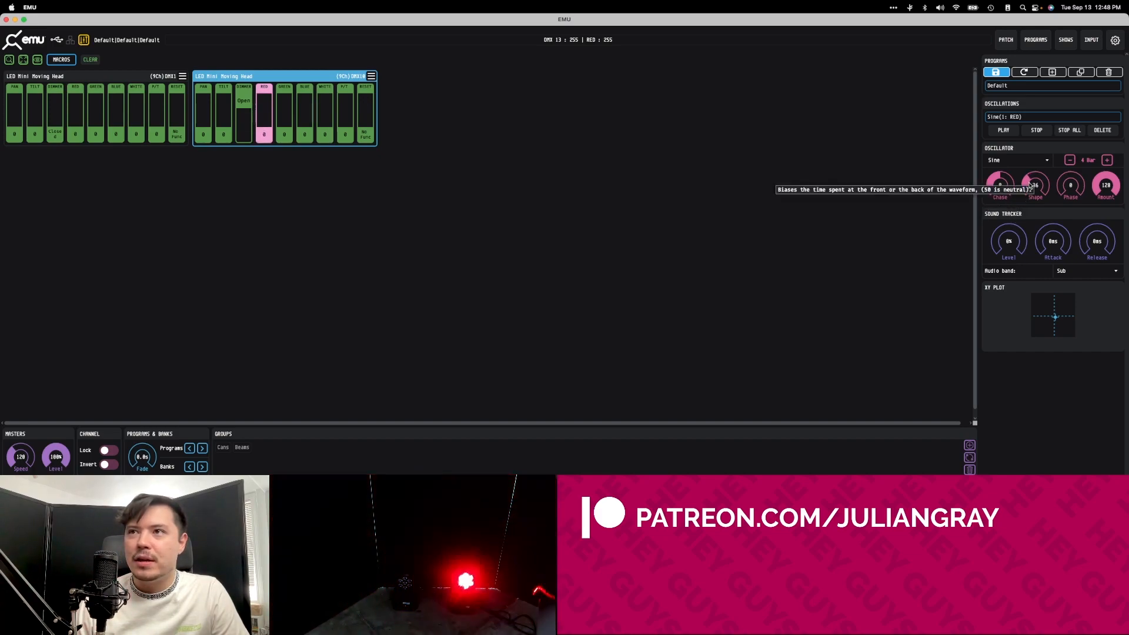
left_click_drag(1103, 184, 1096, 212)
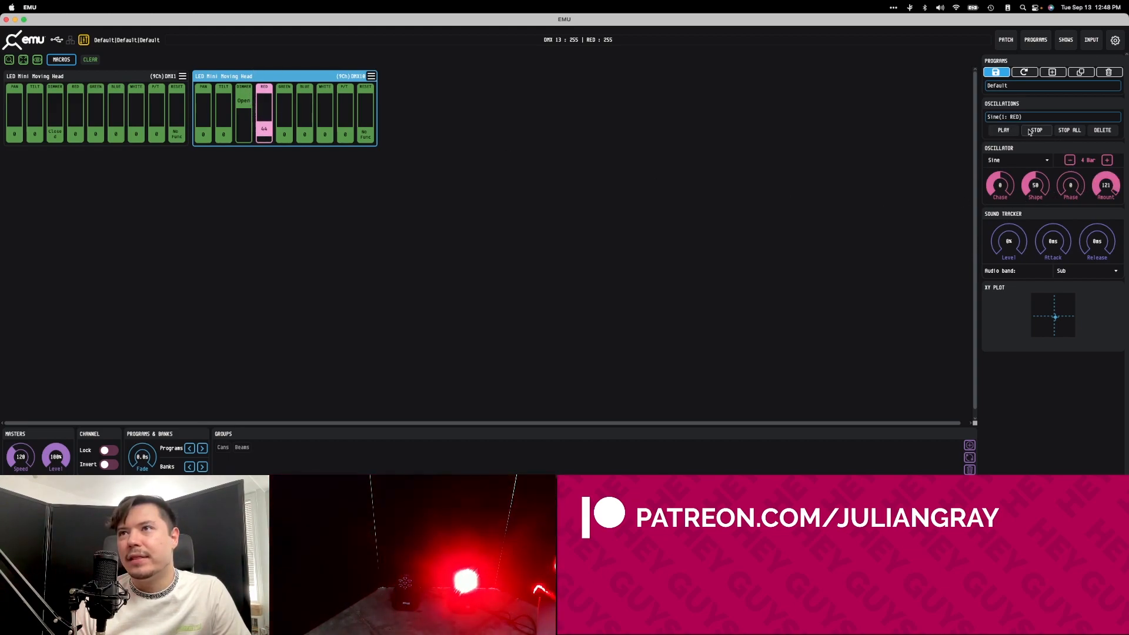
Apply a Sine oscillation to the second moving head's white channel.
left_click(321, 125)
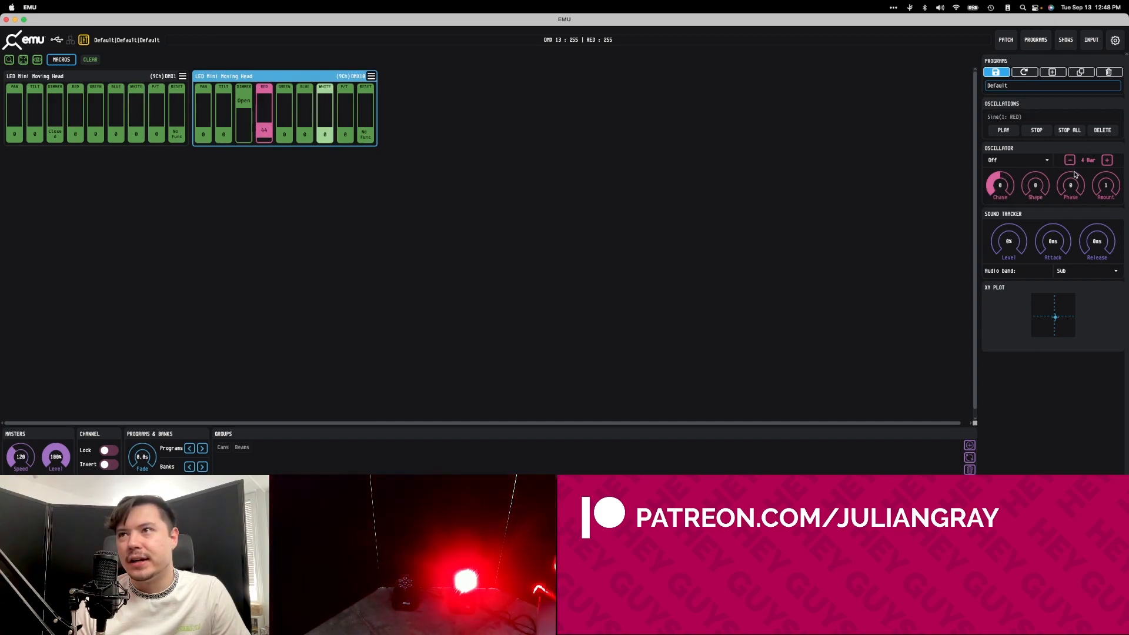
left_click(1016, 160)
left_click(1024, 183)
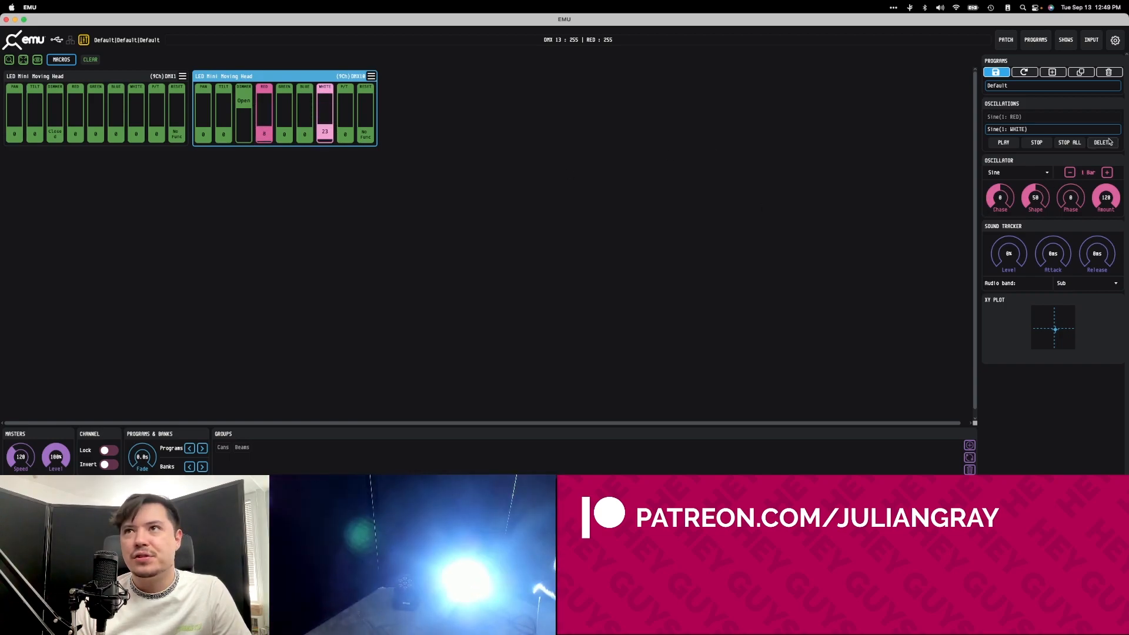
Compare the settings of the second moving head's red and white Sine oscillations.
left_click(1017, 118)
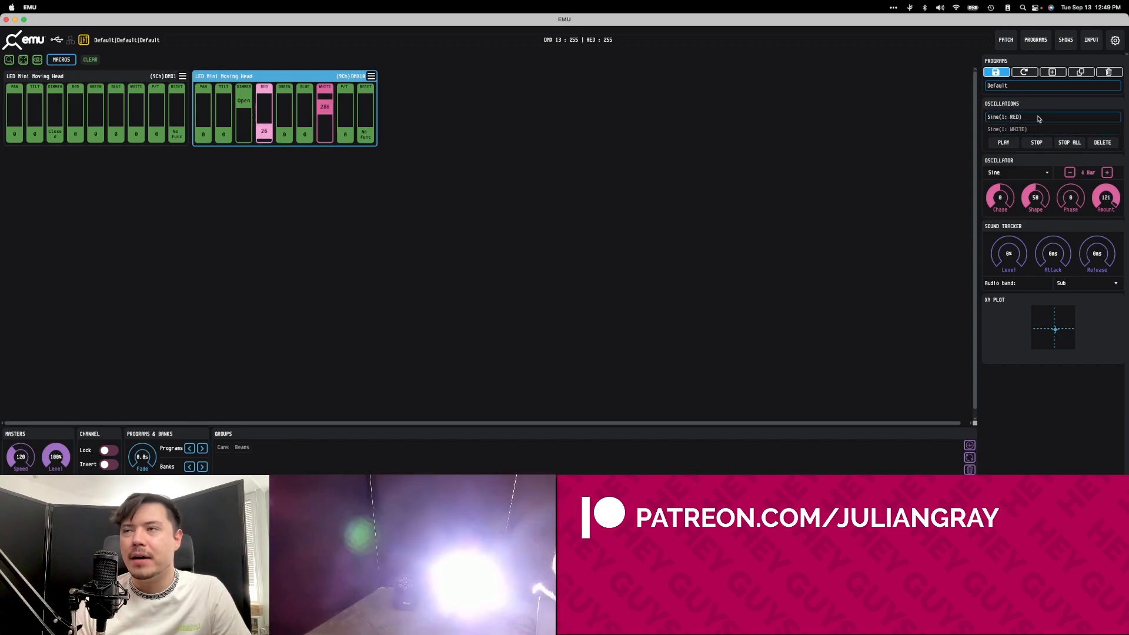
left_click(1015, 129)
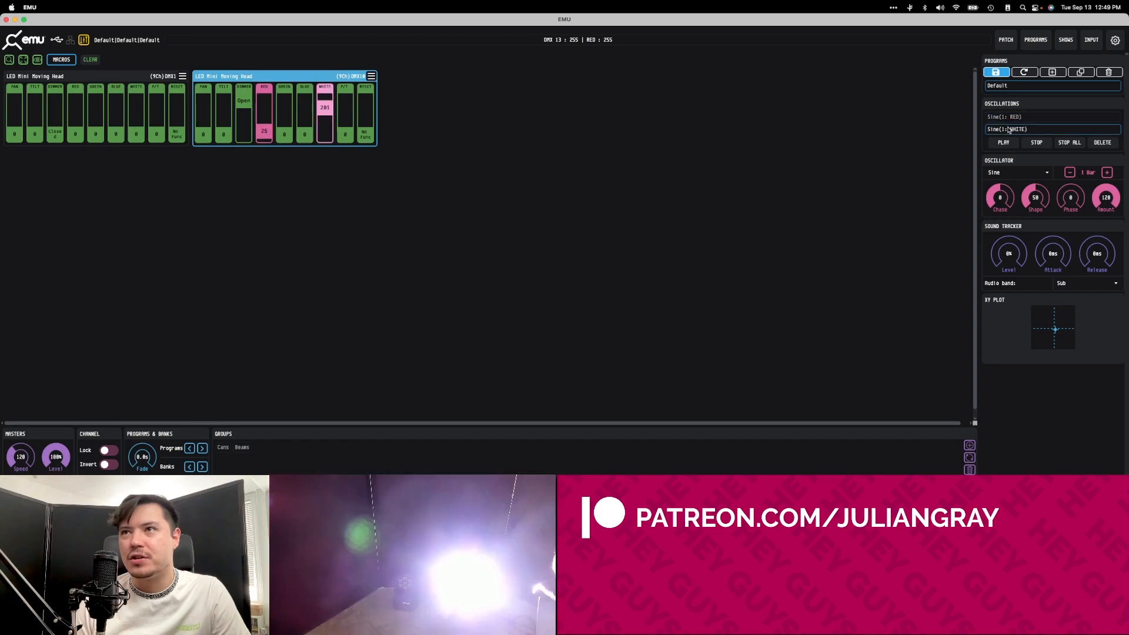
left_click(1016, 117)
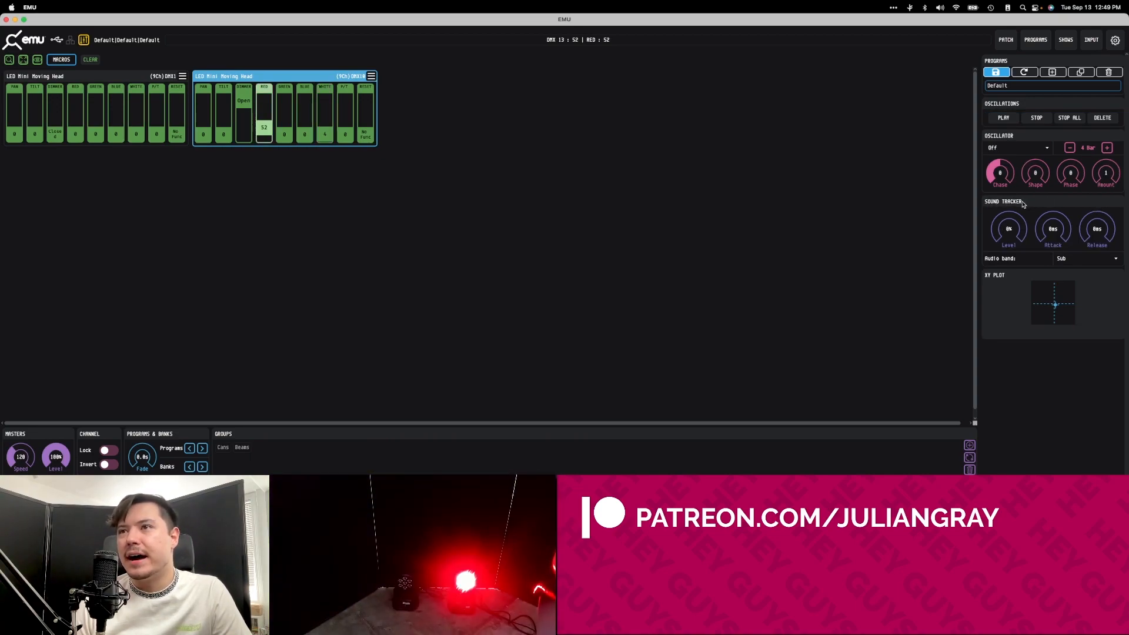
Review the audio input and DMX output settings without changing anything.
left_click(1115, 40)
left_click(467, 142)
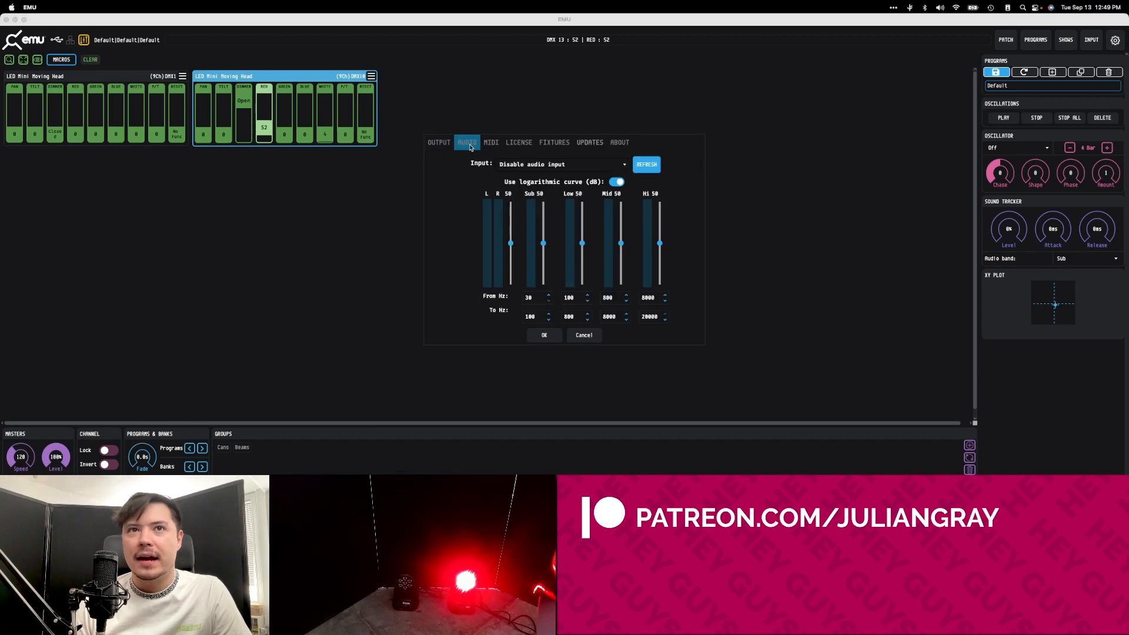
left_click(439, 142)
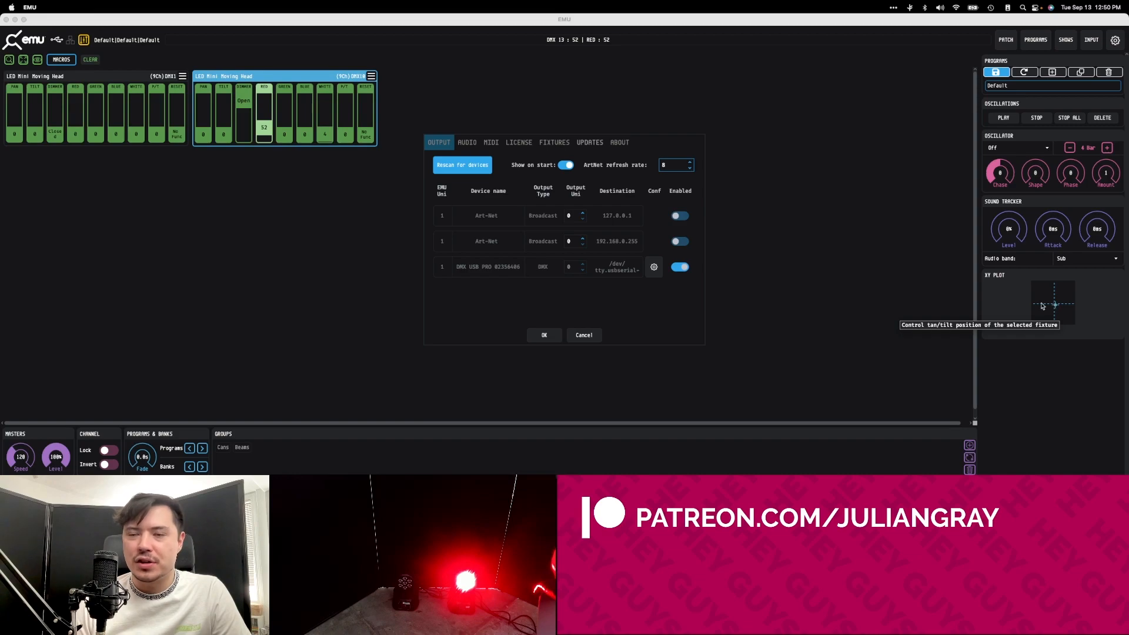
left_click(580, 335)
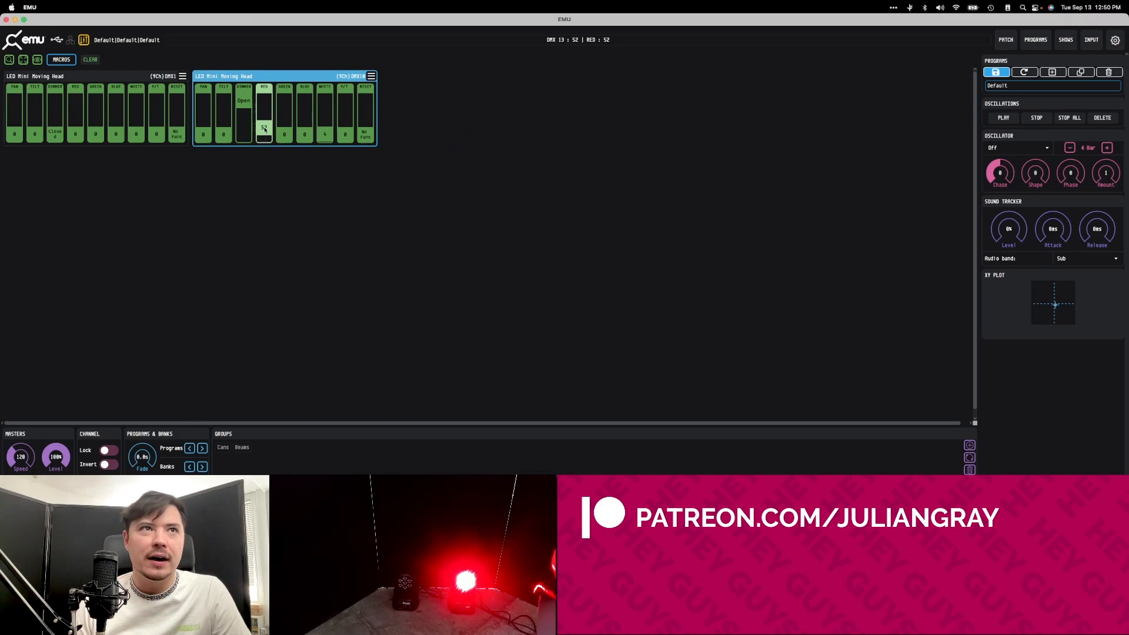
Raise the second moving head's red channel to 85 and try to reposition its pan and tilt with the XY plot.
left_click_drag(263, 126, 259, 114)
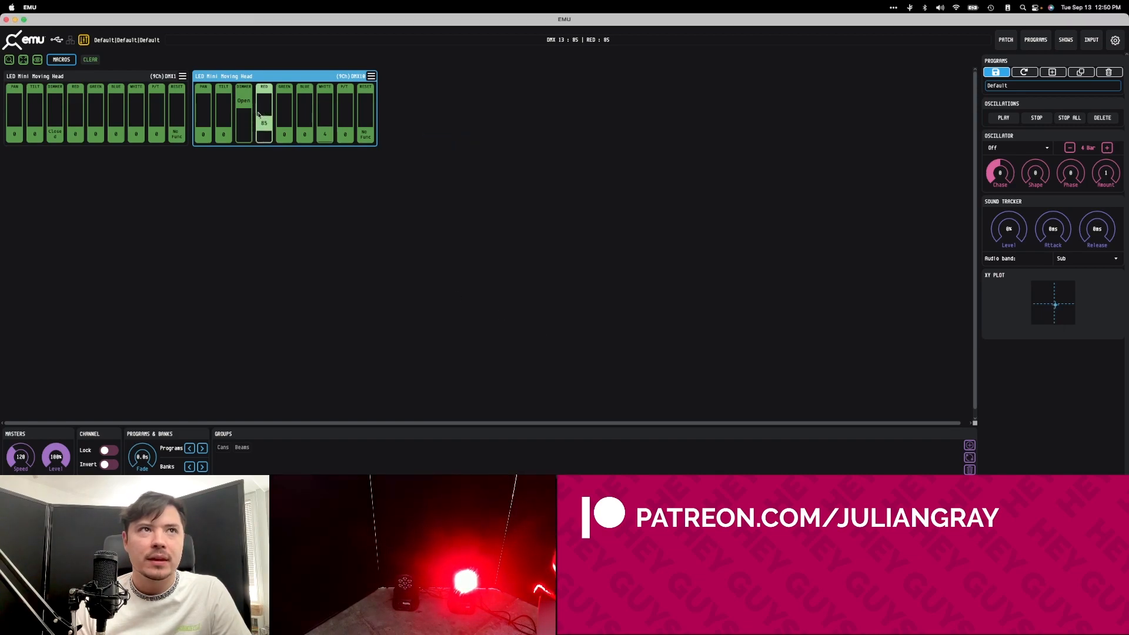
left_click(1060, 298)
left_click_drag(1061, 297, 1034, 302)
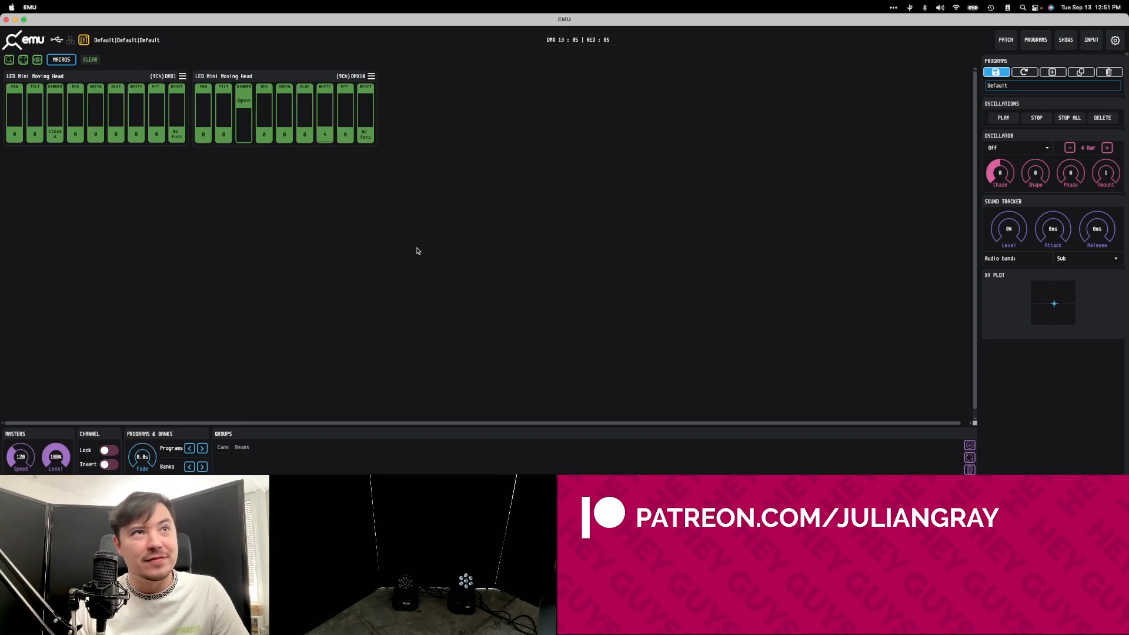
left_click(245, 105)
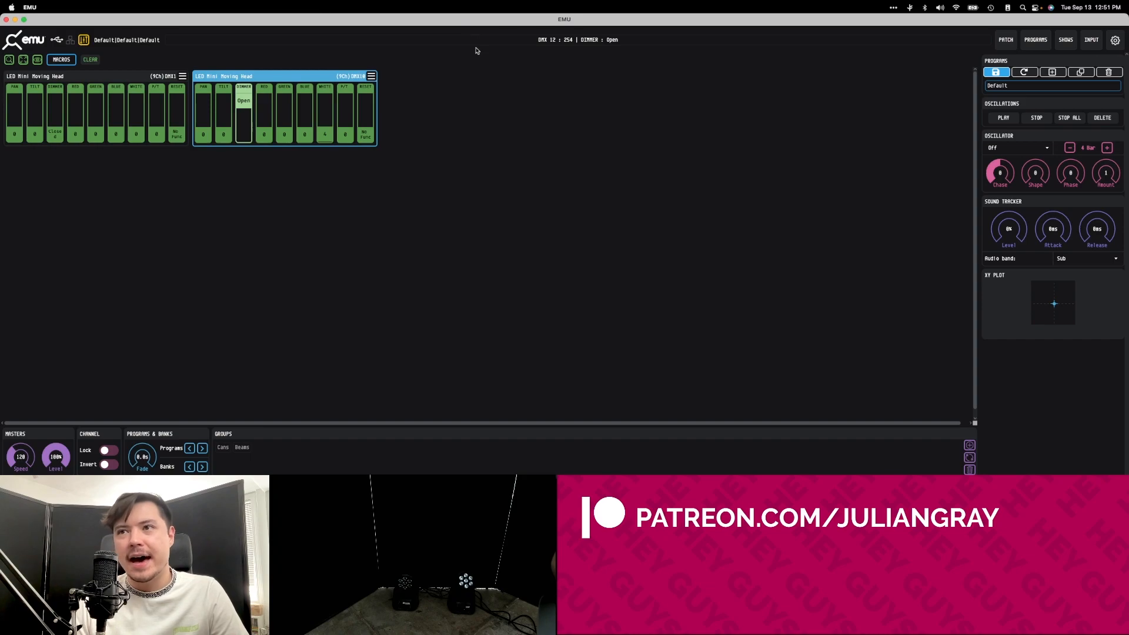
left_click(308, 77)
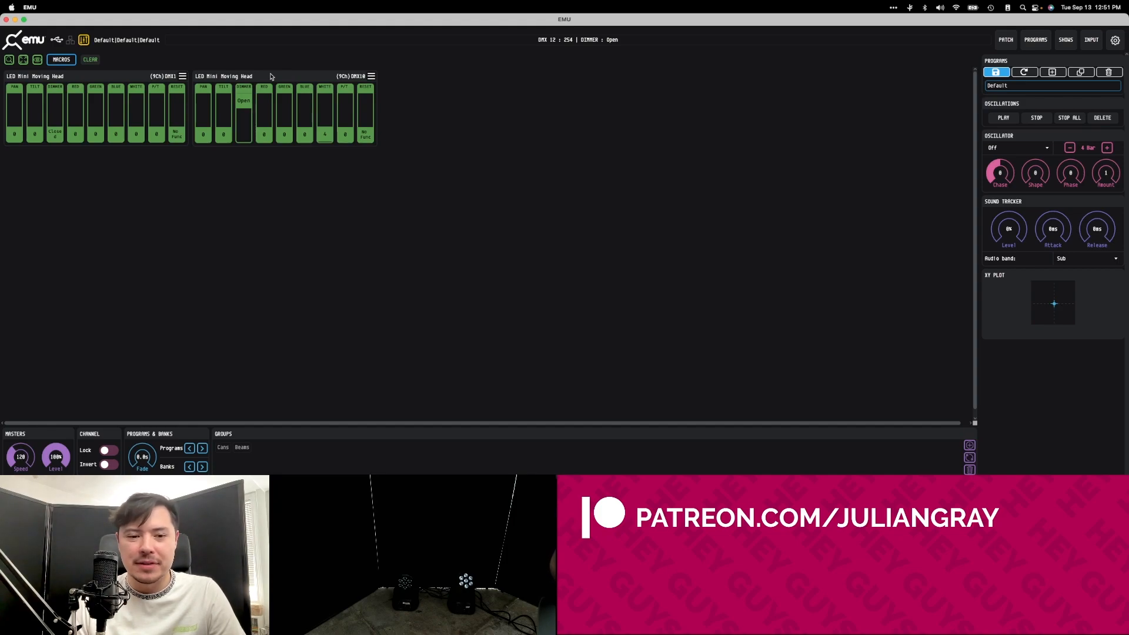
Add four new programs to the Default bank.
left_click(1036, 42)
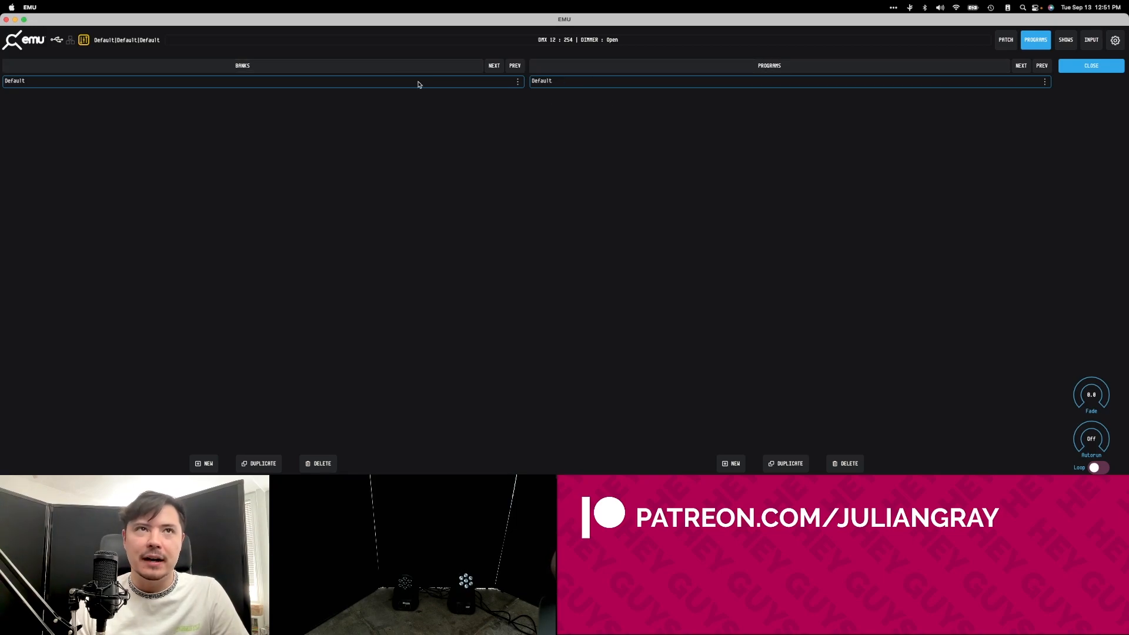
left_click(734, 463)
left_click(733, 463)
left_click(734, 463)
left_click(733, 463)
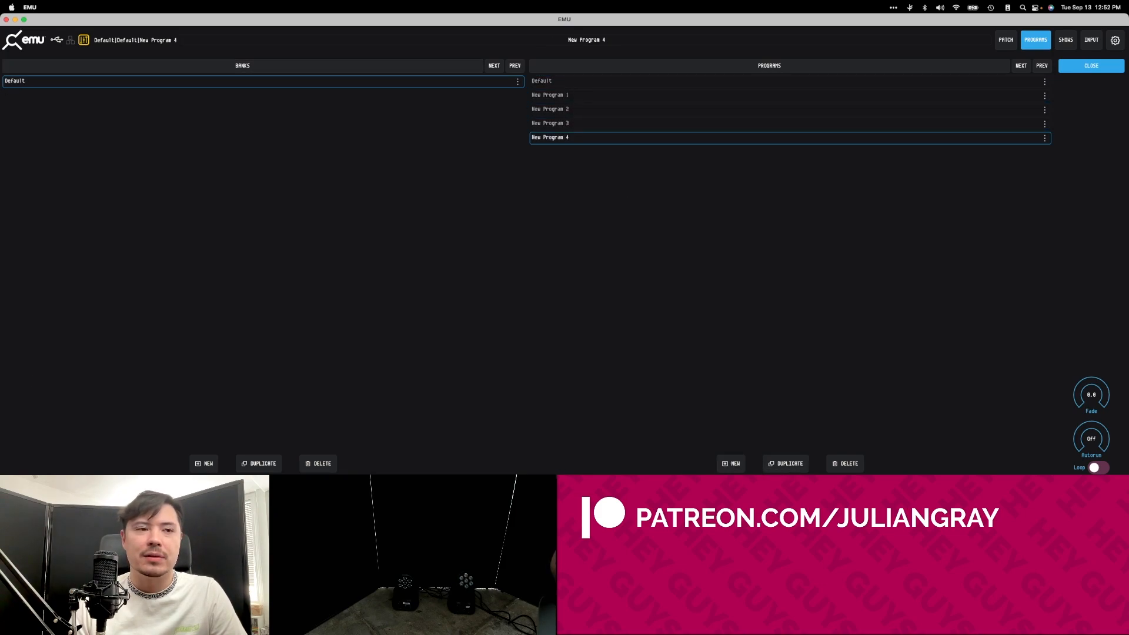
Add two new banks and switch between the Default bank and New Bank 1 to compare their programs.
left_click(199, 464)
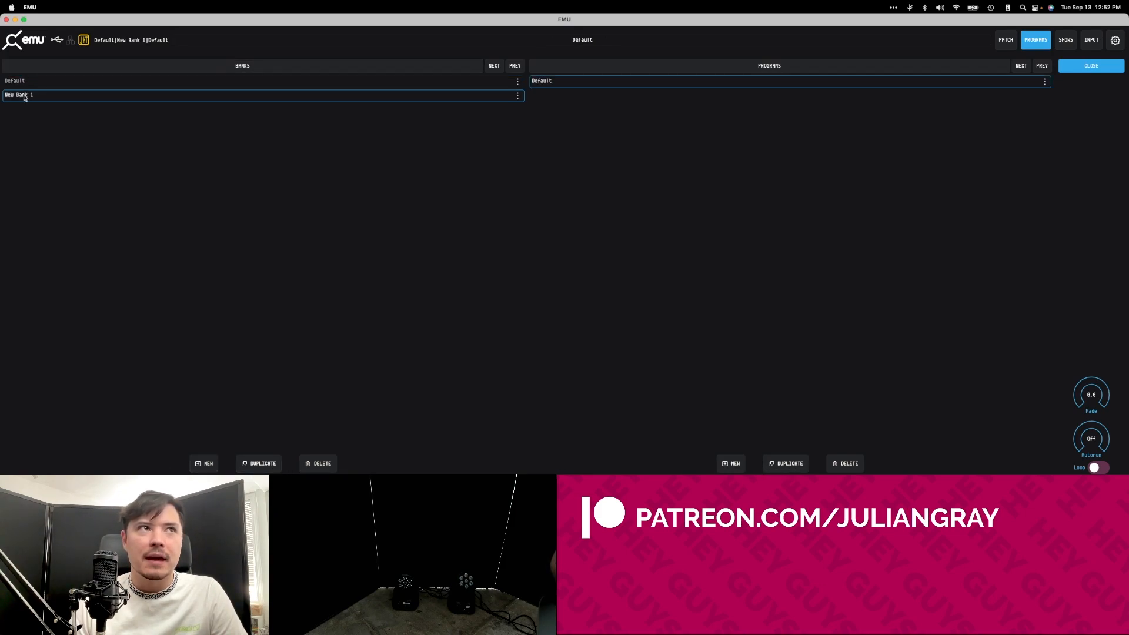
left_click(473, 82)
left_click(456, 95)
left_click(448, 83)
left_click(447, 95)
left_click(137, 83)
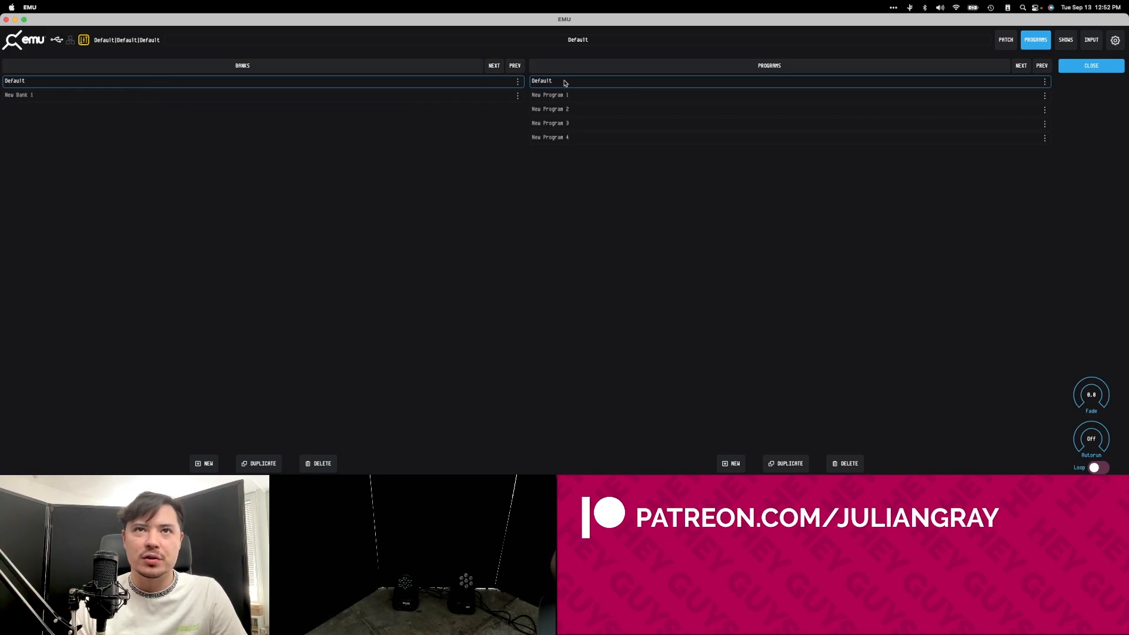
left_click(19, 97)
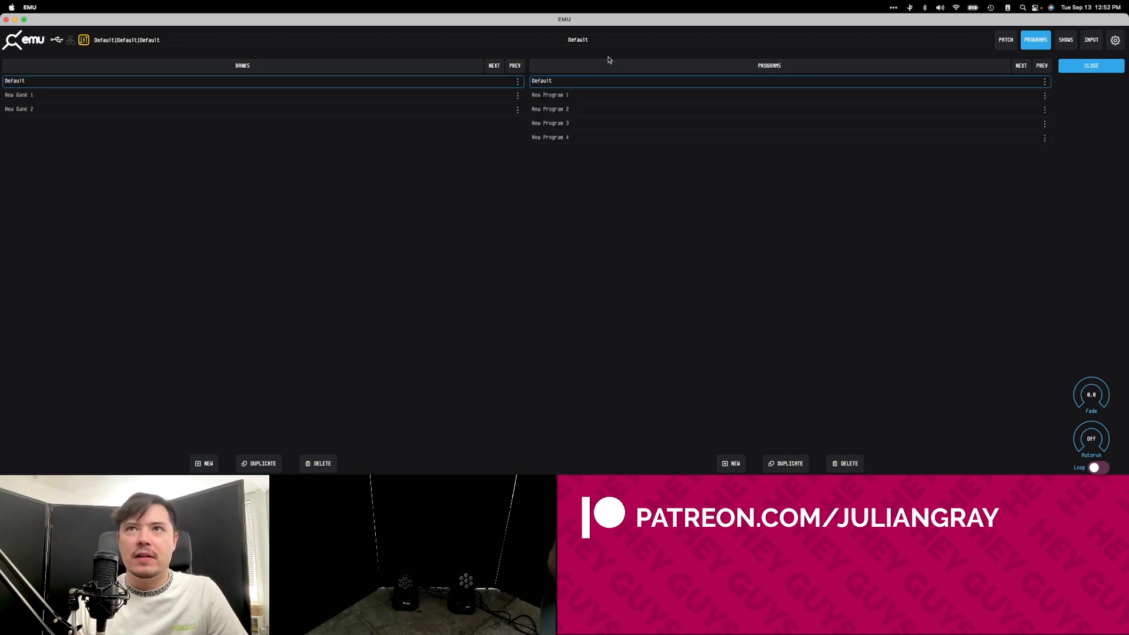
Examine the bank structure by switching between Default and New Bank 1 and stepping through the Default bank's programs.
left_click(588, 94)
left_click(246, 97)
left_click(253, 82)
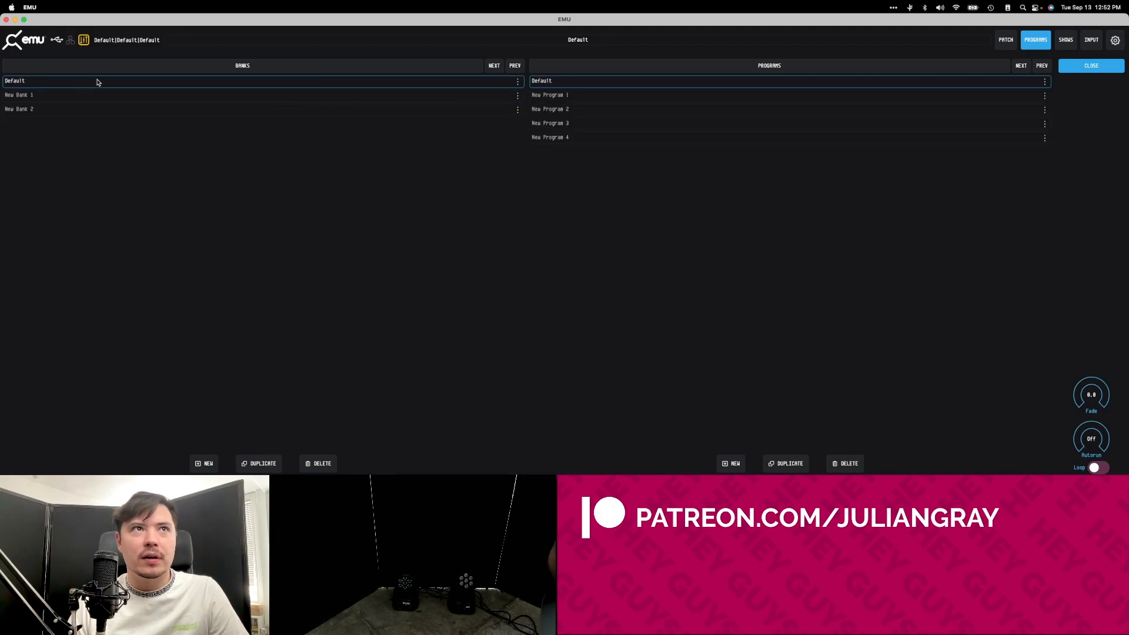
left_click(686, 95)
left_click(684, 109)
left_click(682, 123)
left_click(678, 137)
left_click(675, 108)
left_click(673, 95)
left_click(671, 82)
Rename New Program 1 in the Default bank to RED and load it for editing in the fixture view.
left_click(549, 98)
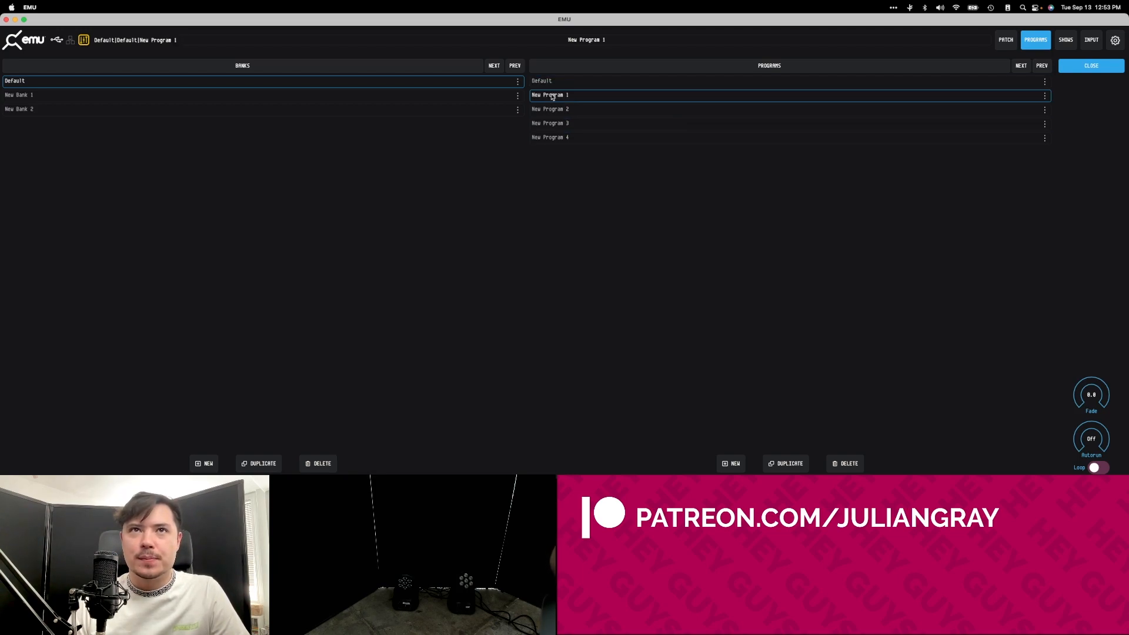
double_click(555, 96)
type("RED")
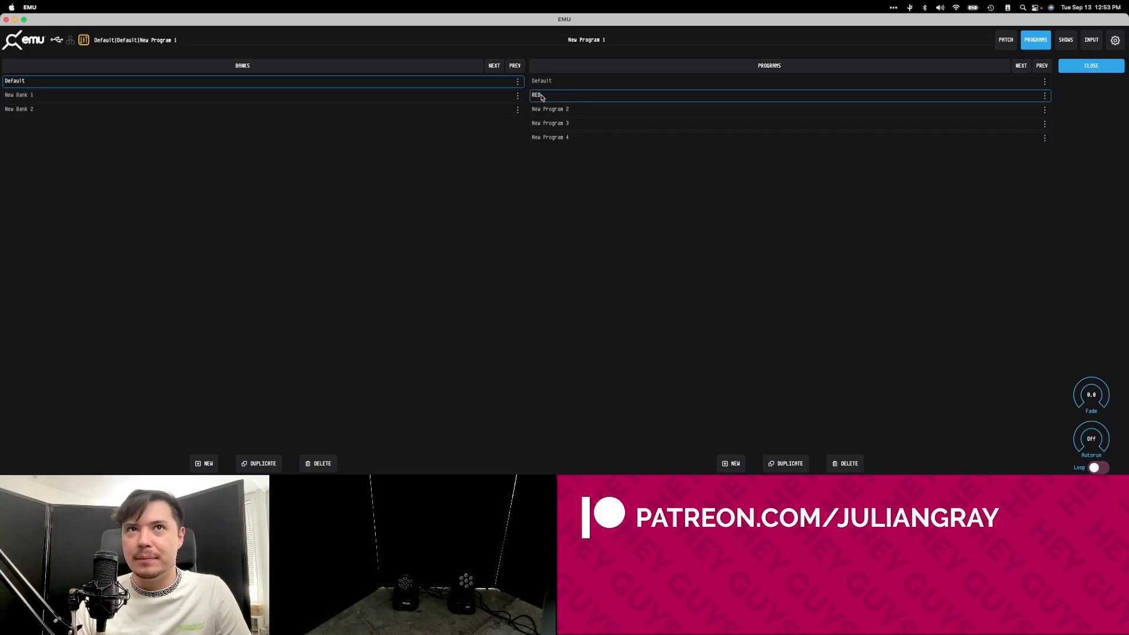
left_click(568, 111)
left_click(570, 99)
left_click(1043, 49)
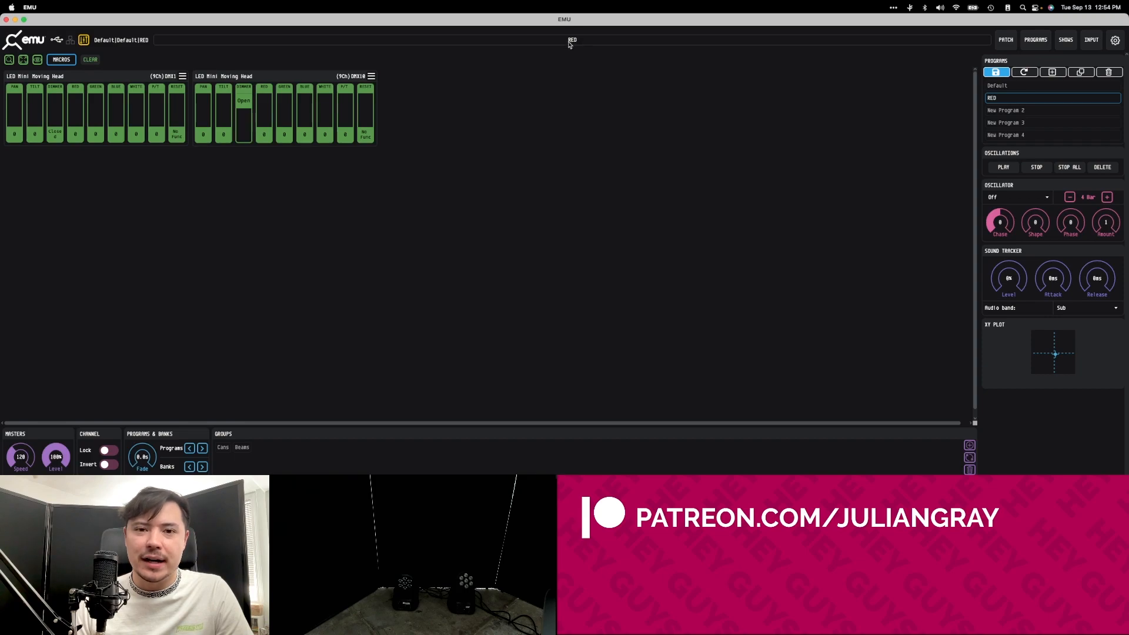
Set red to 254 on the second moving head and 255 on the first, and open the first head's dimmer fully.
left_click(264, 97)
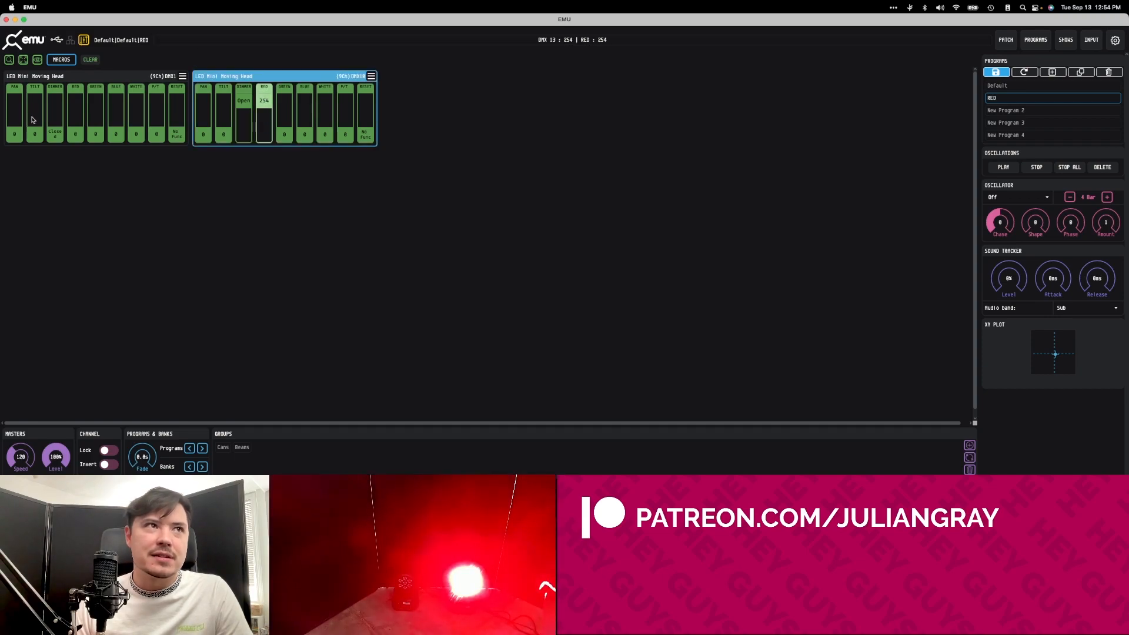
left_click(75, 135)
left_click(73, 103)
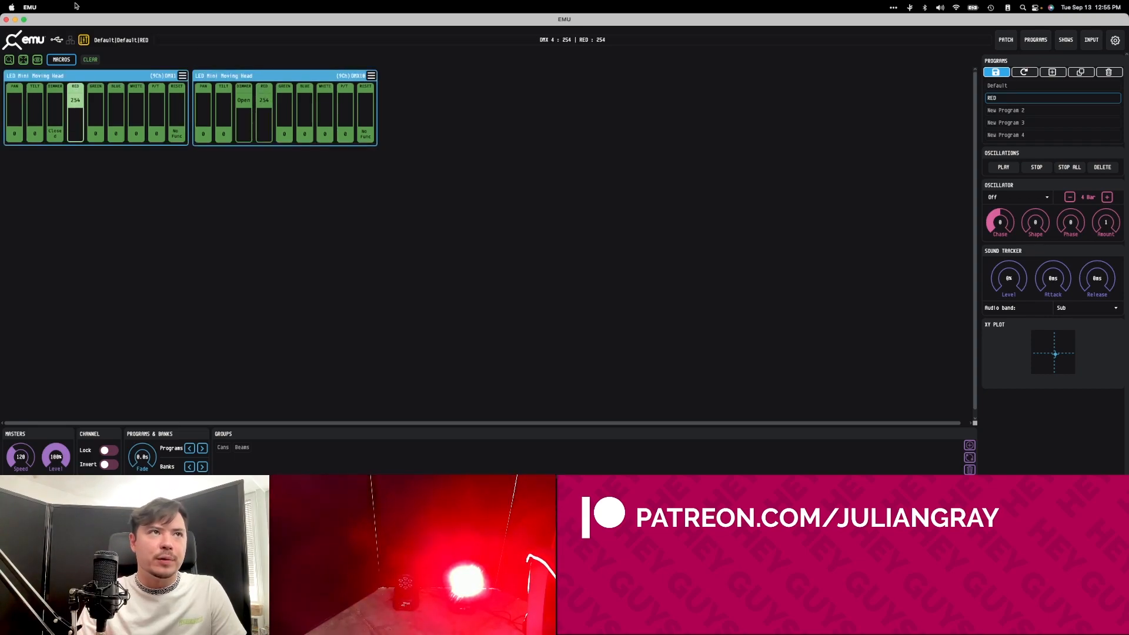
left_click(56, 120)
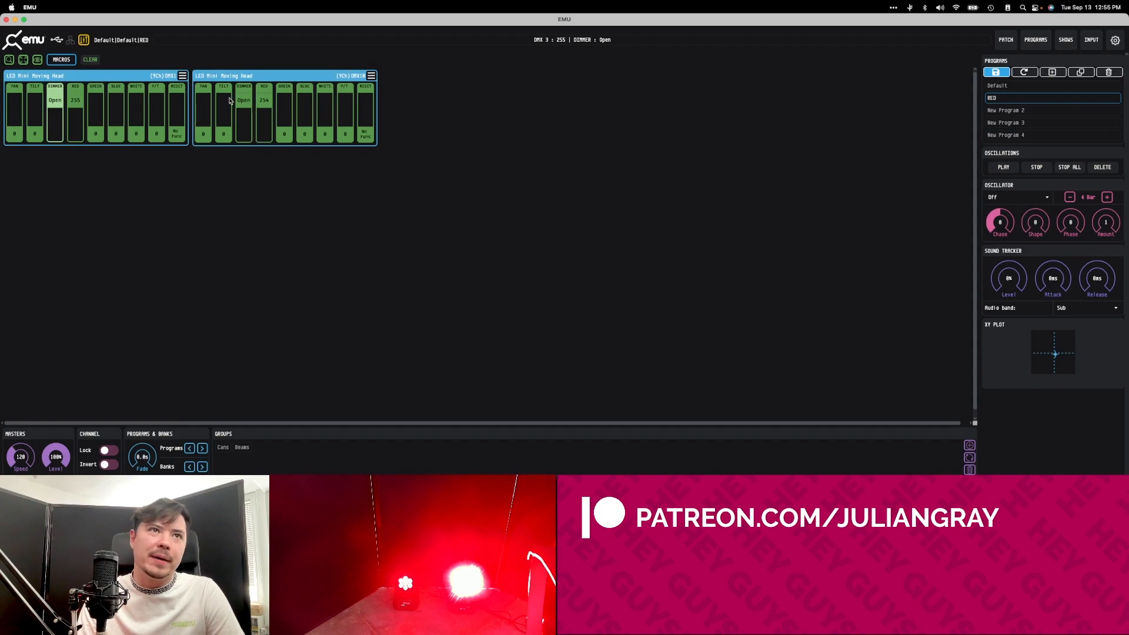
Rename New Program 2 in the Default bank to BLUE and return to the fixture view.
left_click(1035, 39)
left_click(541, 109)
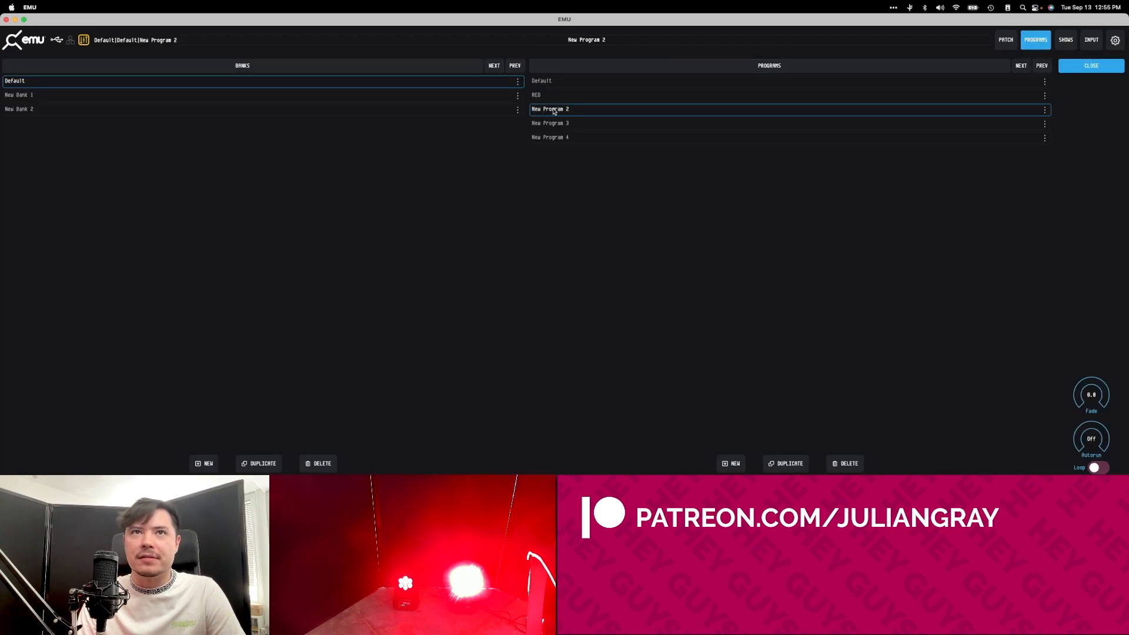
double_click(553, 110)
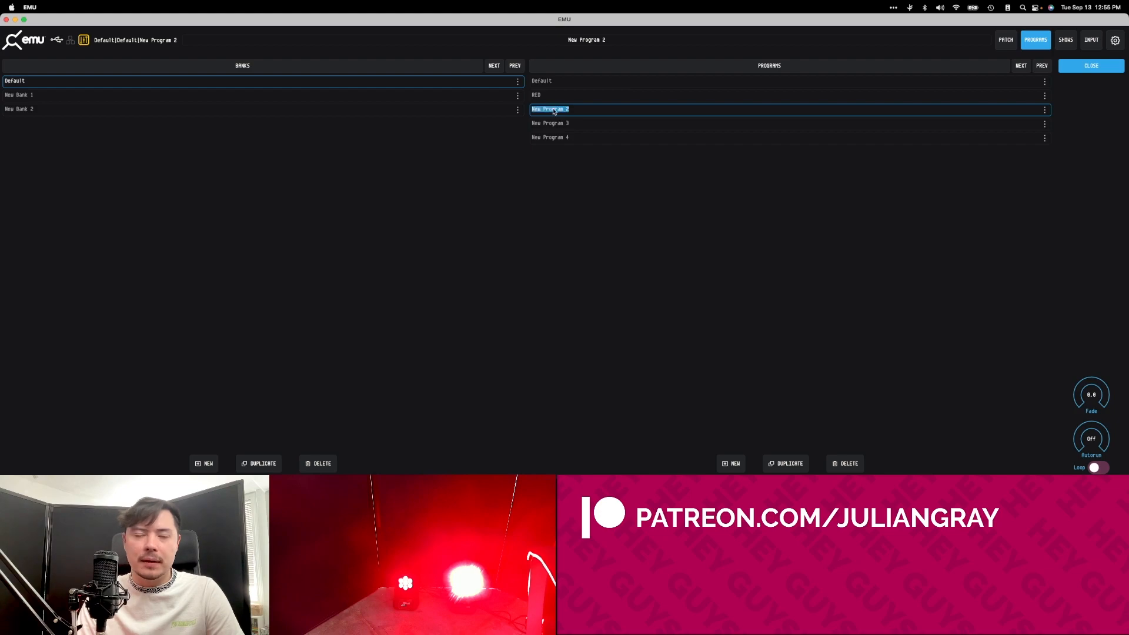
type("BLUE")
key("Return")
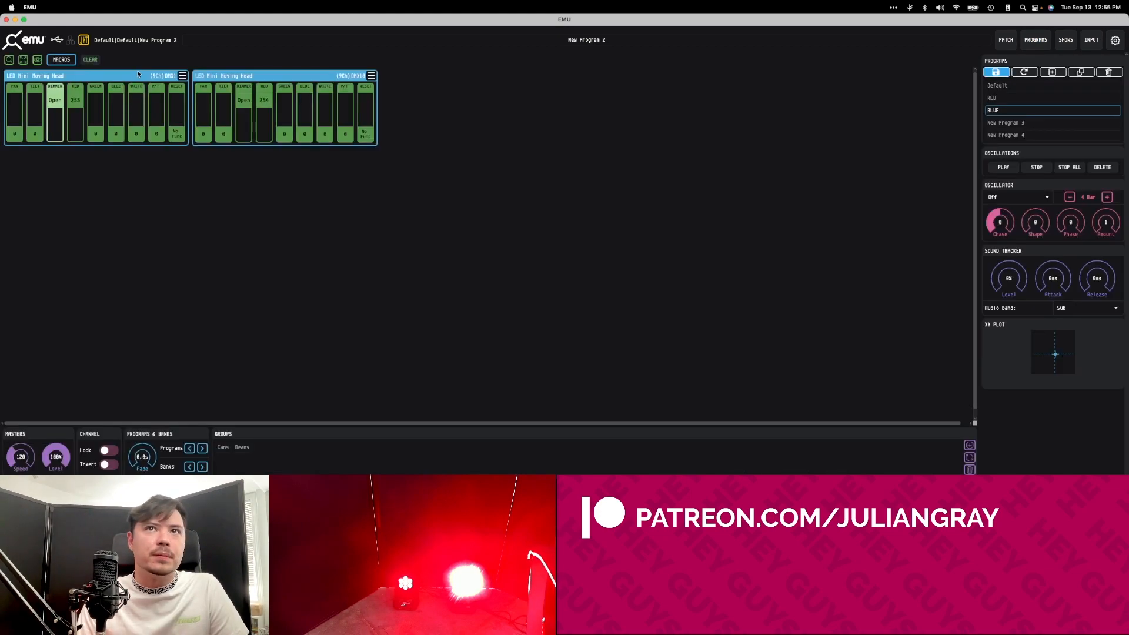
For the BLUE program, lower red to 0 and raise blue to 255 on both moving heads.
left_click_drag(263, 104, 263, 141)
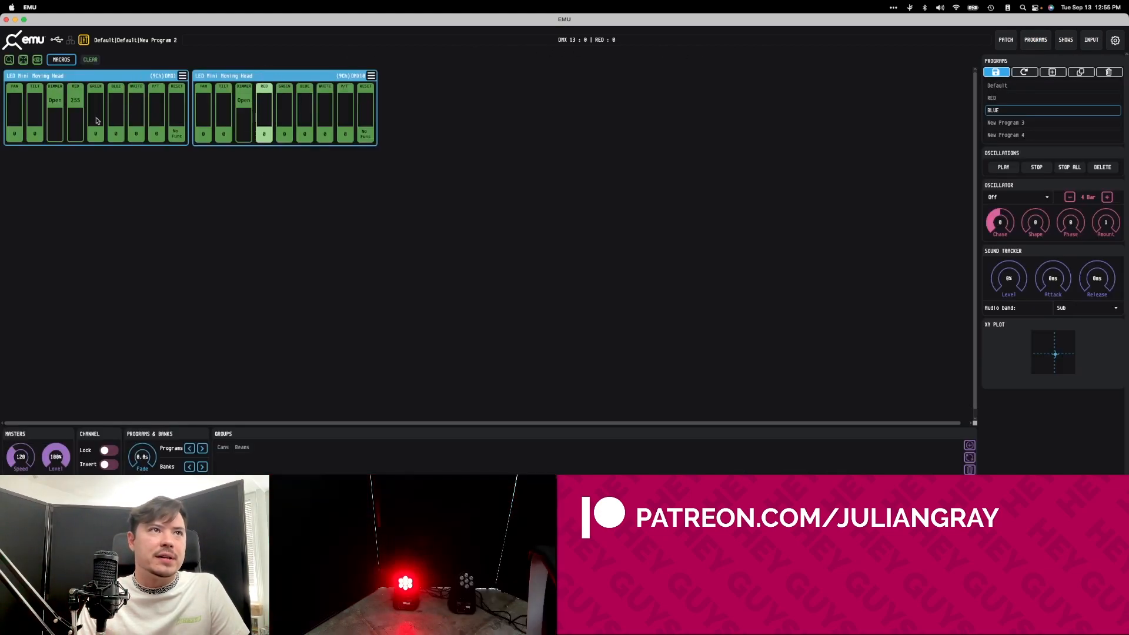
left_click_drag(77, 105, 116, 88)
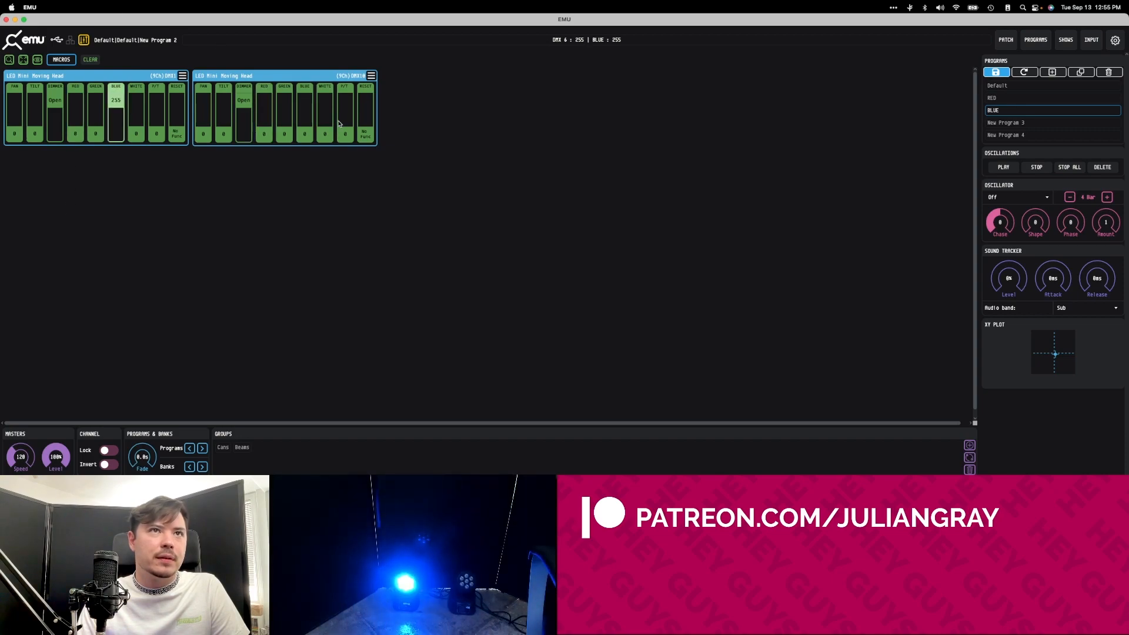
left_click_drag(311, 132, 315, 33)
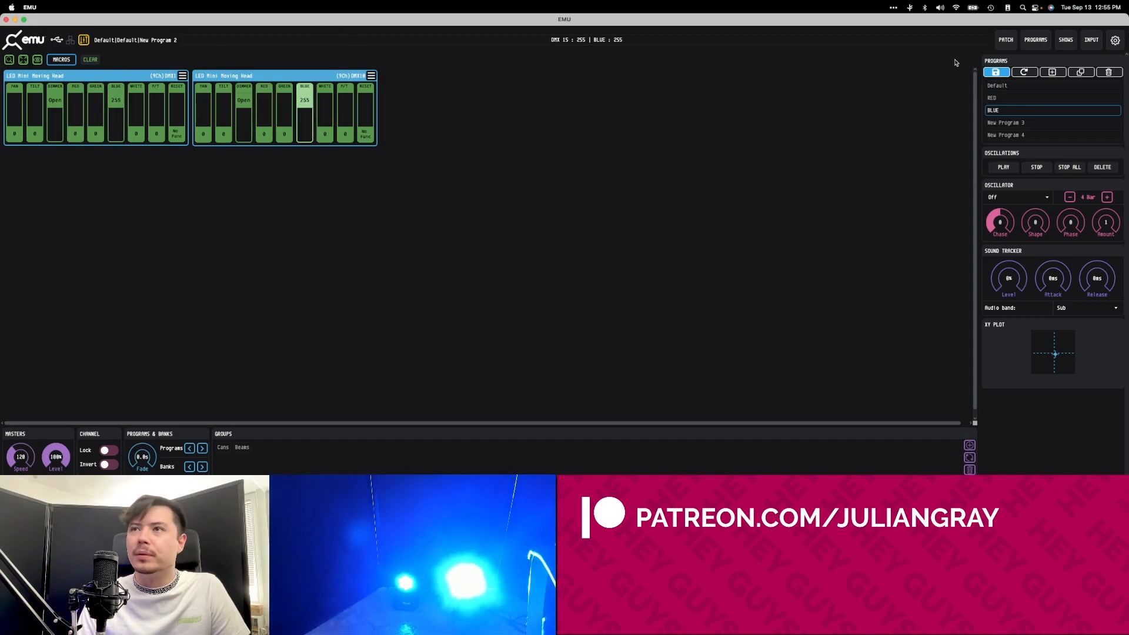
Switch between the RED and BLUE programs, leaving RED loaded.
left_click(1036, 40)
left_click(568, 96)
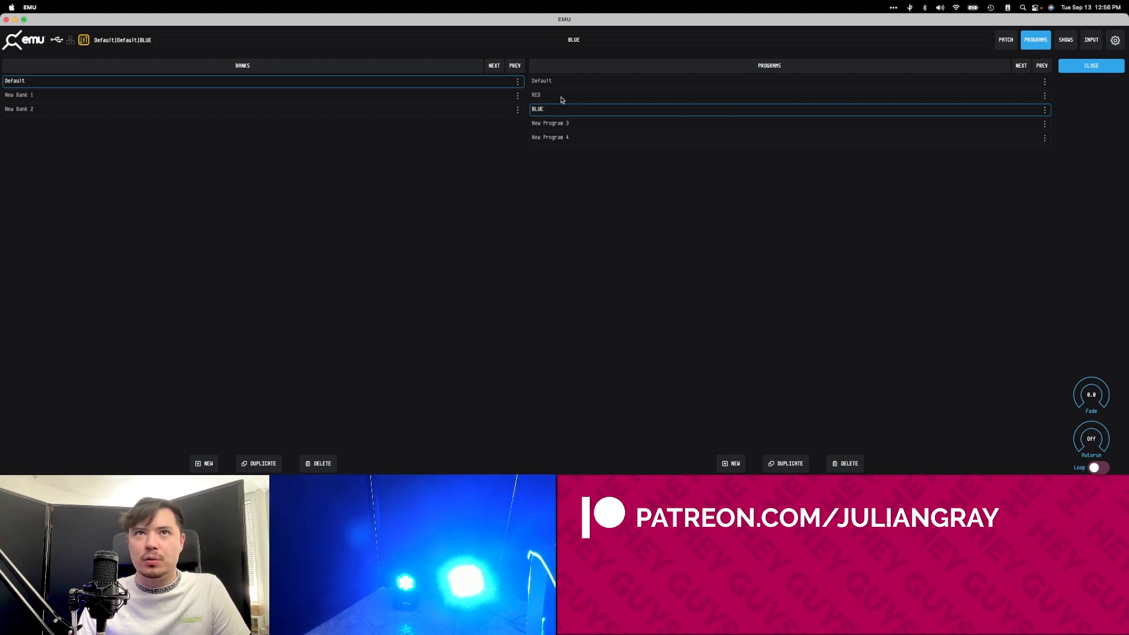
left_click(561, 96)
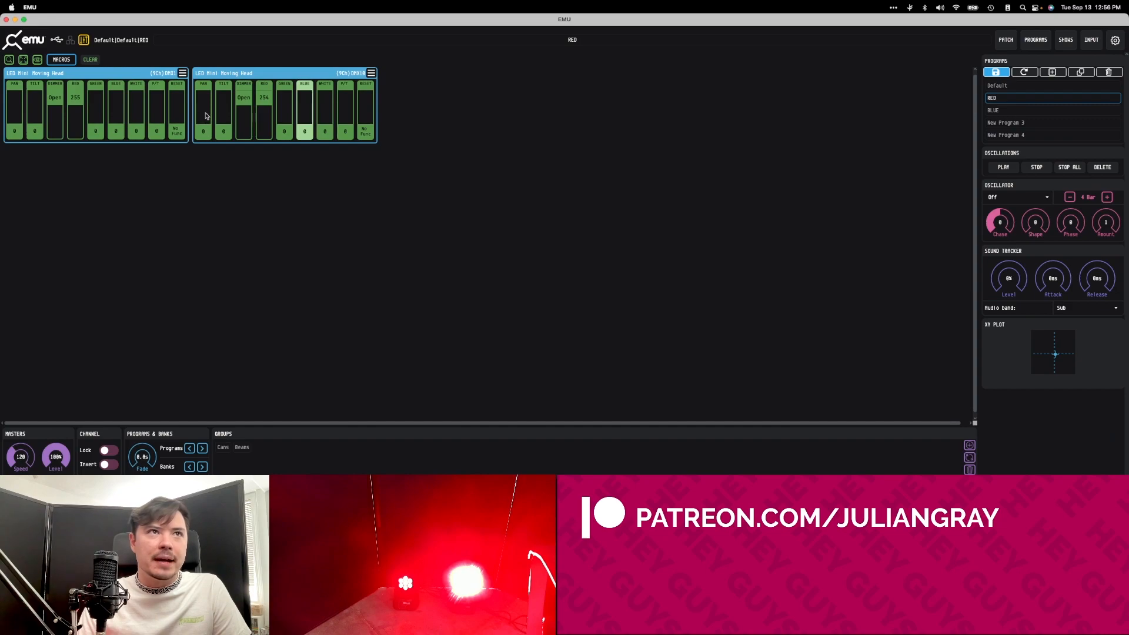
Try to apply a Sine oscillation to the second moving head's pan channel at value 1.
scroll(206, 116, "up", 1)
left_click(1040, 199)
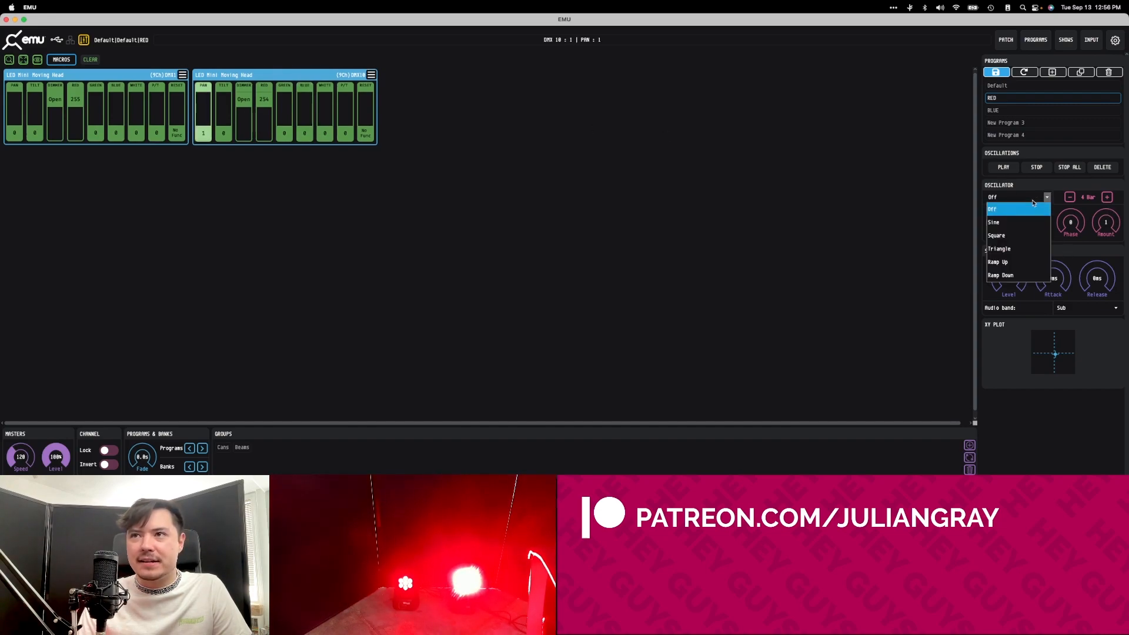
left_click(1004, 223)
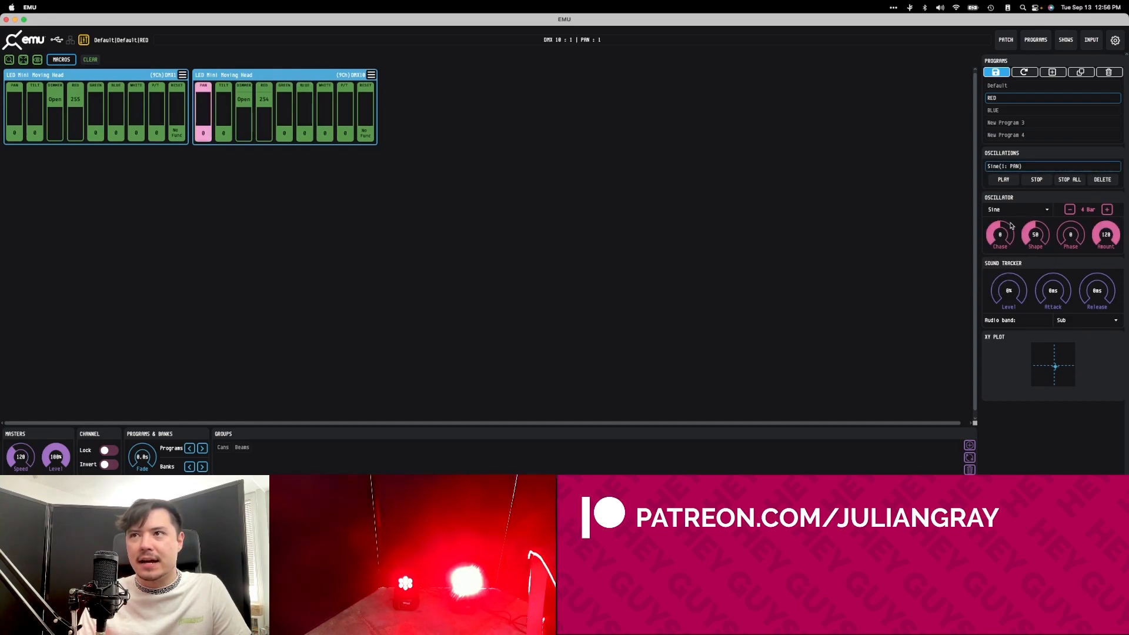
left_click(218, 137)
Raise the second moving head's pan channel to 255 and apply a Sine oscillation to it.
left_click_drag(197, 134, 205, 65)
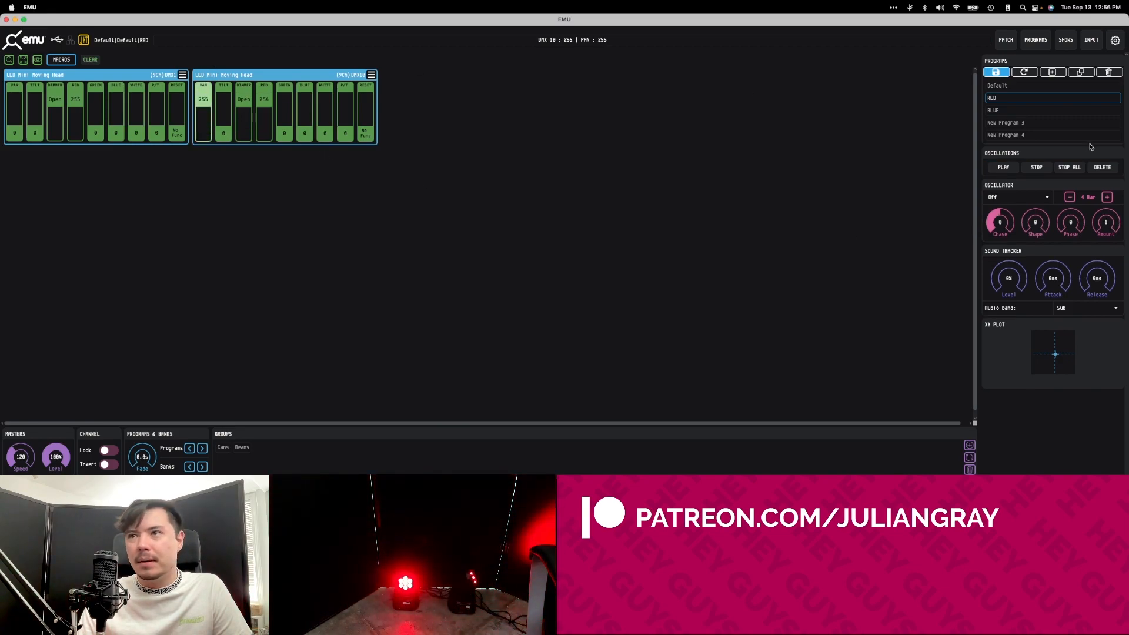
left_click(1024, 204)
left_click(1008, 222)
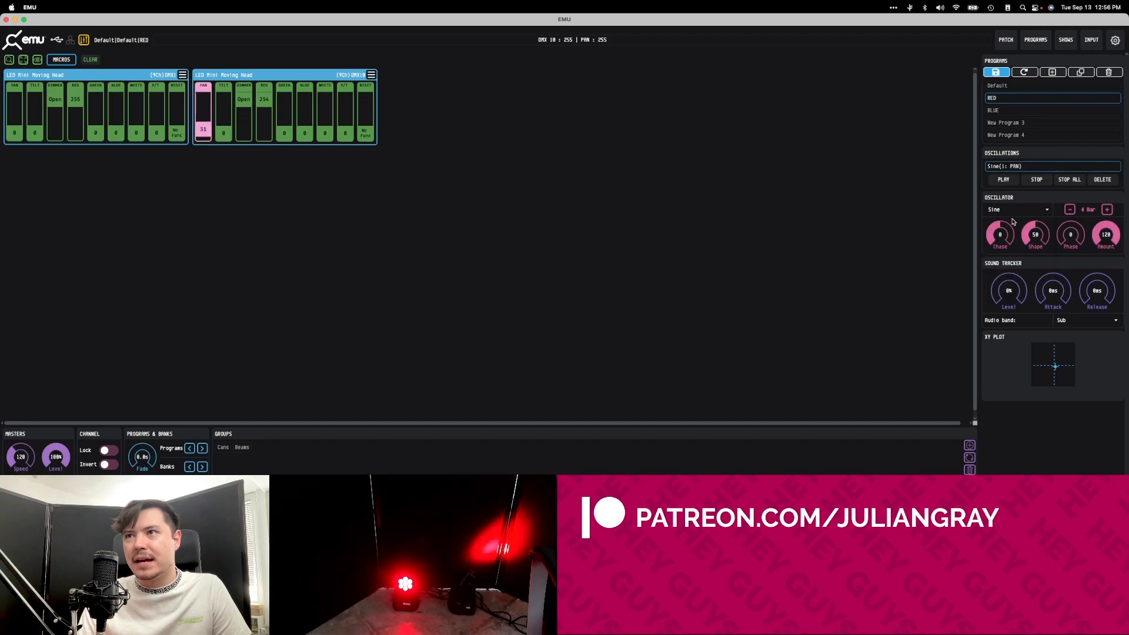
Switch playback to the BLUE program in the Default bank.
left_click(1034, 38)
left_click(552, 109)
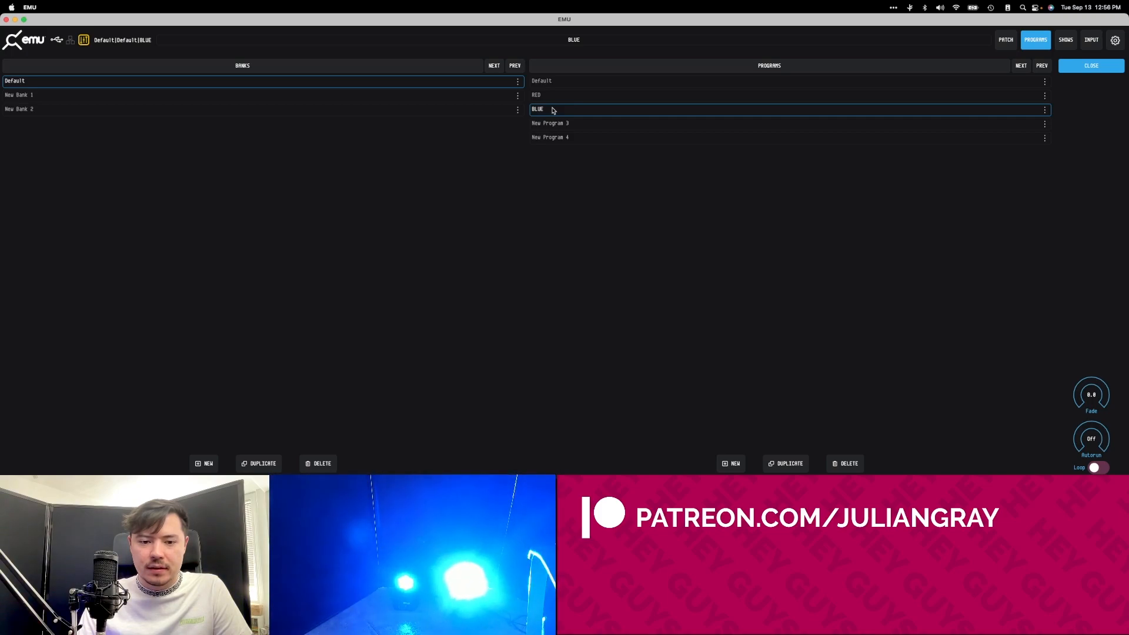
Load the RED program, raise the first moving head's pan channel to 255 and apply a Sine oscillation to it.
left_click(557, 97)
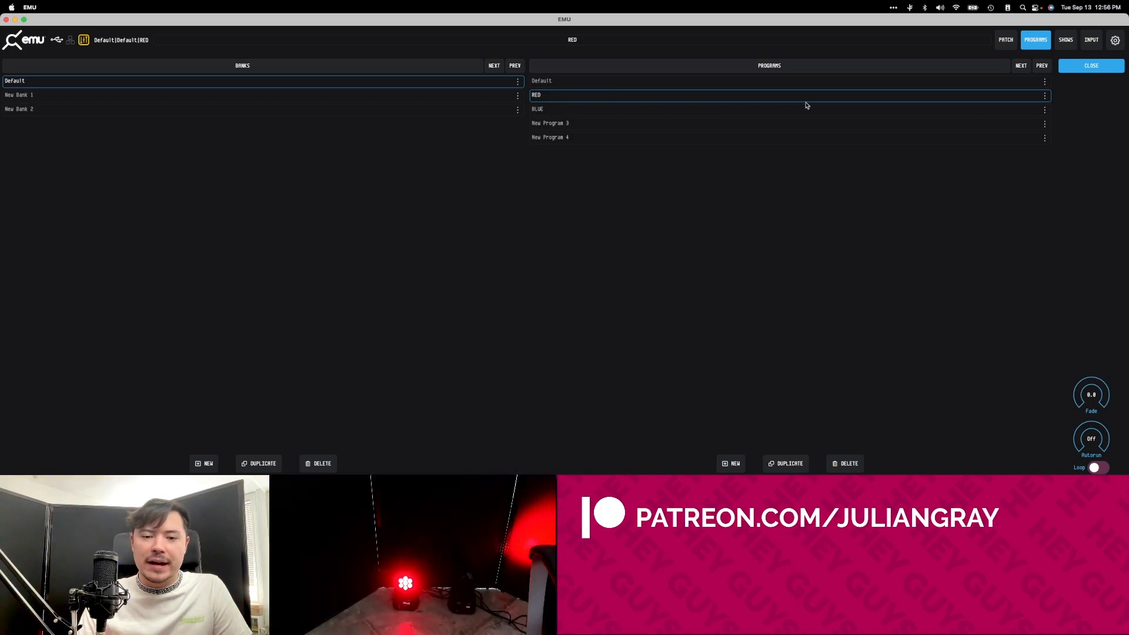
left_click(1035, 39)
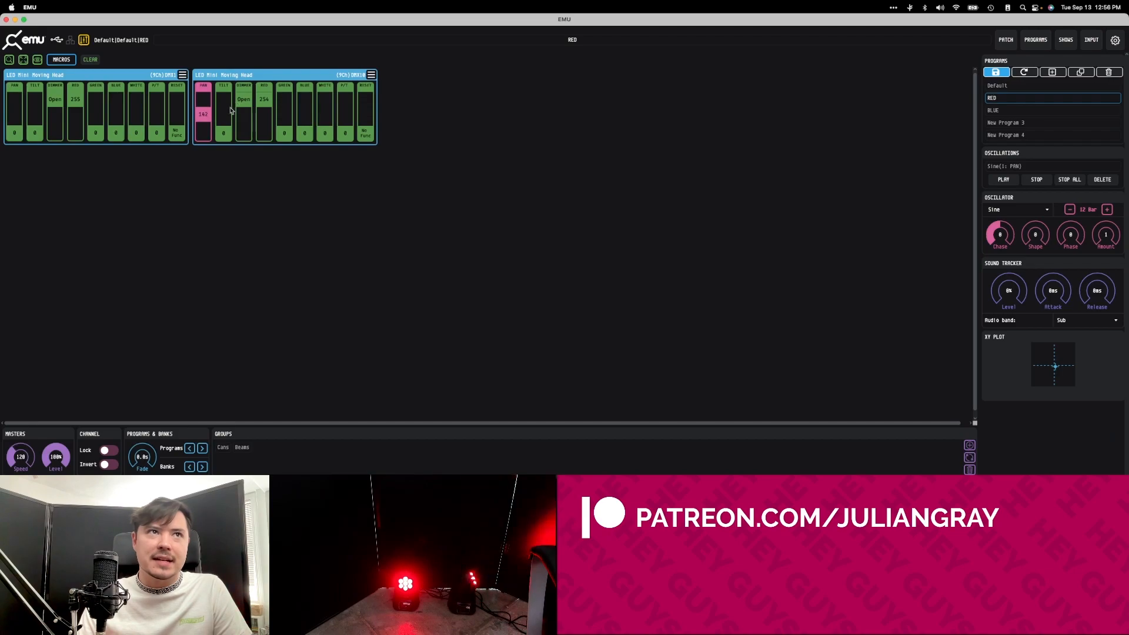
left_click(16, 115)
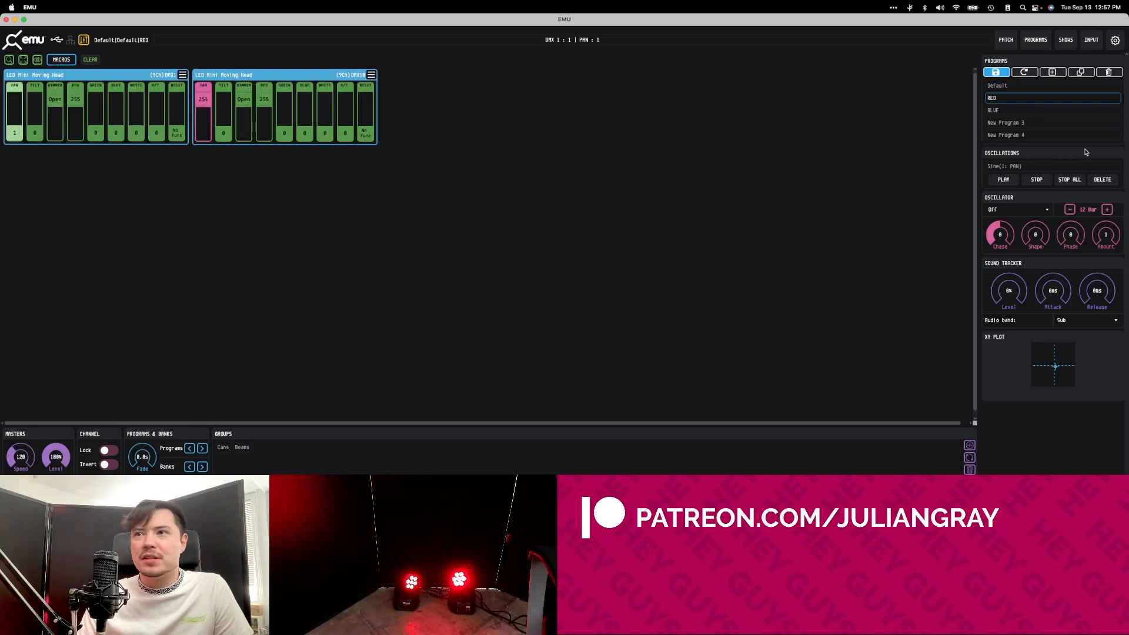
left_click(1023, 209)
left_click(1010, 228)
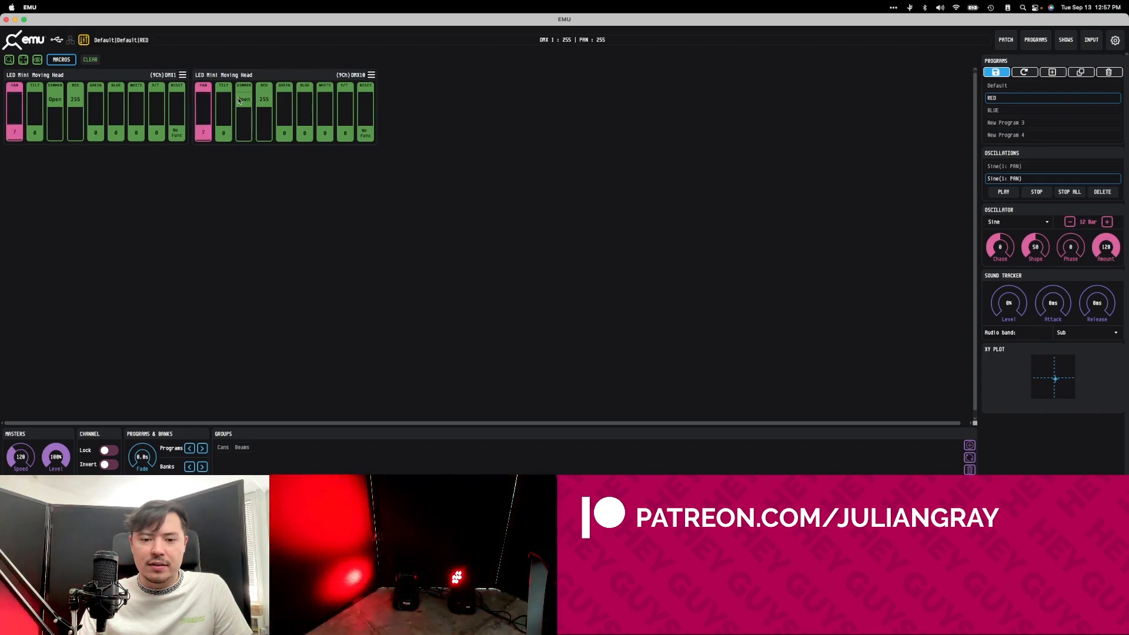
Load the BLUE program and try the second moving head's tilt channel at 82.
left_click(1036, 39)
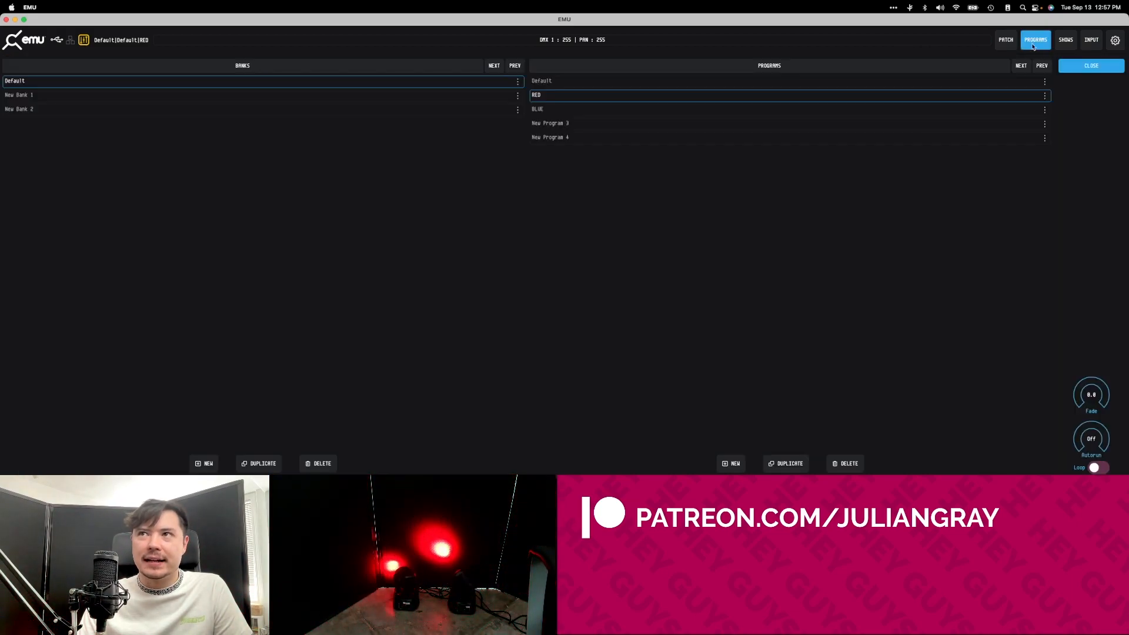
left_click(561, 109)
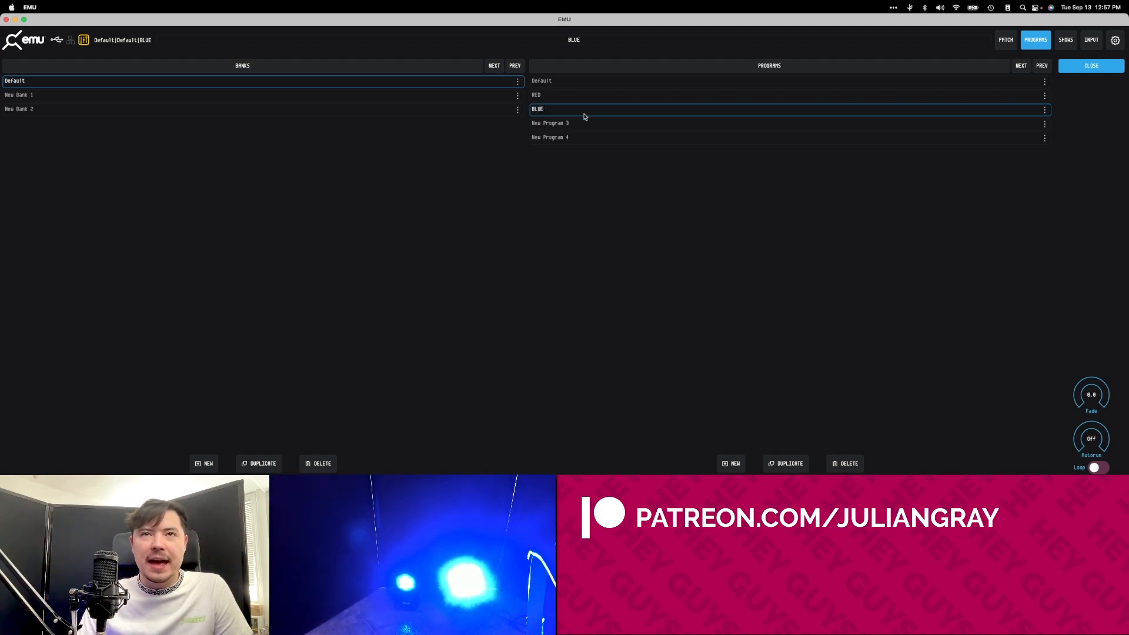
left_click(1091, 65)
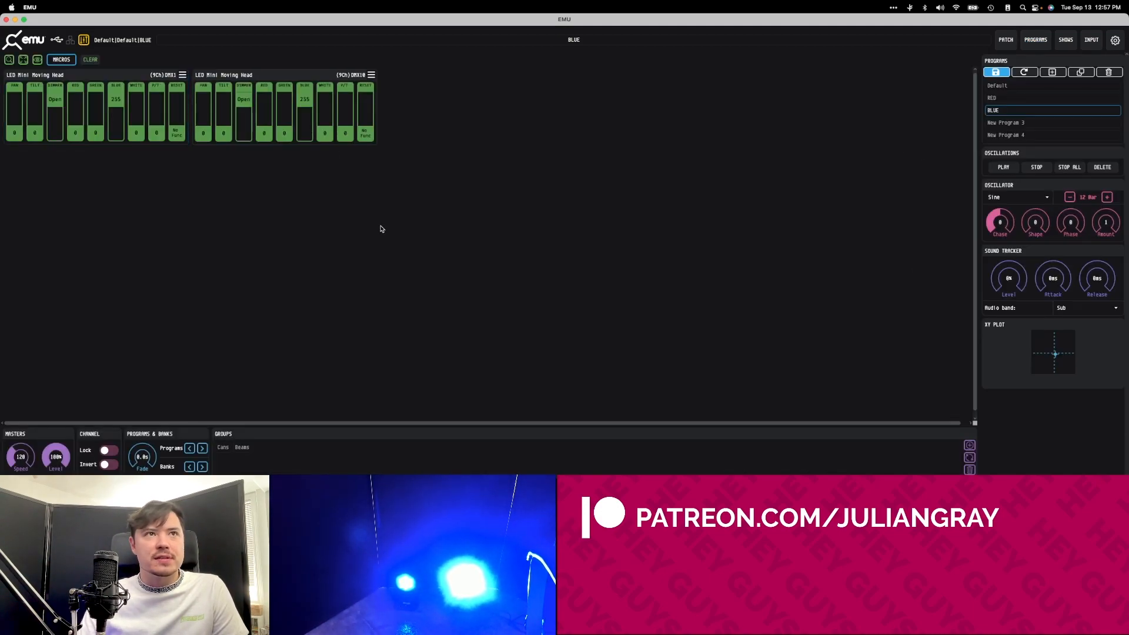
left_click(221, 129)
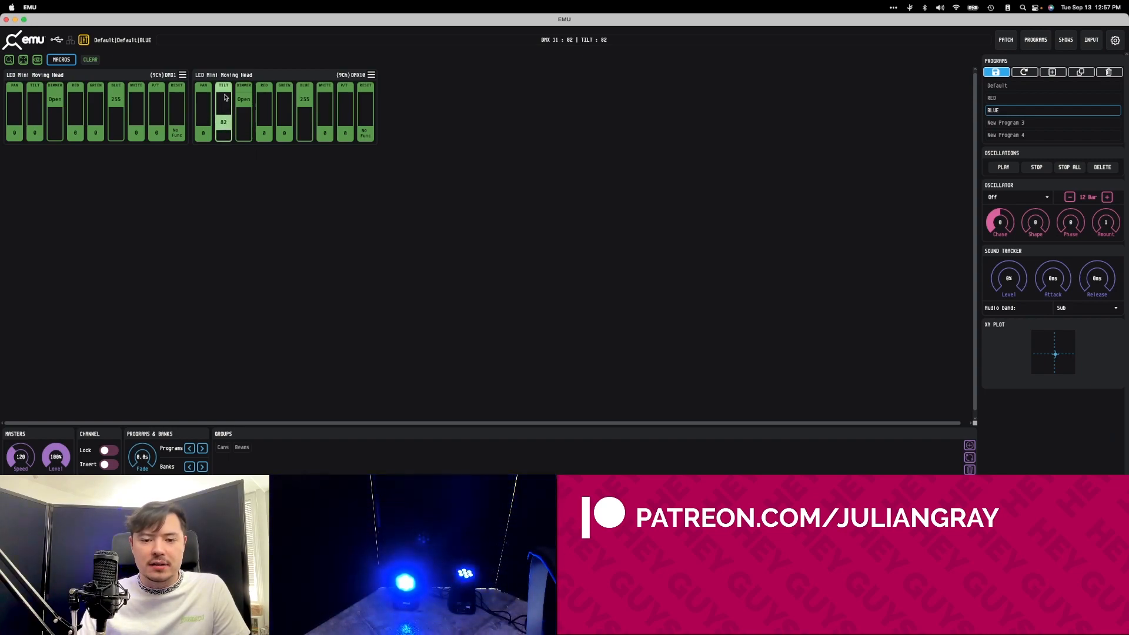
left_click(276, 74)
Play RED, BLUE and RED again from the Default bank, and clear the fixture selection in the fader view.
left_click(1035, 40)
left_click(629, 97)
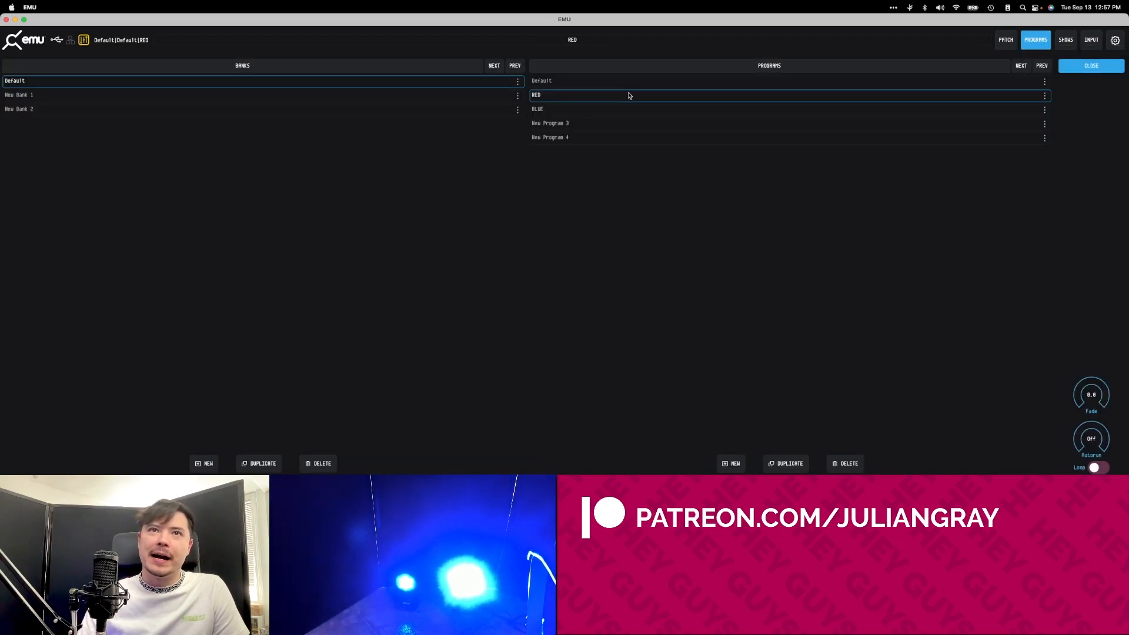
left_click(619, 108)
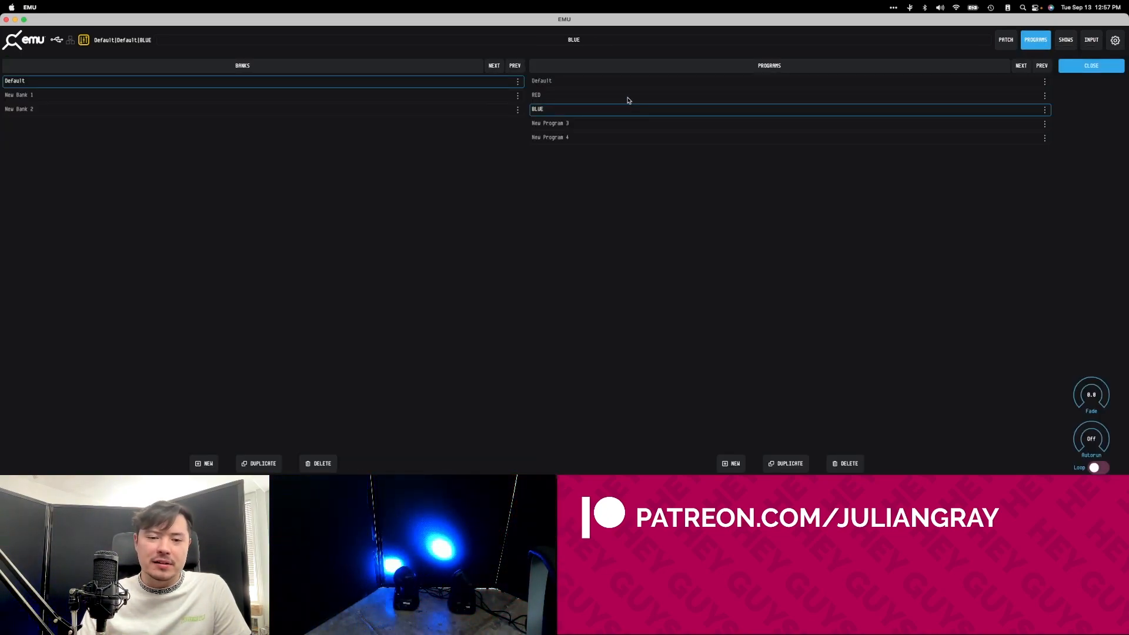
double_click(628, 99)
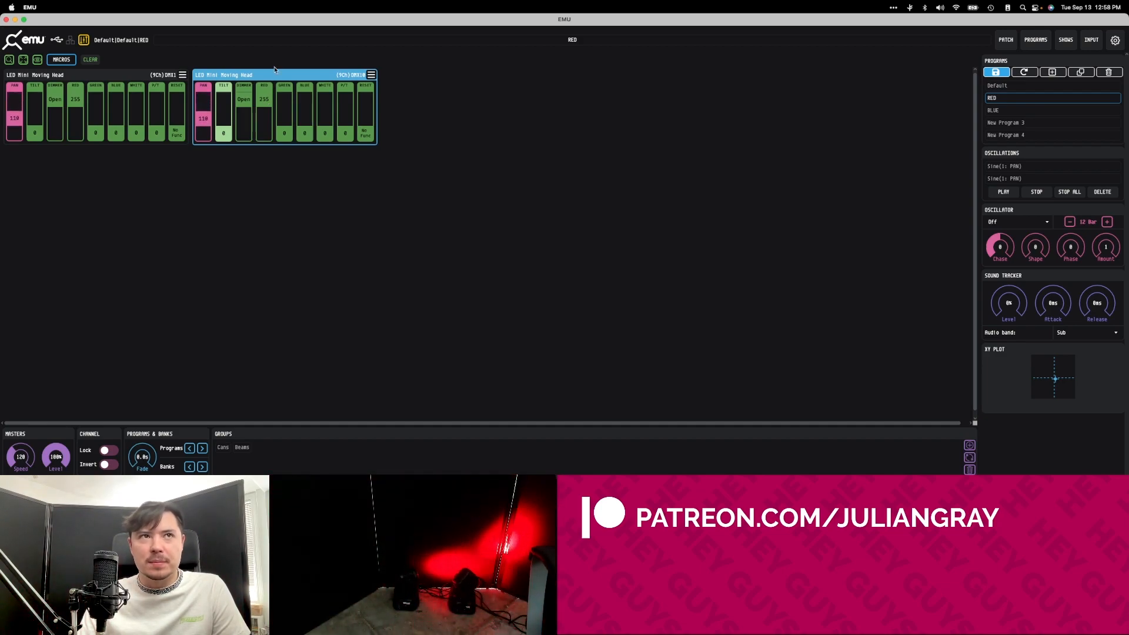
left_click(456, 109)
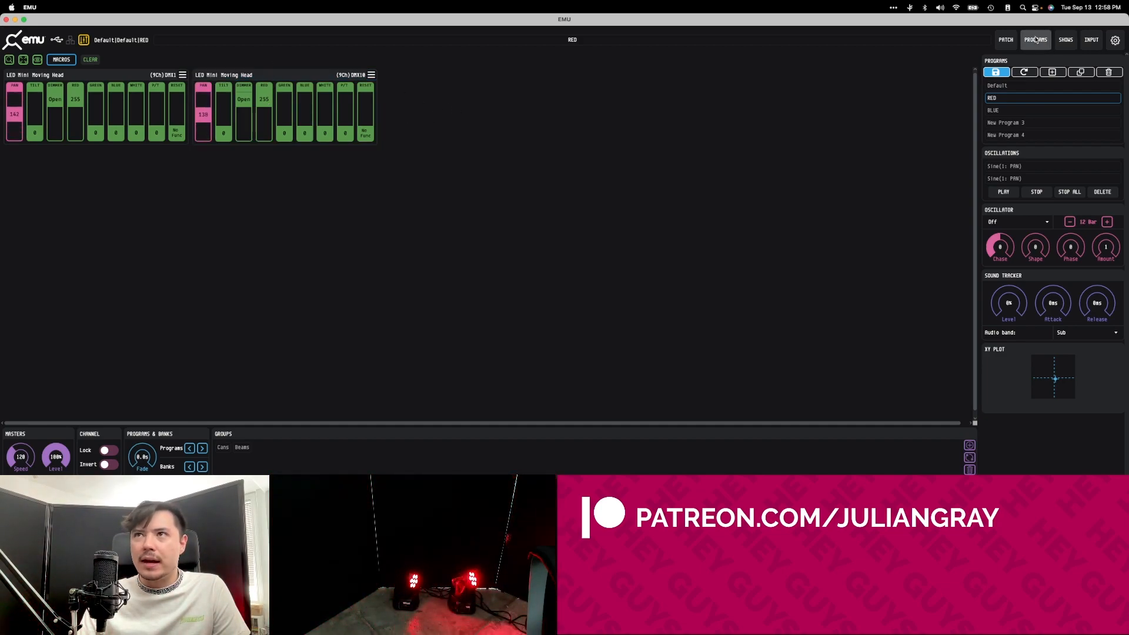
Switch playback back and forth between the RED and BLUE programs several times, ending on RED.
left_click(1035, 40)
left_click(585, 105)
left_click(584, 97)
left_click(582, 109)
left_click(588, 97)
left_click(584, 109)
left_click(590, 99)
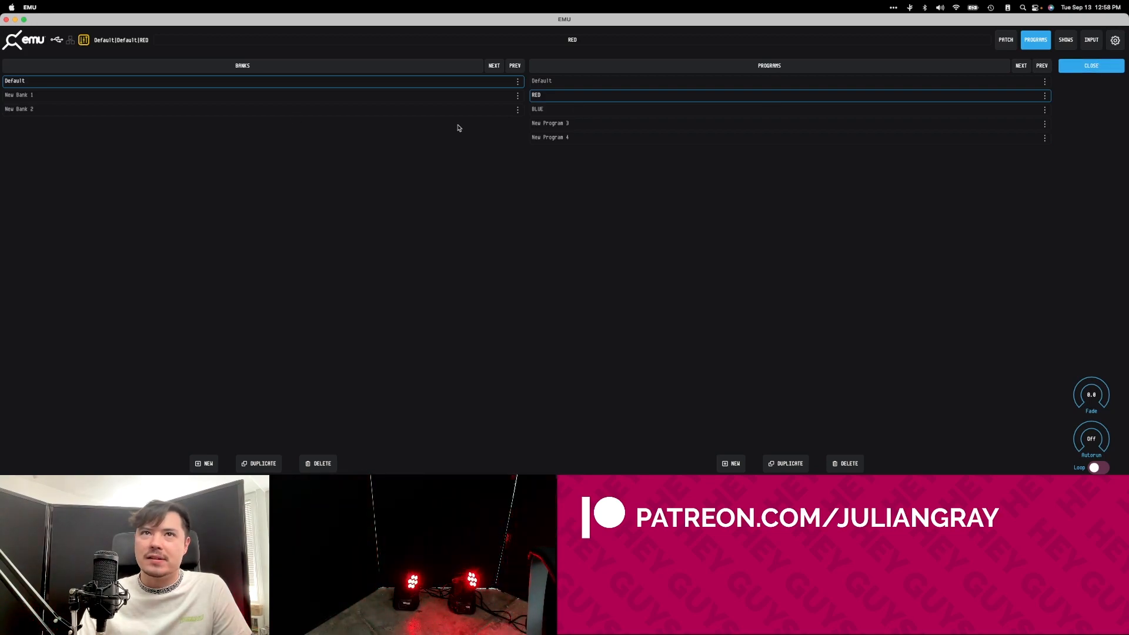
Load New Program 3 and rename it as Half Blue Half Red.
left_click(574, 123)
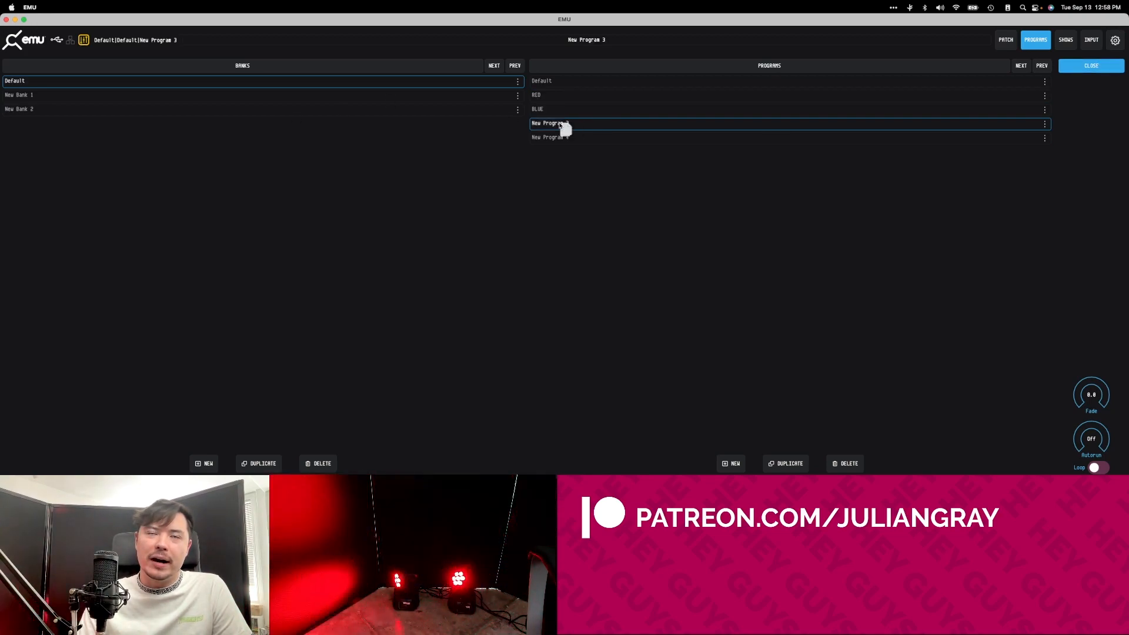
double_click(560, 125)
type("Half B")
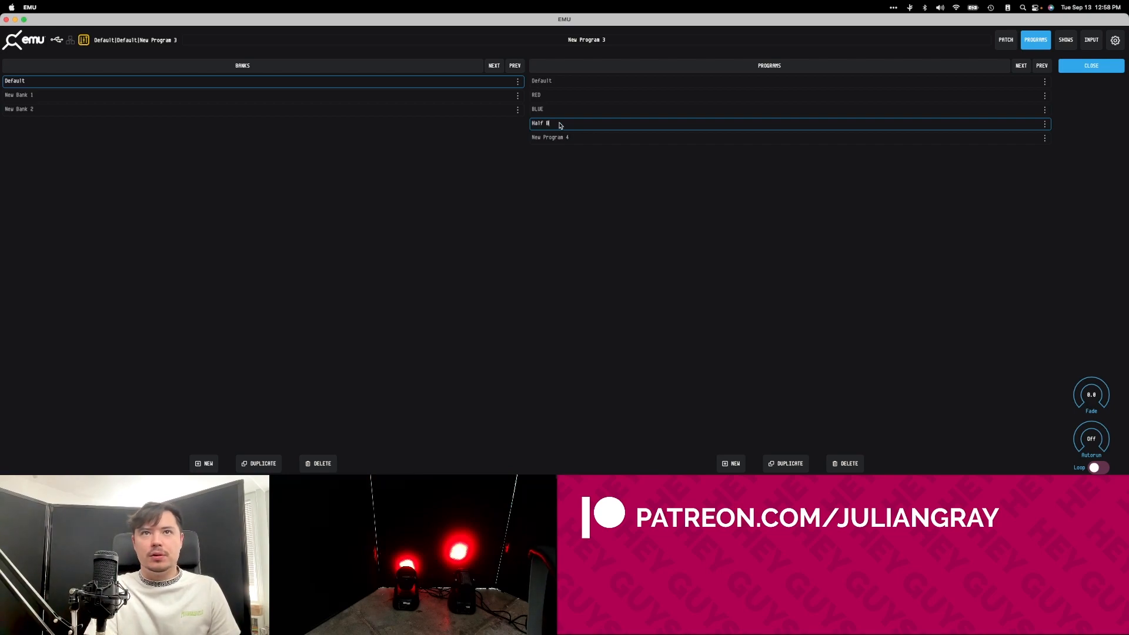
type("lue Half R")
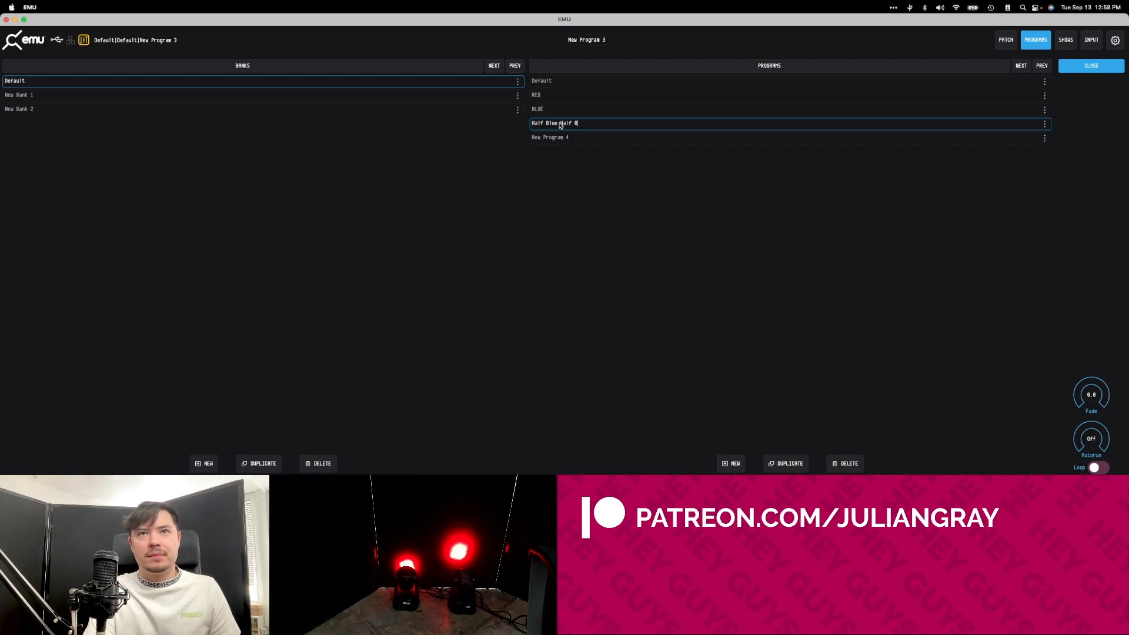
type("ed")
key("Return")
Set the first moving head's red to 0 and blue to 254, and lower both heads' pan channels to 0.
left_click_drag(74, 106, 72, 168)
left_click_drag(118, 131, 112, 7)
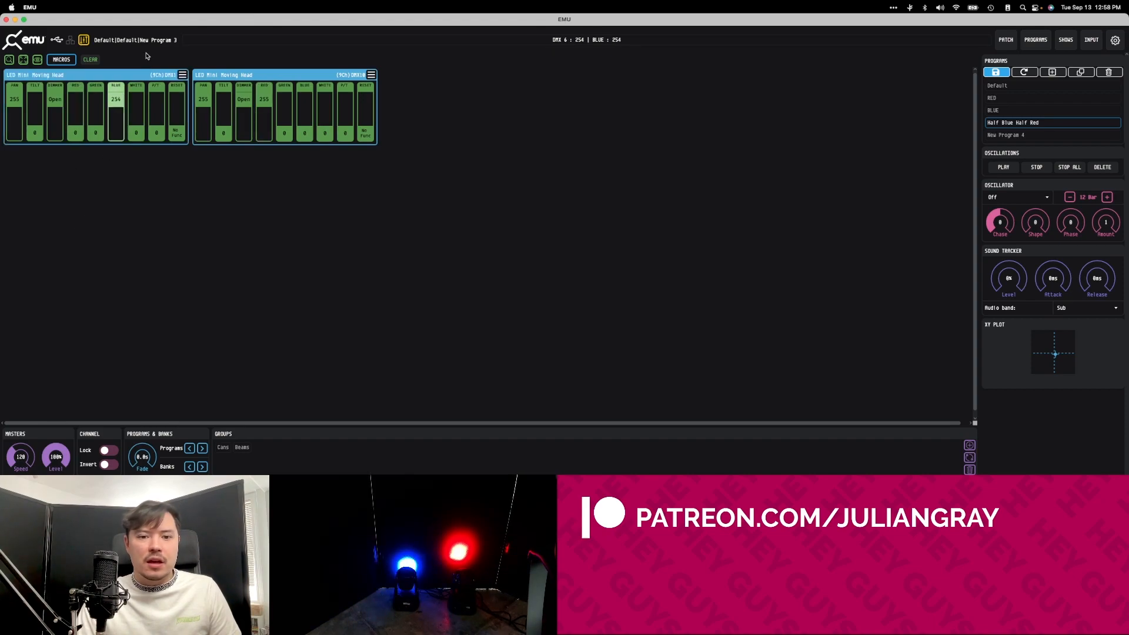
left_click_drag(15, 99, 65, 182)
left_click_drag(202, 99, 205, 235)
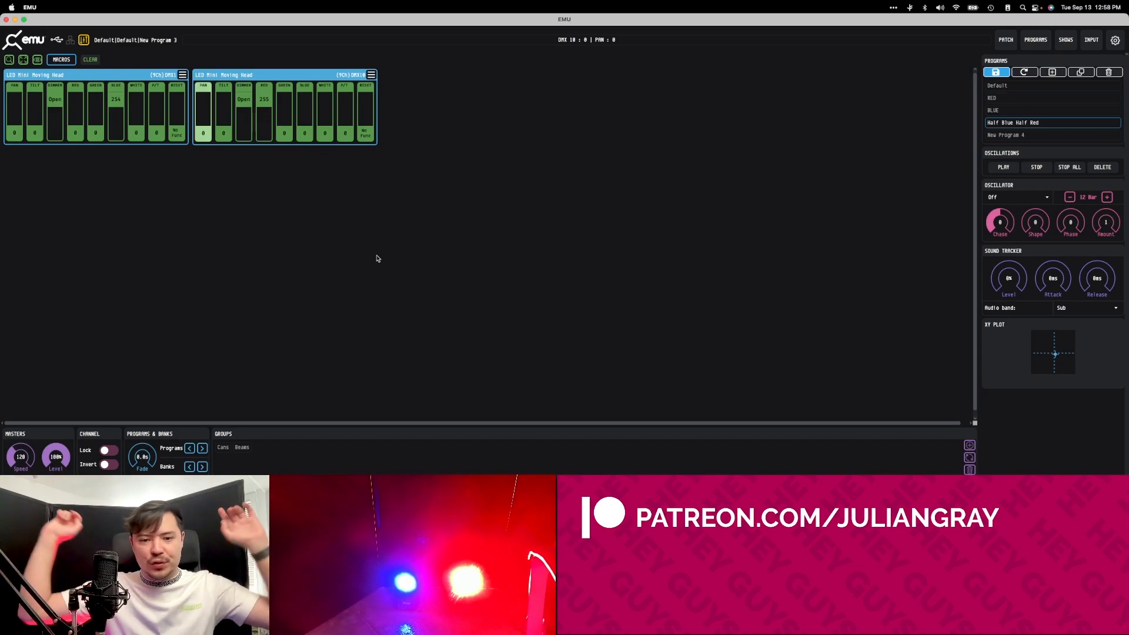
Switch playback among the BLUE, Half Blue Half Red and RED programs, ending on RED, and return to the fader view.
left_click(1035, 40)
left_click(555, 111)
left_click(552, 123)
left_click(553, 100)
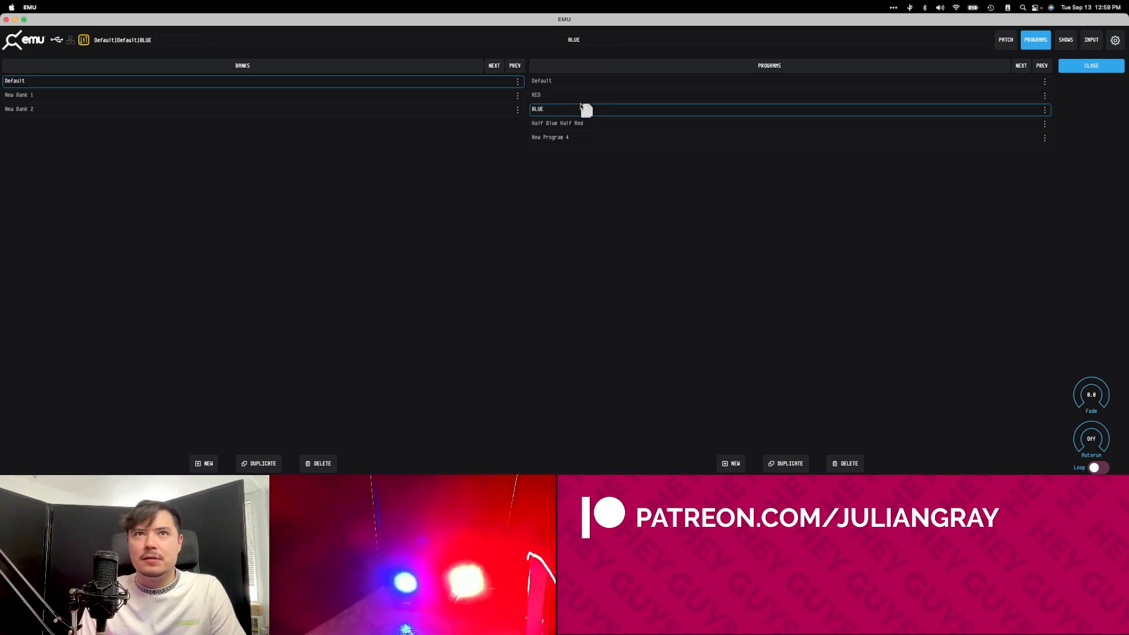
left_click(580, 107)
left_click(581, 98)
left_click(570, 122)
left_click(573, 108)
left_click(579, 98)
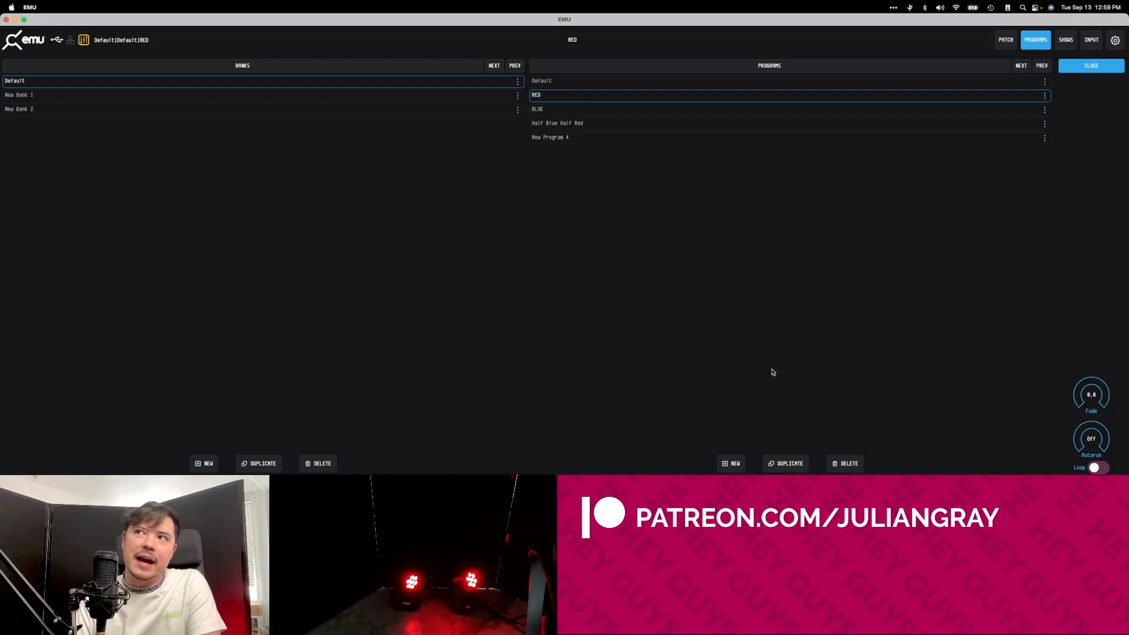
left_click(1091, 65)
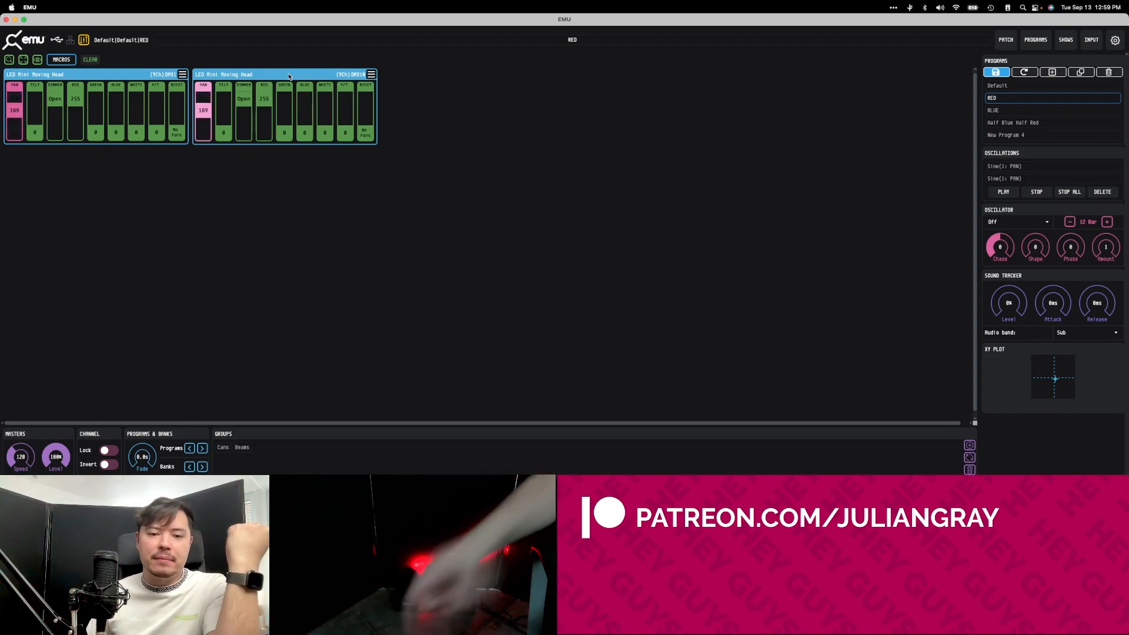
Step backwards and forwards through the programs from the fader view, ending on the Default program.
left_click(190, 449)
left_click(202, 448)
left_click(202, 449)
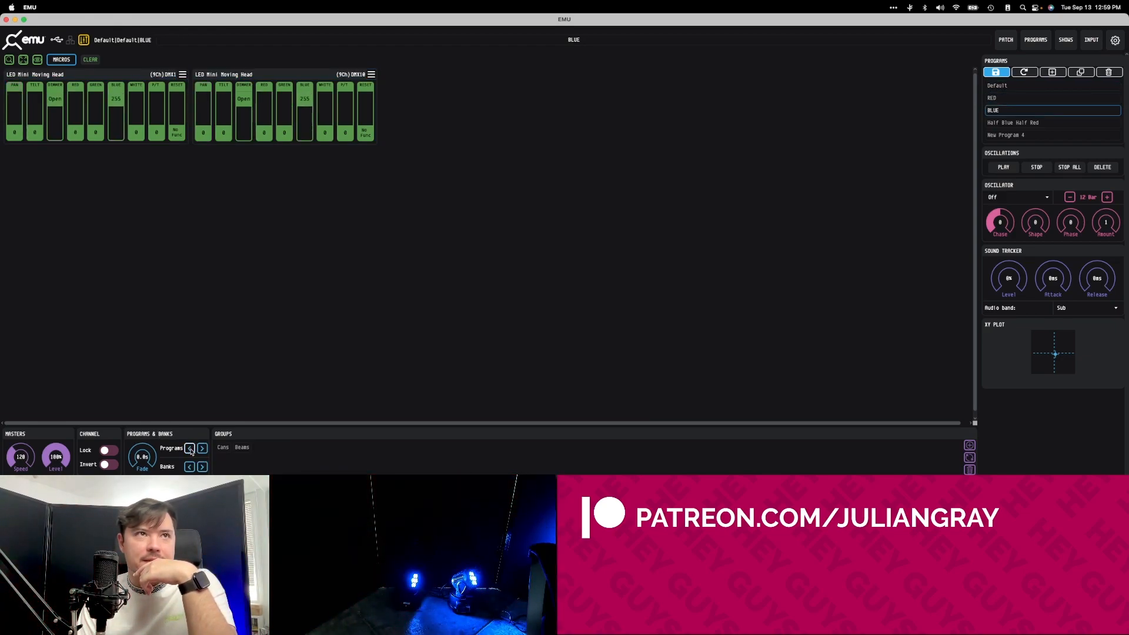
left_click(190, 451)
left_click(201, 449)
left_click(191, 449)
left_click(200, 449)
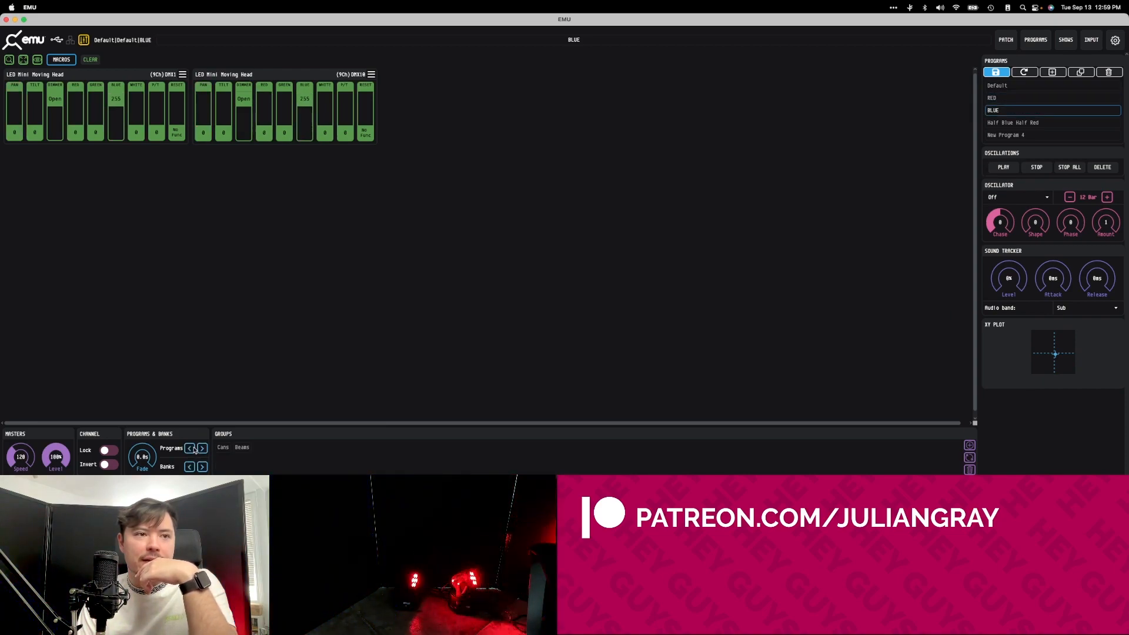
left_click(191, 449)
left_click(191, 450)
left_click(201, 449)
left_click(201, 449)
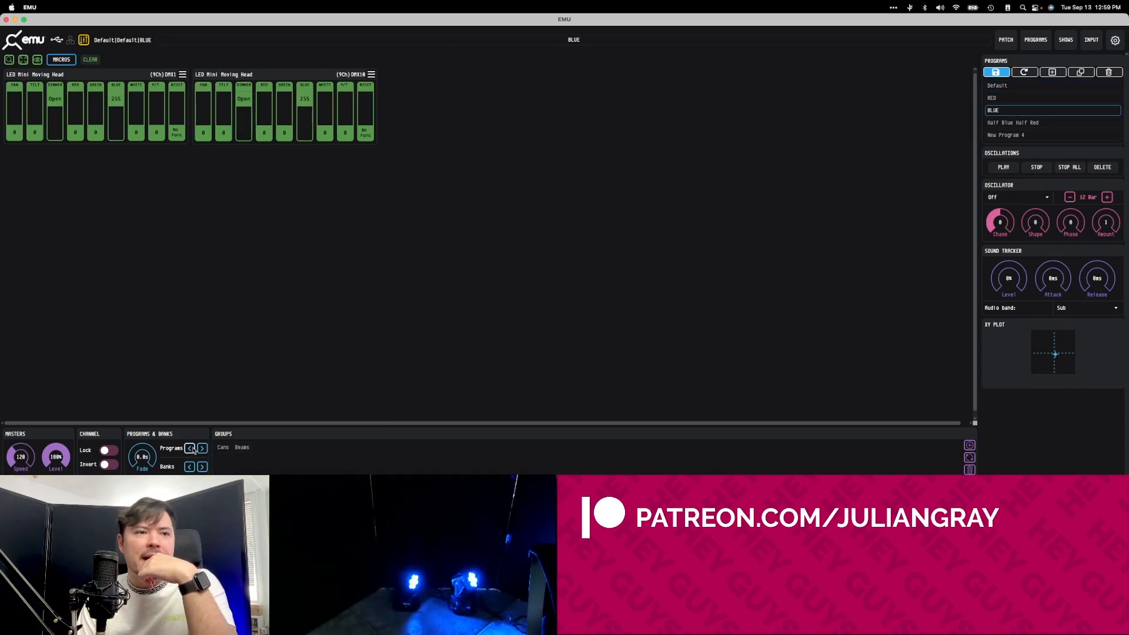
left_click(191, 449)
left_click(192, 449)
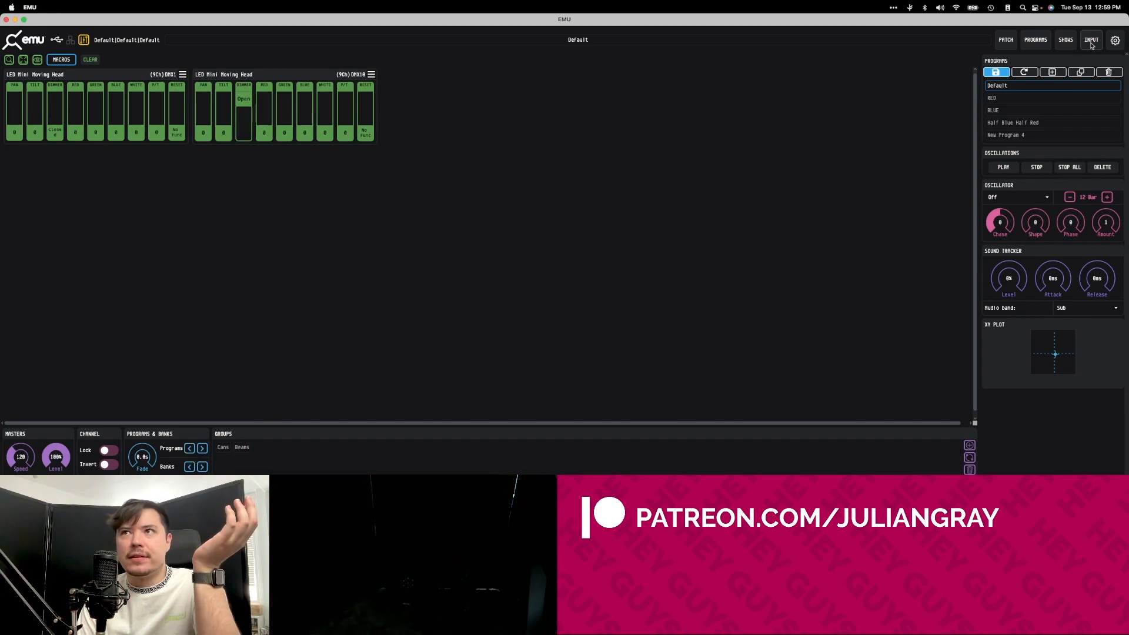
Load the RED program and set the program fade time to 10.5 s.
left_click(1035, 39)
left_click(564, 97)
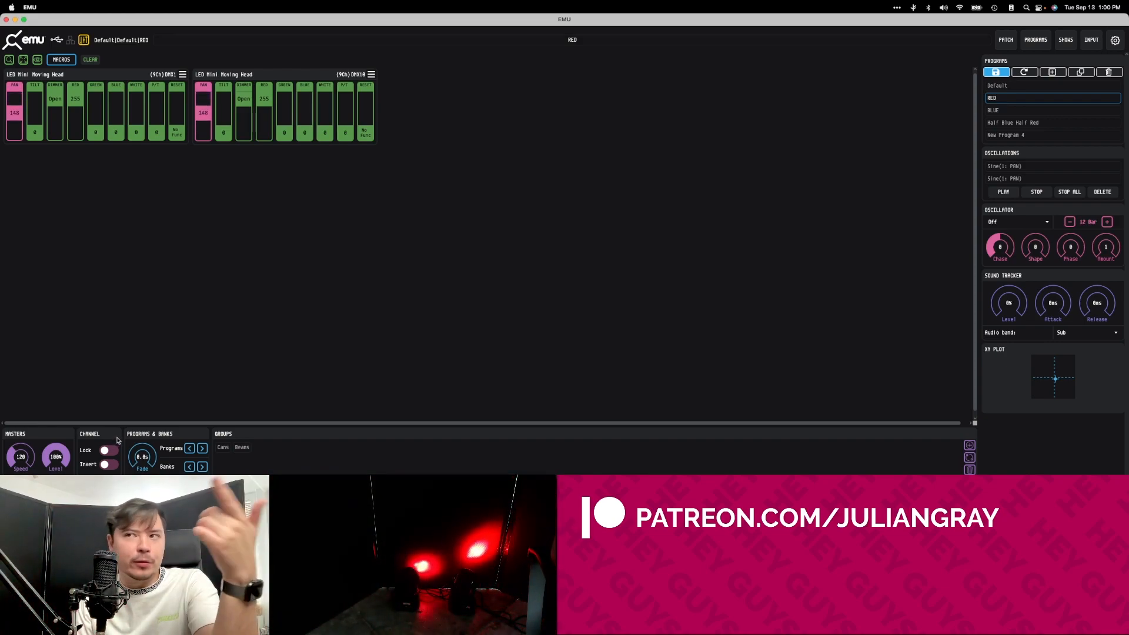
left_click_drag(135, 466, 137, 442)
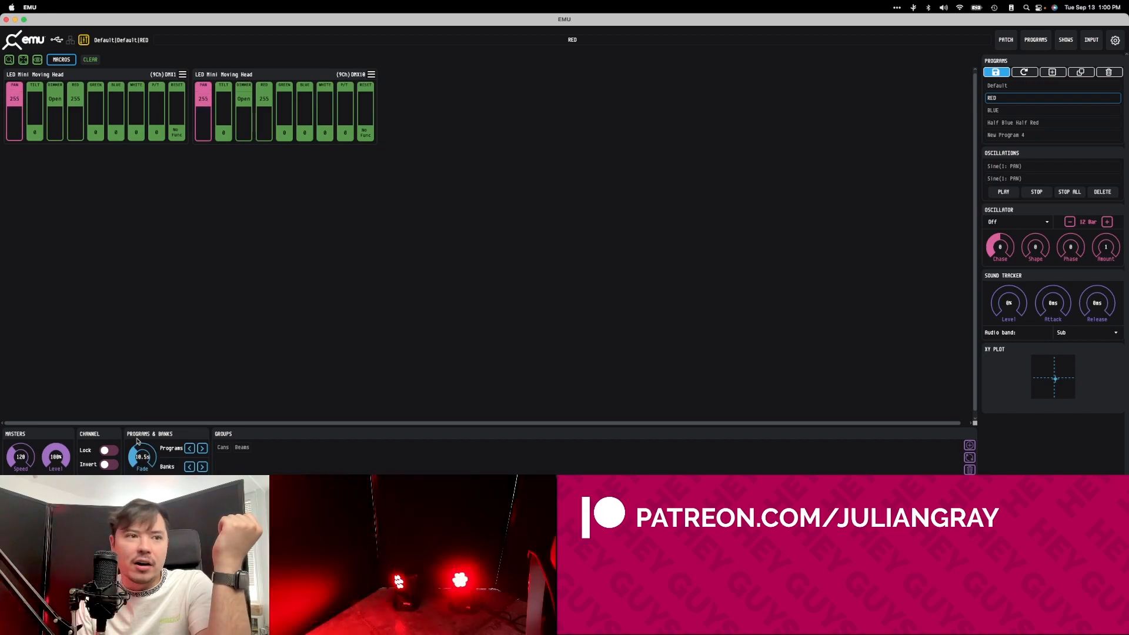
left_click(1036, 40)
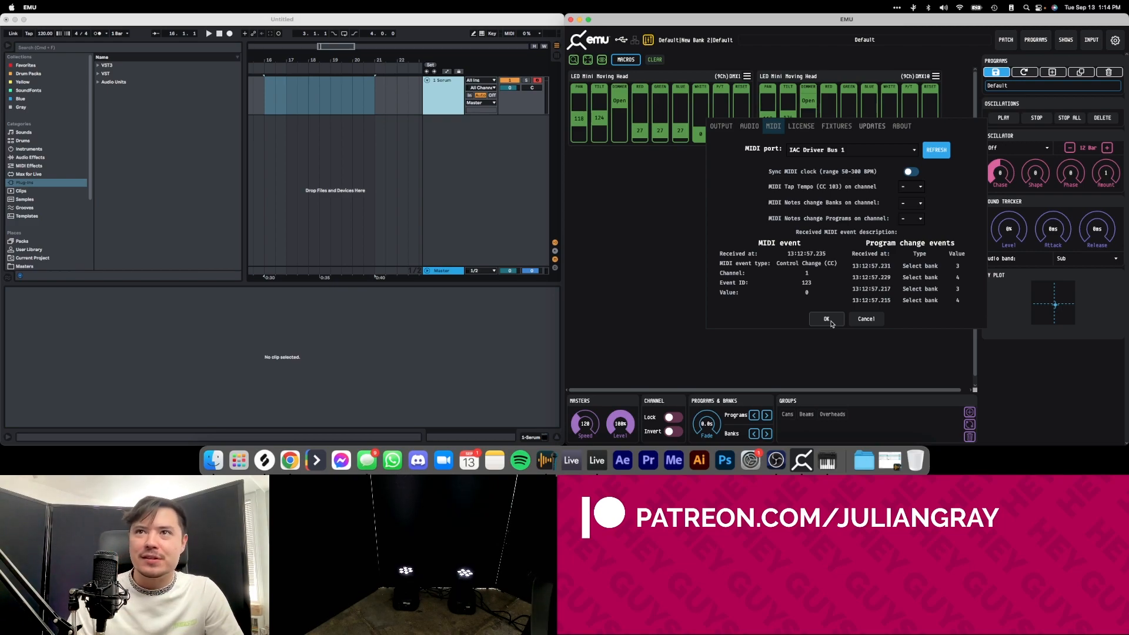
Cancel the MIDI settings, and set the first moving head's red channel to 0 and pan channel to 127.
left_click(865, 319)
left_click_drag(640, 128, 648, 192)
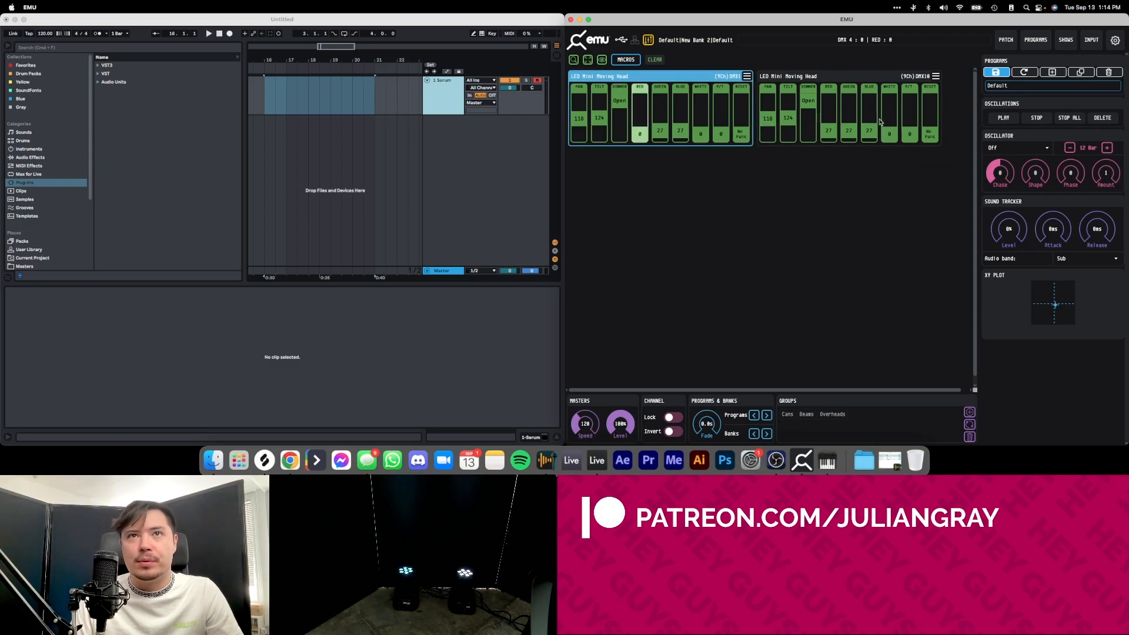
left_click(815, 199)
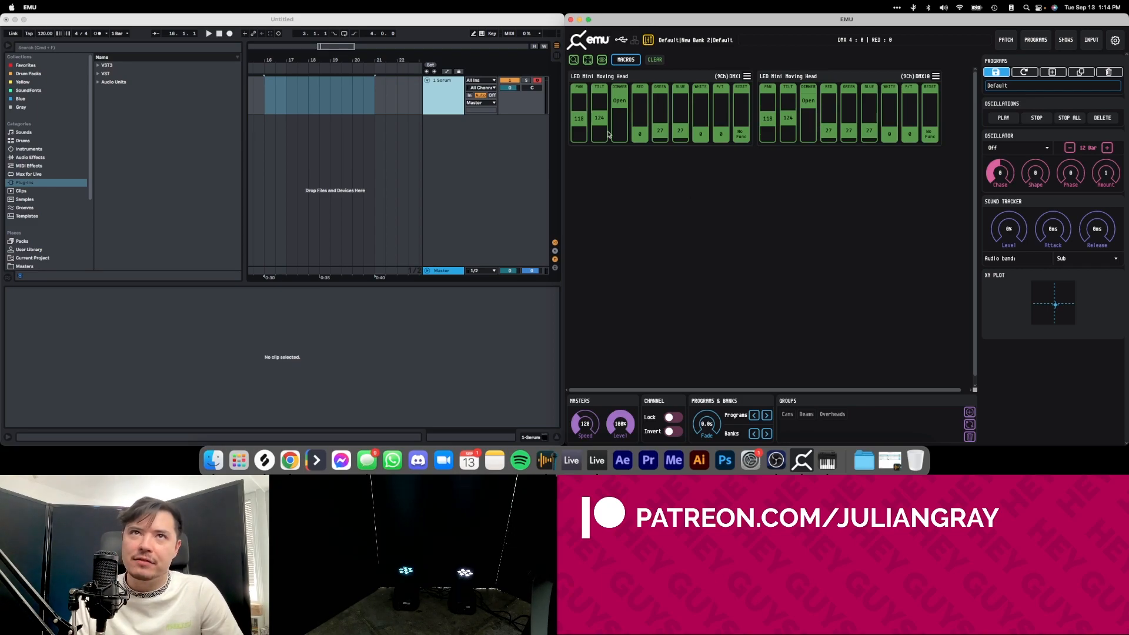
left_click_drag(573, 120, 579, 97)
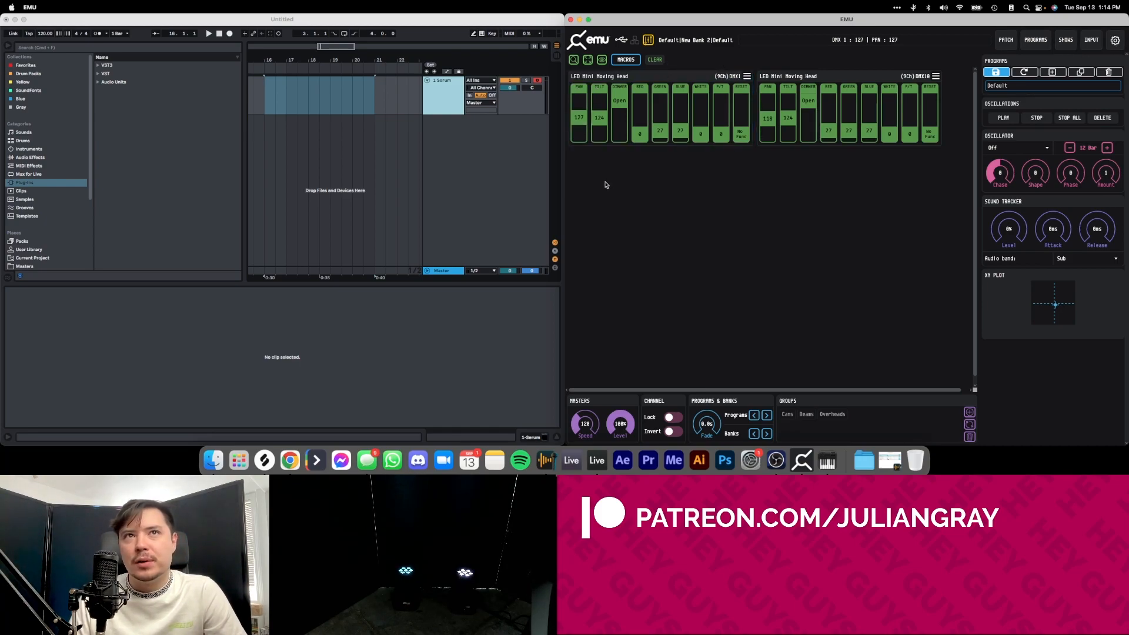
Switch to the Default bank and play its RED and BLUE programs in turn.
left_click(1039, 40)
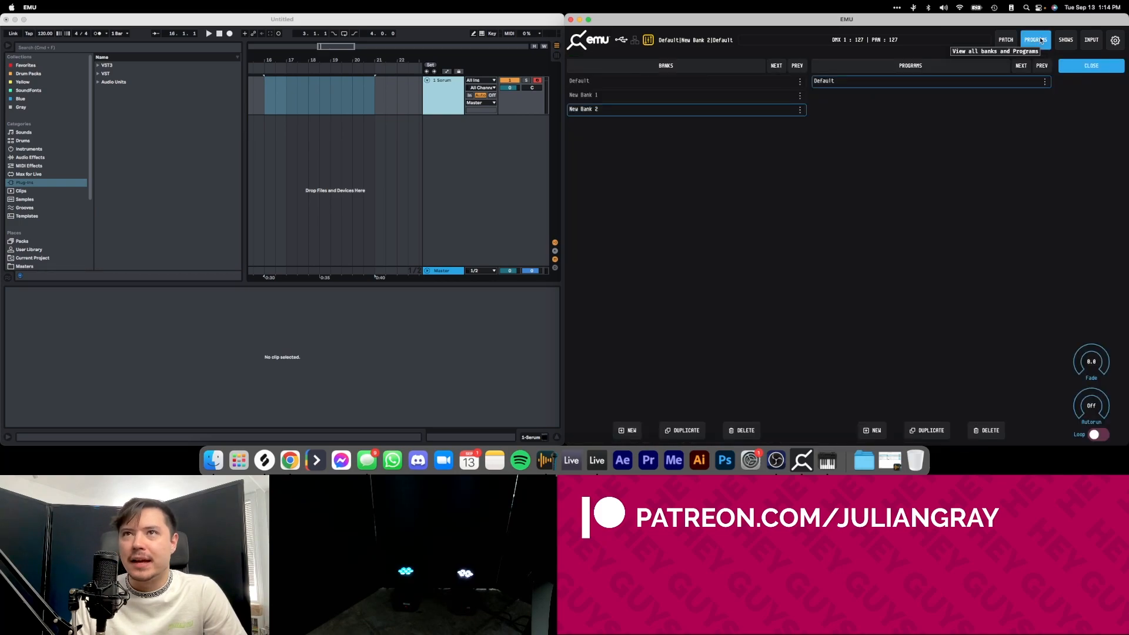
left_click(624, 82)
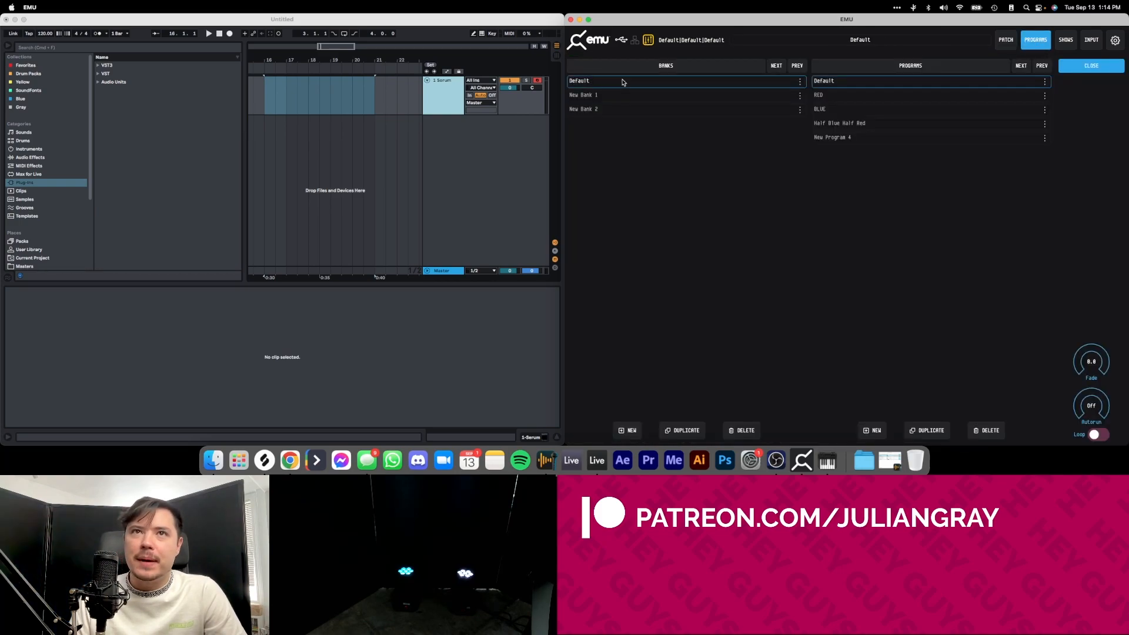
left_click(852, 96)
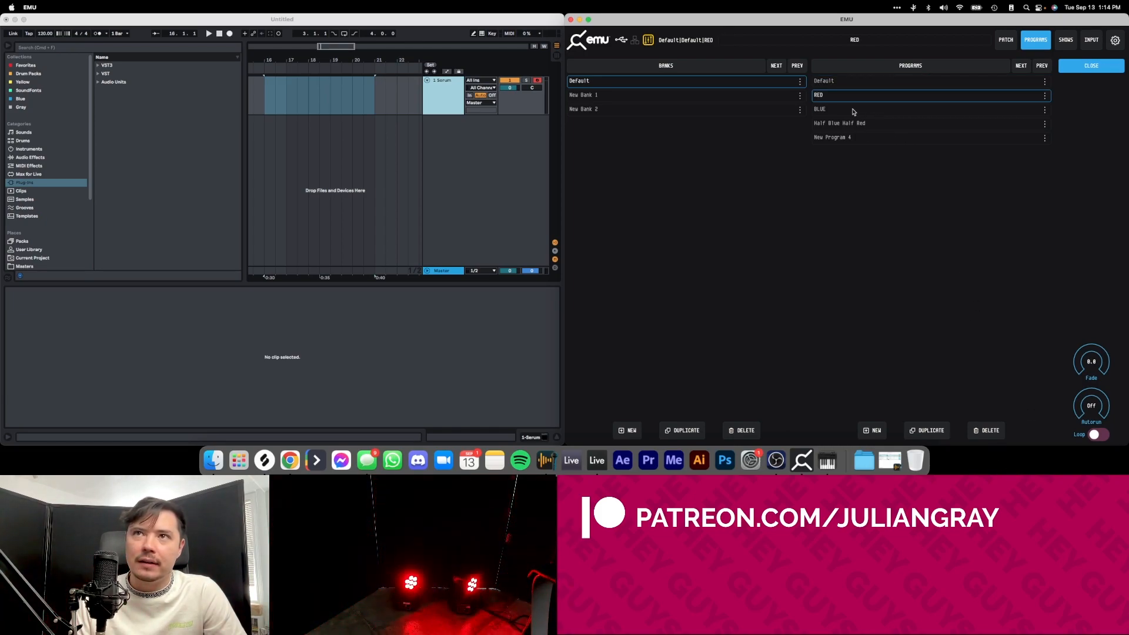
left_click(859, 111)
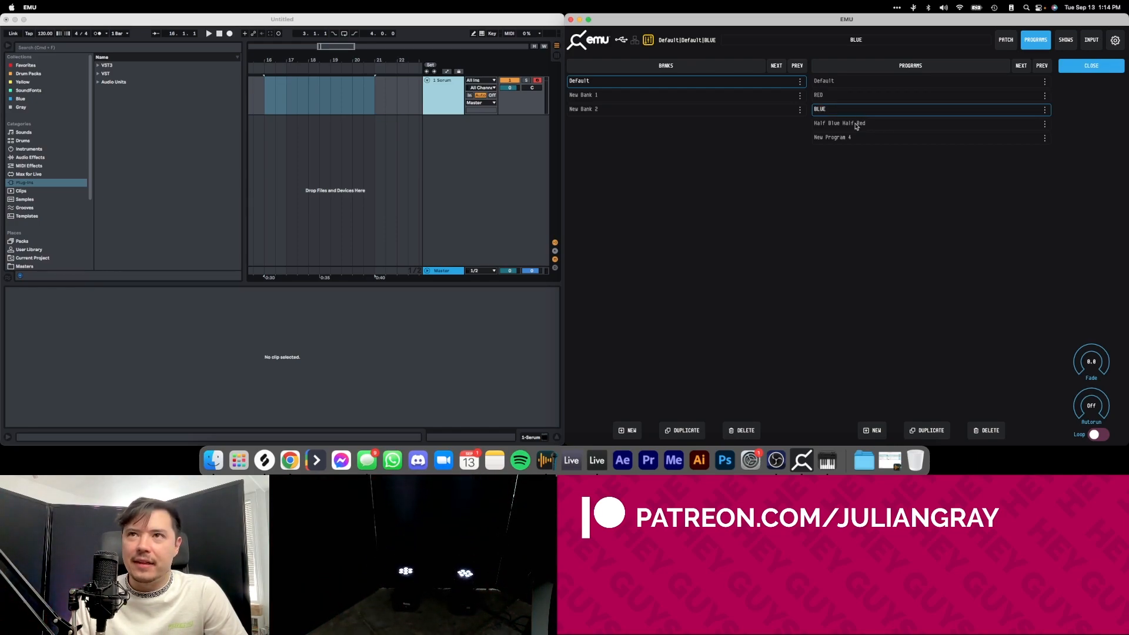
Play the RED program and then the BLUE program in the Default bank.
left_click(851, 95)
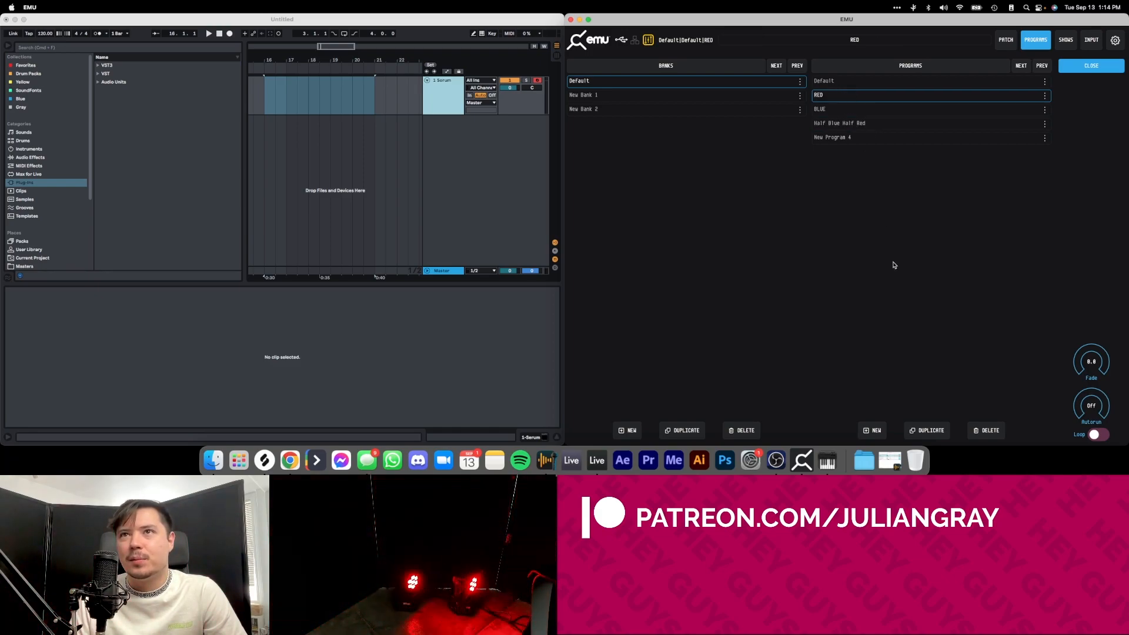
left_click(433, 174)
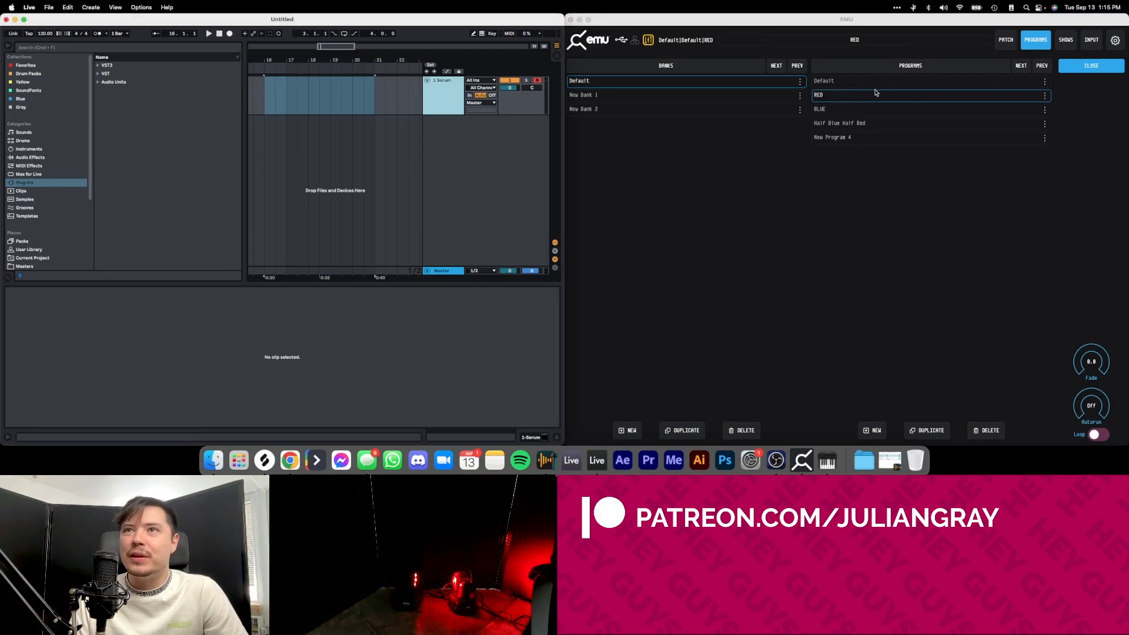
left_click(841, 109)
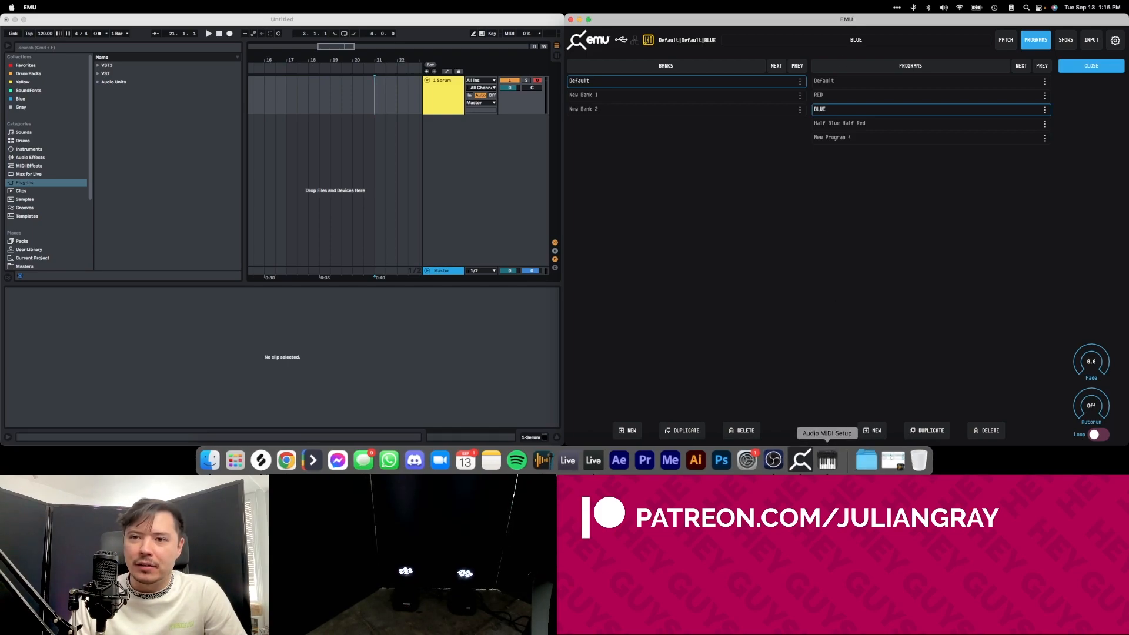
Switch to Audio MIDI Setup and check in the MIDI Studio that the IAC Driver is online with a Bus 1 port.
left_click(834, 469)
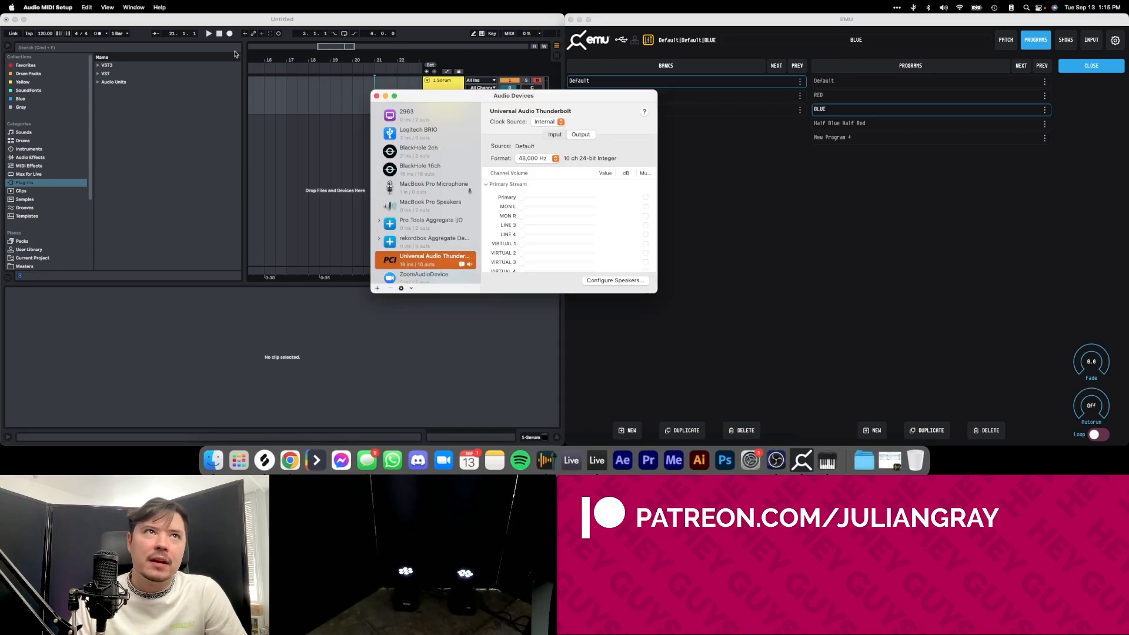
left_click(133, 7)
left_click(136, 30)
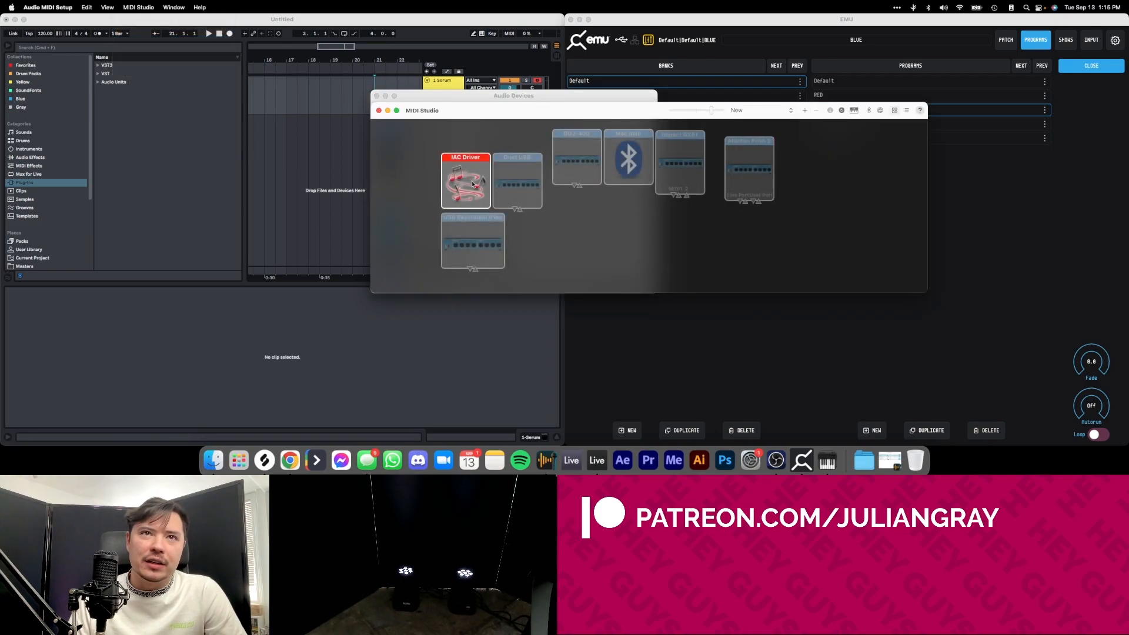
double_click(473, 184)
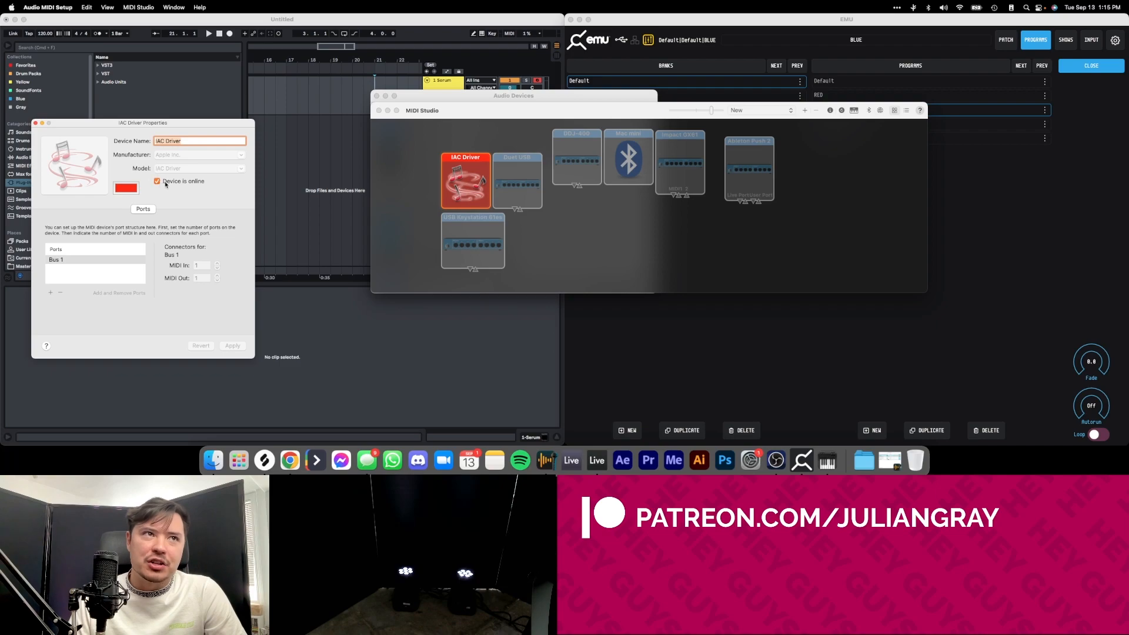
left_click_drag(160, 130, 271, 88)
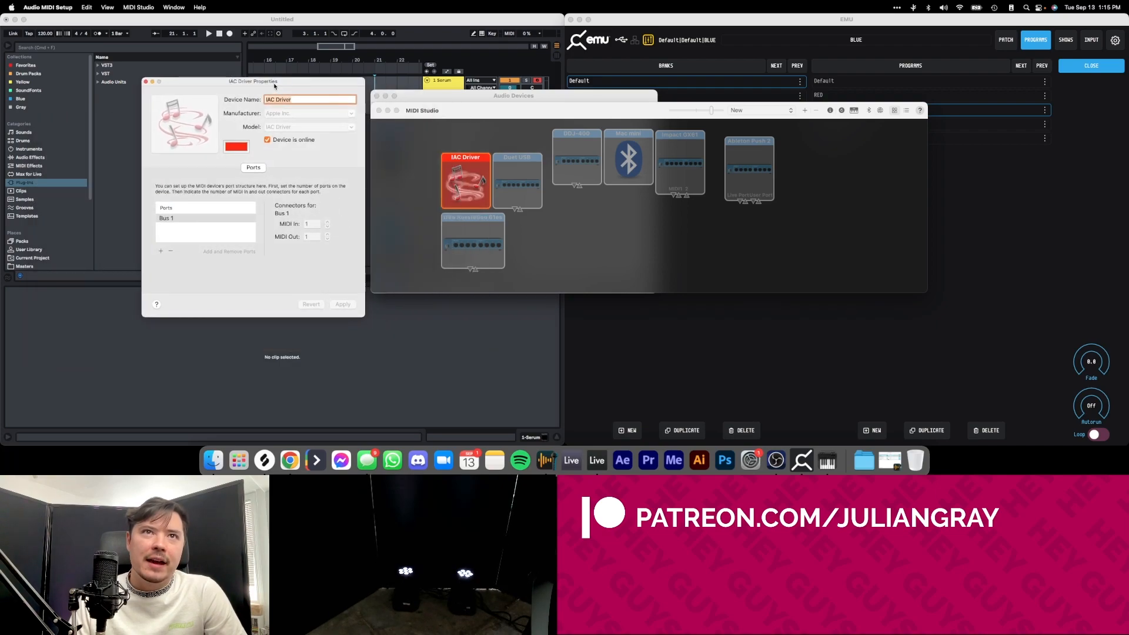
left_click(146, 82)
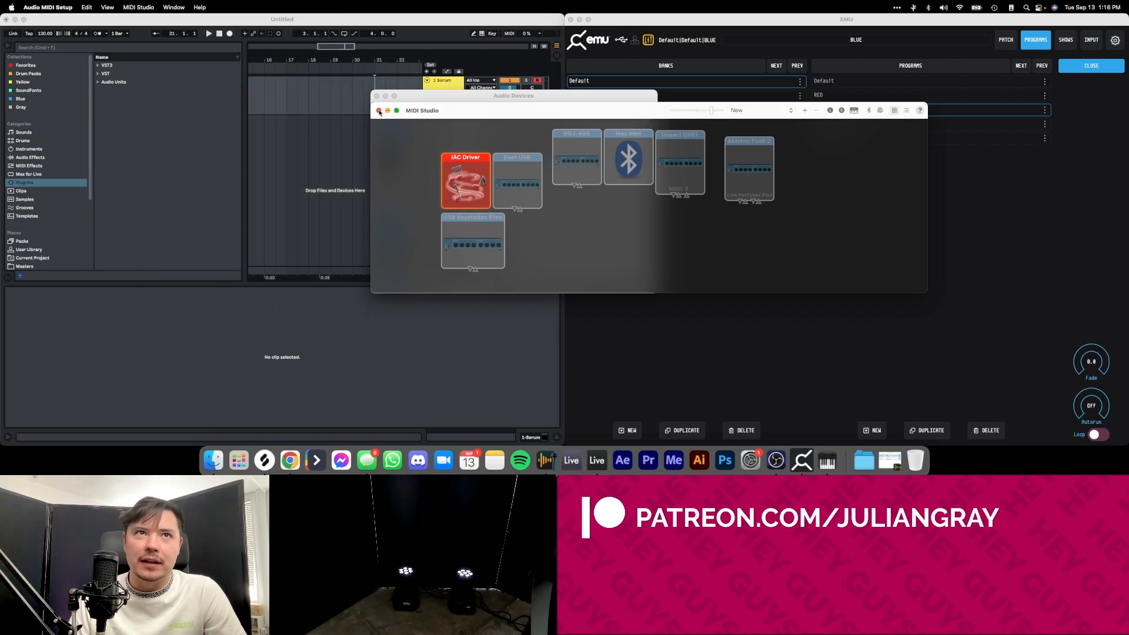
left_click(379, 111)
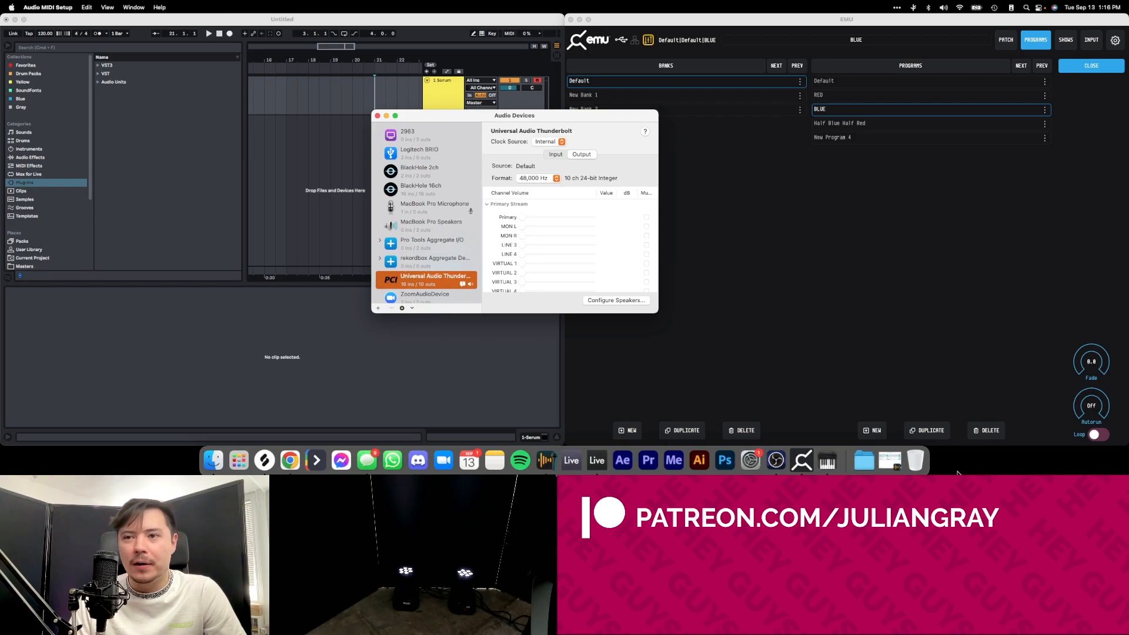
Close the Audio Devices window and switch to Ableton Live to view its preferences.
key("super+space")
left_click(378, 115)
left_click(498, 180)
left_click(29, 8)
left_click(40, 34)
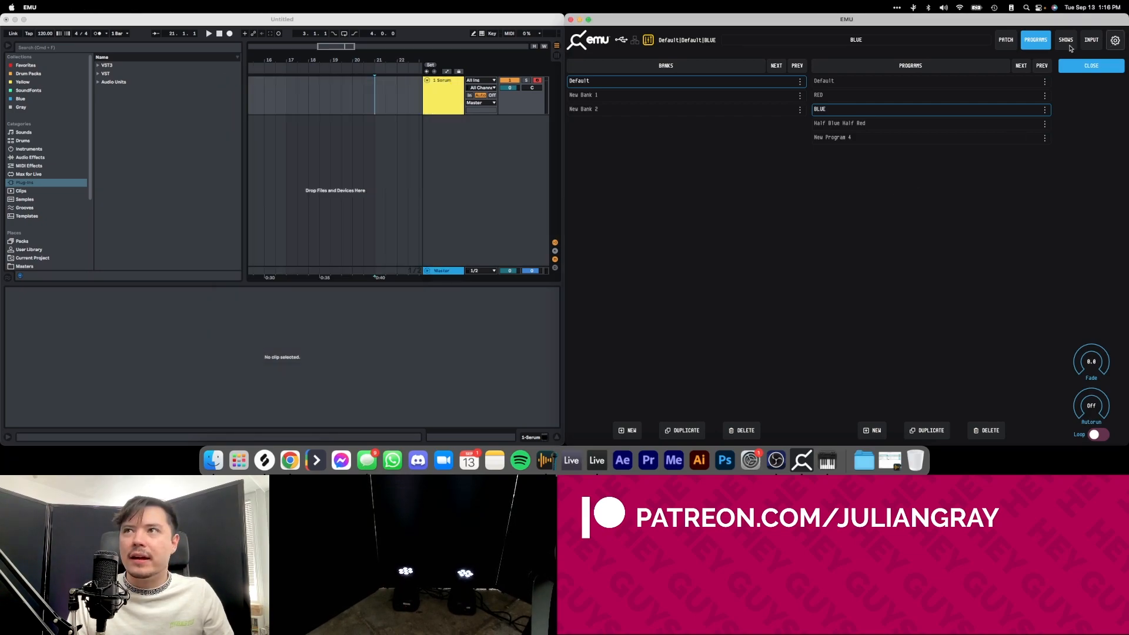
Choose IAC Driver Bus 1 as the MIDI port in EMU's MIDI settings.
left_click(1116, 40)
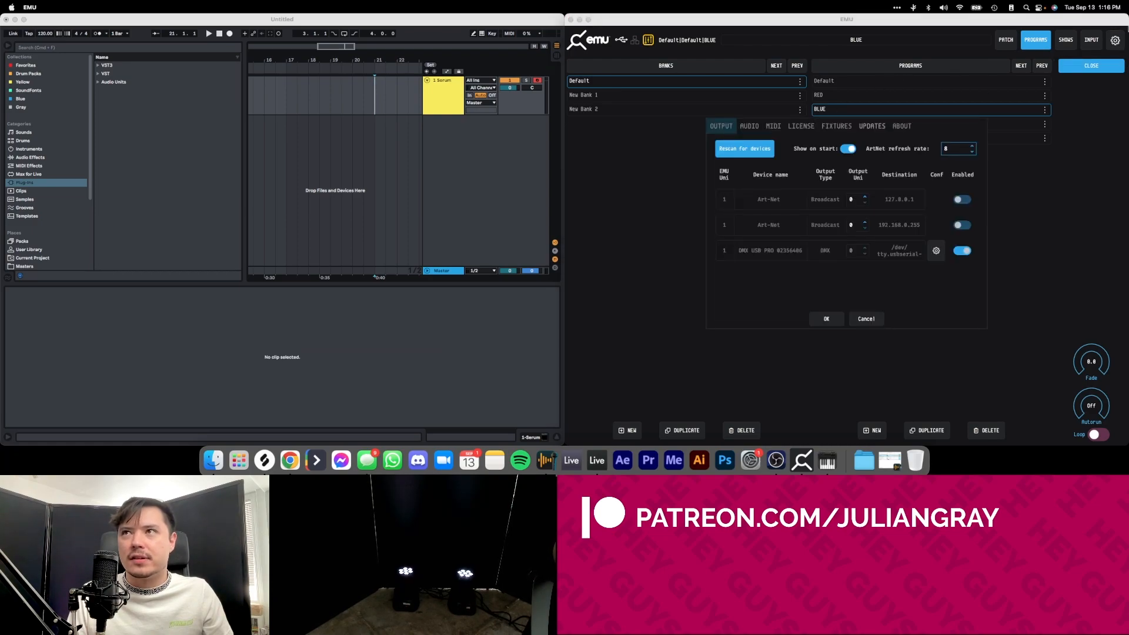
left_click(774, 125)
left_click(822, 150)
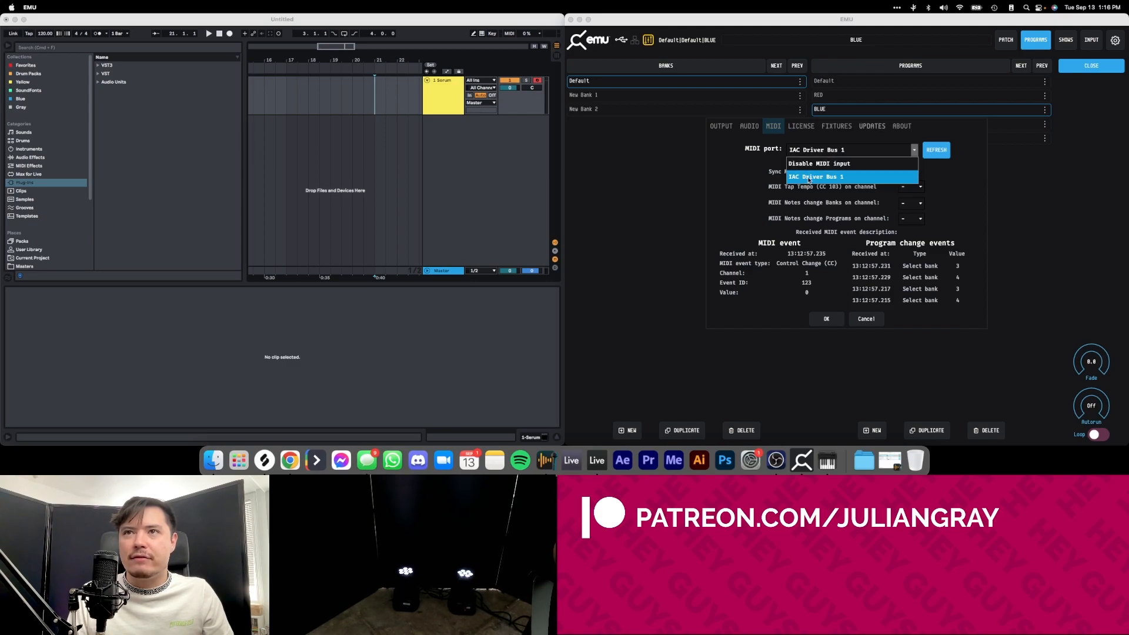
left_click(806, 177)
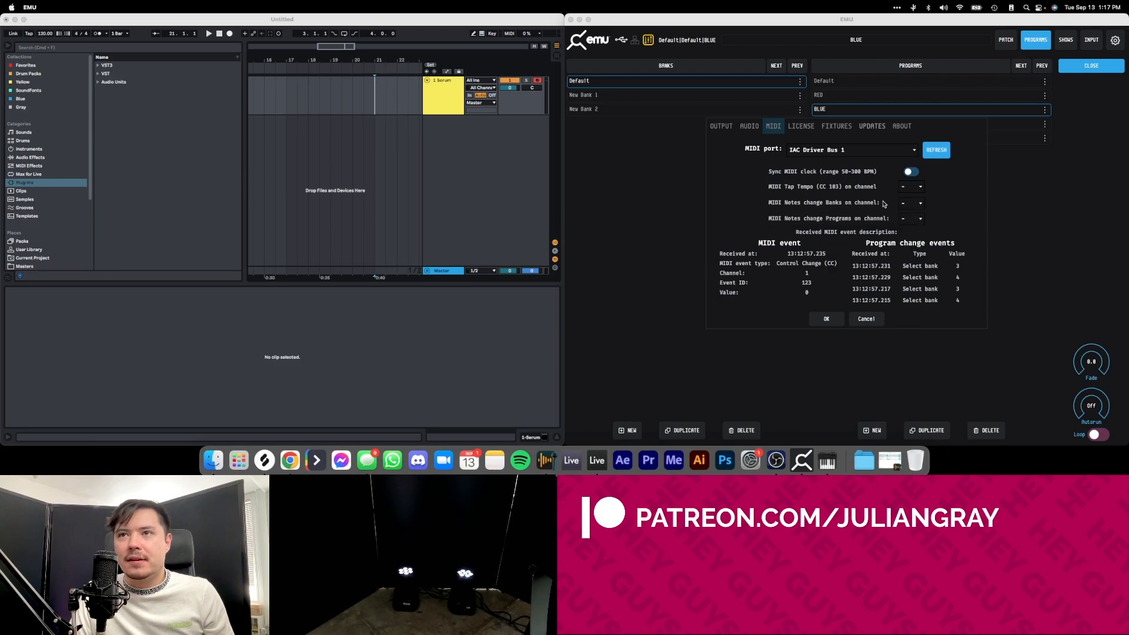
mouse_move(773, 221)
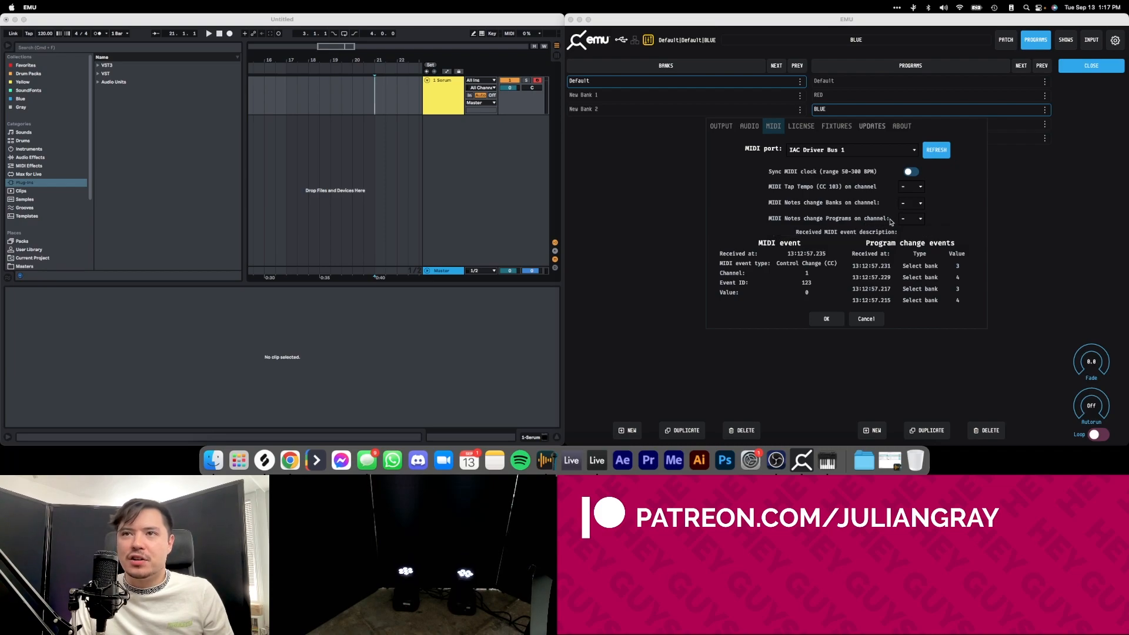
mouse_move(841, 204)
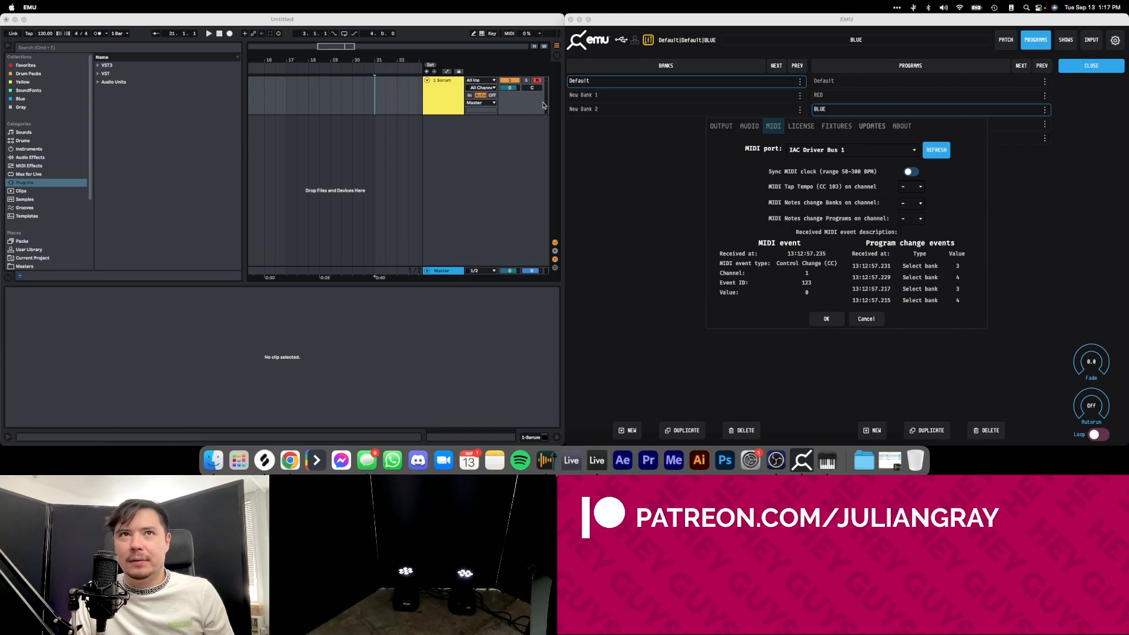
Insert a MIDI track below the Serum track in Ableton Live and delete the Serum instrument loaded on it.
left_click(442, 107)
left_click(448, 96)
right_click(448, 96)
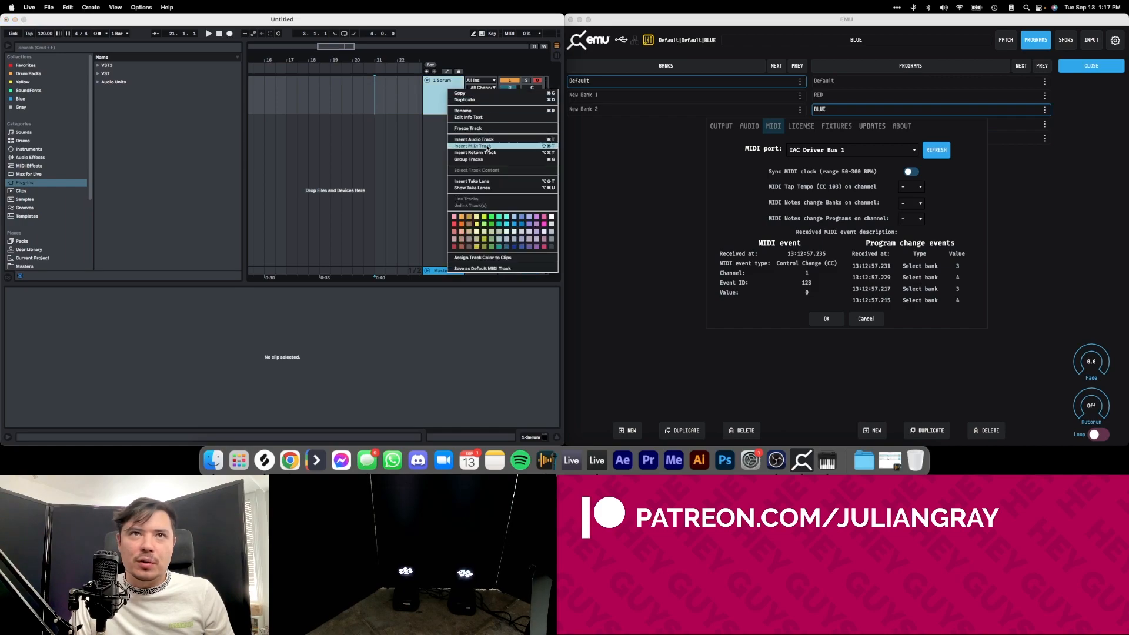
left_click(488, 147)
left_click(446, 120)
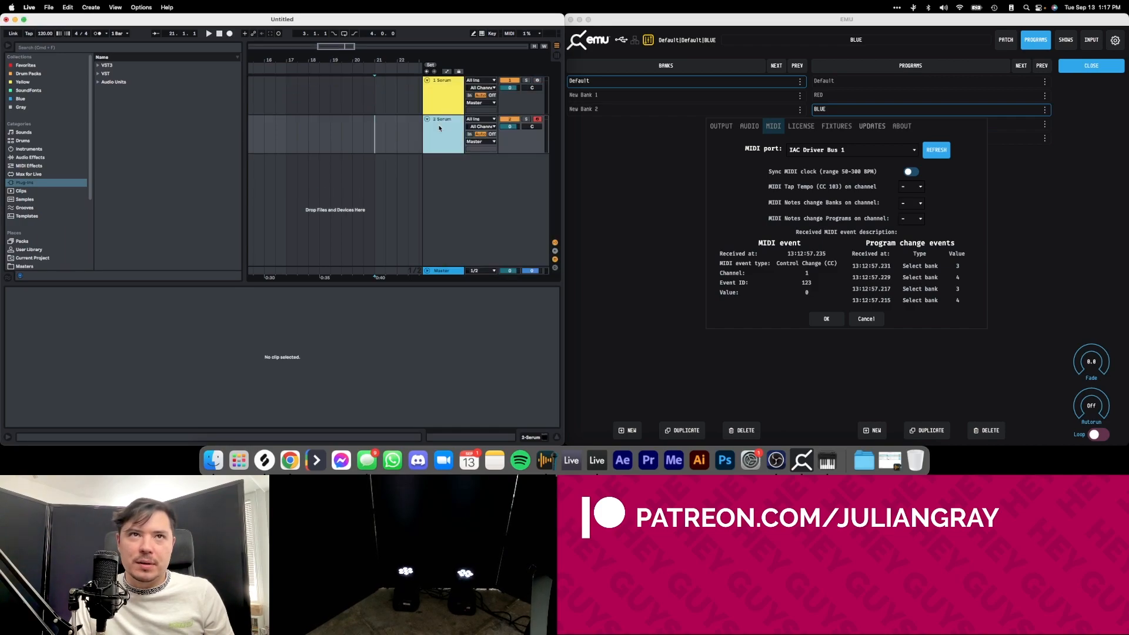
left_click(529, 435)
left_click(53, 348)
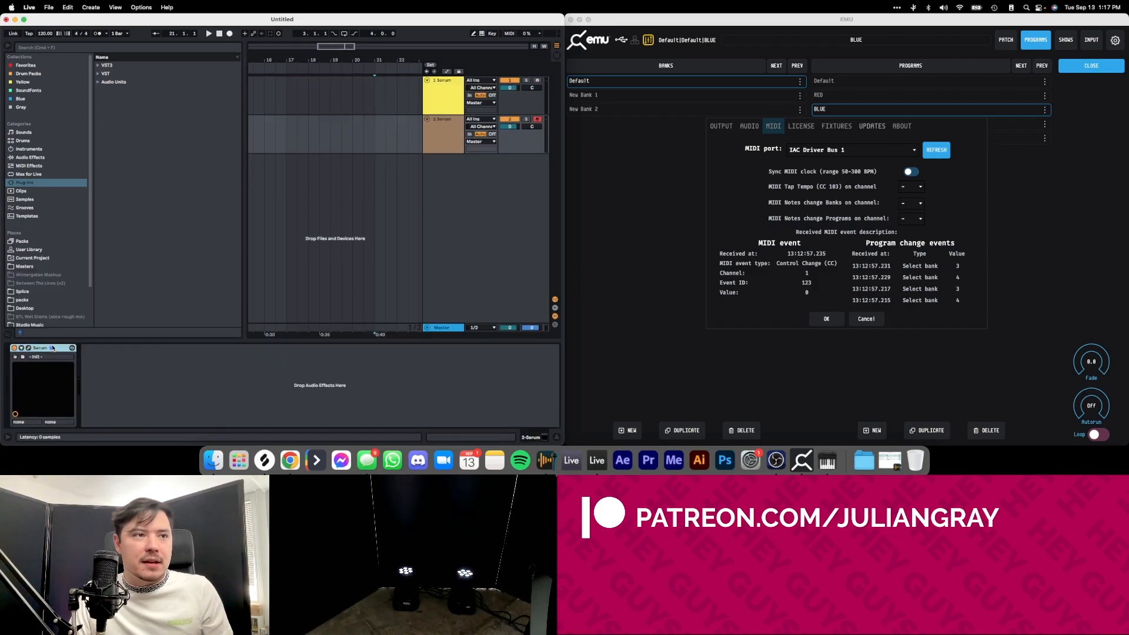
key("Delete")
Route the new MIDI track's output to IAC Driver (Bus 1).
left_click(461, 131)
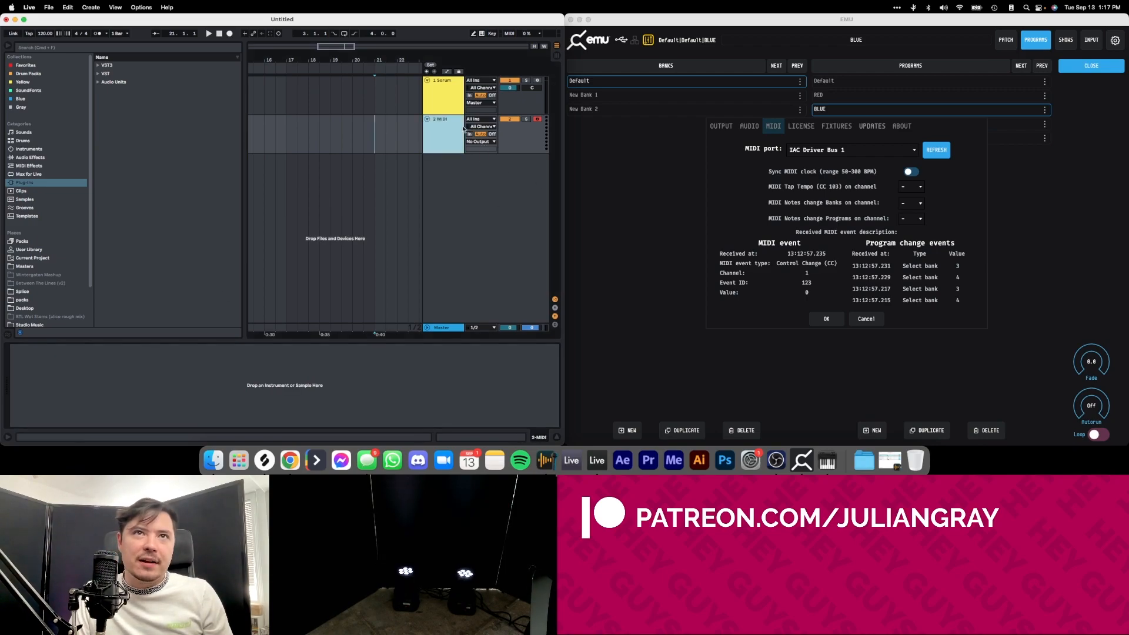
left_click(479, 141)
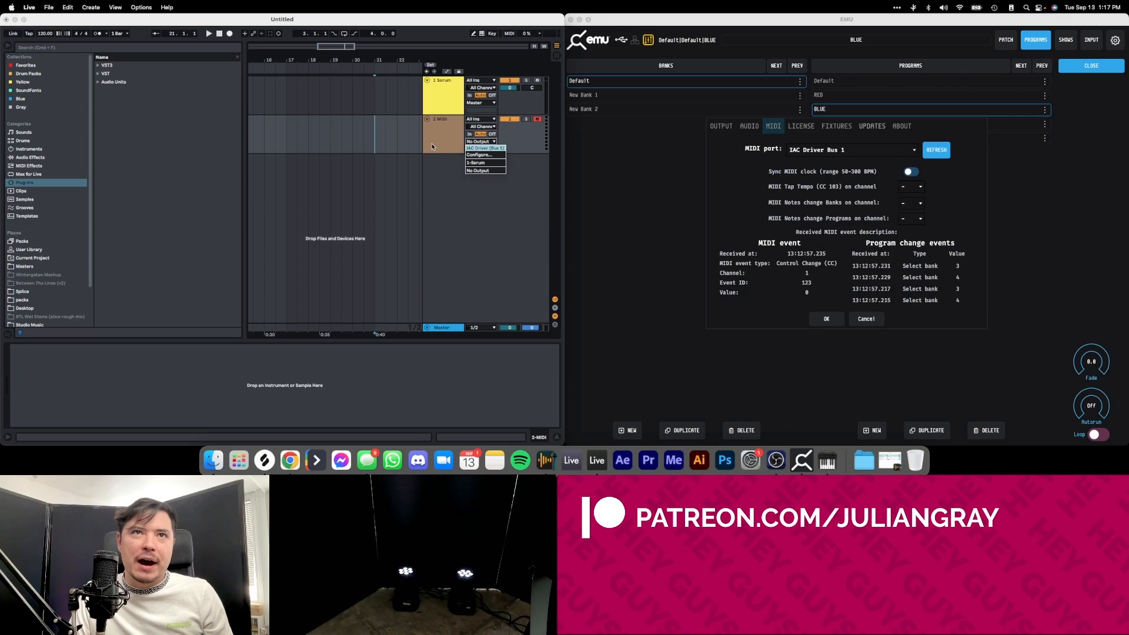
left_click(471, 144)
left_click(475, 142)
left_click(473, 142)
left_click(470, 138)
left_click(472, 141)
left_click(487, 151)
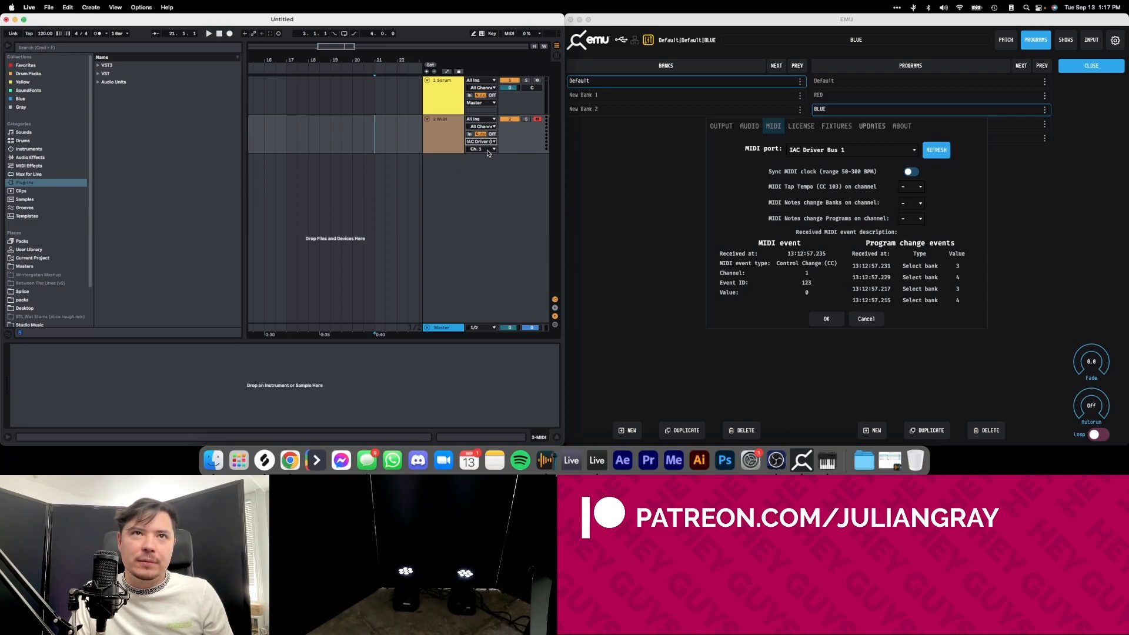
Set the MIDI track's output channel to Ch. 1 and let MIDI notes on channel 1 change banks in EMU.
left_click(482, 150)
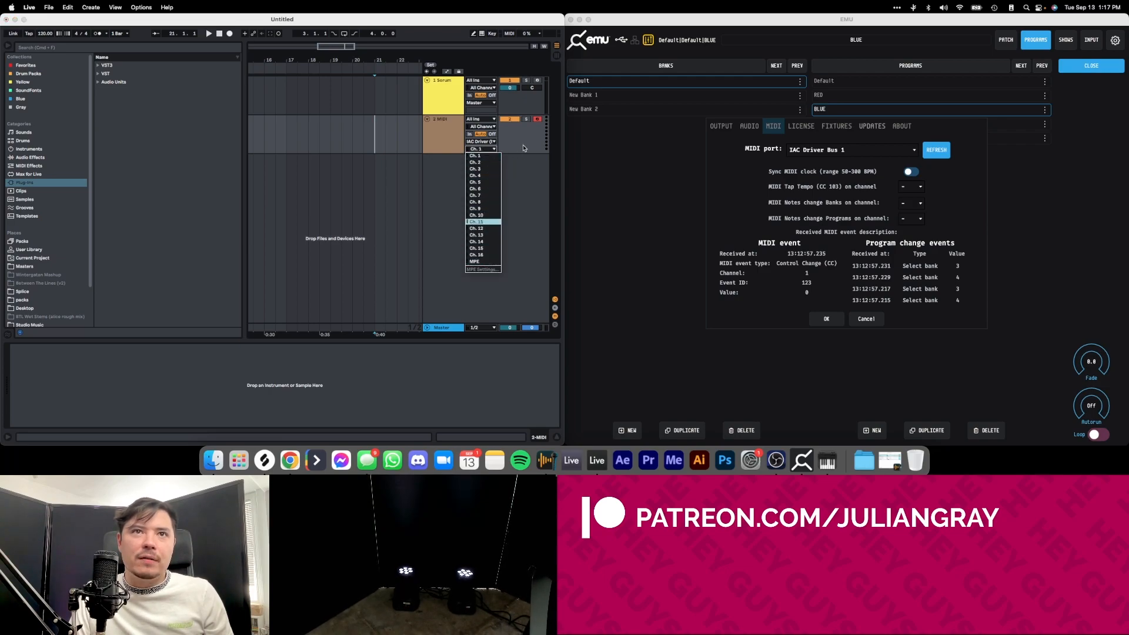
left_click(488, 149)
left_click(449, 143)
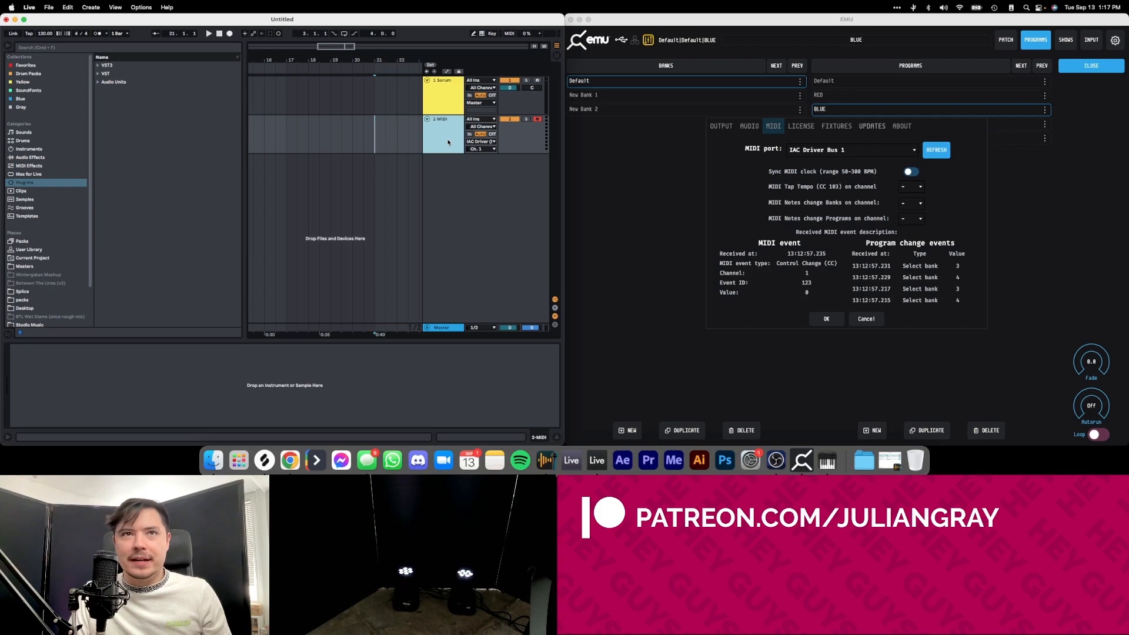
left_click(482, 149)
left_click(484, 156)
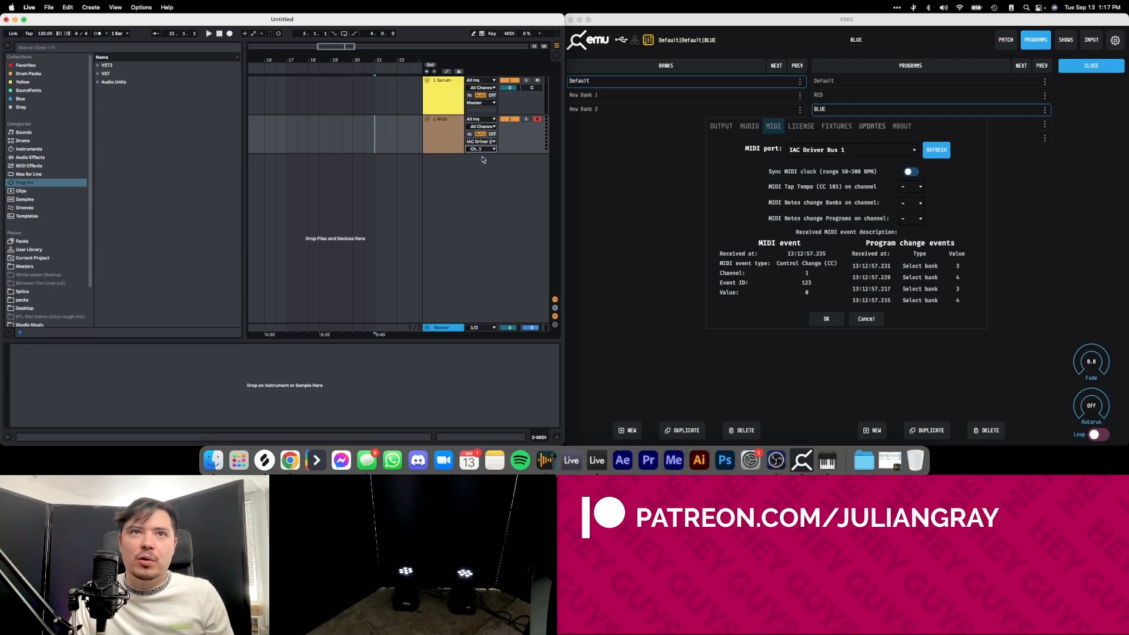
left_click(440, 135)
left_click(915, 203)
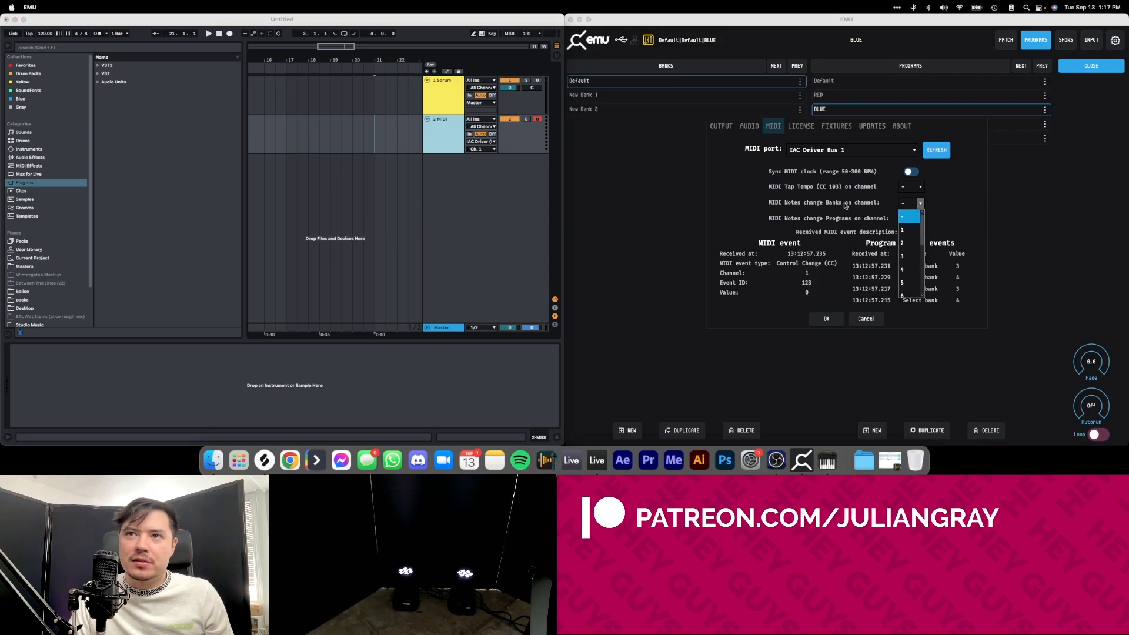
left_click(910, 230)
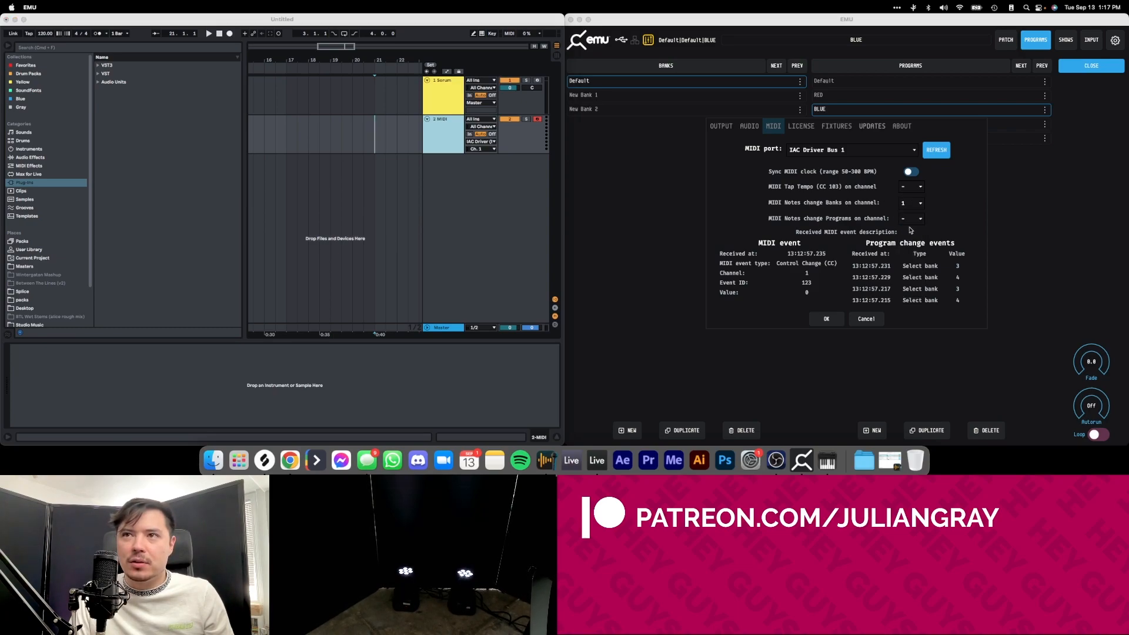
Duplicate the MIDI track, set the copy's output channel to Ch. 2, and let MIDI notes on channel 2 change programs in EMU.
right_click(448, 142)
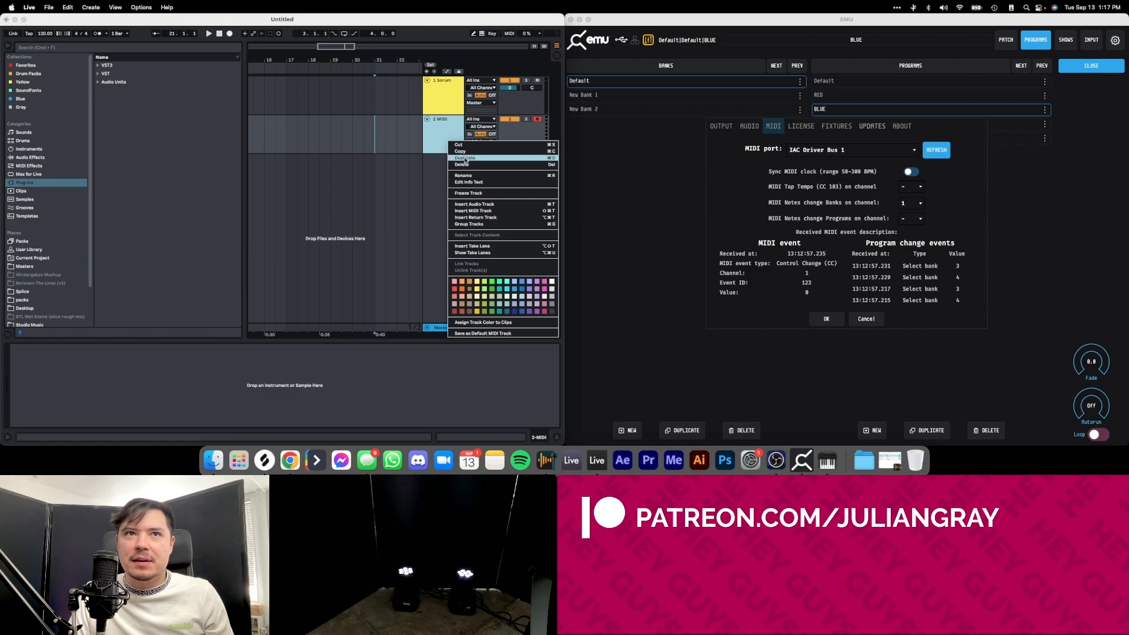
left_click(465, 159)
left_click(481, 188)
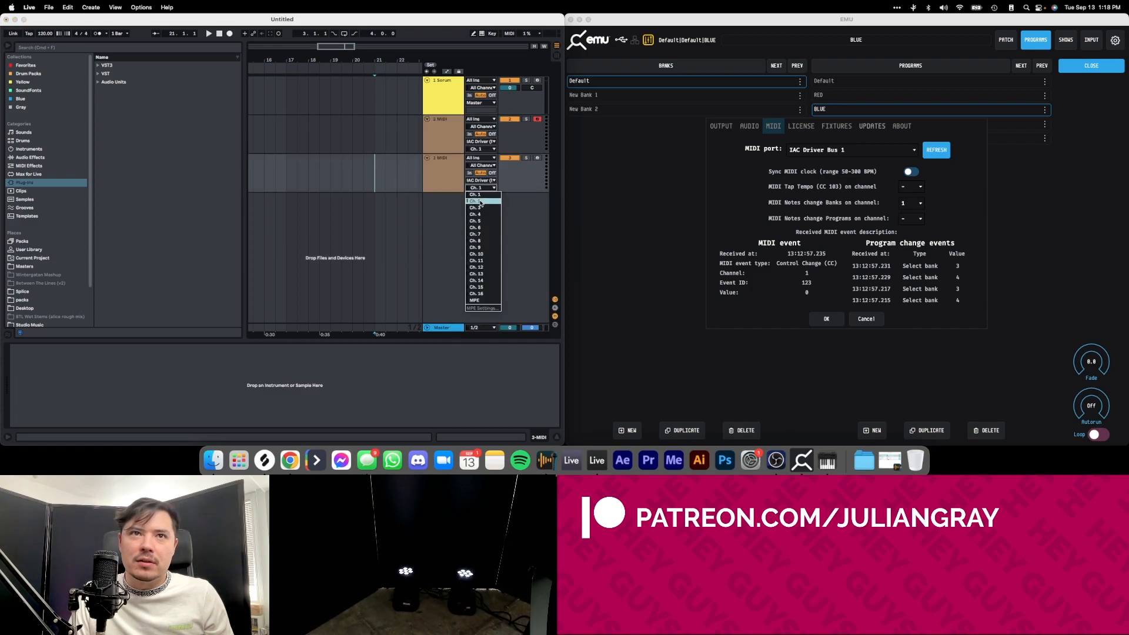
left_click(479, 206)
left_click(910, 219)
left_click(904, 258)
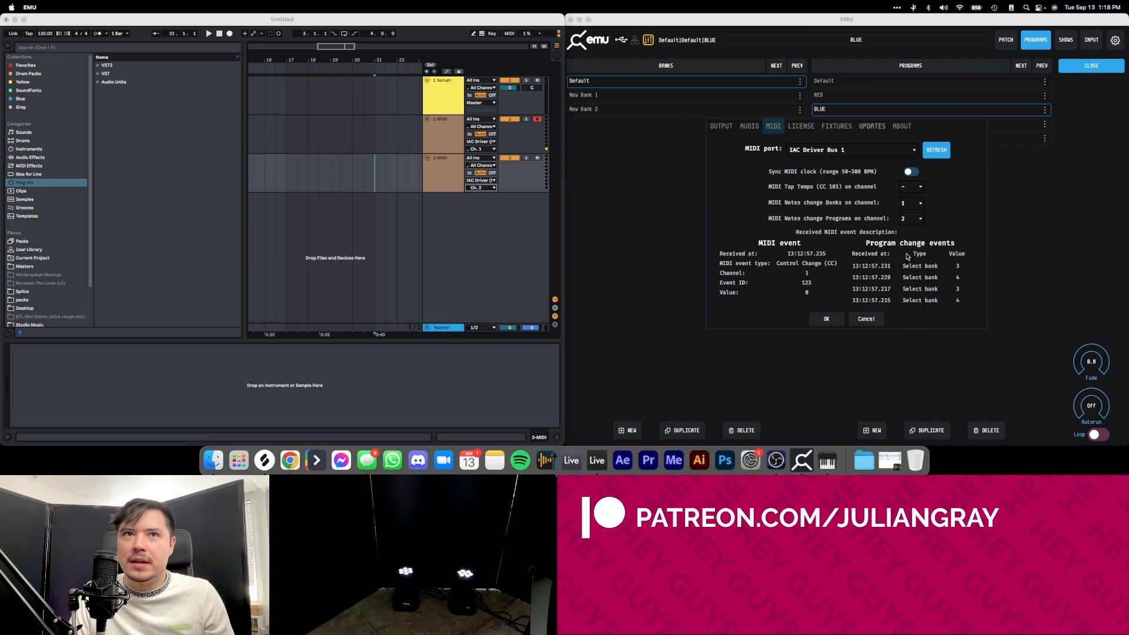
left_click(437, 166)
left_click(442, 145)
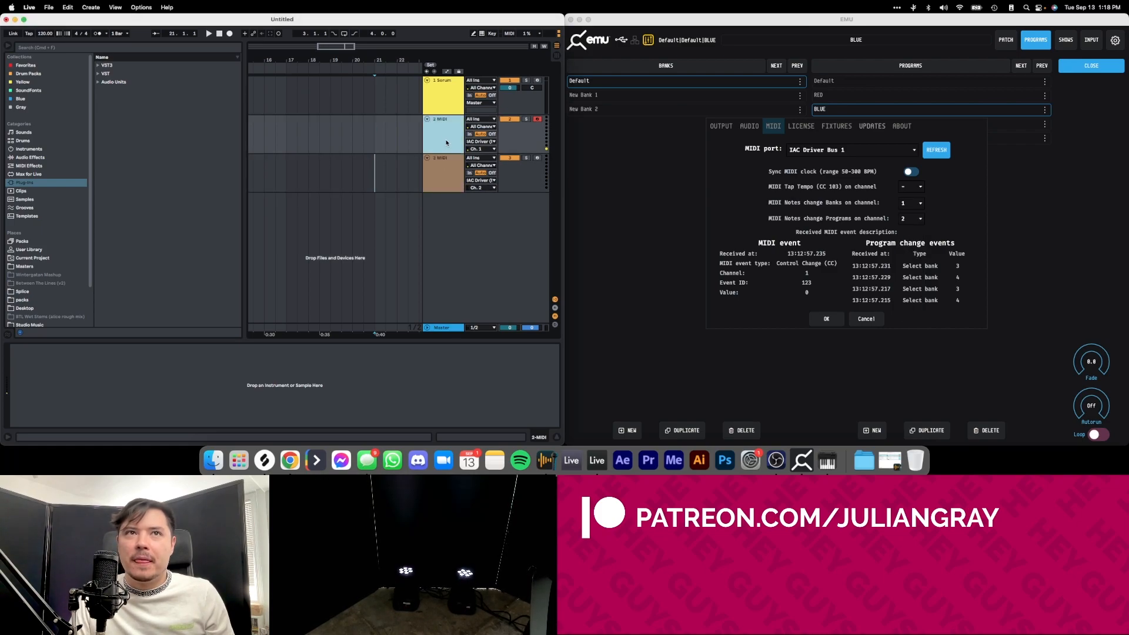
mouse_move(413, 128)
left_mouse_down()
mouse_move(263, 131)
mouse_move(287, 131)
left_mouse_up()
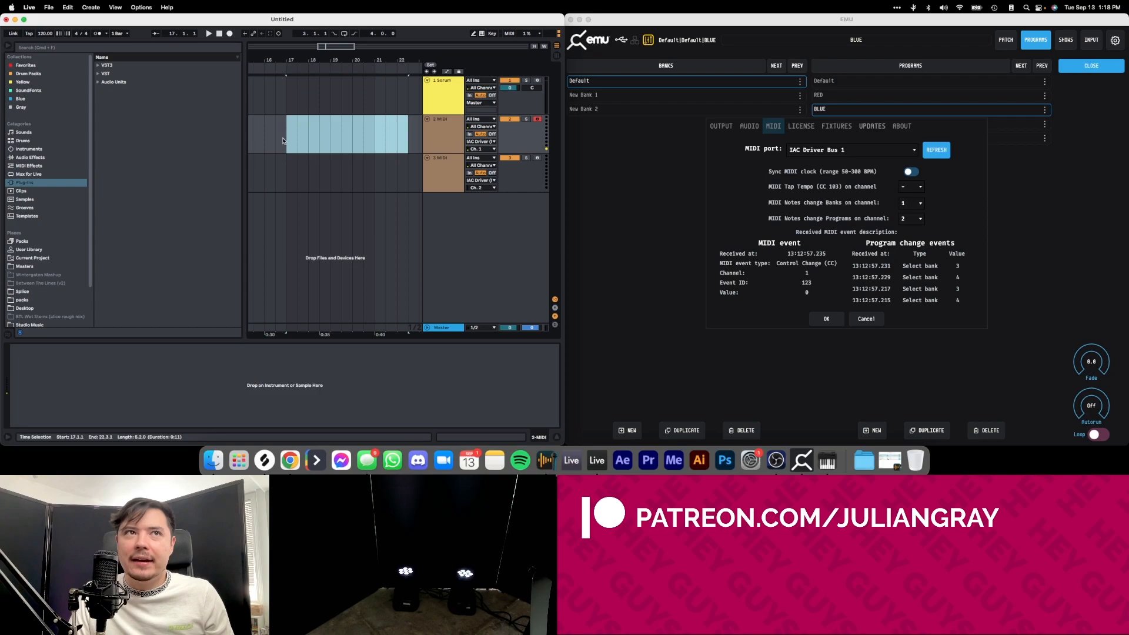
left_click(286, 132)
left_click(430, 132)
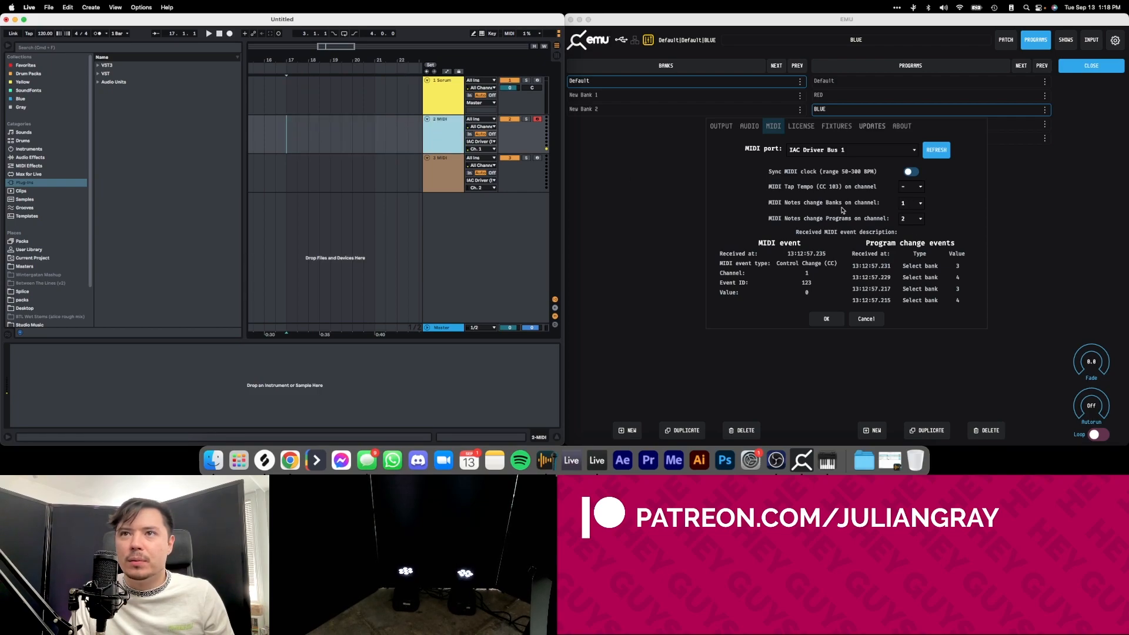
left_click(288, 173)
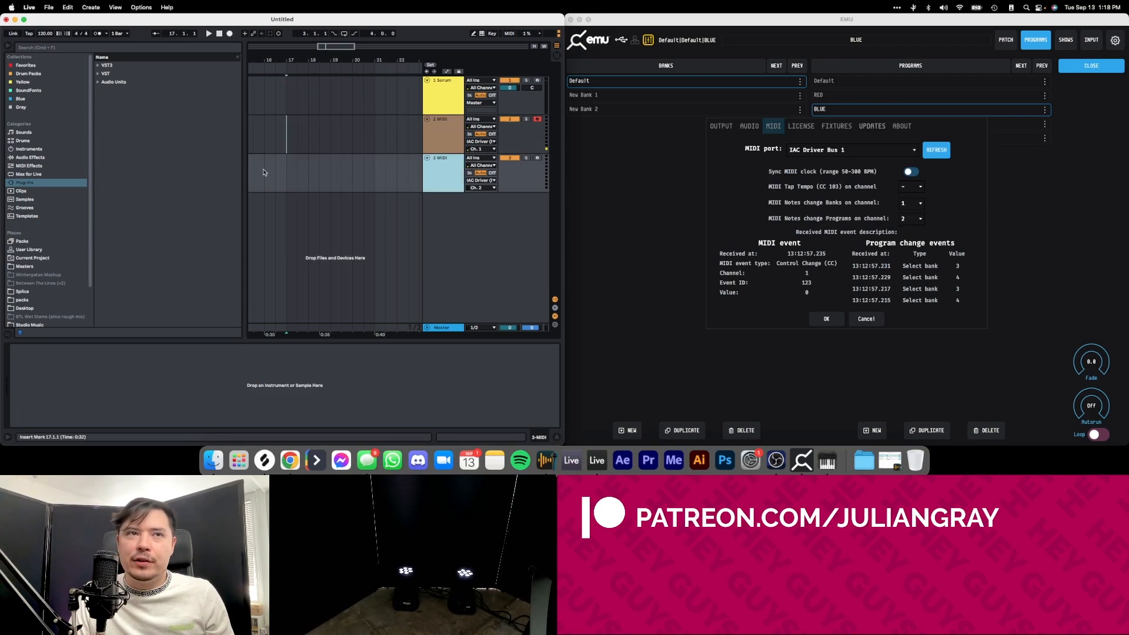
left_click_drag(275, 174, 374, 173)
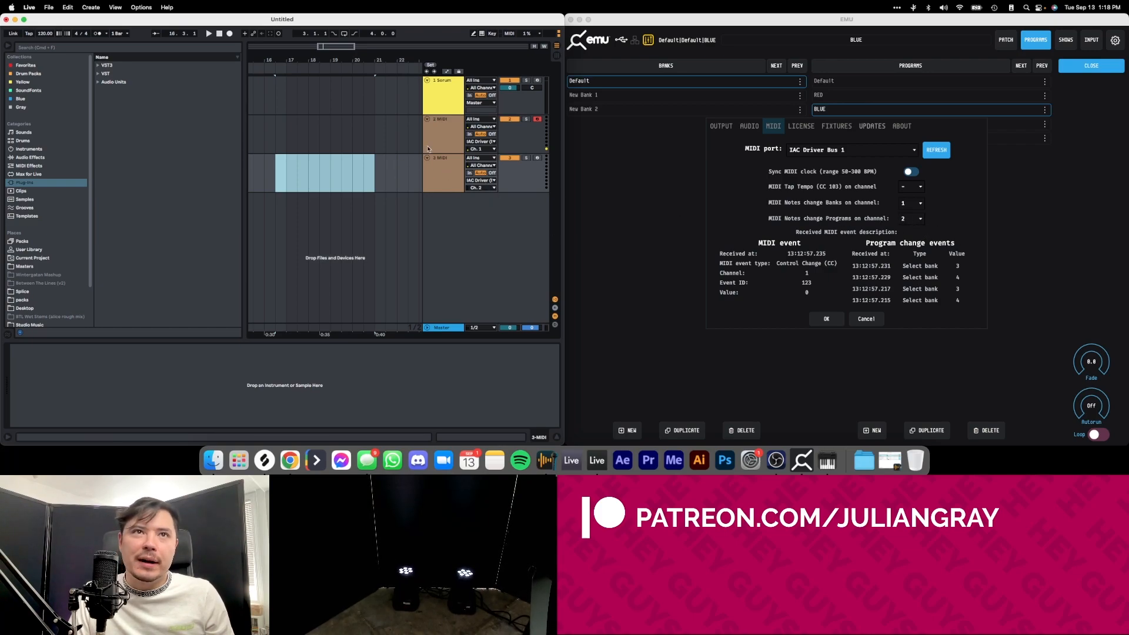
left_click(442, 162)
left_click(449, 131)
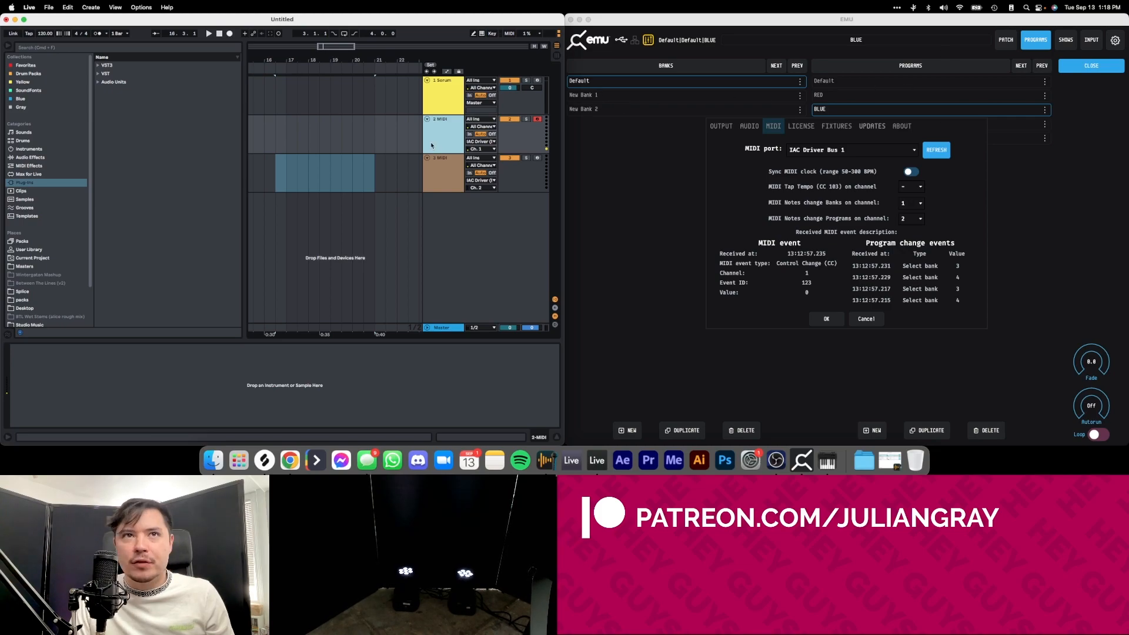
Delete the MIDI track that outputs on Ch. 1 and rename the remaining Ch. 2 MIDI track "Programs".
key("Delete")
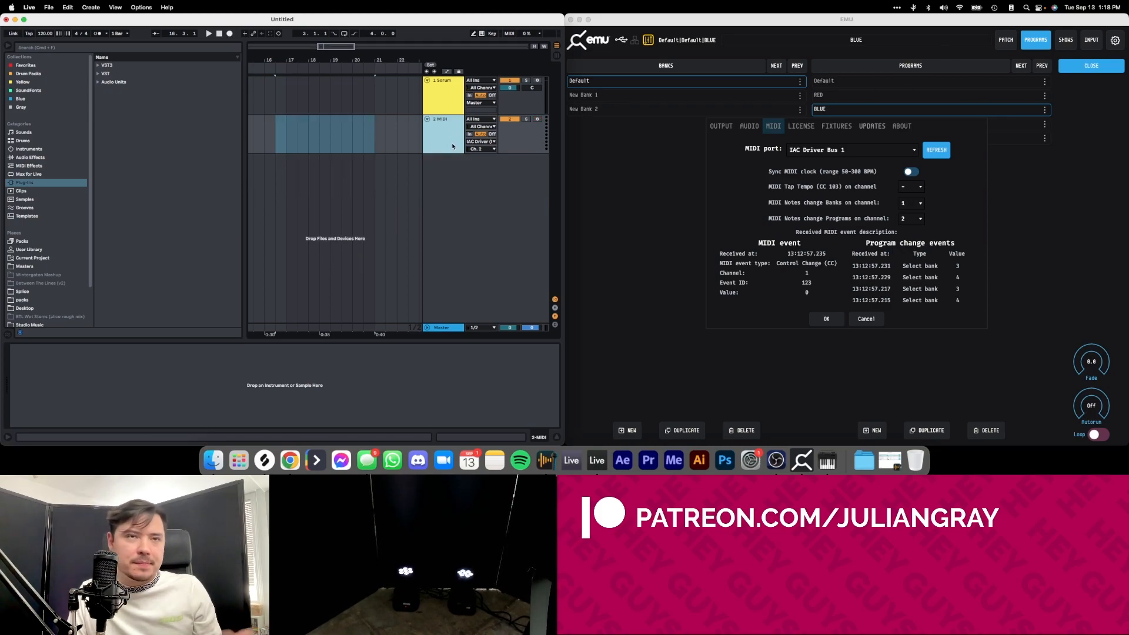
key("super+r")
type("Programs")
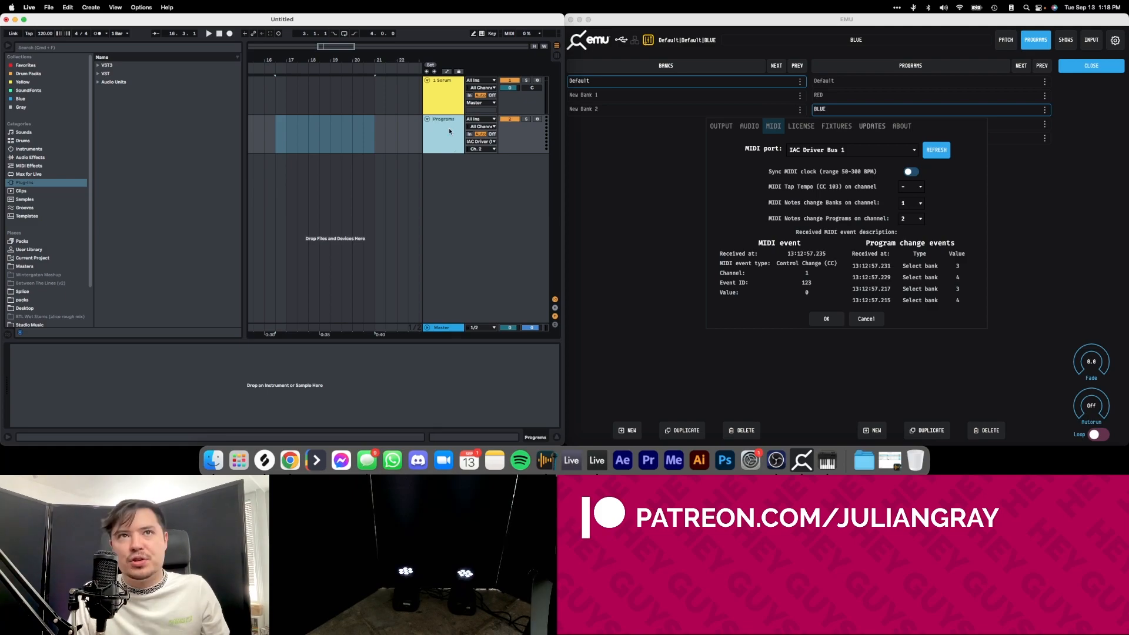
Set the Programs track's MIDI input to No Input and widen the track title area in the arrangement.
left_click(278, 142)
left_click_drag(286, 134, 375, 125)
left_click(376, 126)
left_click(477, 120)
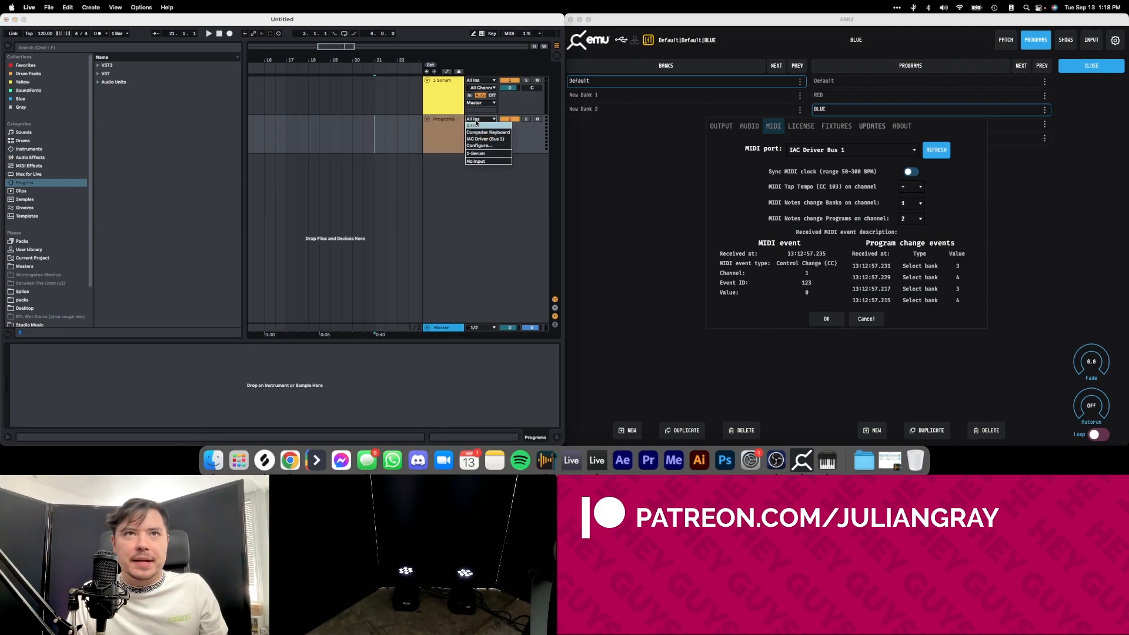
left_click(475, 161)
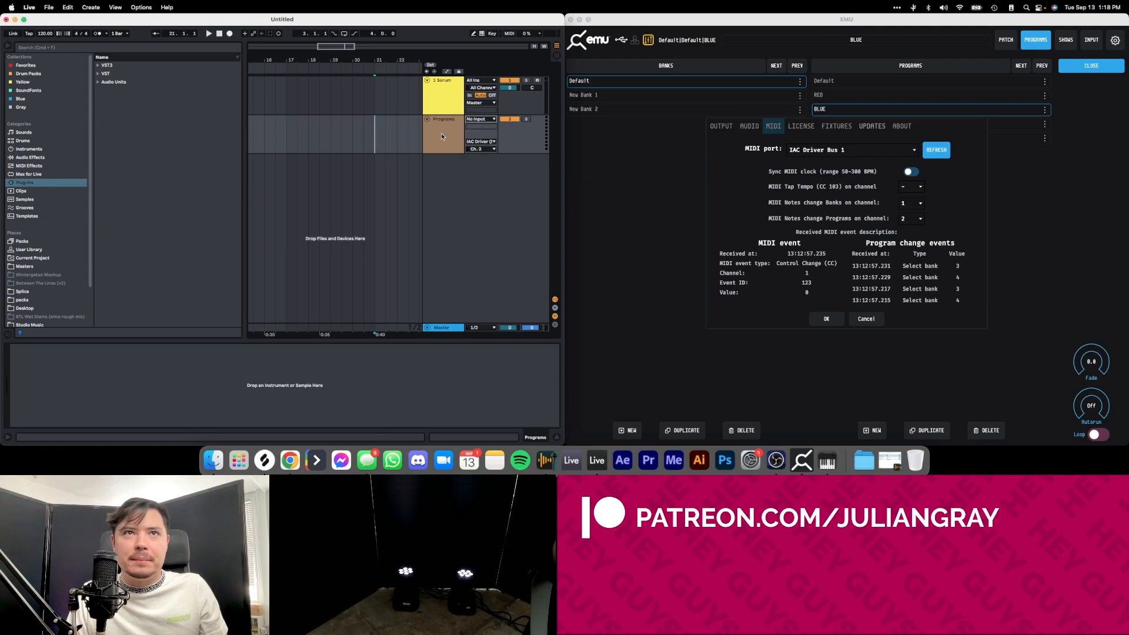
left_click(451, 125)
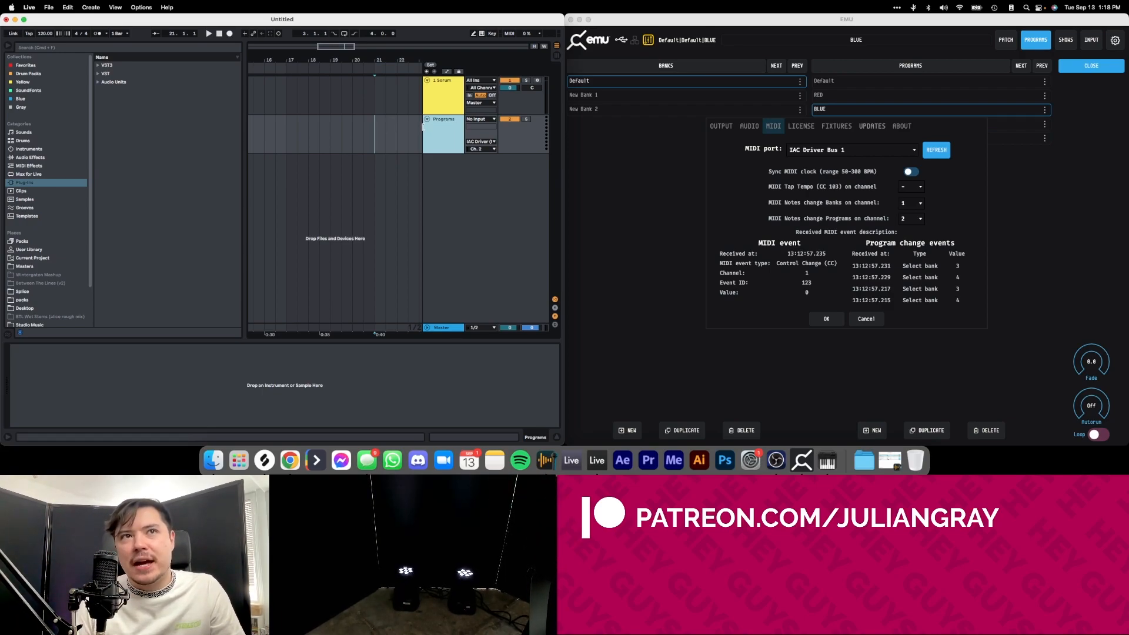
left_click_drag(422, 129, 391, 126)
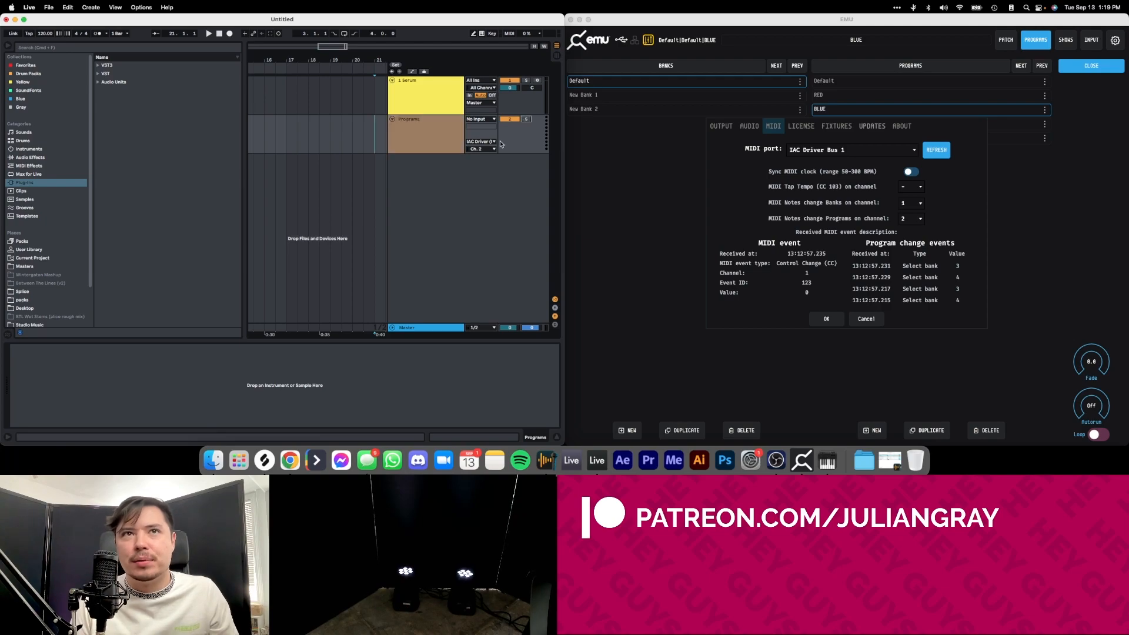
Create an empty two-bar MIDI clip at bar 17 on the Programs track and enlarge its piano roll down to C-2.
left_click(320, 130)
left_click_drag(283, 130, 331, 131)
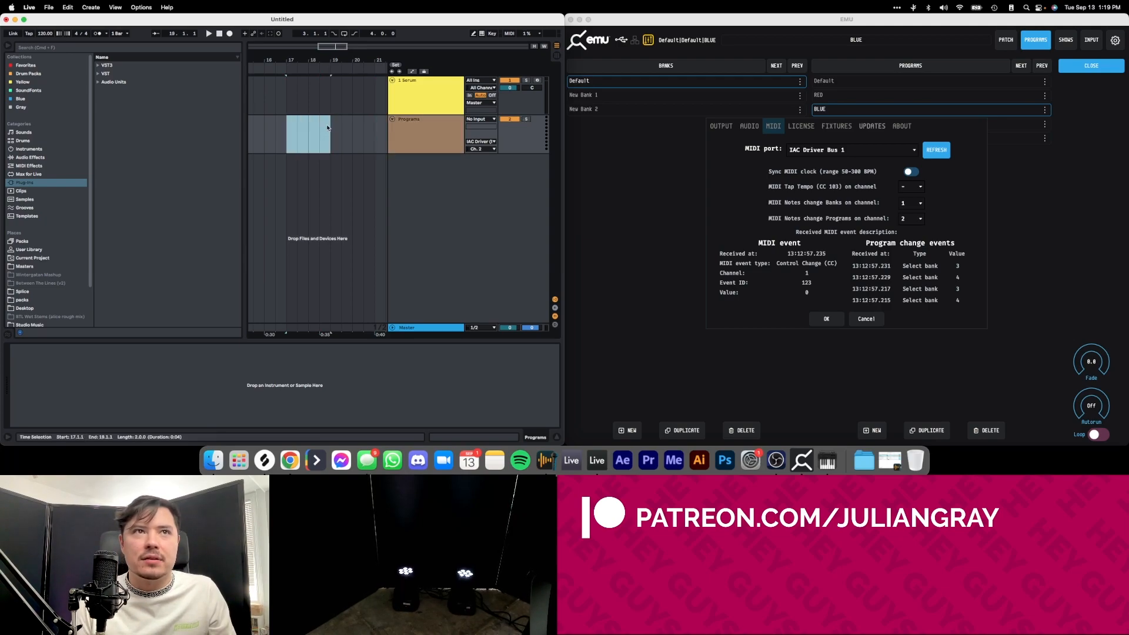
right_click(307, 126)
left_click(320, 196)
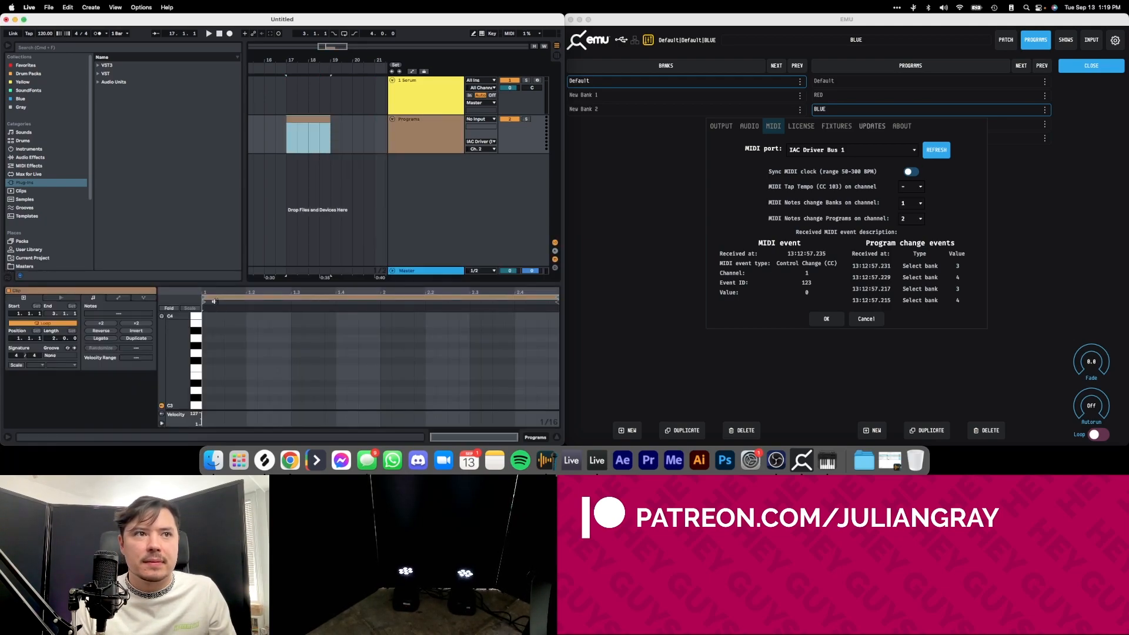
left_click_drag(222, 286, 233, 199)
left_click_drag(186, 365, 186, 236)
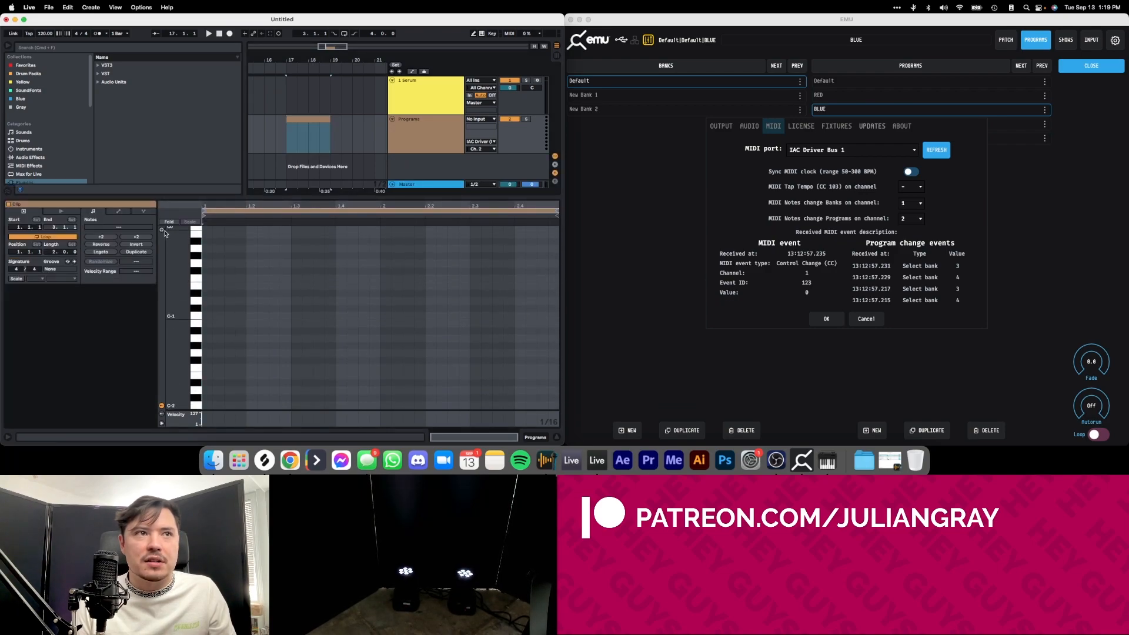
Audition the piano roll keys C-2, C#-2 and D-2 to test switching between EMU's first three programs.
left_click(197, 406)
left_click(197, 405)
left_click(197, 406)
left_click(197, 405)
left_click(198, 405)
left_click(198, 407)
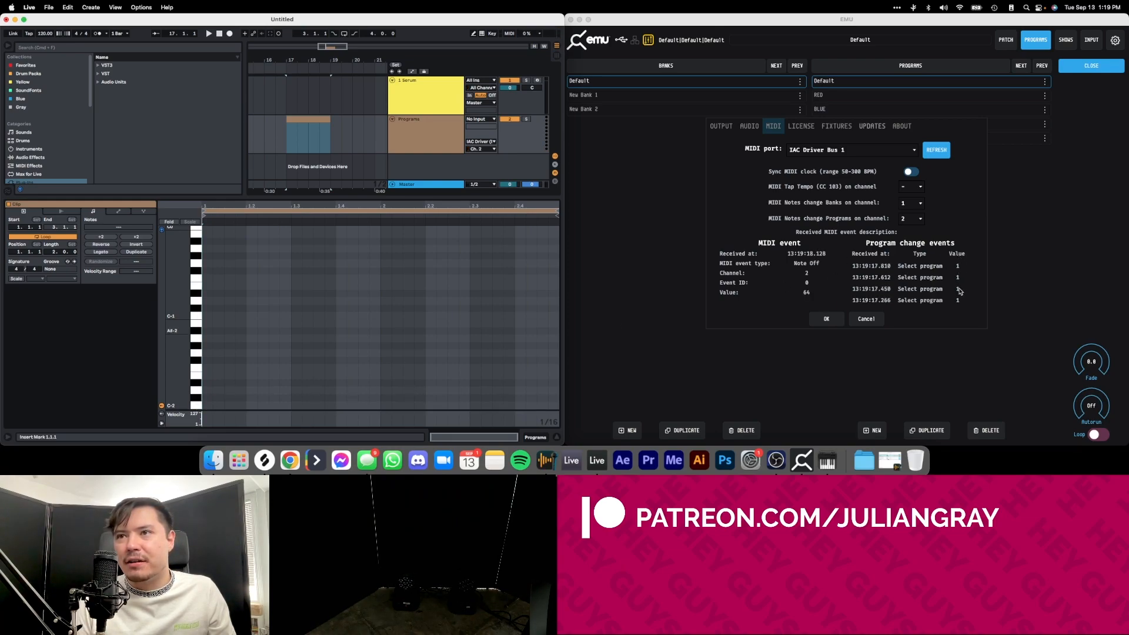
left_click(196, 406)
left_click(197, 406)
left_click(196, 406)
scroll(199, 400, "up", 10)
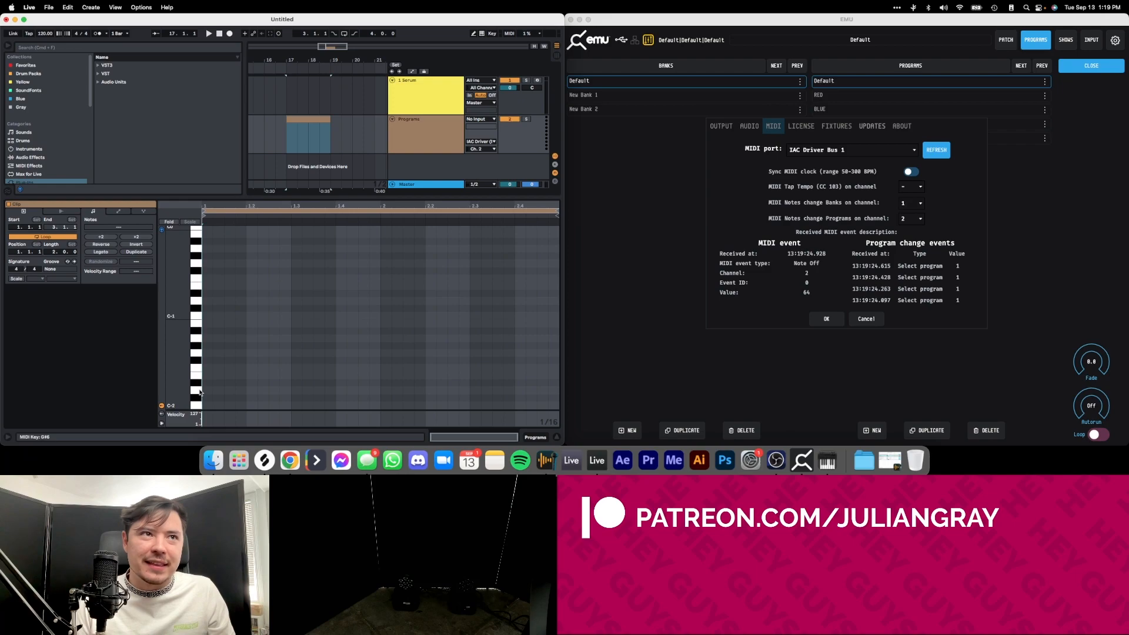
left_click(196, 398)
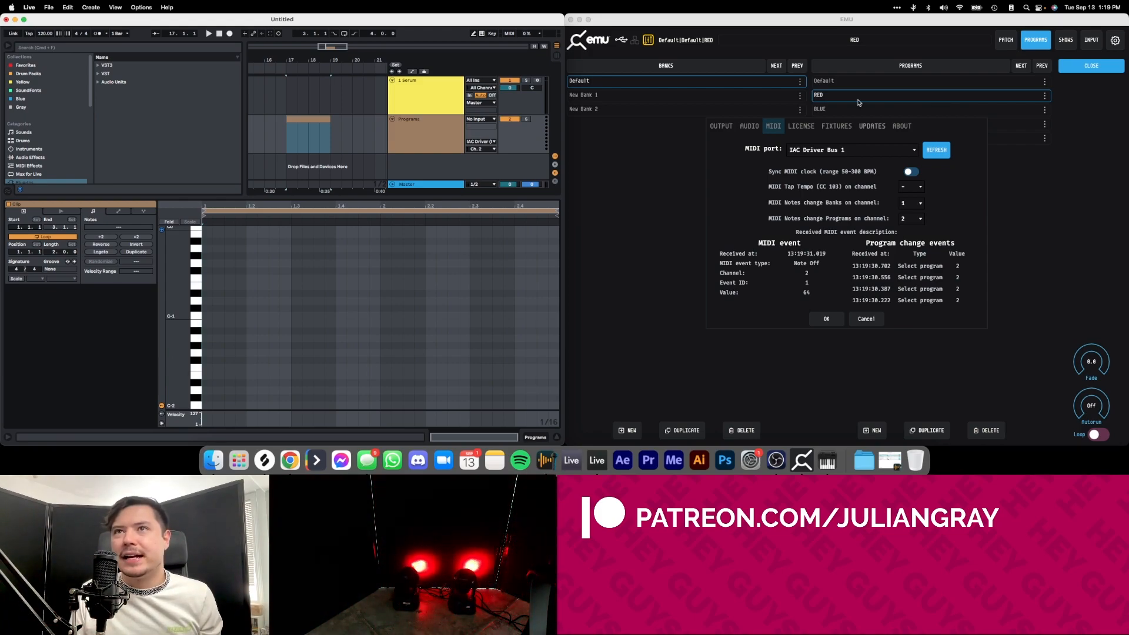
left_click(199, 392)
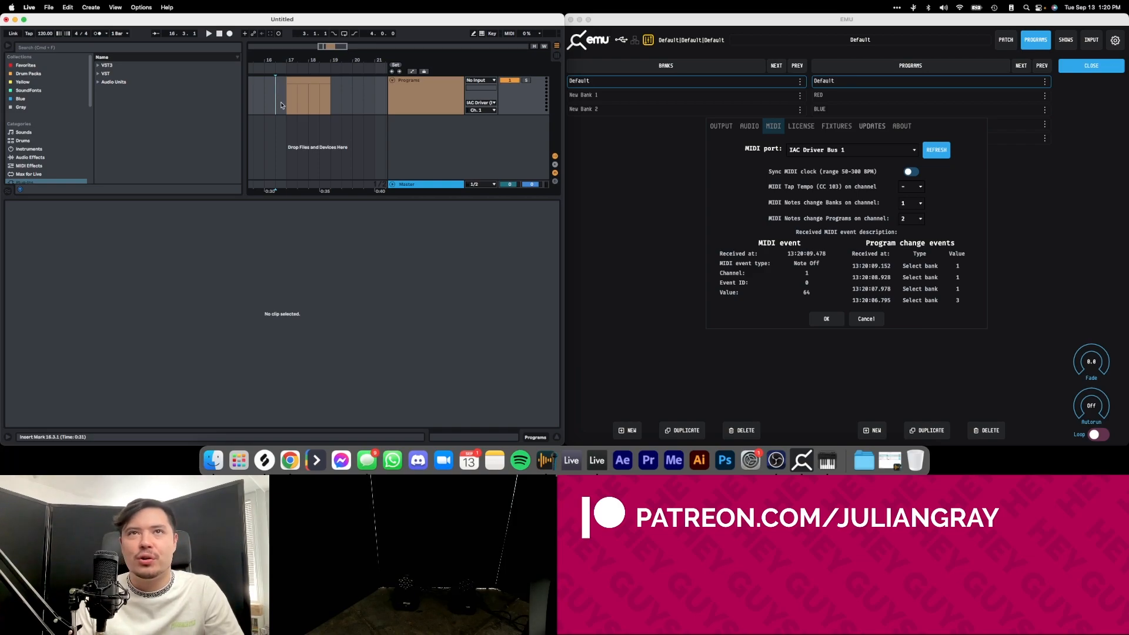
Colour the bar 18 MIDI clip on the Programs track blue.
left_click(286, 103)
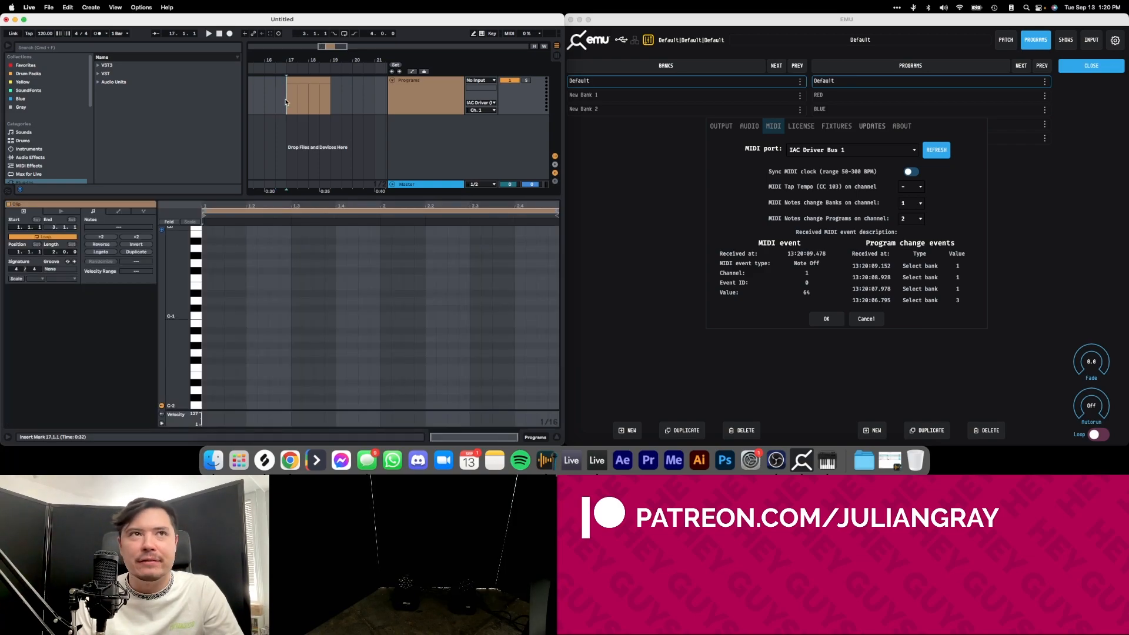
left_click(323, 101)
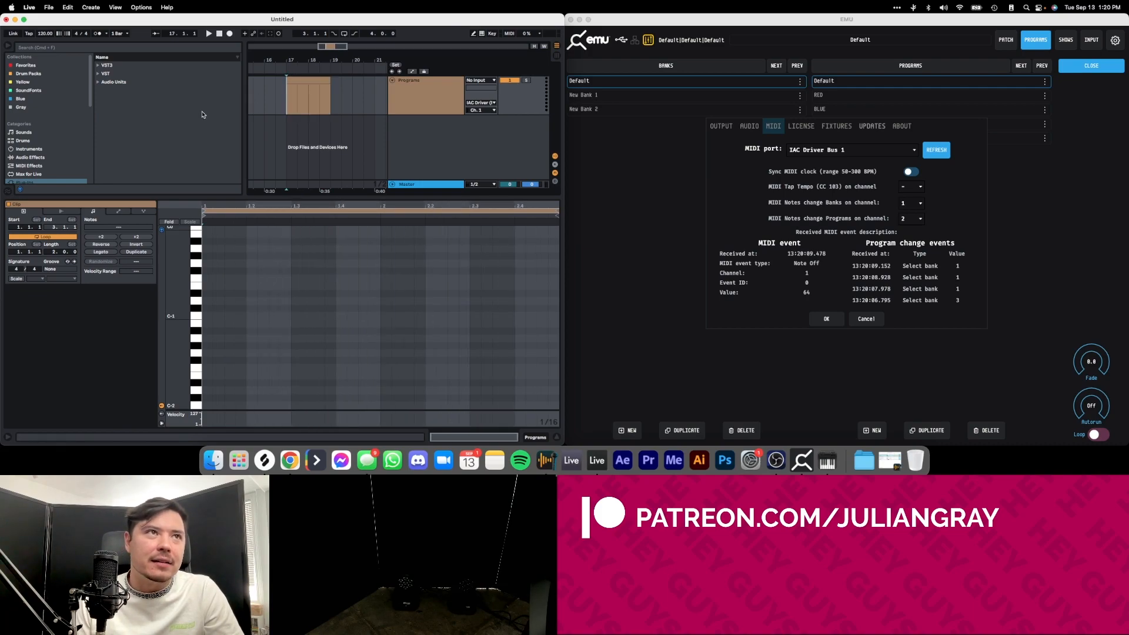
left_click_drag(288, 103, 308, 98)
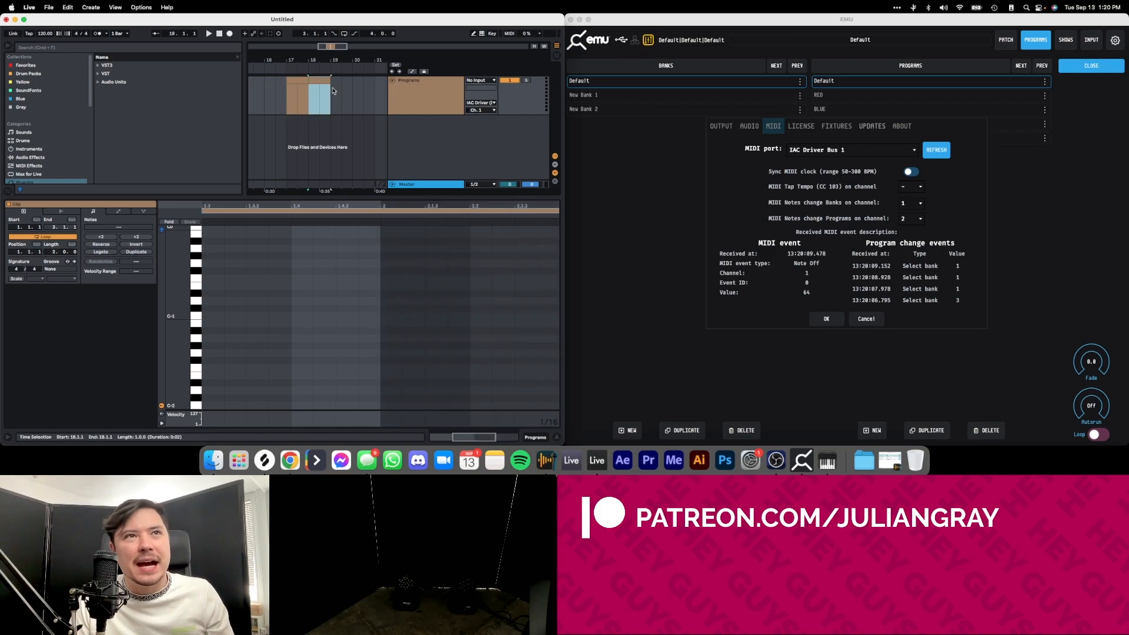
right_click(319, 83)
left_click(385, 226)
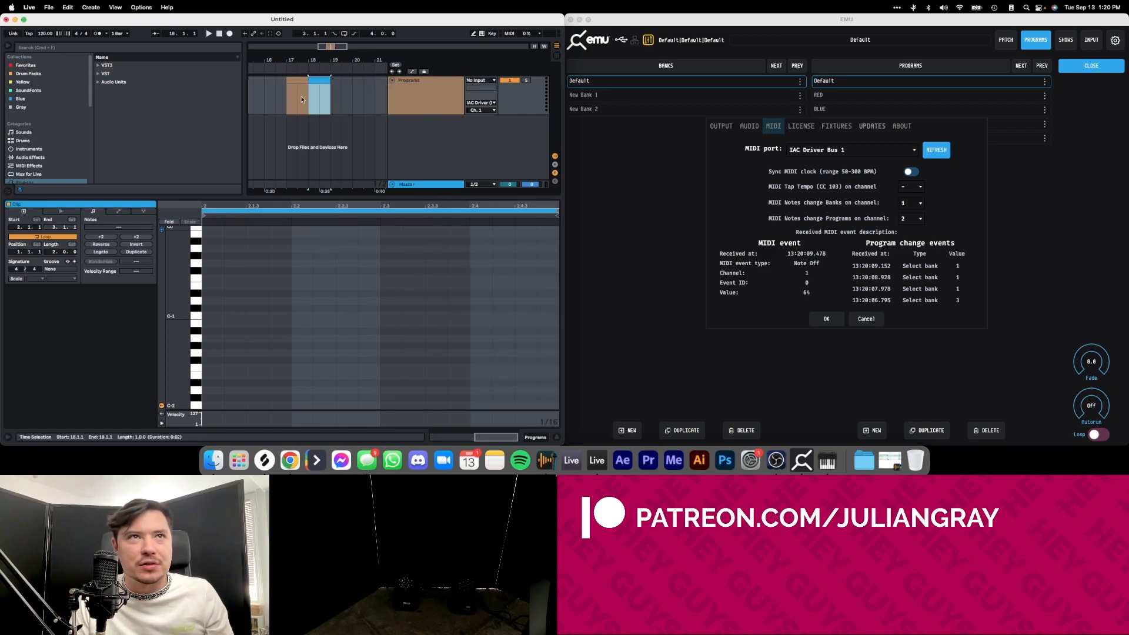
Copy the blue clip to bar 19 on the Programs track and colour the copy green.
left_click_drag(320, 81, 343, 84)
right_click(344, 83)
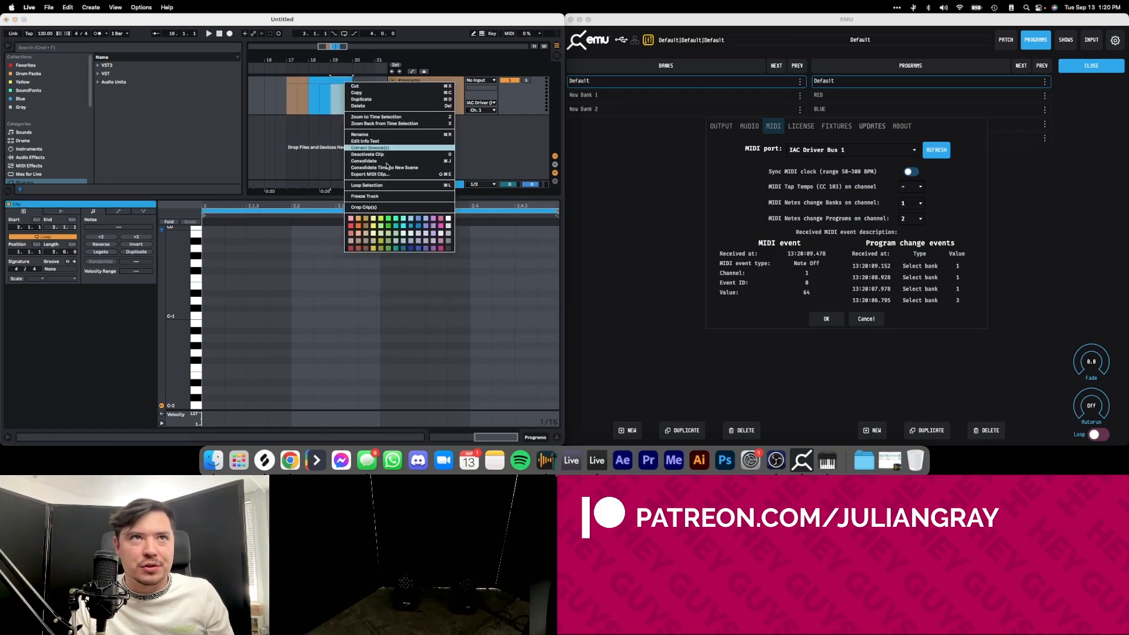
left_click(385, 220)
left_click(345, 80)
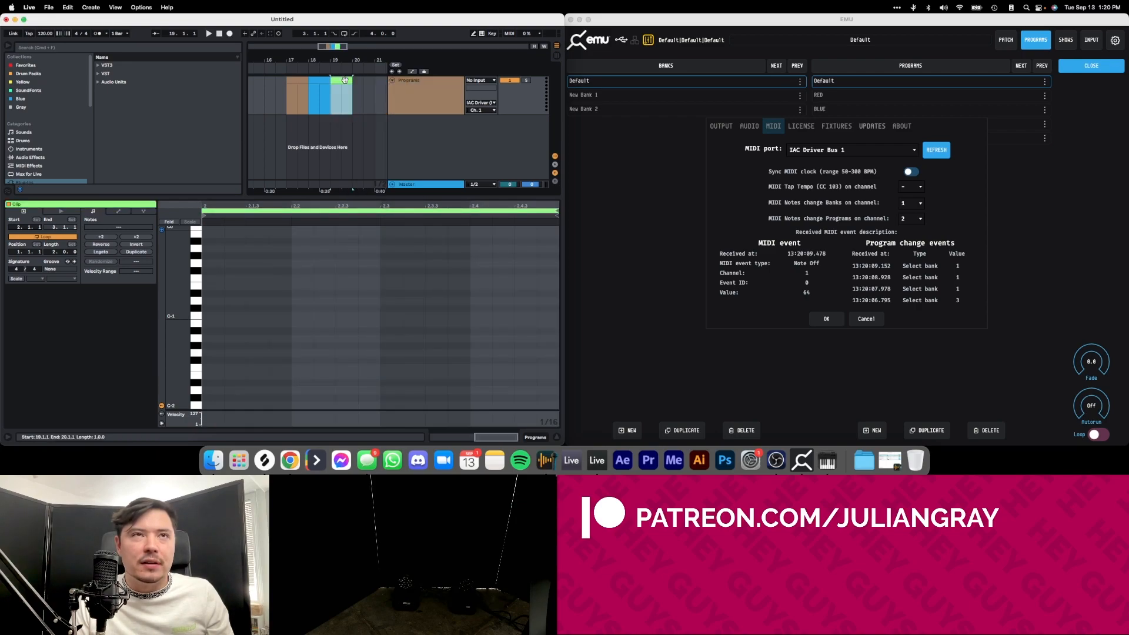
Switch to EMU, accept its MIDI settings, and return to the green clip in Ableton Live.
left_click(831, 318)
left_click(827, 319)
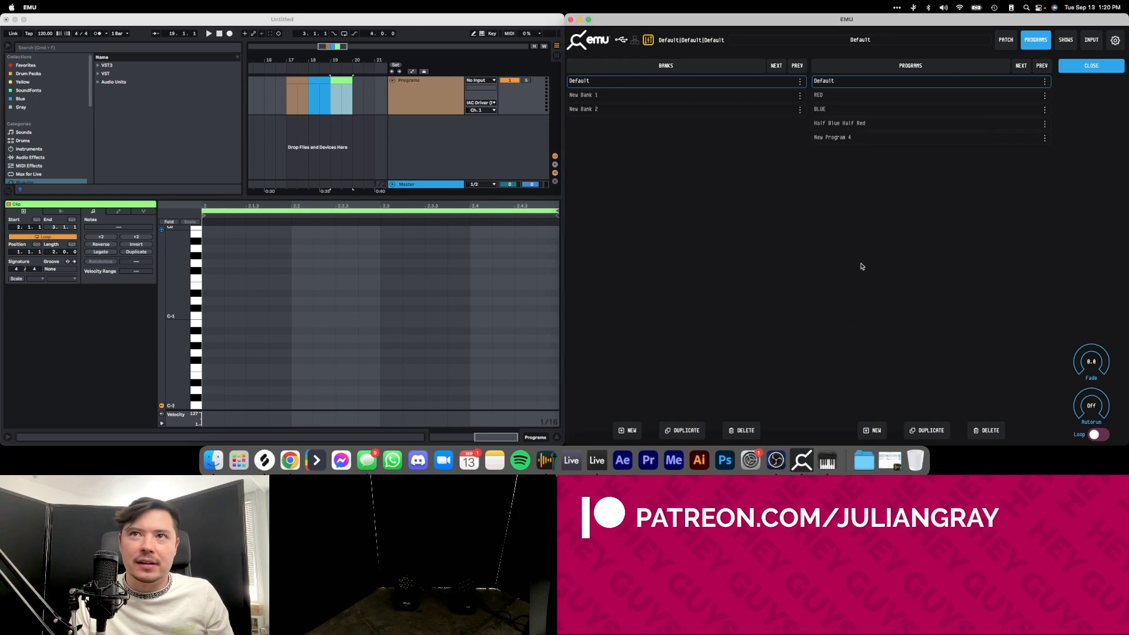
left_click(347, 84)
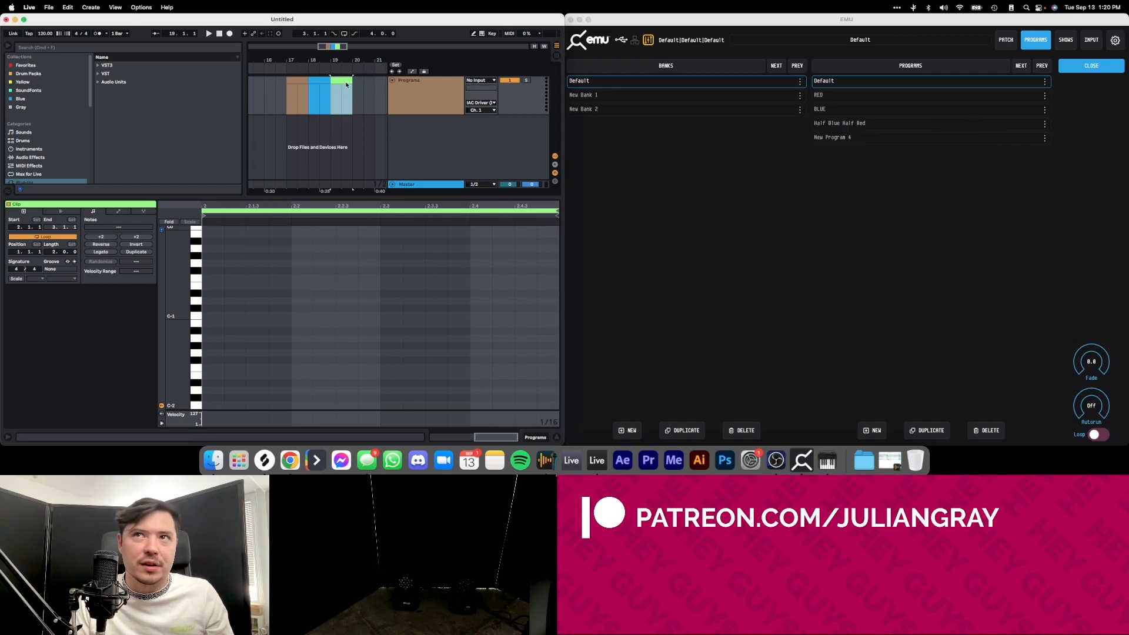
In EMU's RED program, raise the second moving head's tilt to 255, apply a Sine oscillation to it, and reopen the program list.
double_click(826, 97)
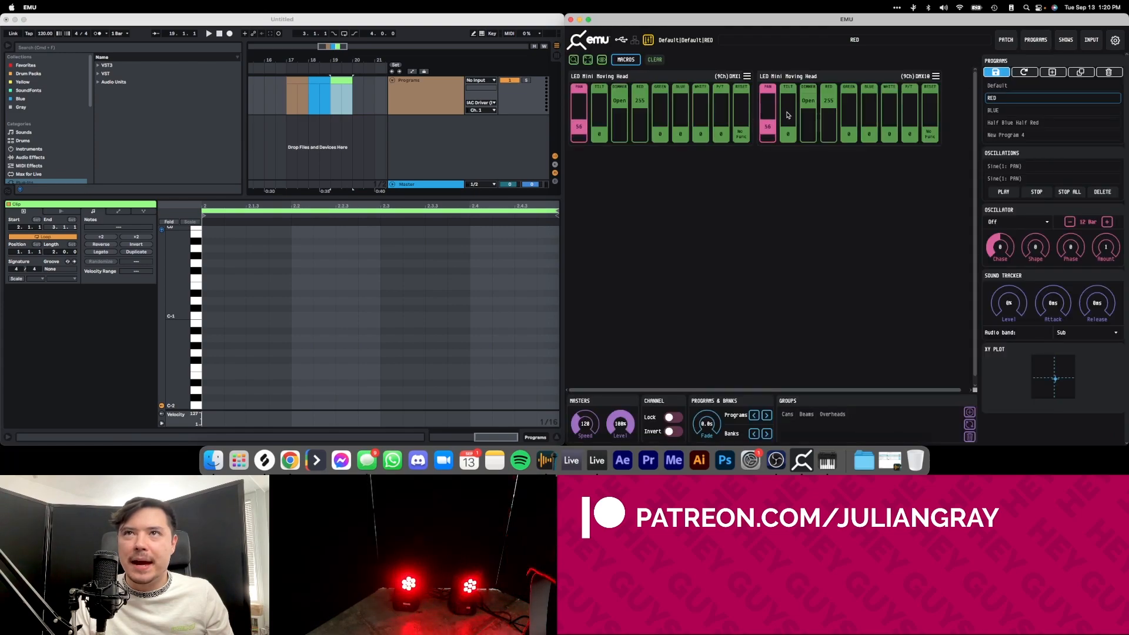
left_click(788, 116)
left_click_drag(788, 134, 788, 90)
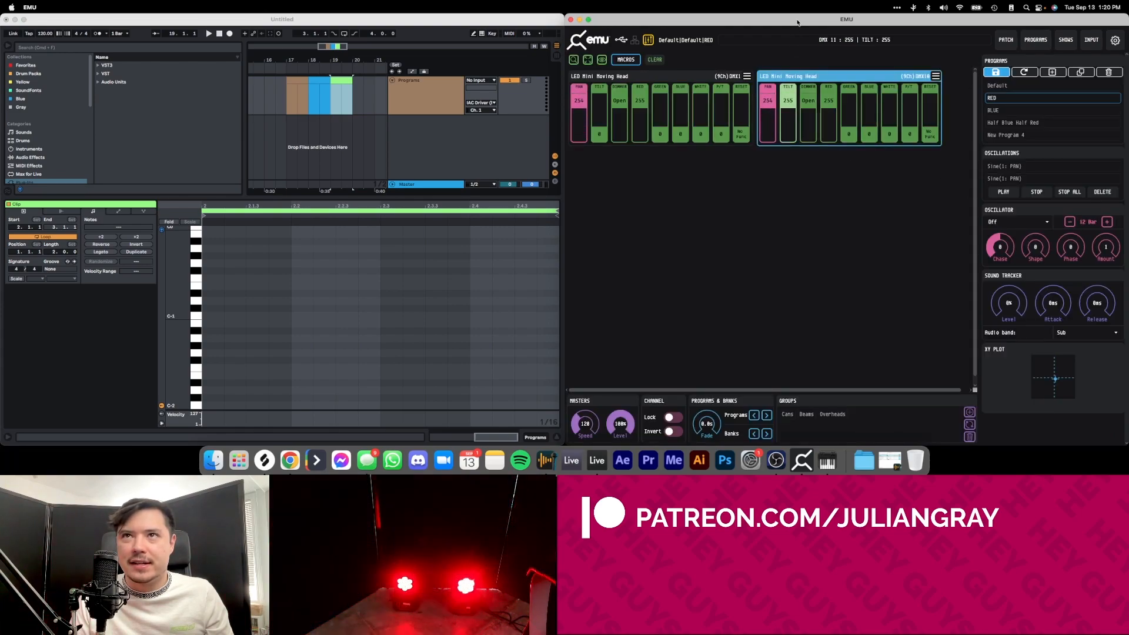
left_click(1018, 221)
left_click(1003, 235)
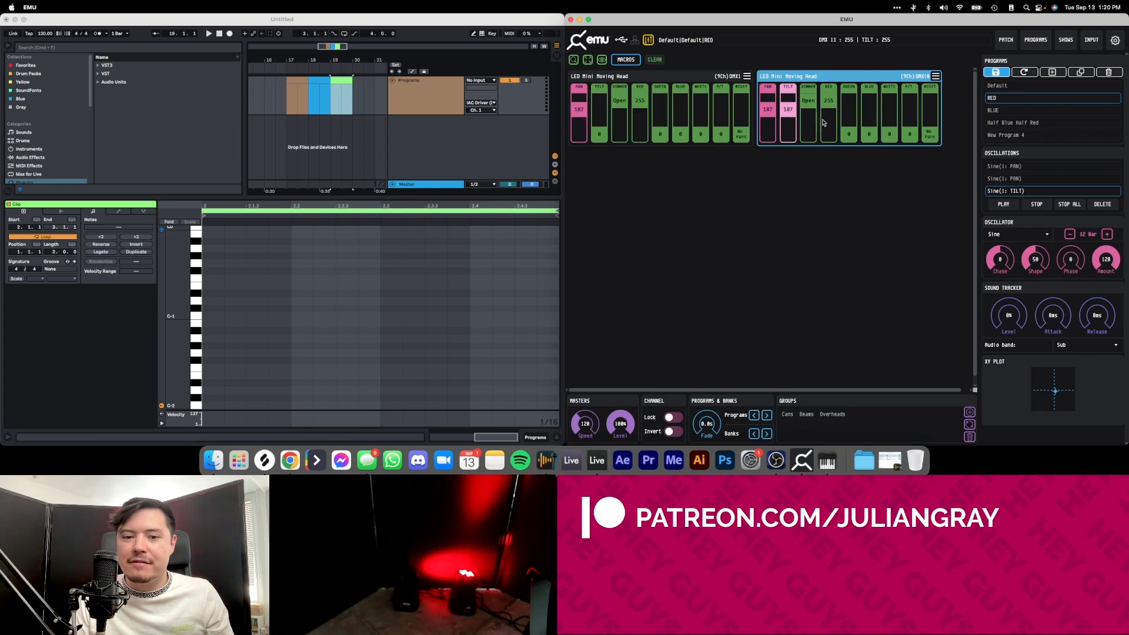
left_click(1035, 39)
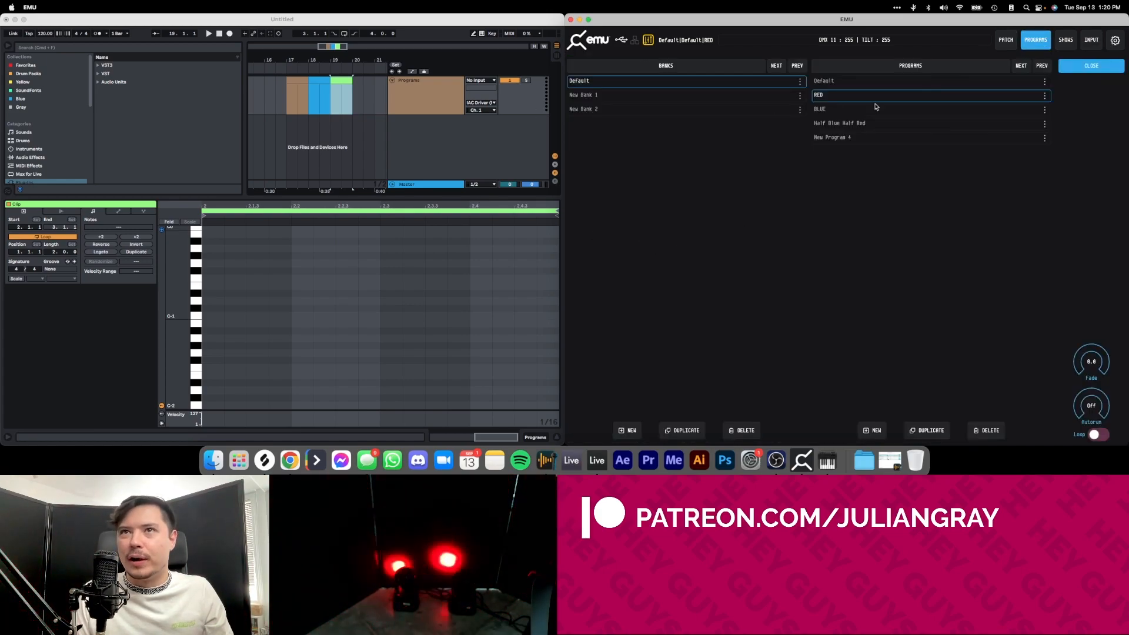
Recolour the bar 19 clip on Ableton Live's Programs track red.
left_click(349, 90)
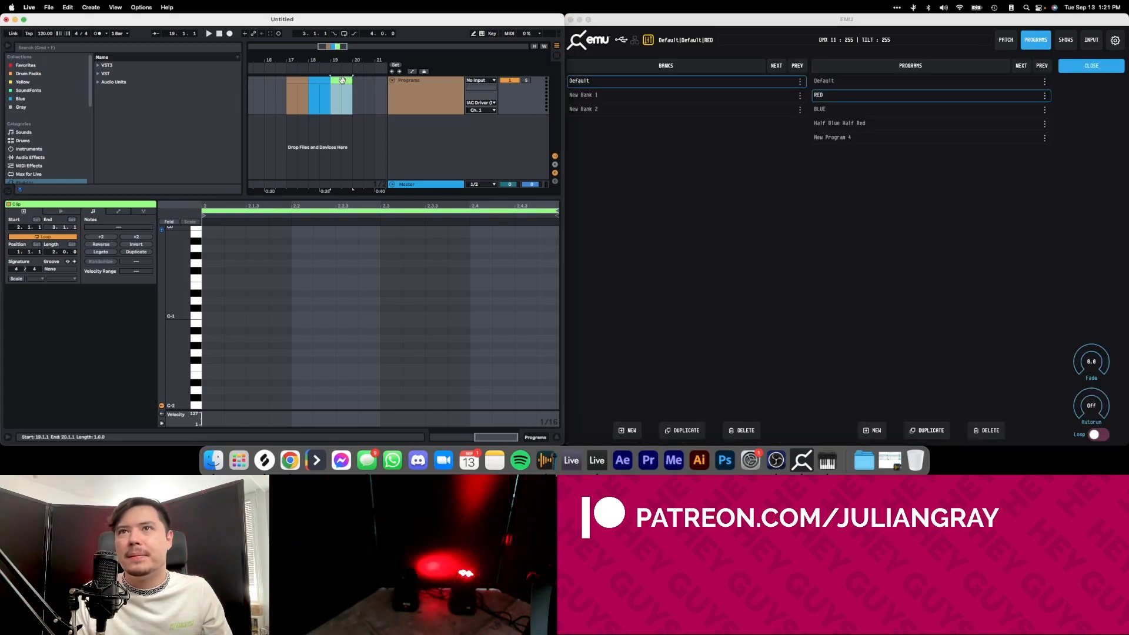
right_click(339, 84)
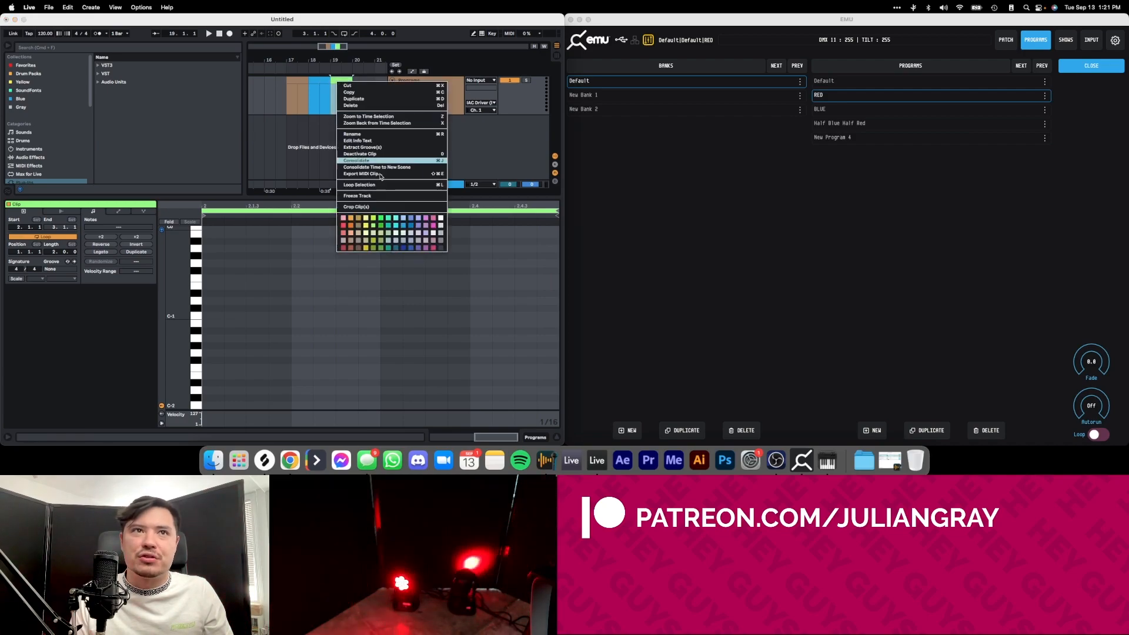
left_click(343, 225)
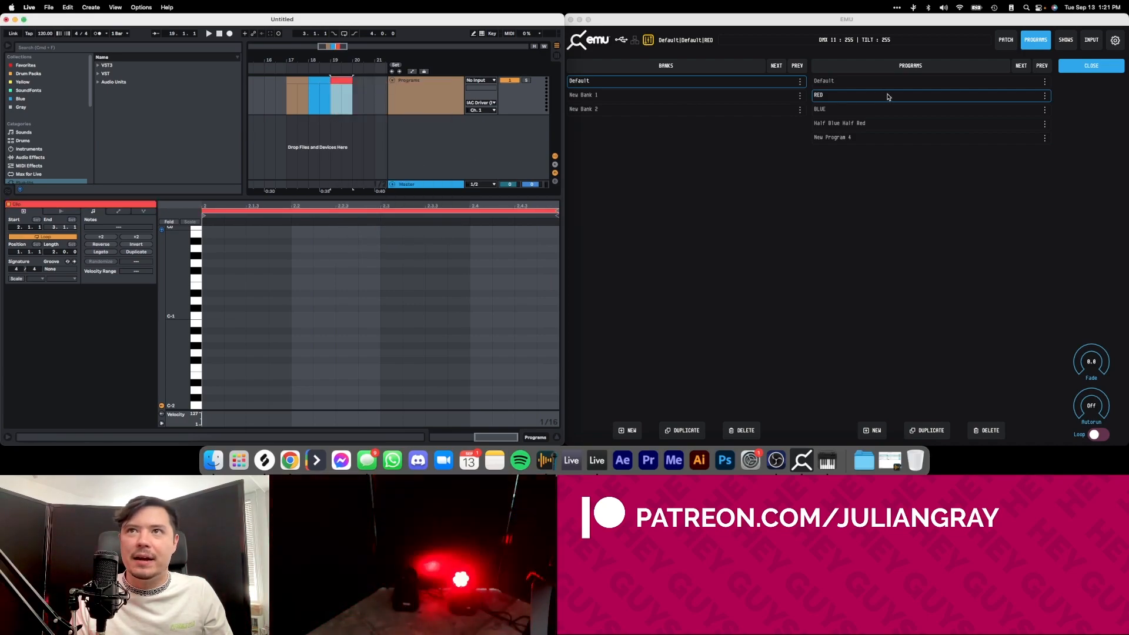
Draw a long C#-2 note from the start of the red clip and play it to trigger EMU's RED program.
left_click(206, 367)
left_click(234, 362)
double_click(214, 398)
mouse_move(222, 398)
left_mouse_down()
mouse_move(585, 394)
mouse_move(415, 394)
left_mouse_up()
left_click(407, 348)
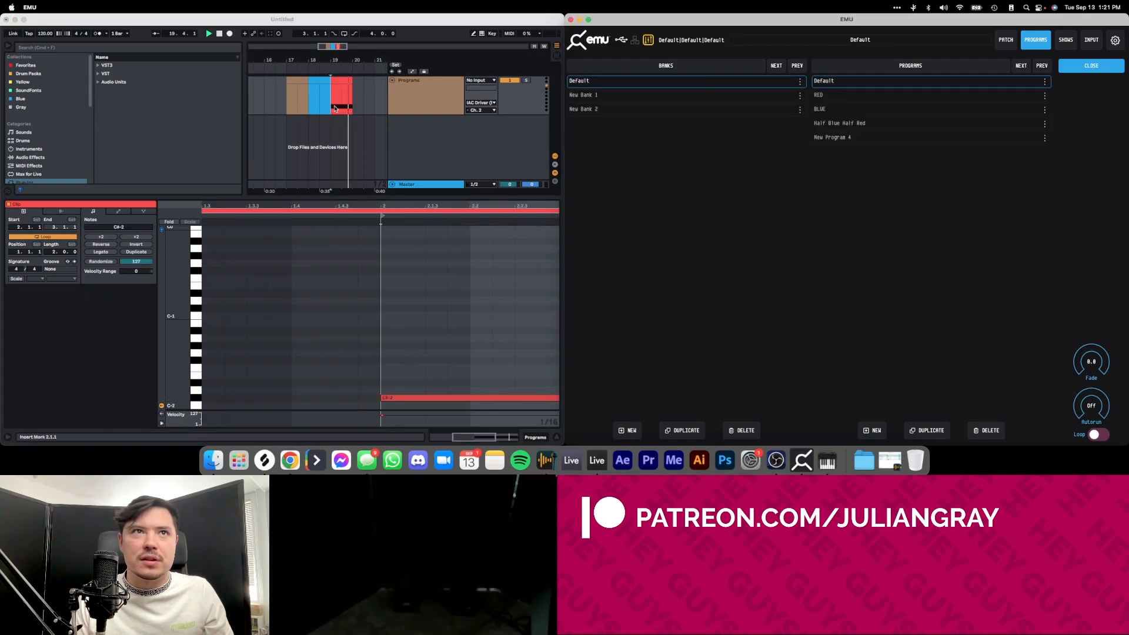
key("space")
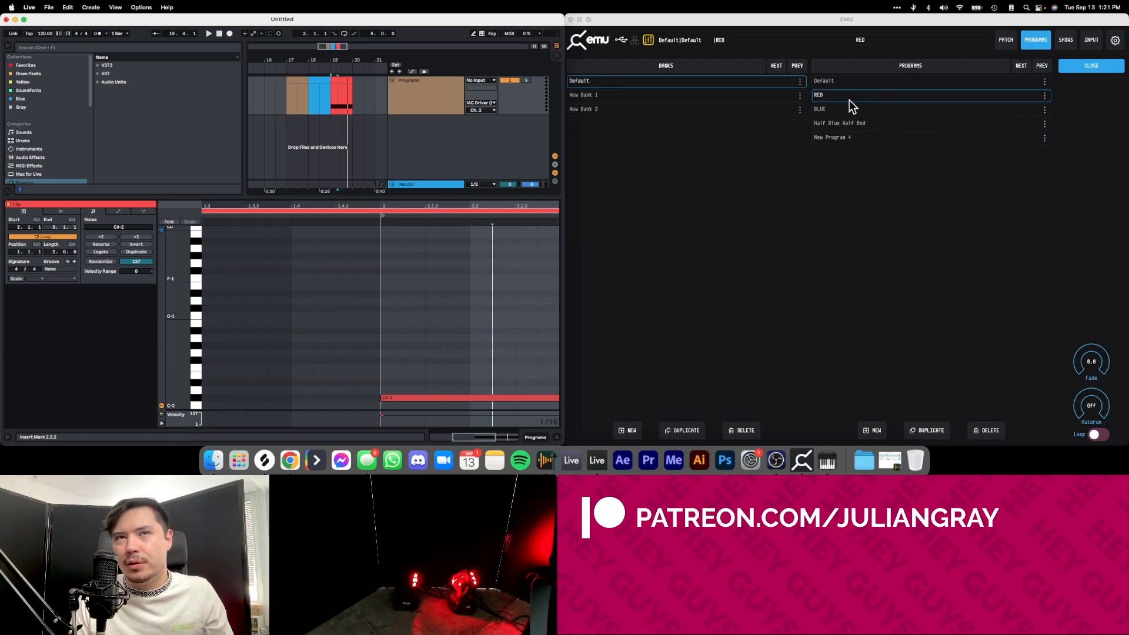
Draw a long D-2 note from the start of the blue clip and play it to trigger EMU's BLUE program.
left_click(319, 78)
left_click(293, 295)
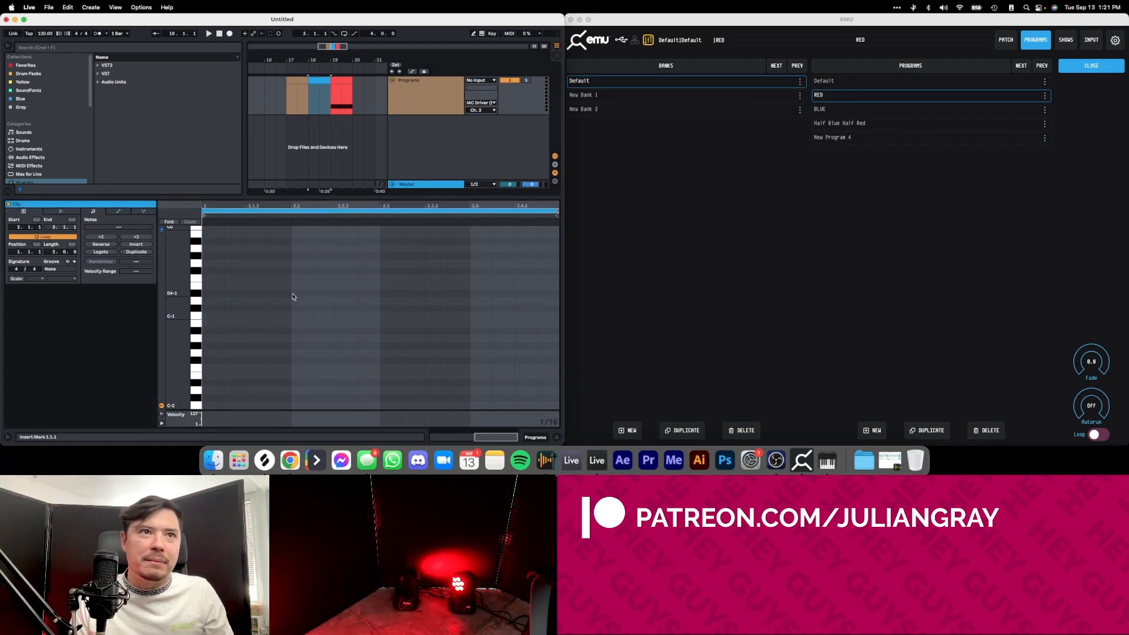
scroll(293, 312, "left", 3)
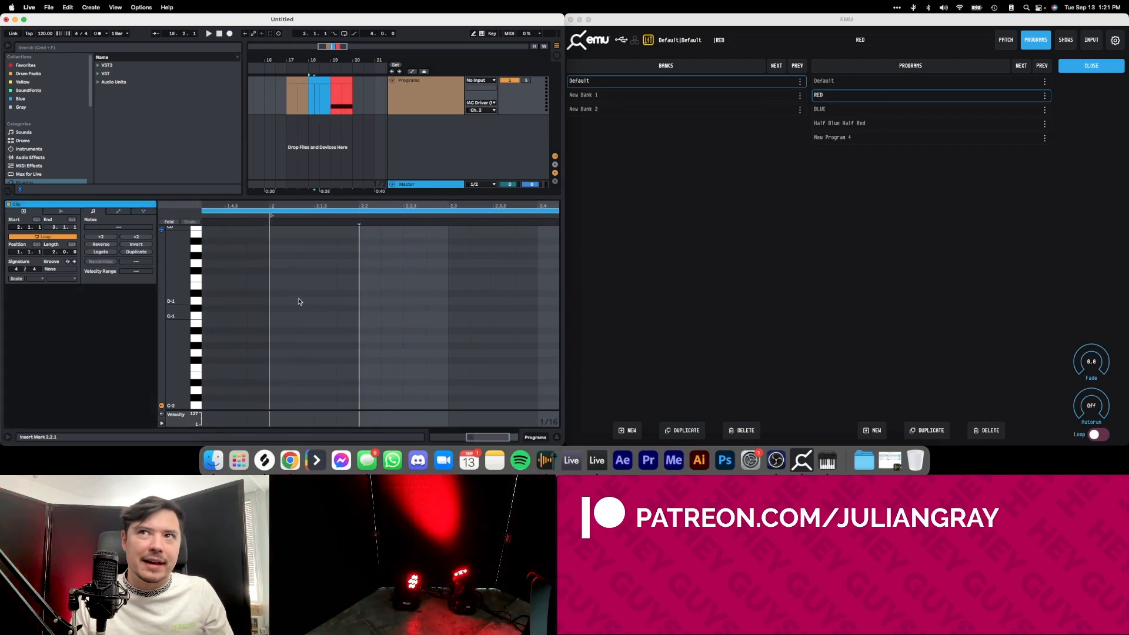
double_click(287, 391)
left_click_drag(305, 391, 671, 389)
key("space")
key("space")
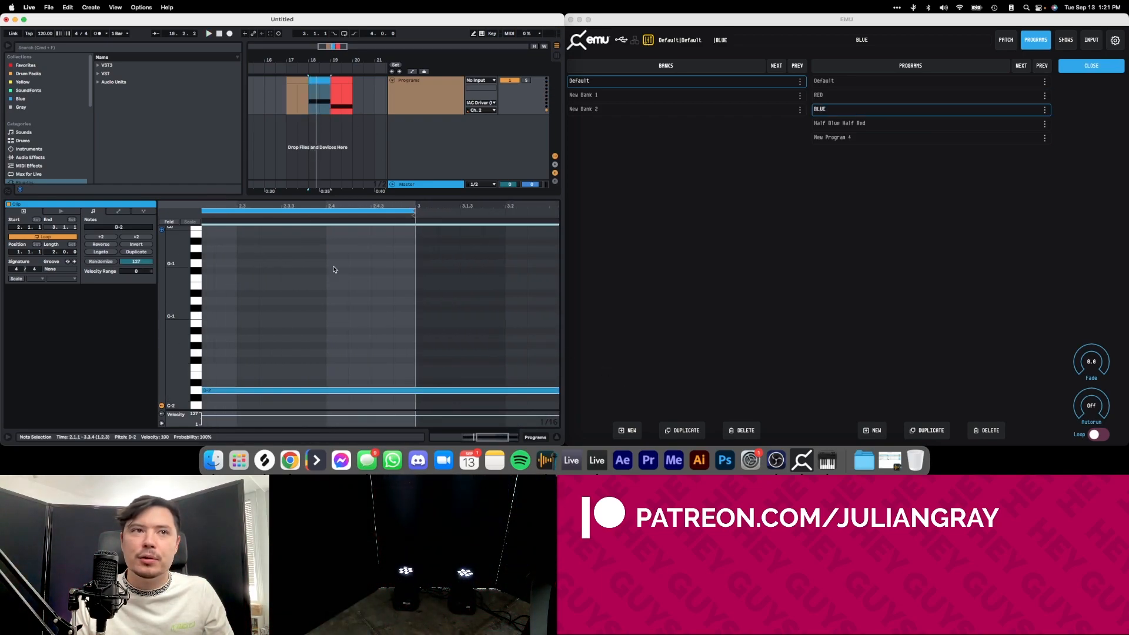
In EMU's BLUE program, set red and green to 0 and raise blue to maximum on both moving heads, and reopen the program list.
scroll(332, 307, "left", 2)
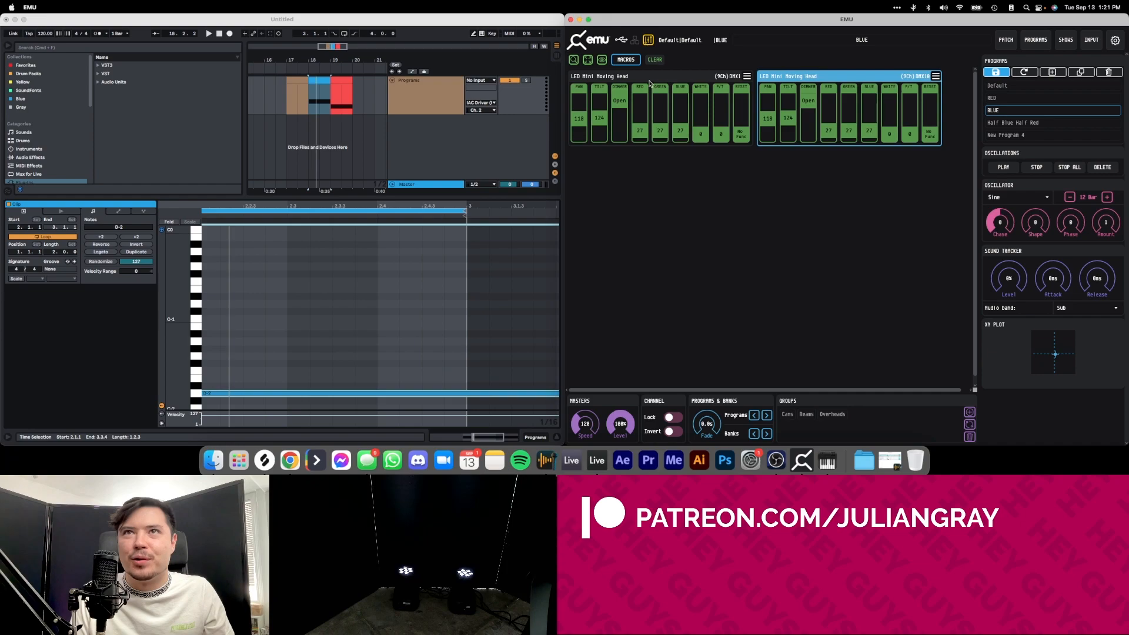
mouse_move(660, 136)
left_mouse_down()
mouse_move(659, 147)
mouse_move(641, 147)
left_mouse_up()
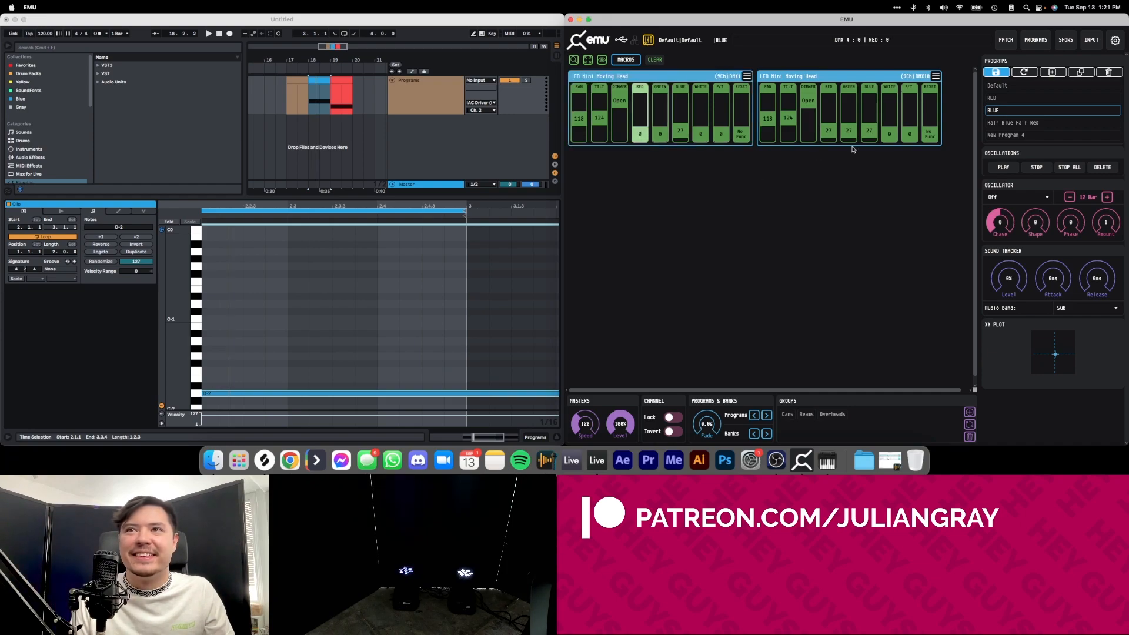
left_click_drag(848, 131, 848, 146)
left_click_drag(828, 133, 829, 148)
left_click_drag(681, 131, 682, 88)
left_click_drag(869, 130, 869, 88)
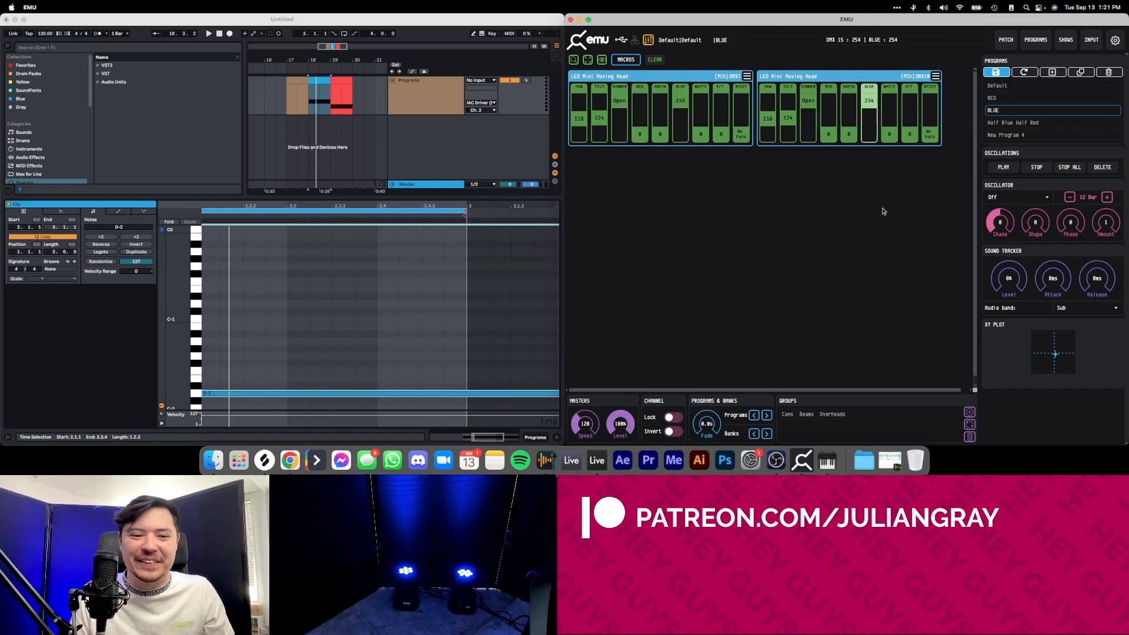
left_click(1035, 41)
Draw a long D#-2 note from the start of the bar 17 clip on Ableton Live's Programs track and recolour the clip dark blue.
left_click(269, 294)
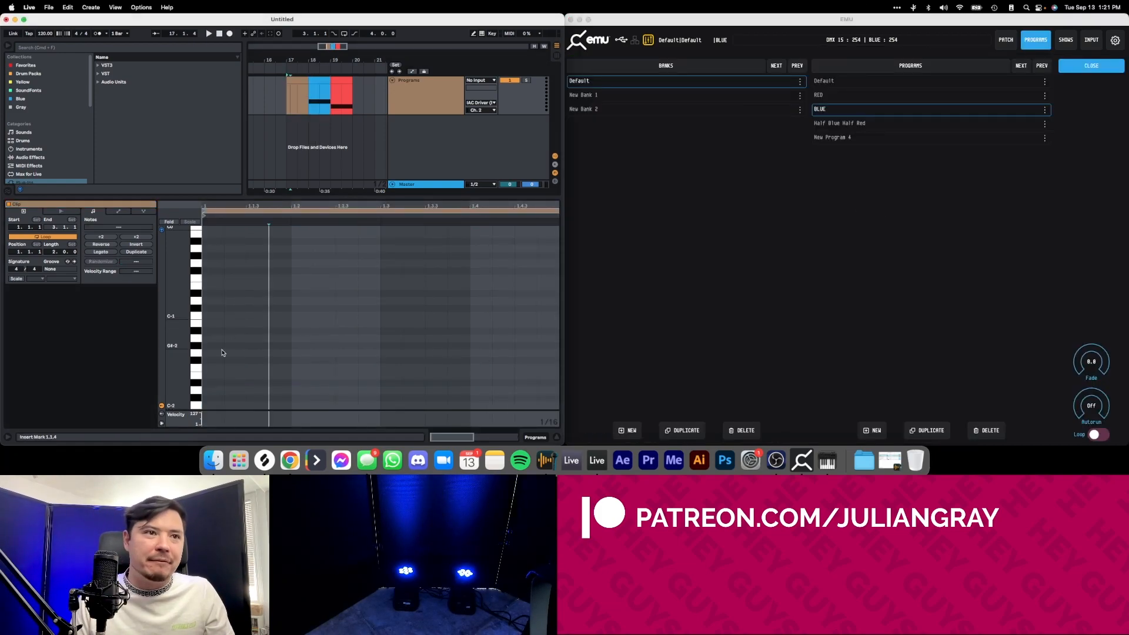
double_click(213, 381)
right_click(296, 76)
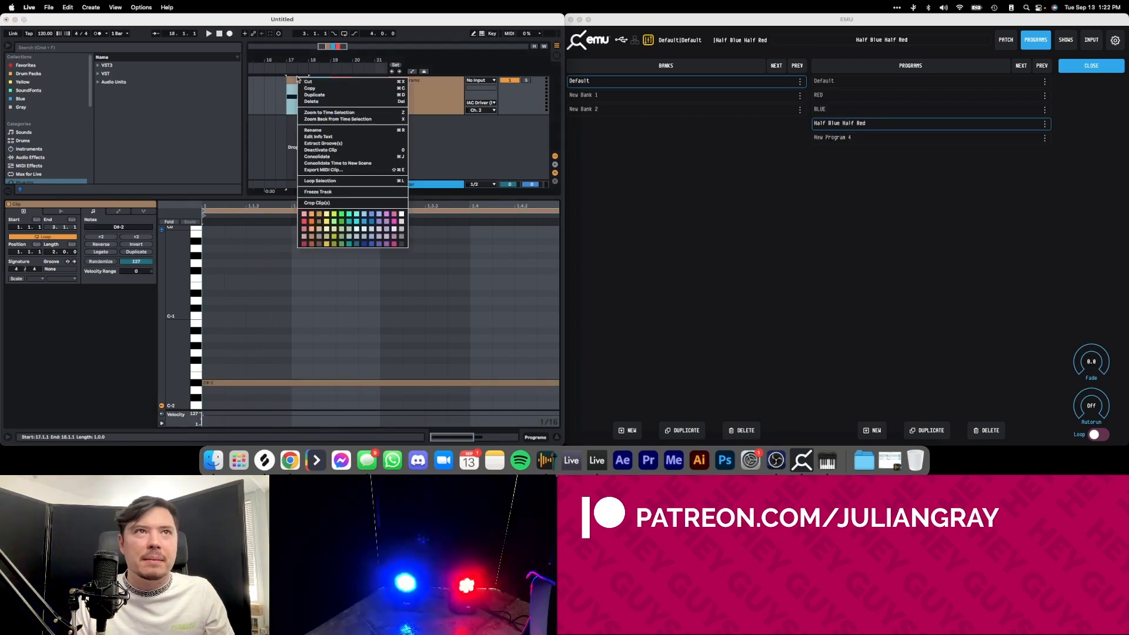
left_click(363, 221)
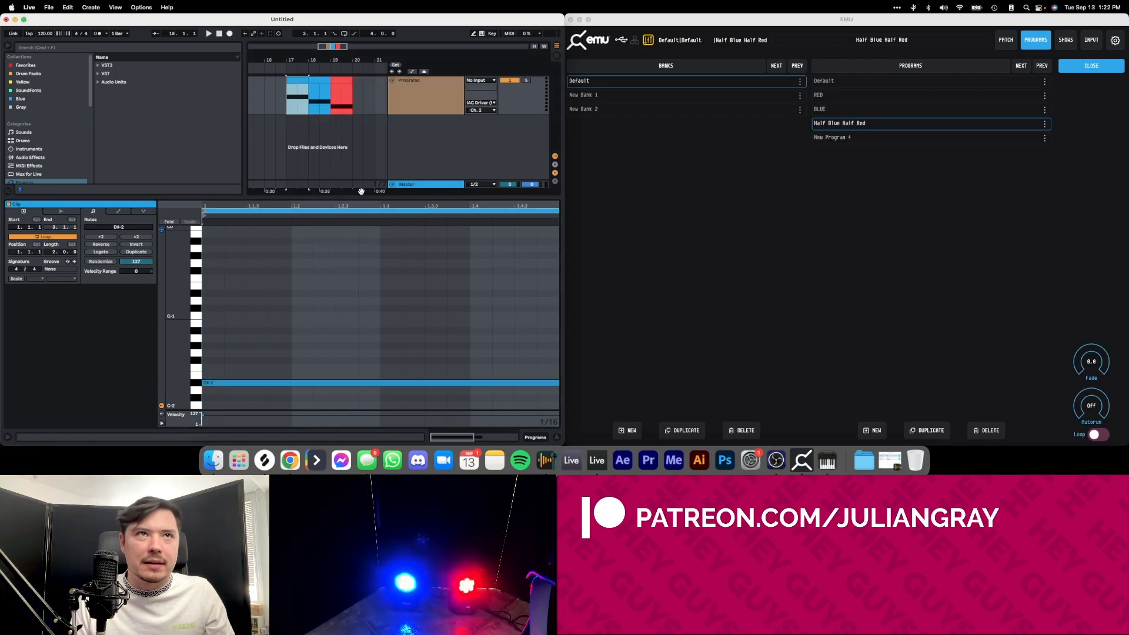
right_click(288, 89)
left_click(366, 250)
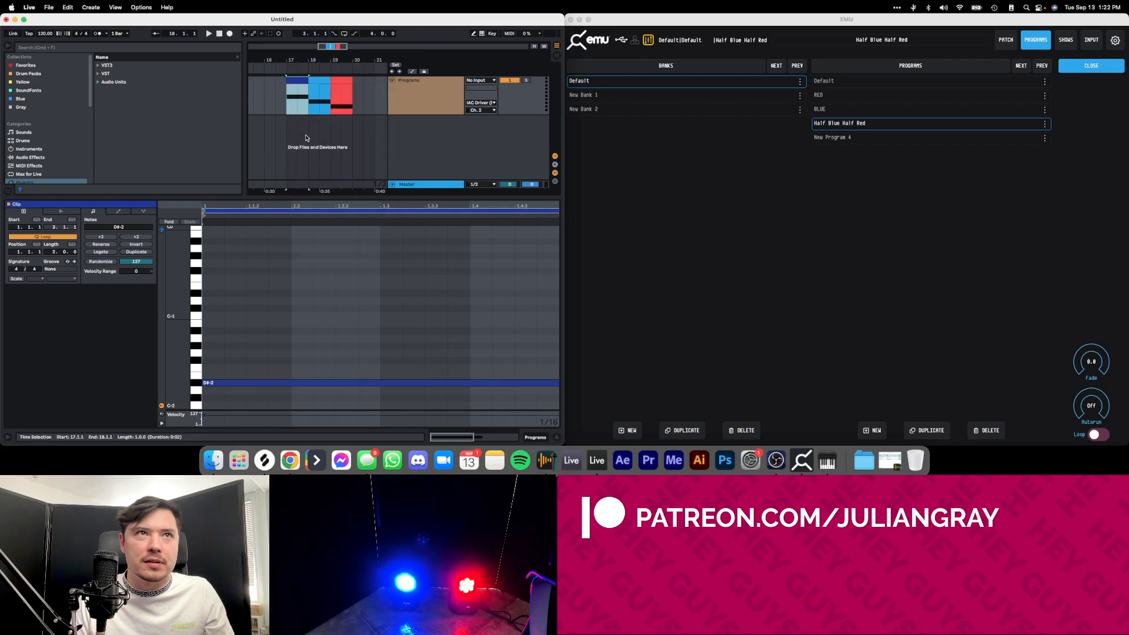
Play the three clips from bar 17 onward to run through EMU's Half Blue Half Red, BLUE and RED programs.
left_click(287, 101)
left_click_drag(286, 102, 279, 102)
left_click(288, 102)
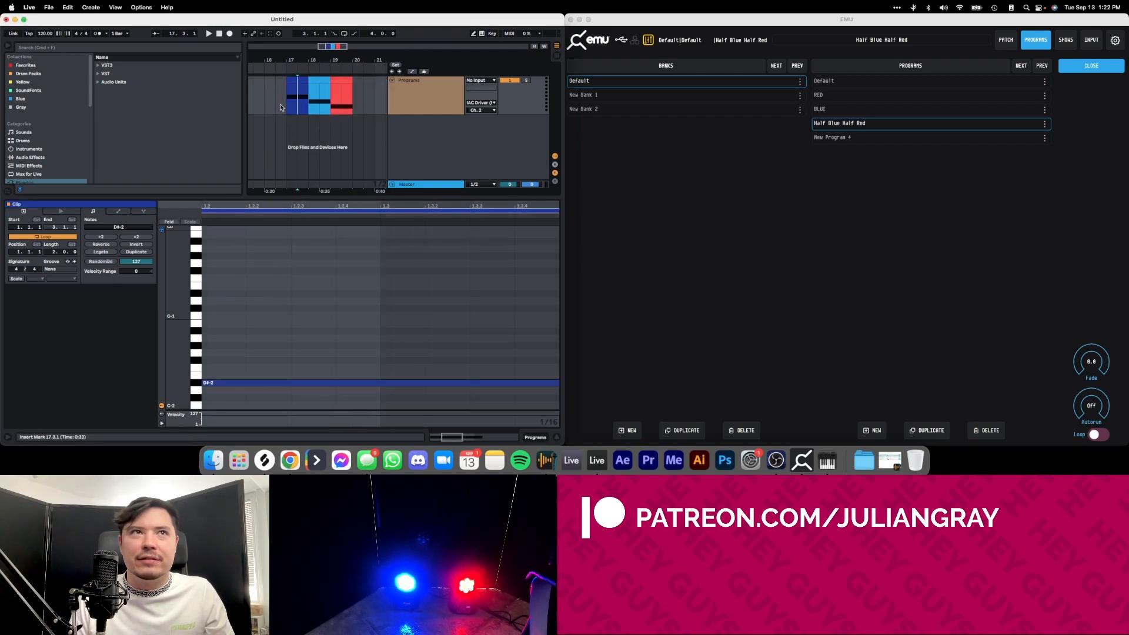
key("space")
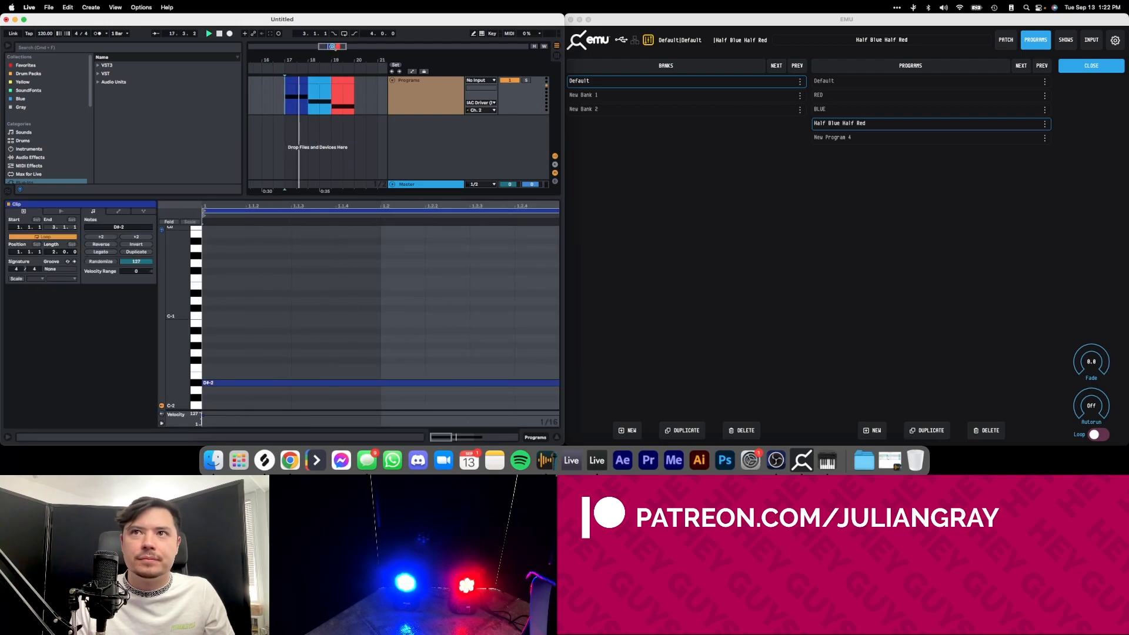
left_click_drag(272, 94, 355, 97)
left_click(356, 99)
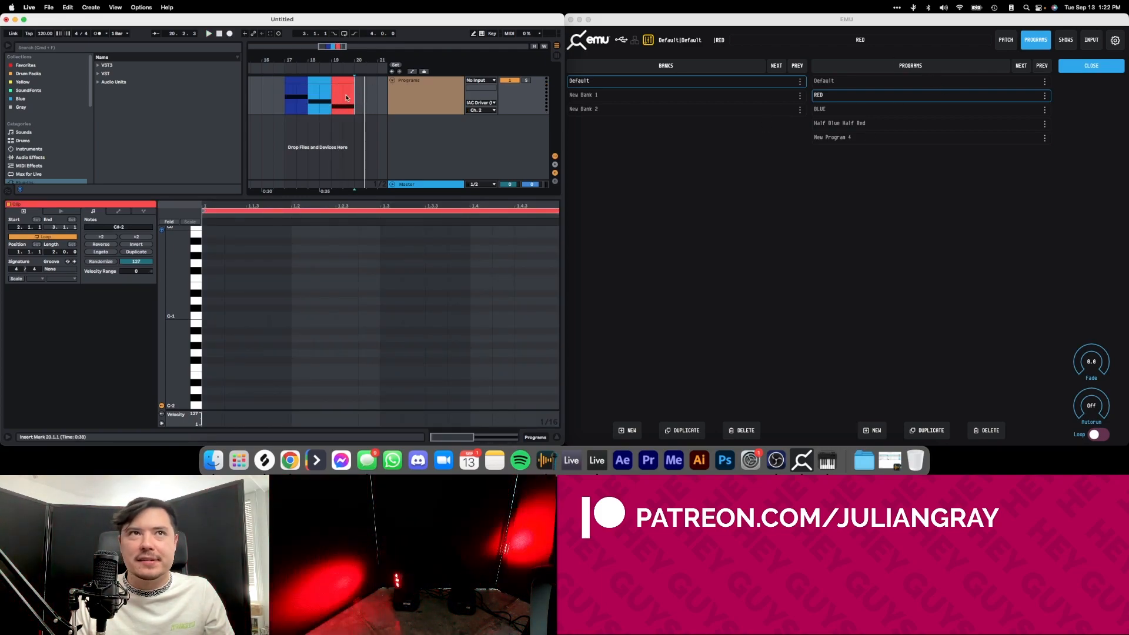
Consolidate the dark blue, light blue and red clips into a single clip and copy it.
left_click(281, 99)
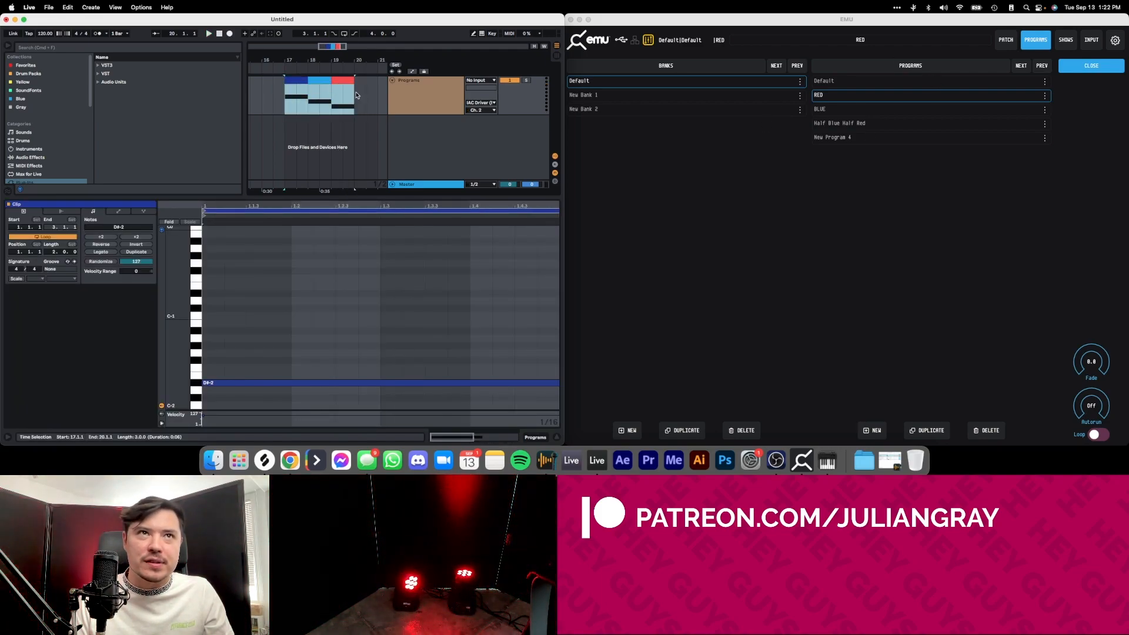
left_click_drag(282, 98, 353, 98)
right_click(351, 83)
left_click(368, 159)
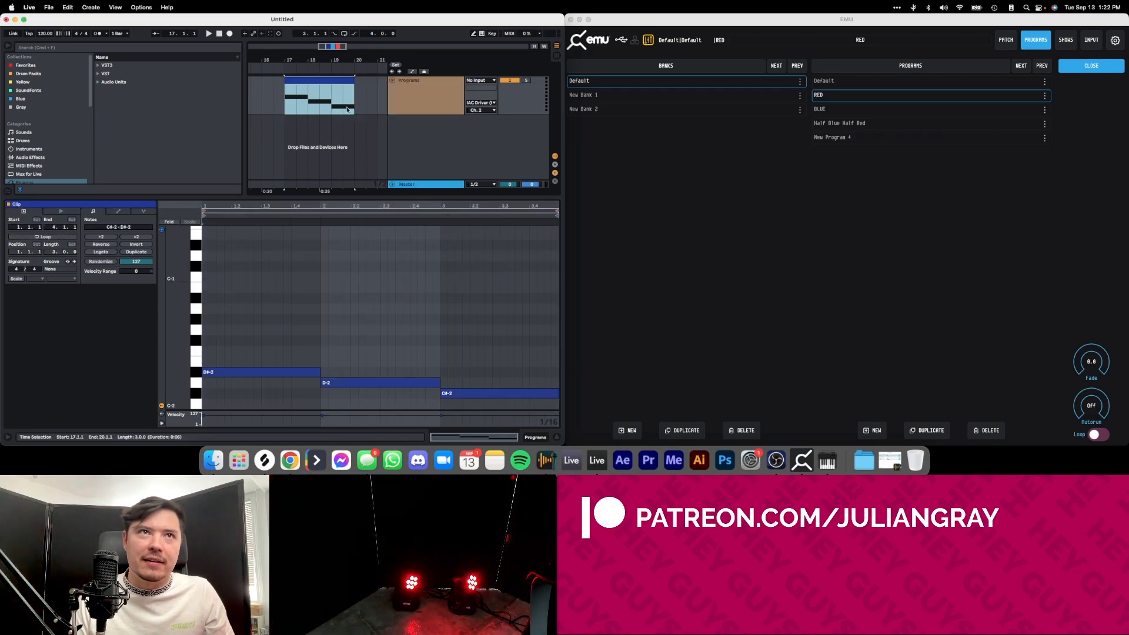
left_click(307, 101)
right_click(305, 81)
left_click(320, 93)
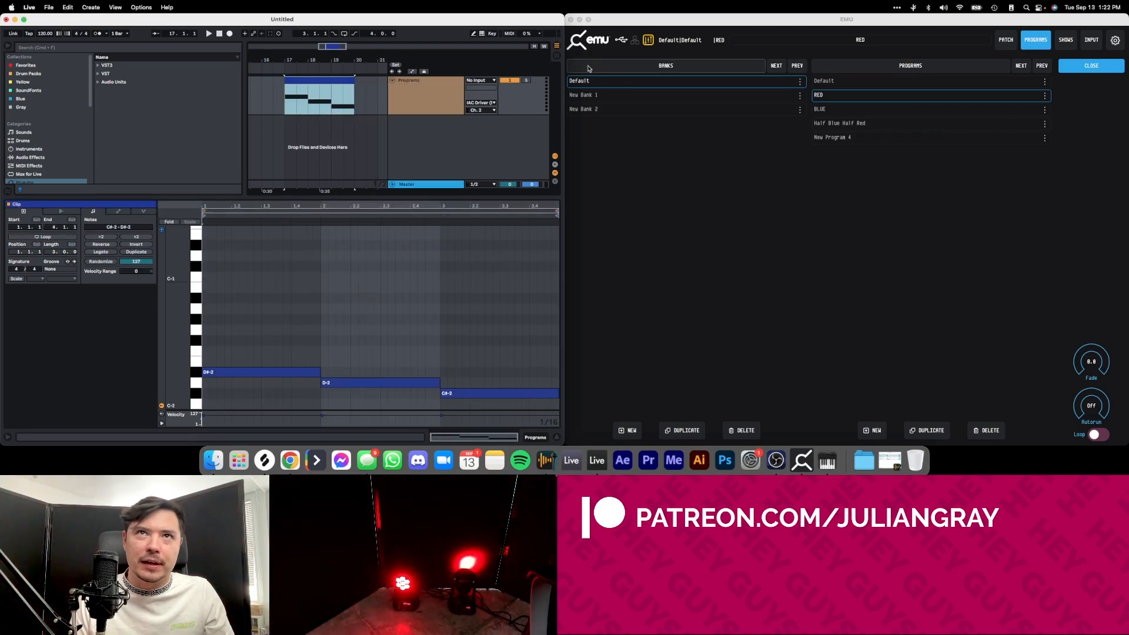
Paste the consolidated clip into the first Session slot of the Programs track and launch it.
key("Tab")
left_click(273, 56)
key("super+v")
left_click(252, 55)
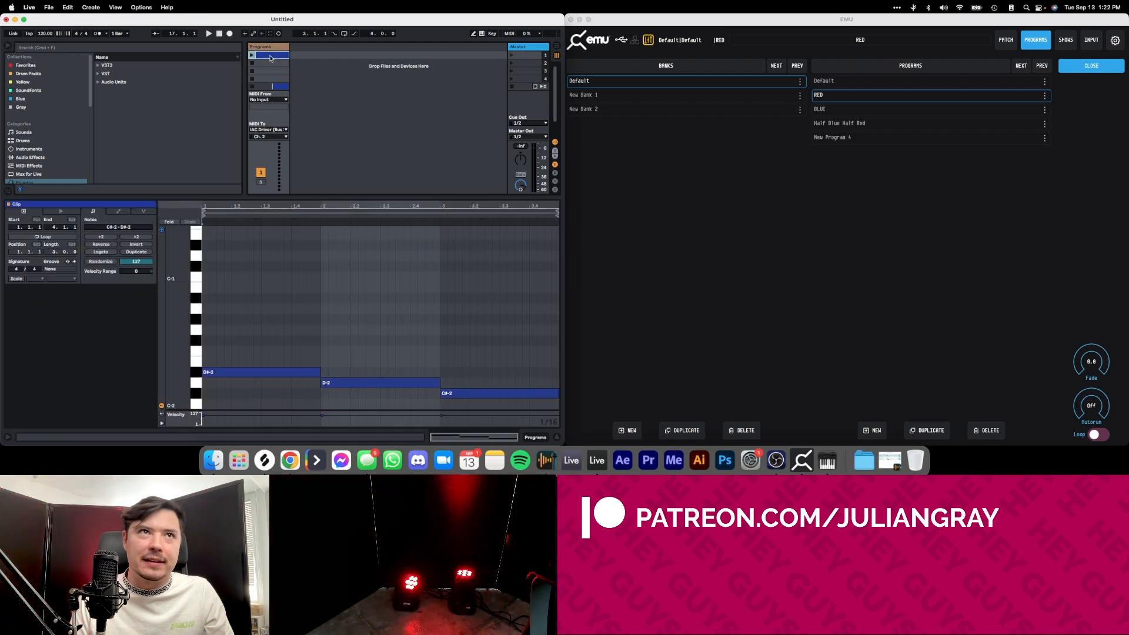
left_click_drag(298, 294, 480, 367)
left_click(481, 367)
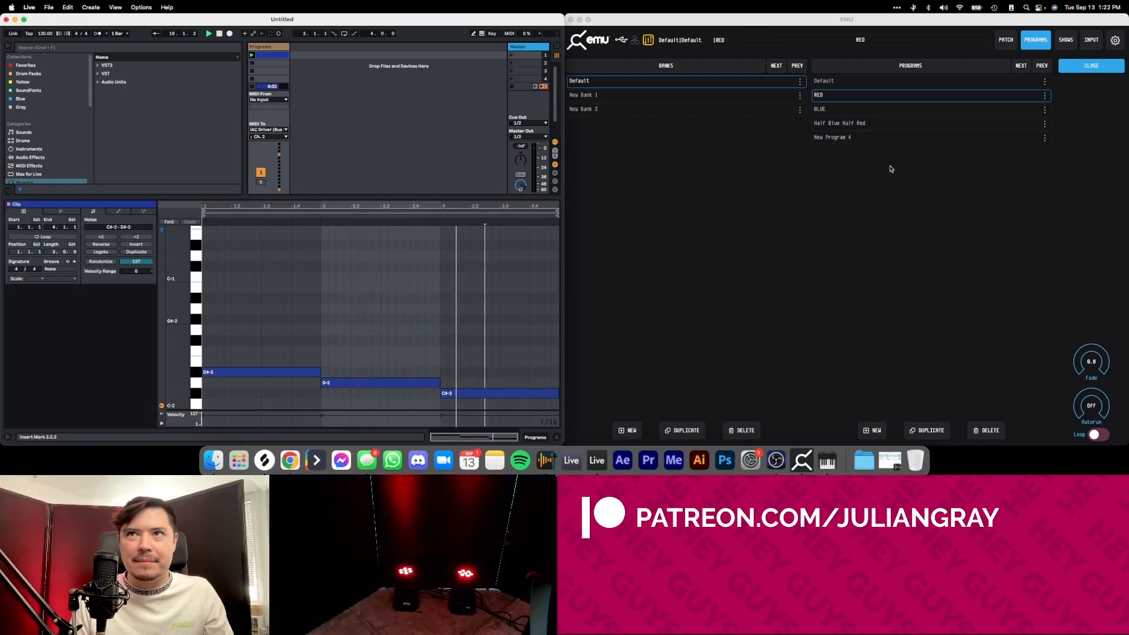
Return to the Arrangement, play the light blue clip to trigger the BLUE program, and close EMU's program list to show its faders.
key("Tab")
left_click(312, 96)
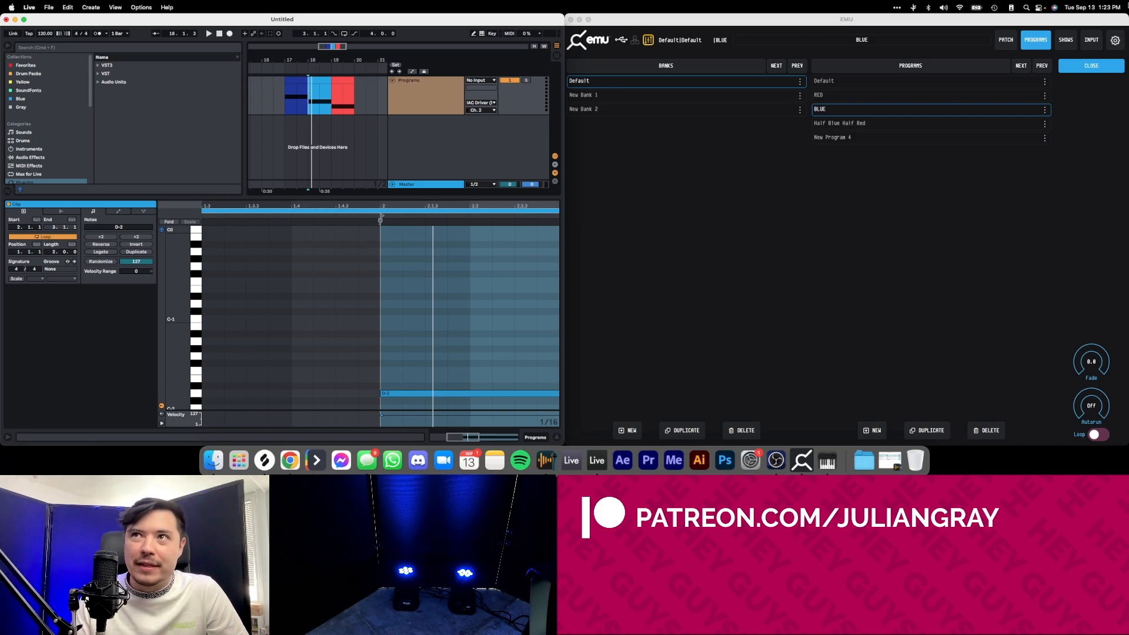
left_click(1035, 42)
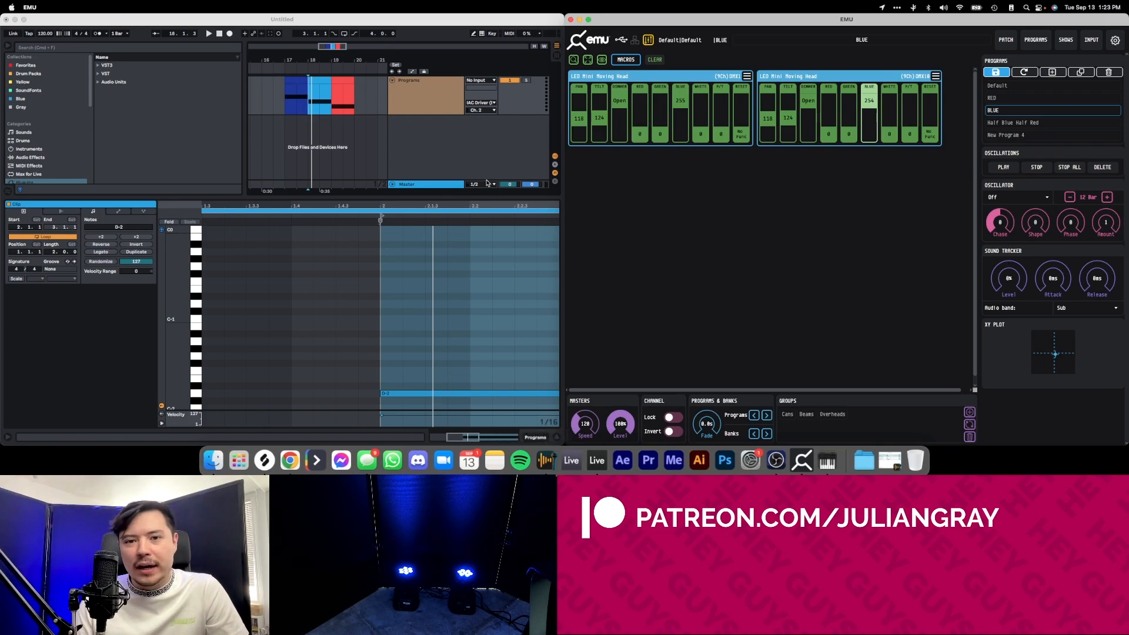
Insert a new MIDI track below the Programs track in Ableton Live.
right_click(413, 103)
left_click(443, 155)
right_click(442, 86)
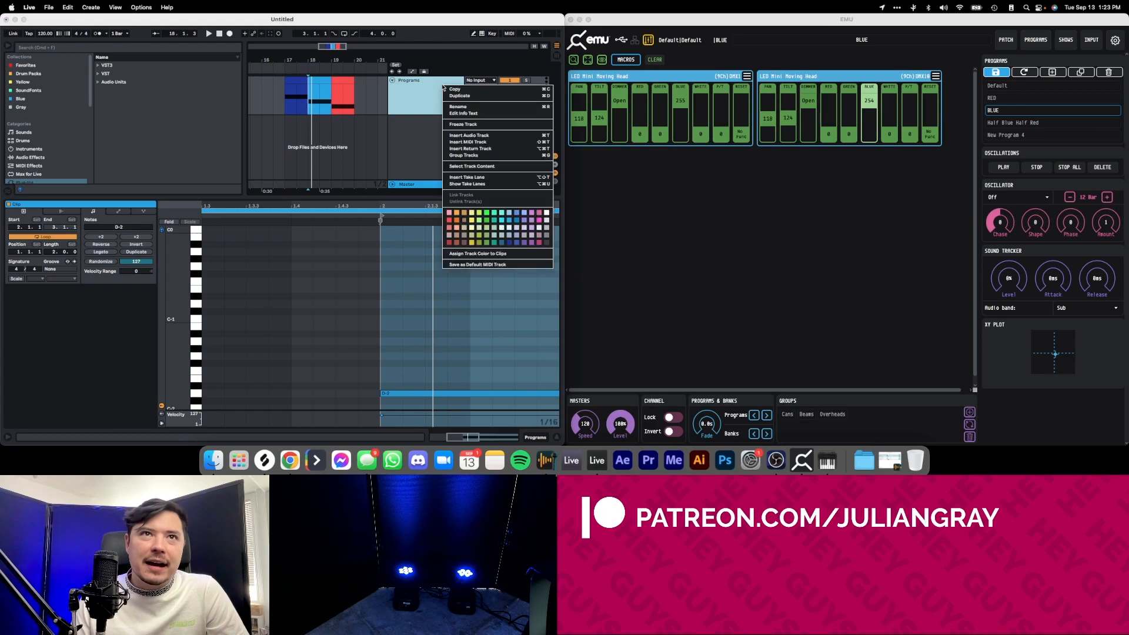
left_click(451, 143)
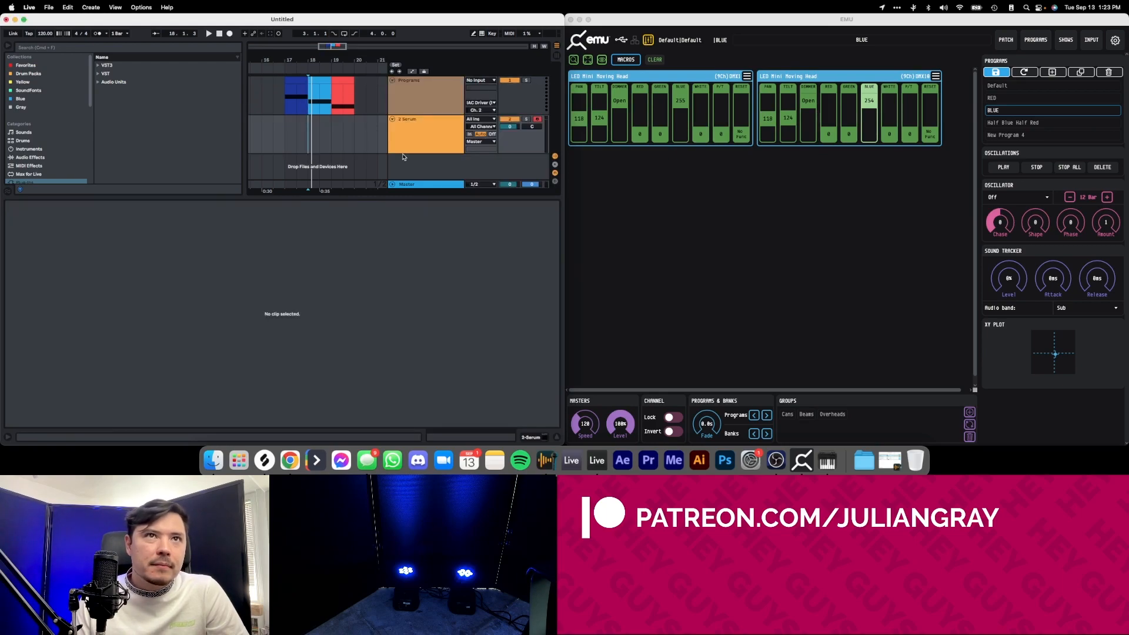
Search the plug-ins for "emu" and load the VST3 plug-in EmuVst onto the new MIDI track.
left_click(407, 149)
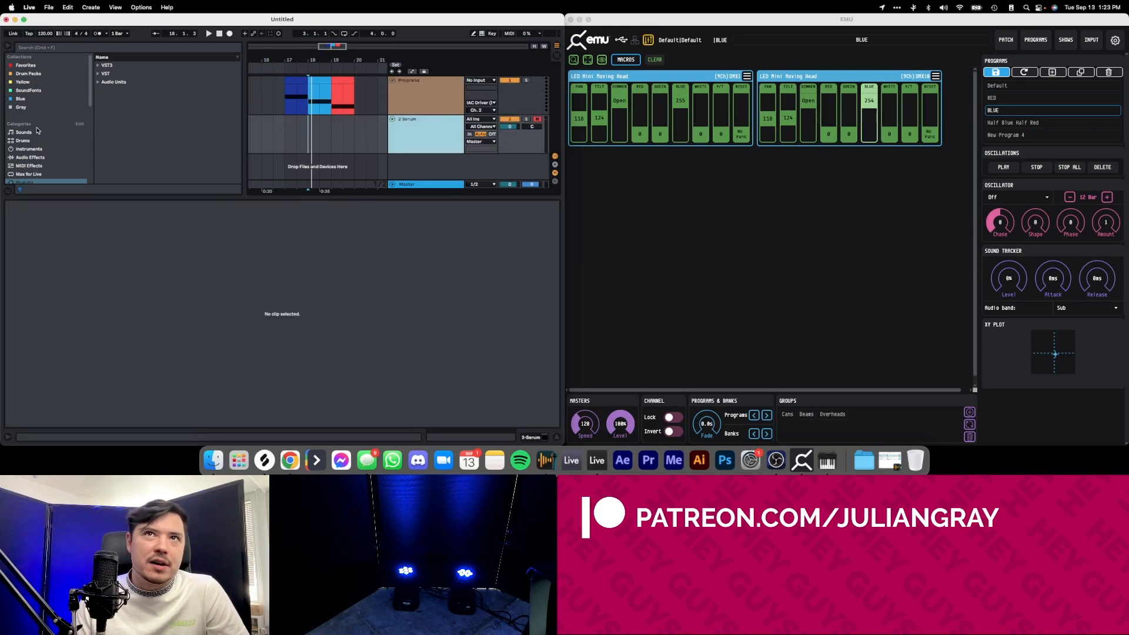
scroll(50, 129, "down", 2)
left_click(71, 50)
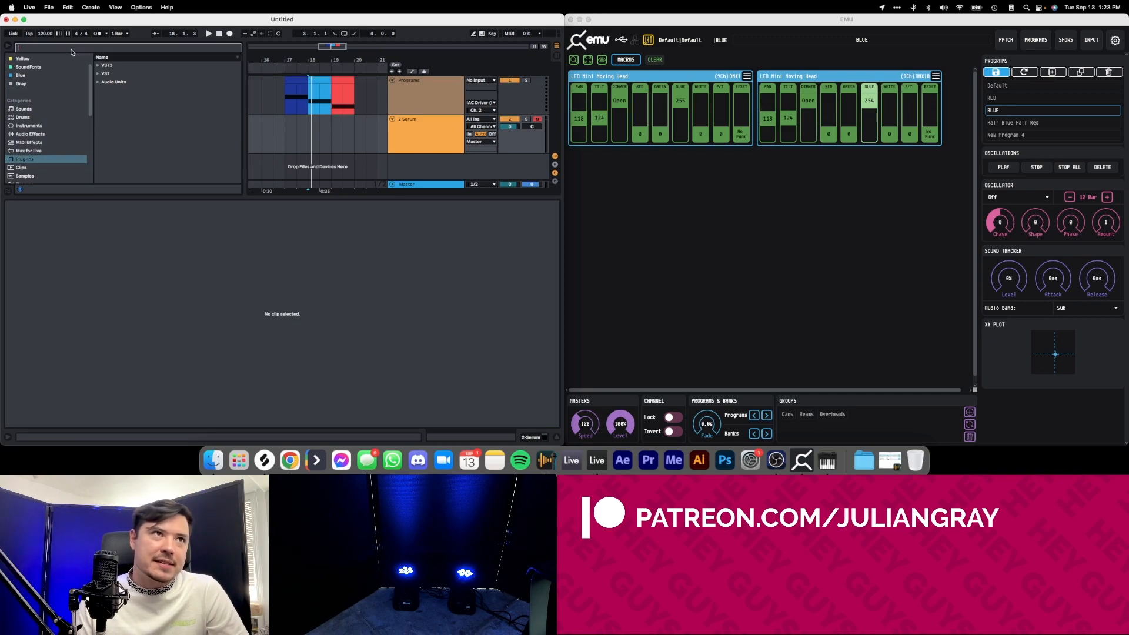
type("emu")
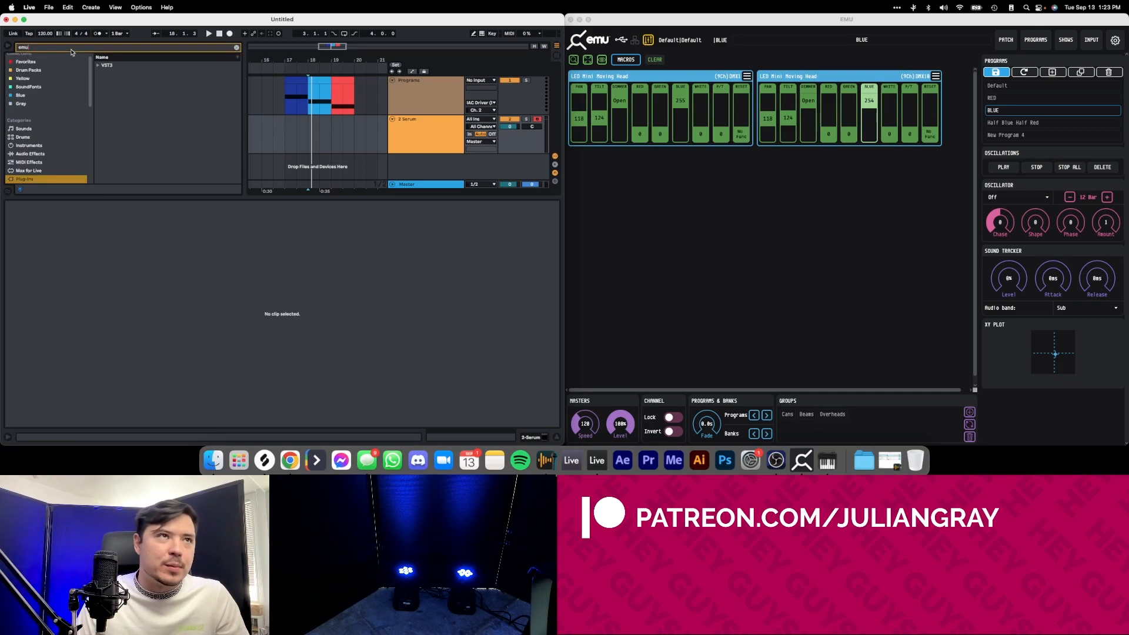
left_click(97, 66)
left_click(104, 74)
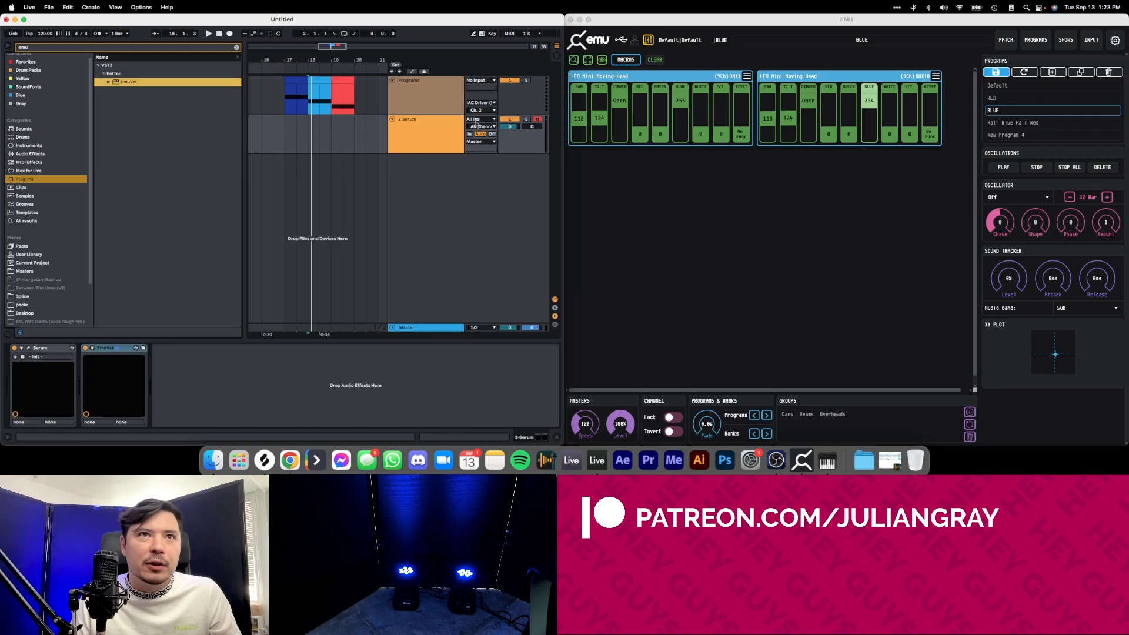
Delete the Serum instrument from the new MIDI track, keeping only the EmuVst device selected.
left_click(64, 348)
key("Delete")
left_click(48, 349)
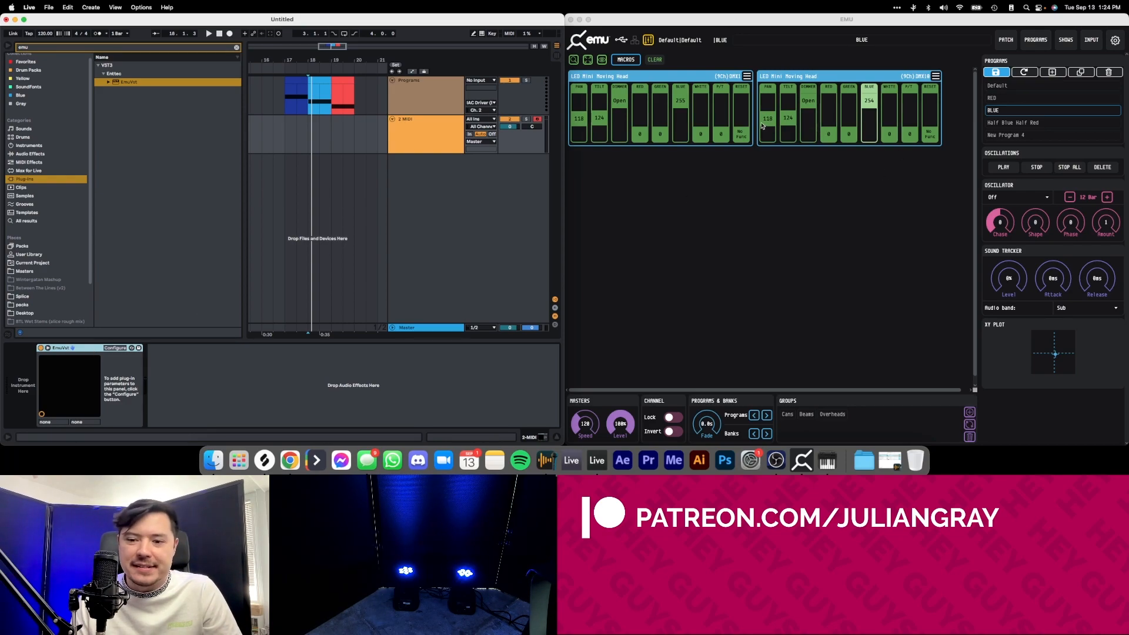
left_click(611, 80)
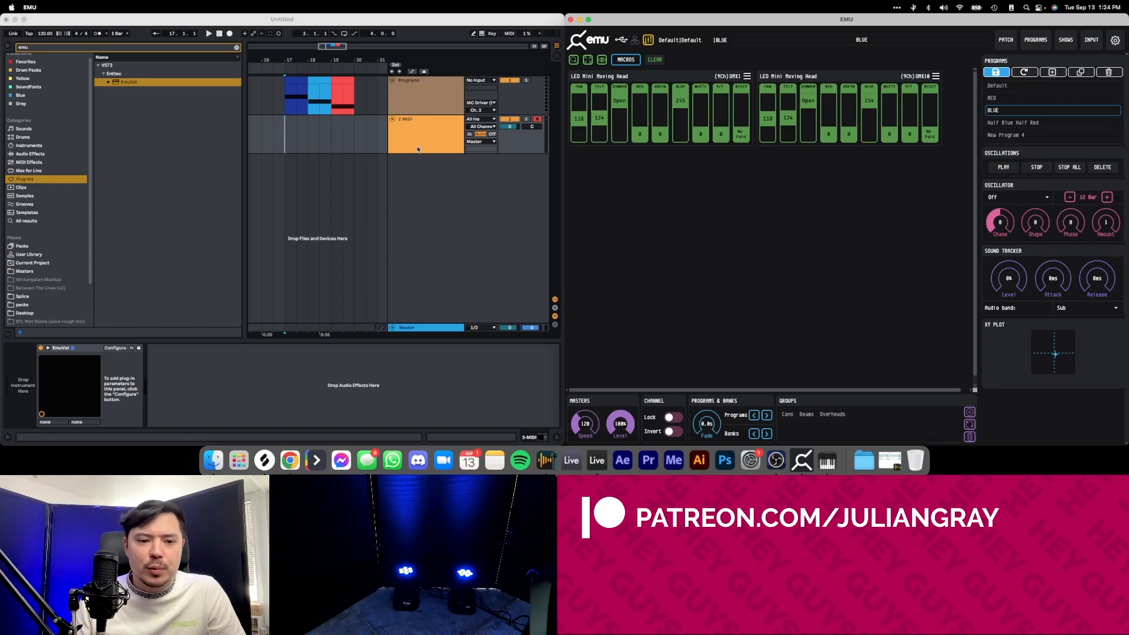
left_click(289, 137)
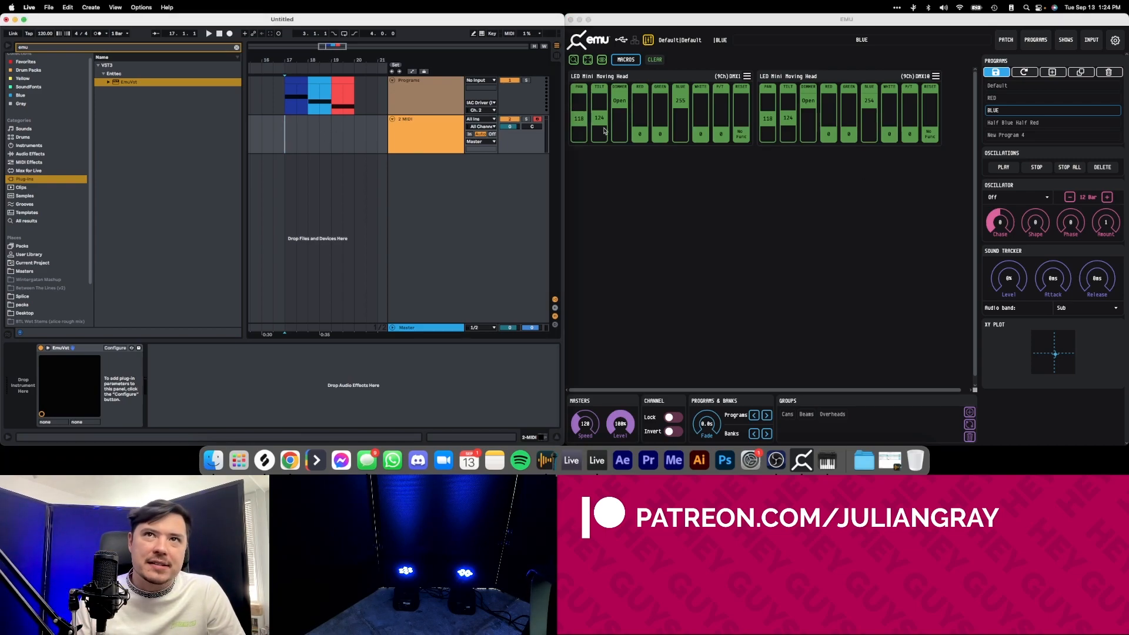
left_click(603, 94)
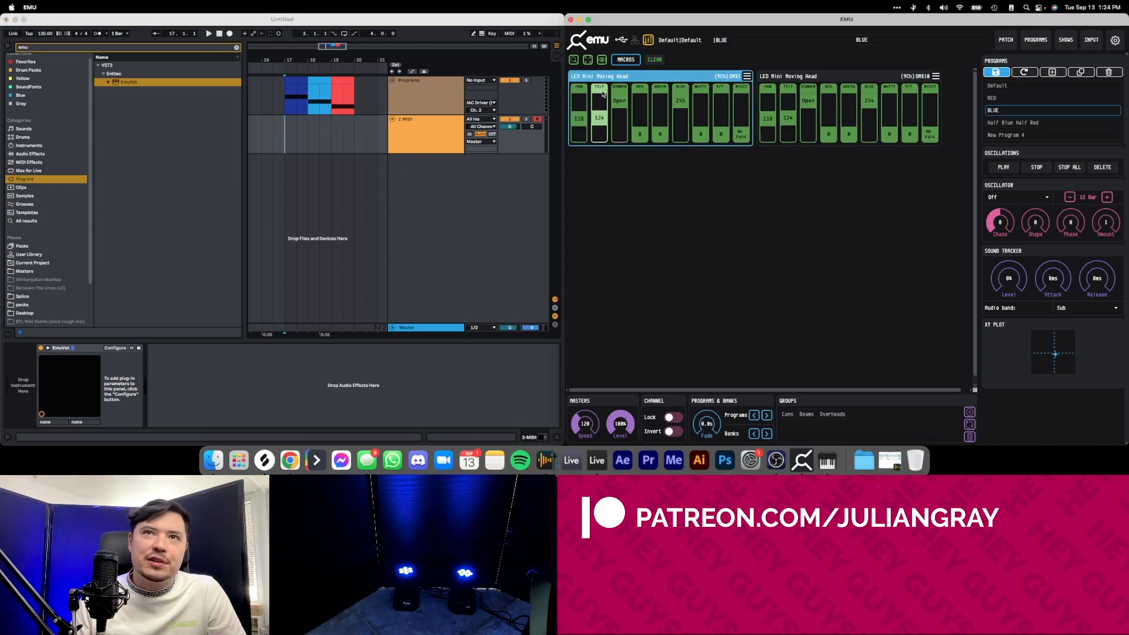
right_click(601, 93)
left_click(601, 93)
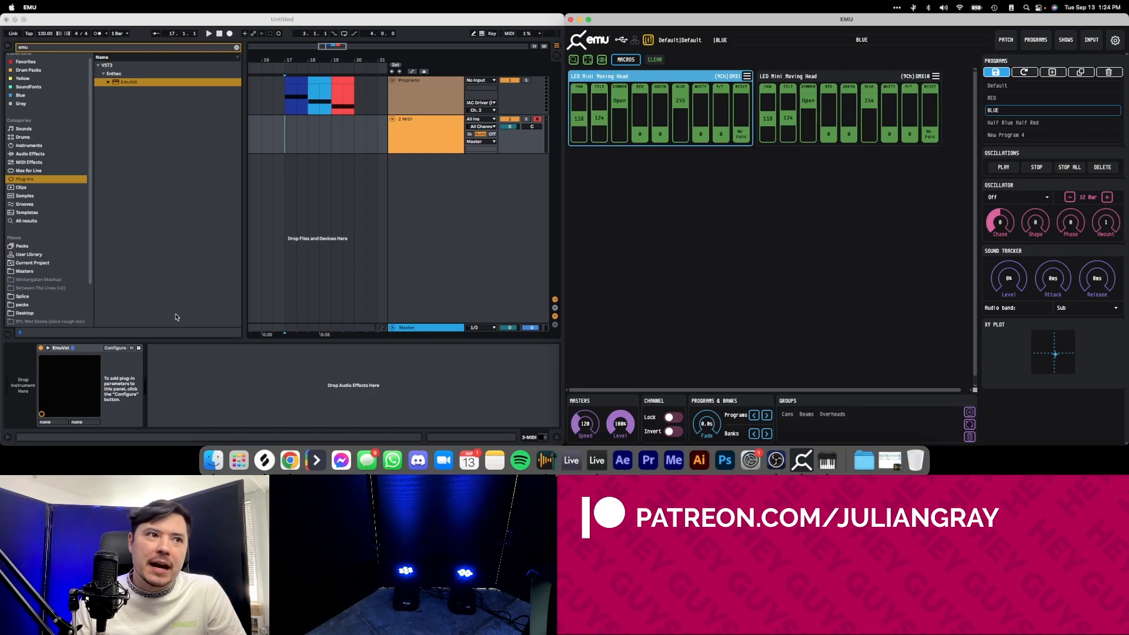
left_click(649, 222)
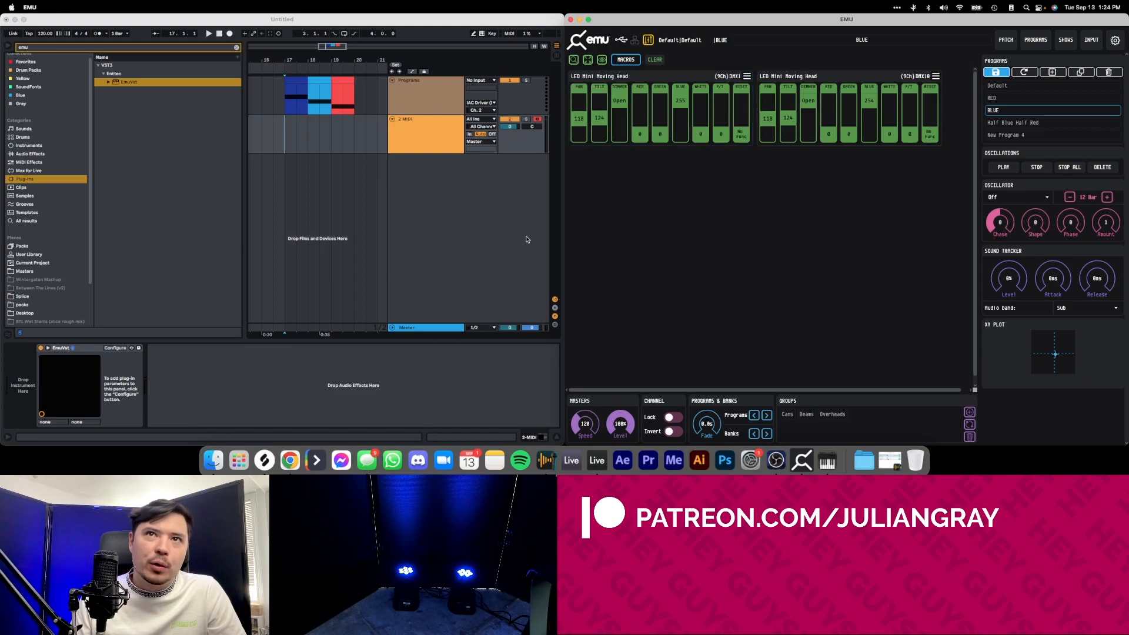
Put the EmuVst device in configure mode and map the first moving head's DIMMER fader in EMU to VST parameter 1.
left_click(115, 348)
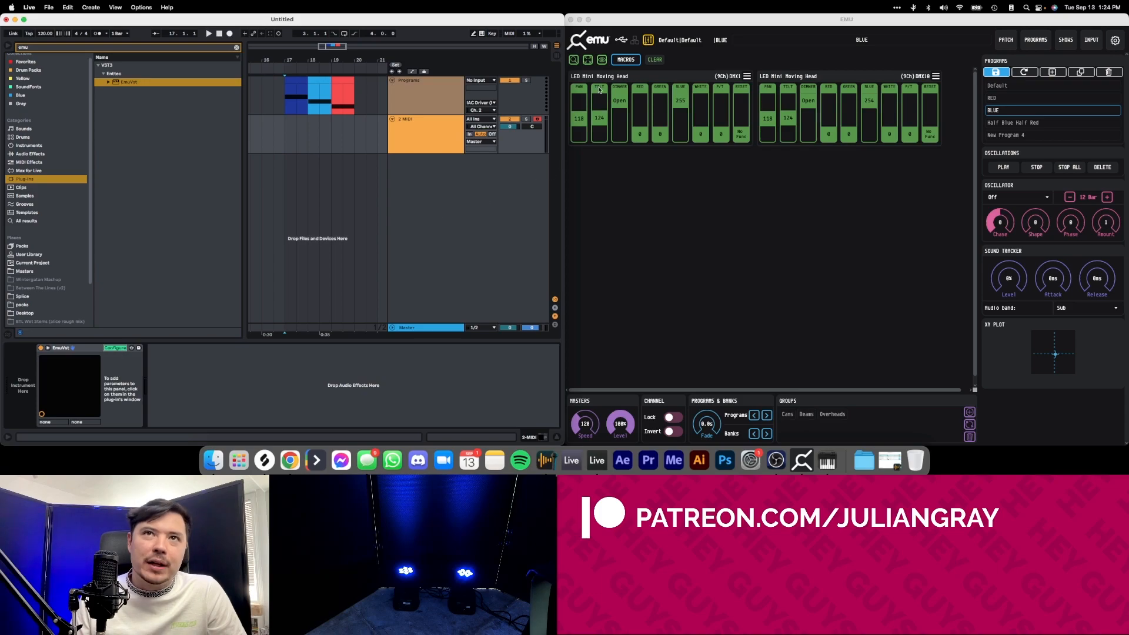
left_click(628, 90)
right_click(624, 89)
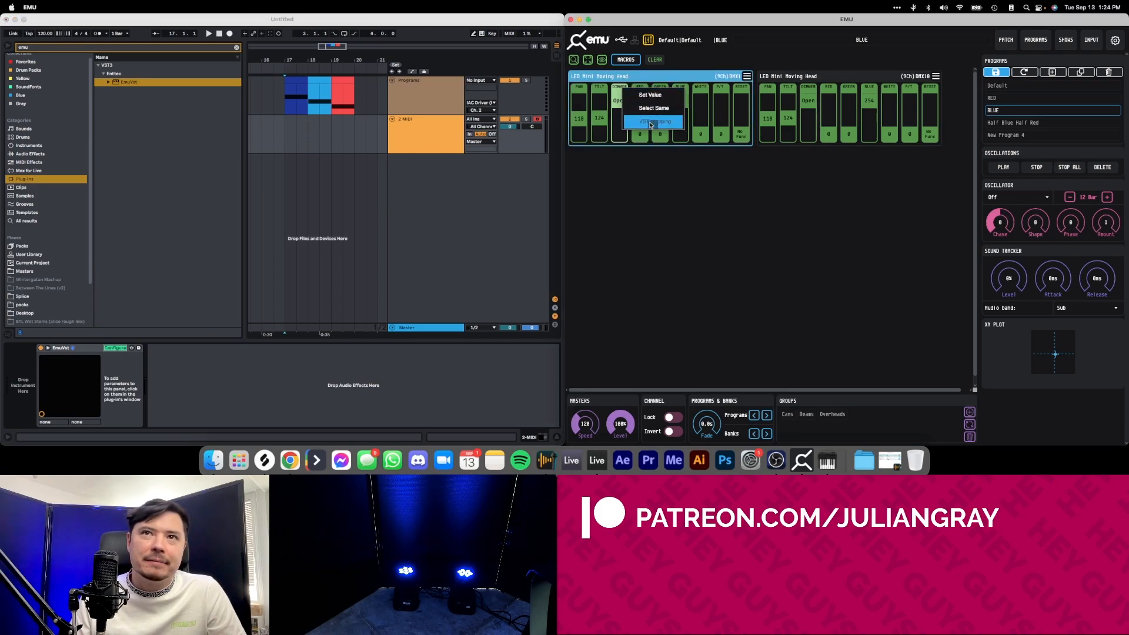
left_click(653, 122)
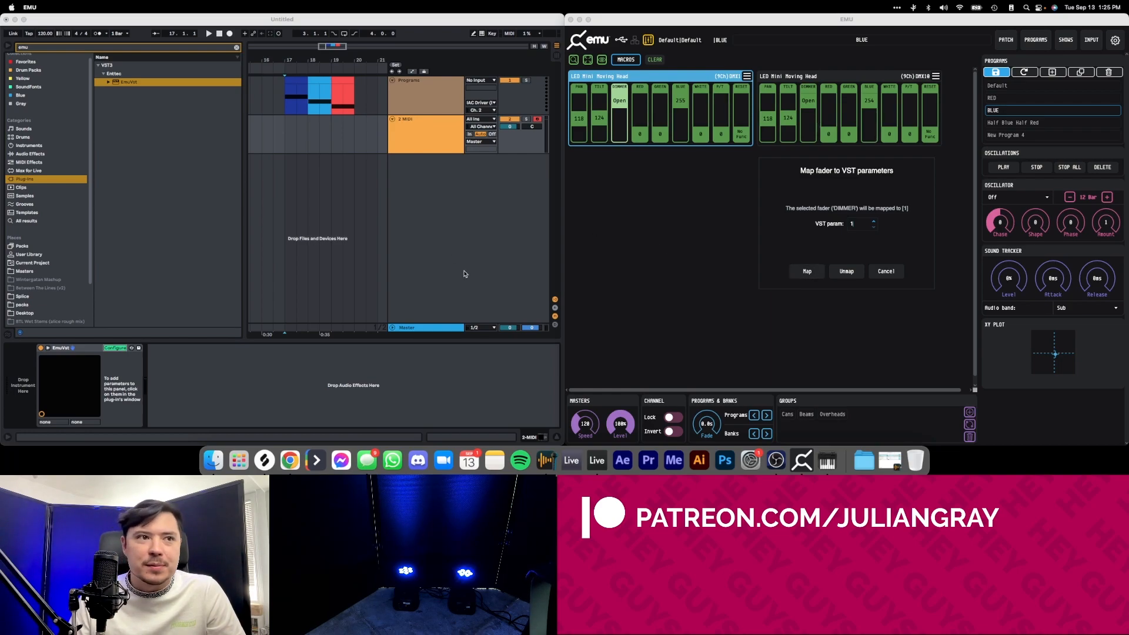
left_click(807, 272)
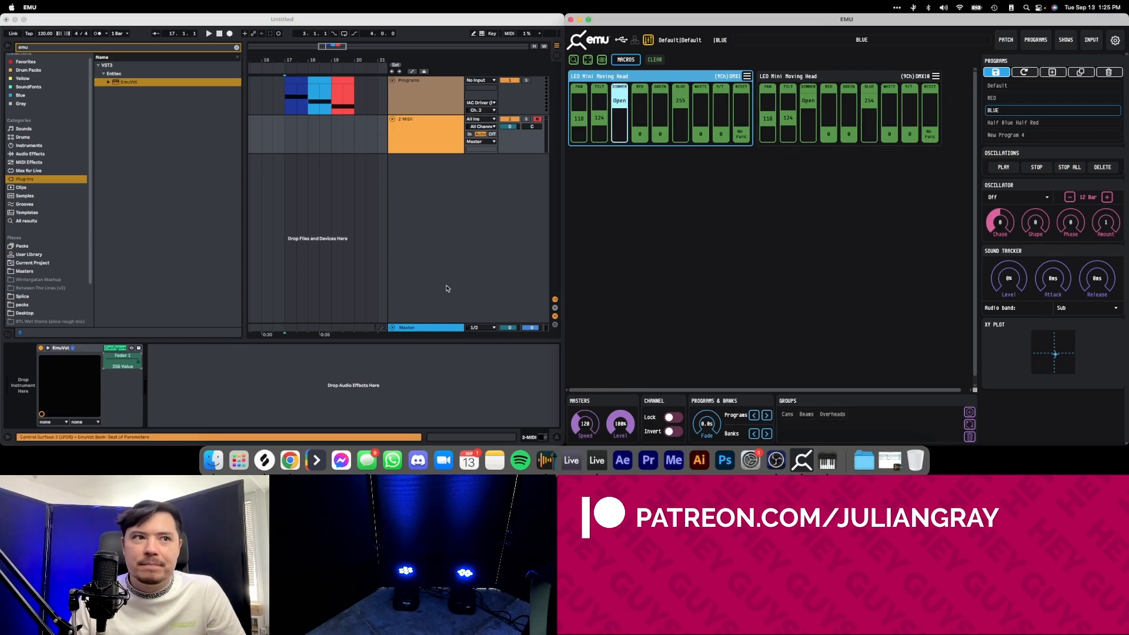
Leave EmuVst's configure mode and sweep its Fader 1 parameter to test the dimmer control.
left_click(124, 347)
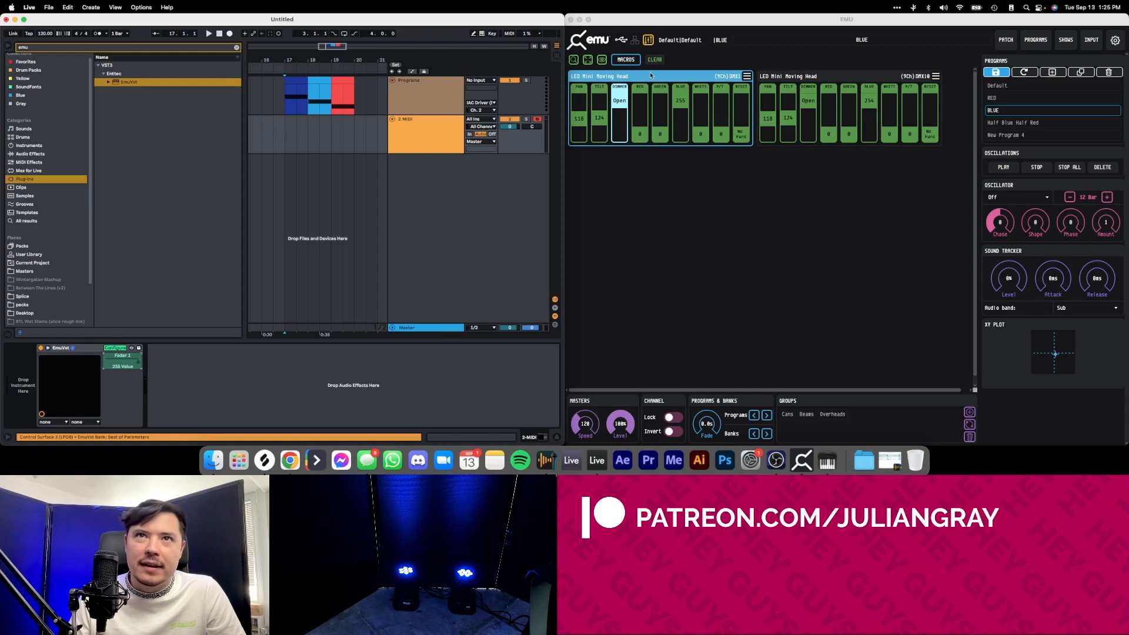
left_click(116, 348)
mouse_move(138, 362)
left_mouse_down()
mouse_move(106, 362)
mouse_move(138, 362)
left_mouse_up()
left_click_drag(138, 362, 106, 362)
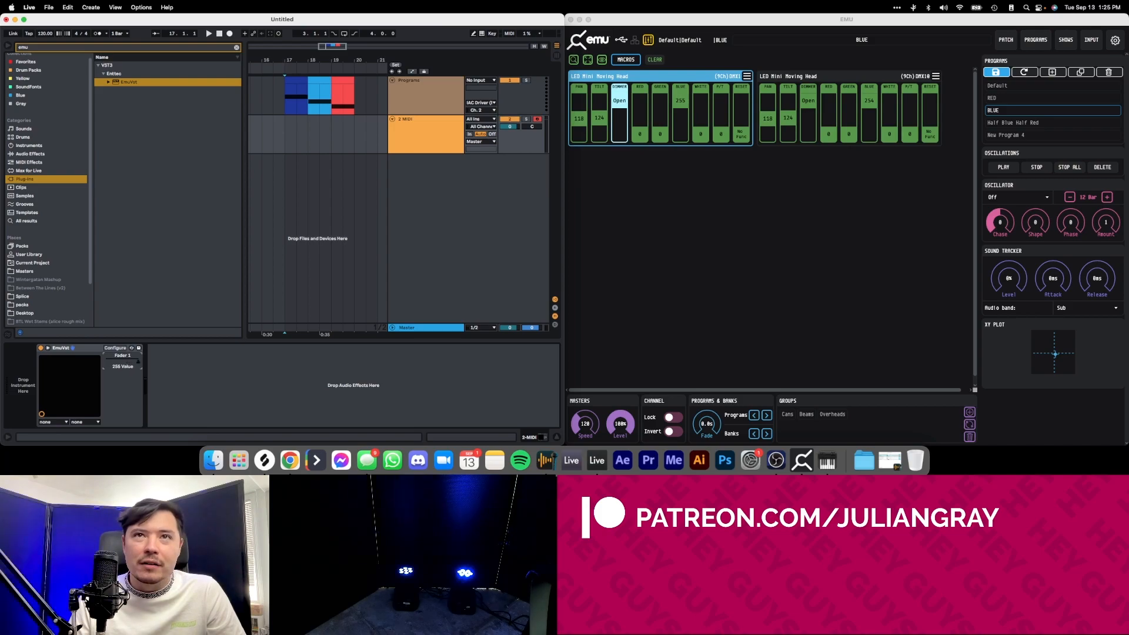
Map the second moving head's DIMMER fader to VST parameter 1 and sweep EmuVst's Fader 1 to test both heads together.
left_click(812, 94)
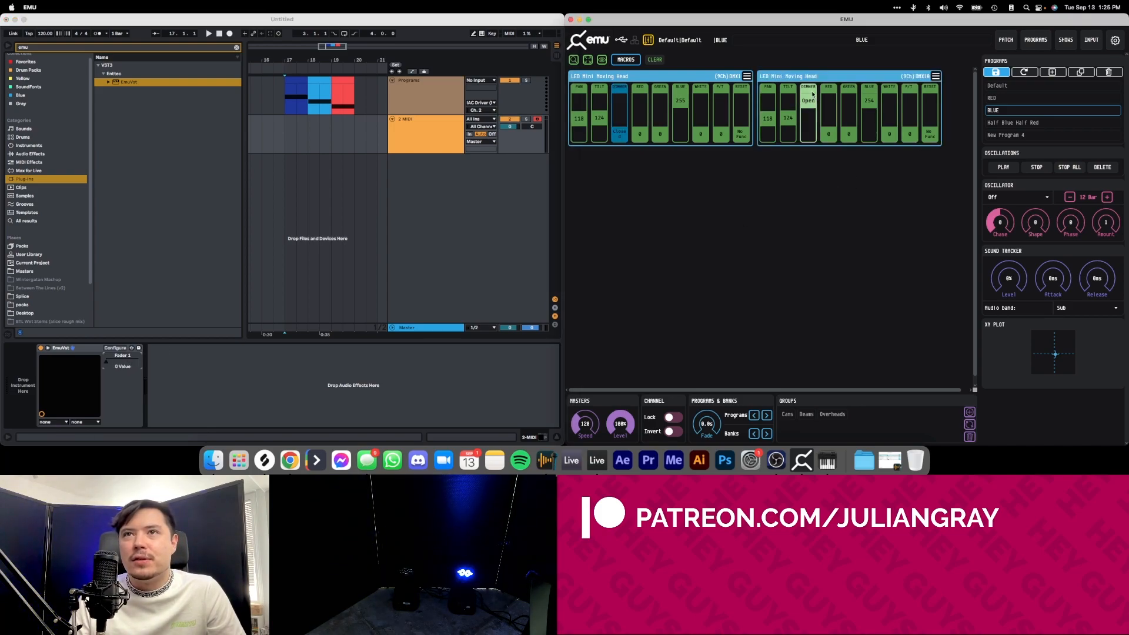
right_click(812, 101)
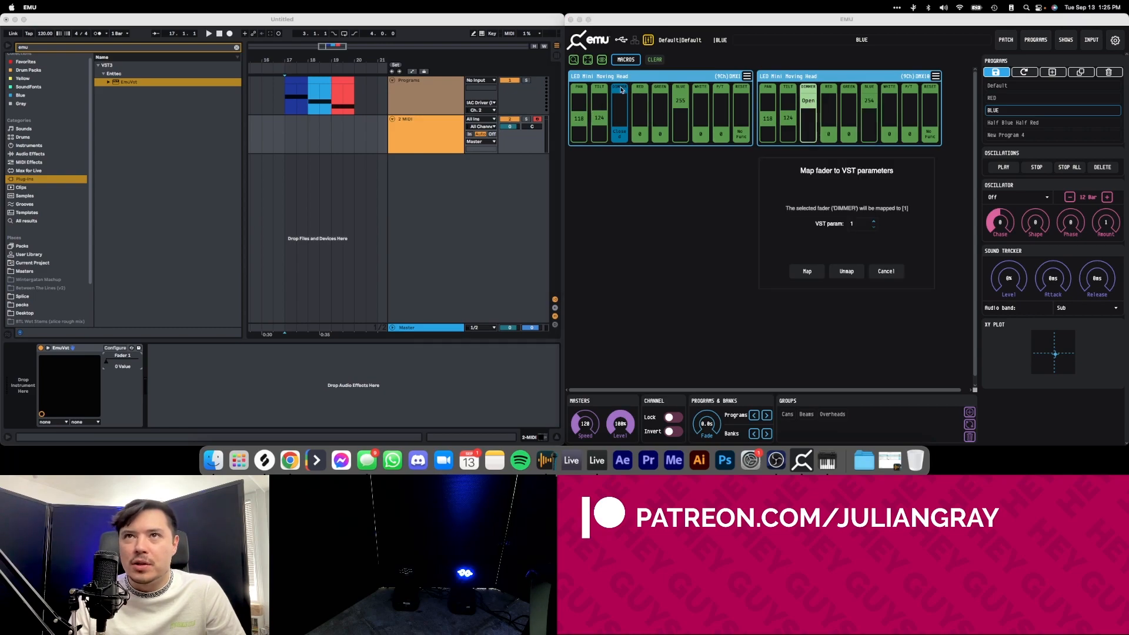
left_click(807, 271)
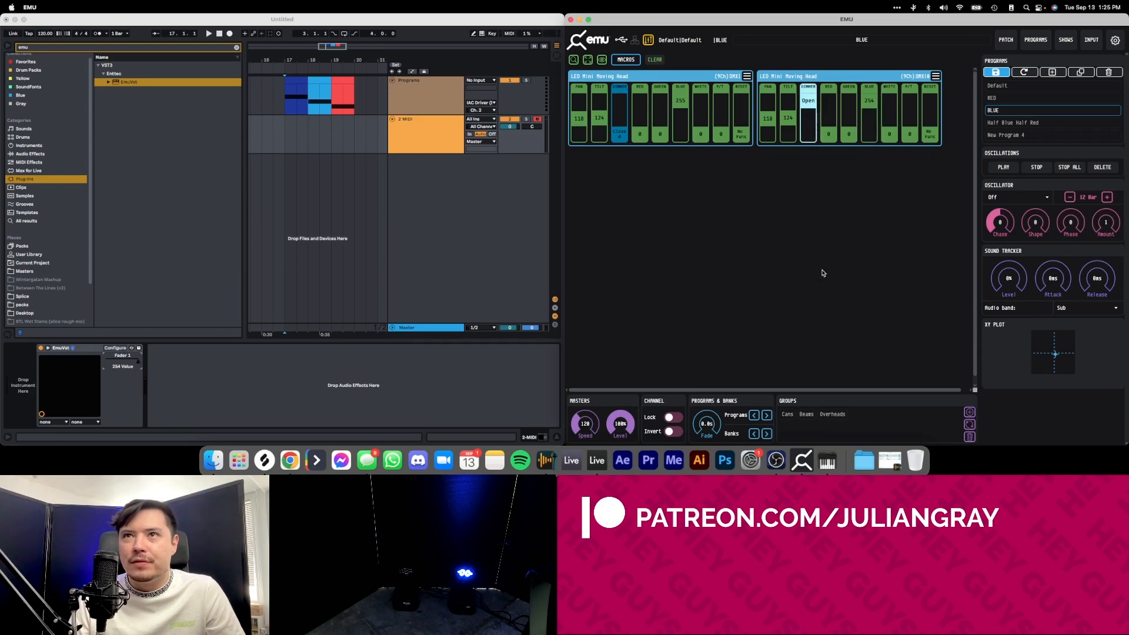
left_click(134, 358)
mouse_move(121, 360)
left_mouse_down()
mouse_move(104, 360)
mouse_move(138, 359)
mouse_move(106, 360)
left_mouse_up()
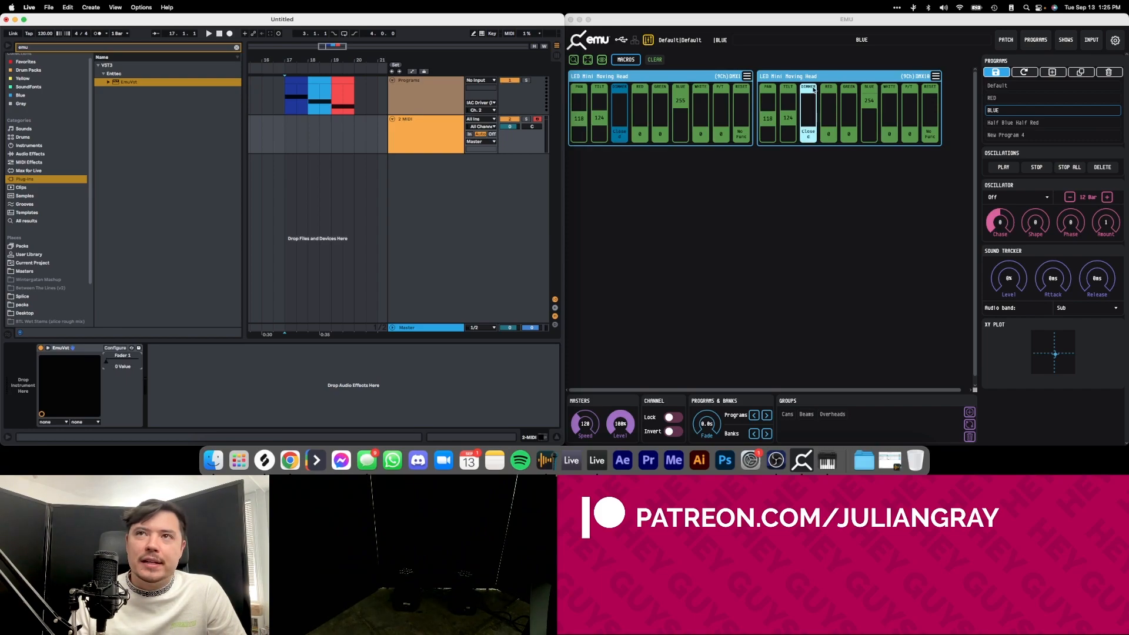
Unmap the second moving head's DIMMER fader from VST parameter 1.
right_click(813, 89)
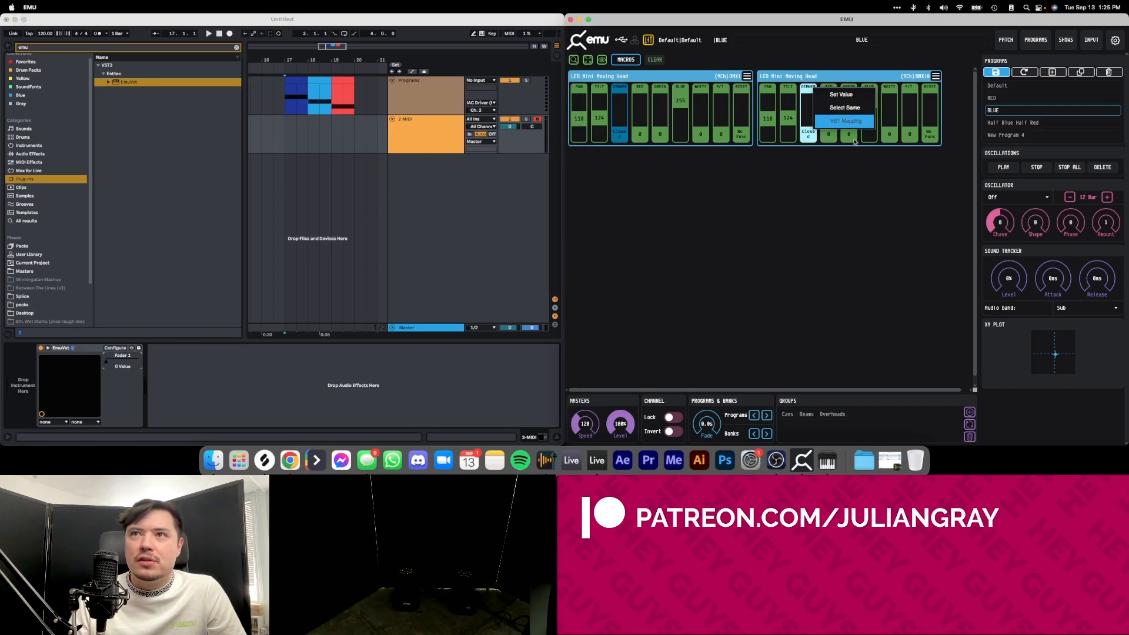
left_click(829, 121)
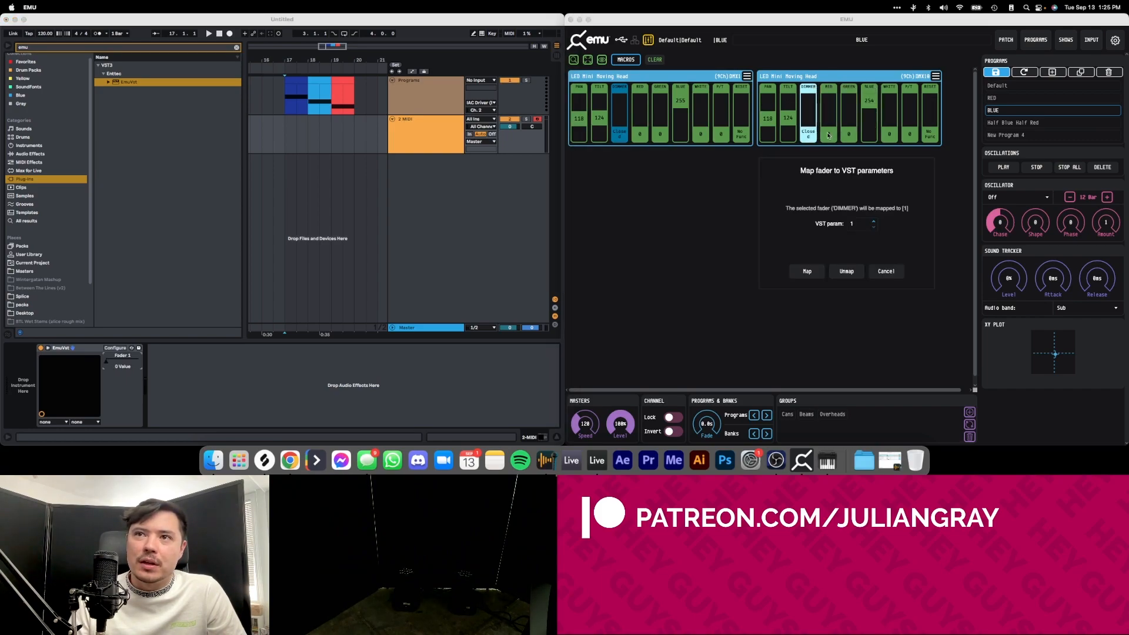
left_click(854, 274)
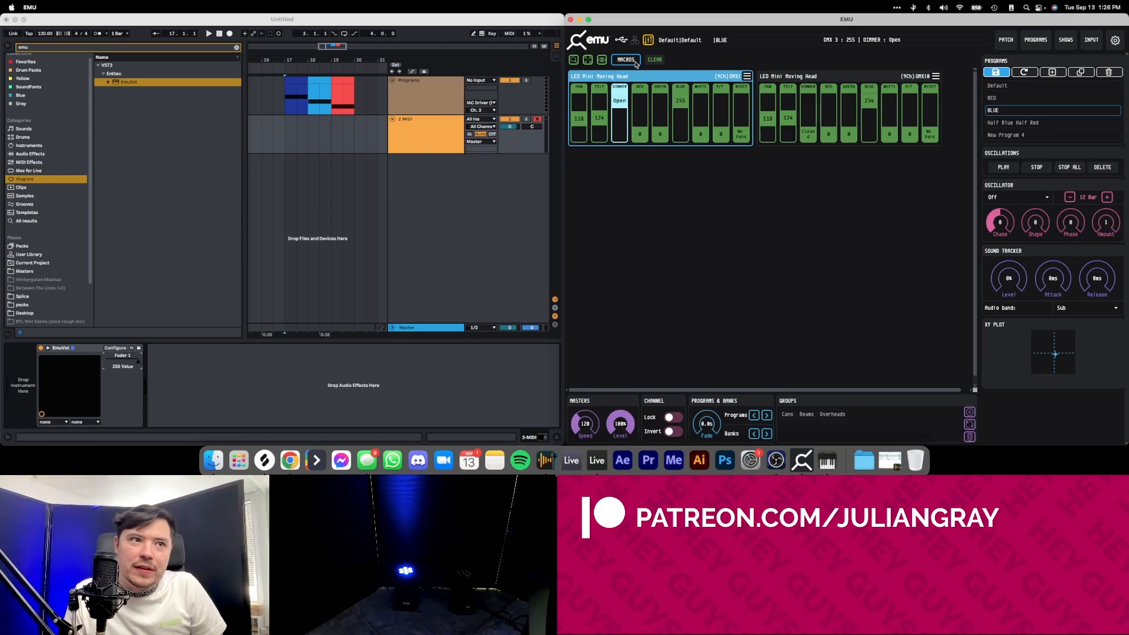
Map the second moving head's DIMMER fader to VST parameter 2, adding Fader 2 to EmuVst's configured parameters, and test both faders.
right_click(810, 139)
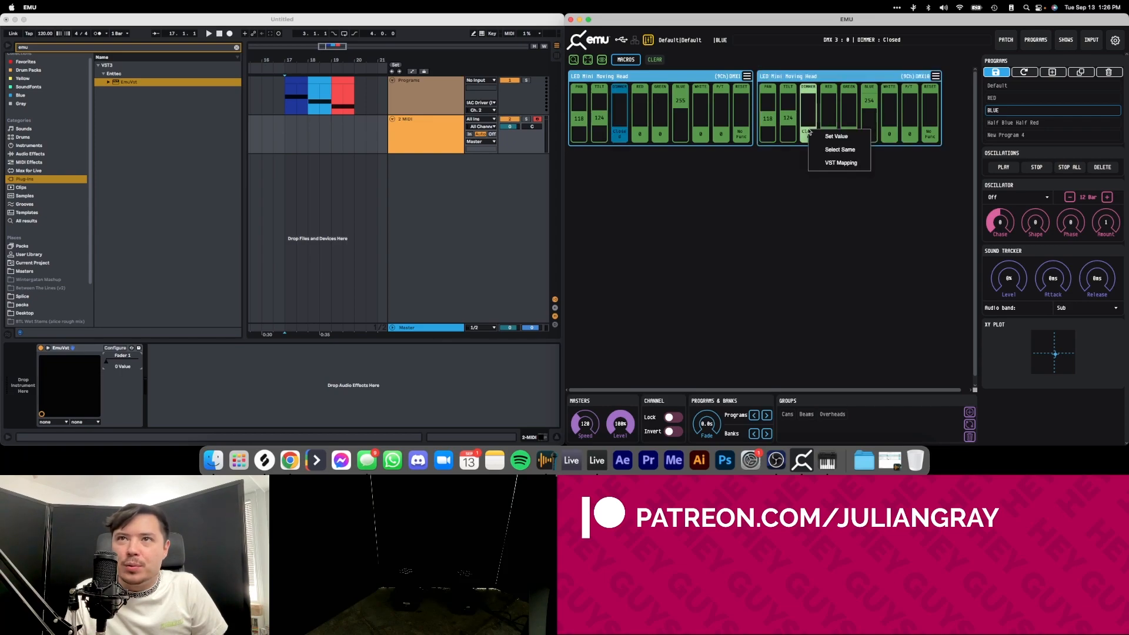
left_click(841, 162)
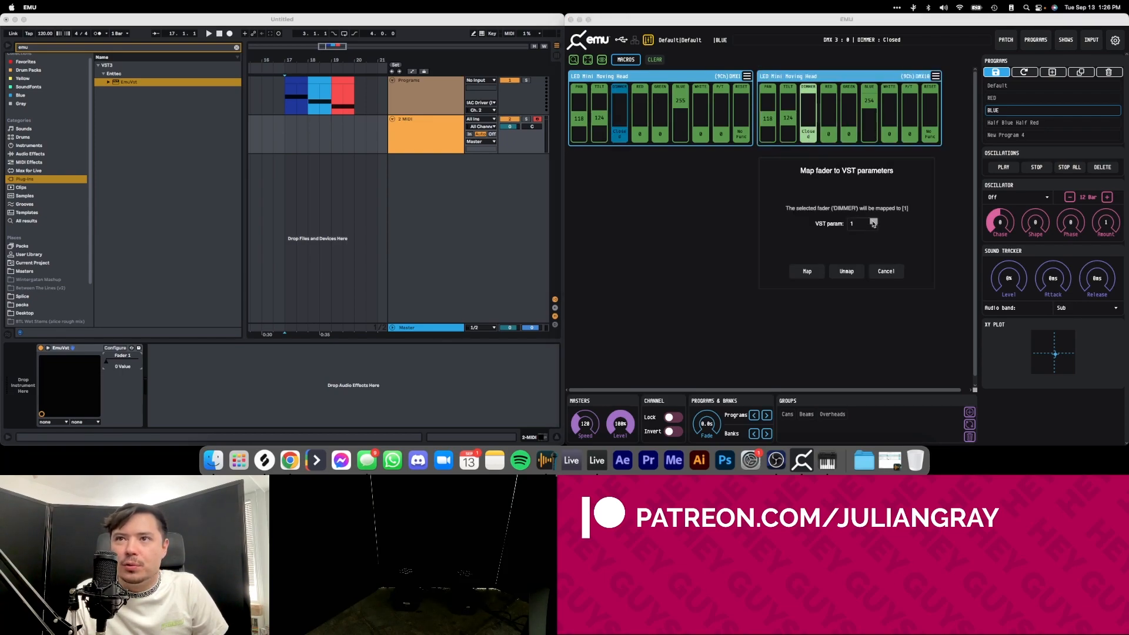
left_click(806, 271)
left_click(116, 348)
left_click(109, 348)
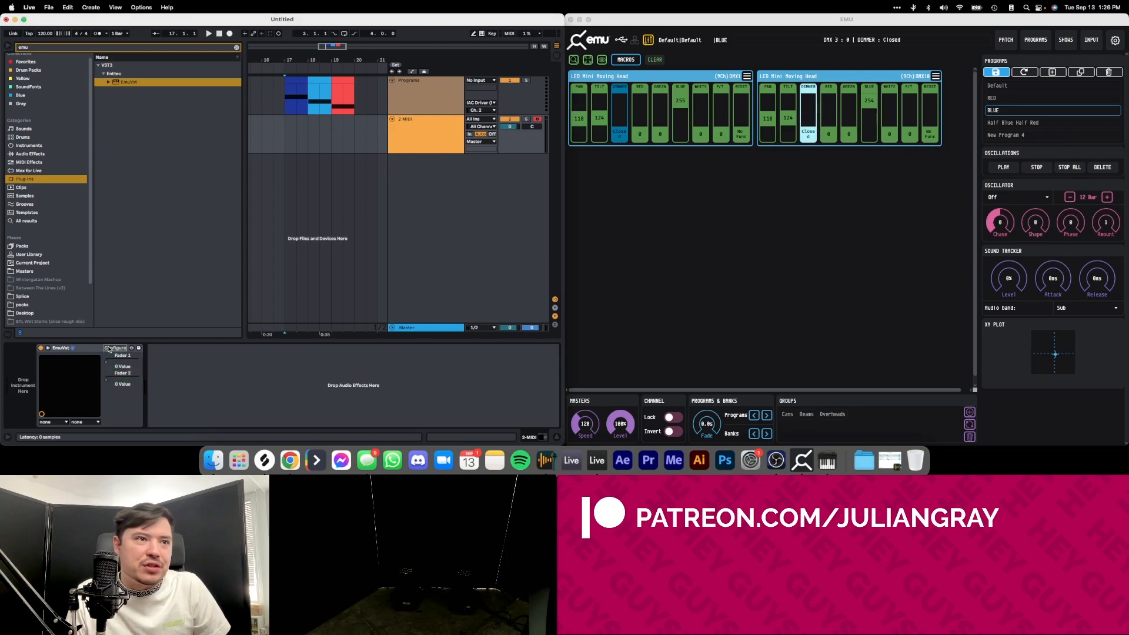
mouse_move(108, 362)
left_mouse_down()
mouse_move(138, 362)
mouse_move(108, 362)
mouse_move(138, 362)
mouse_move(182, 393)
mouse_move(107, 379)
left_mouse_up()
left_click(763, 184)
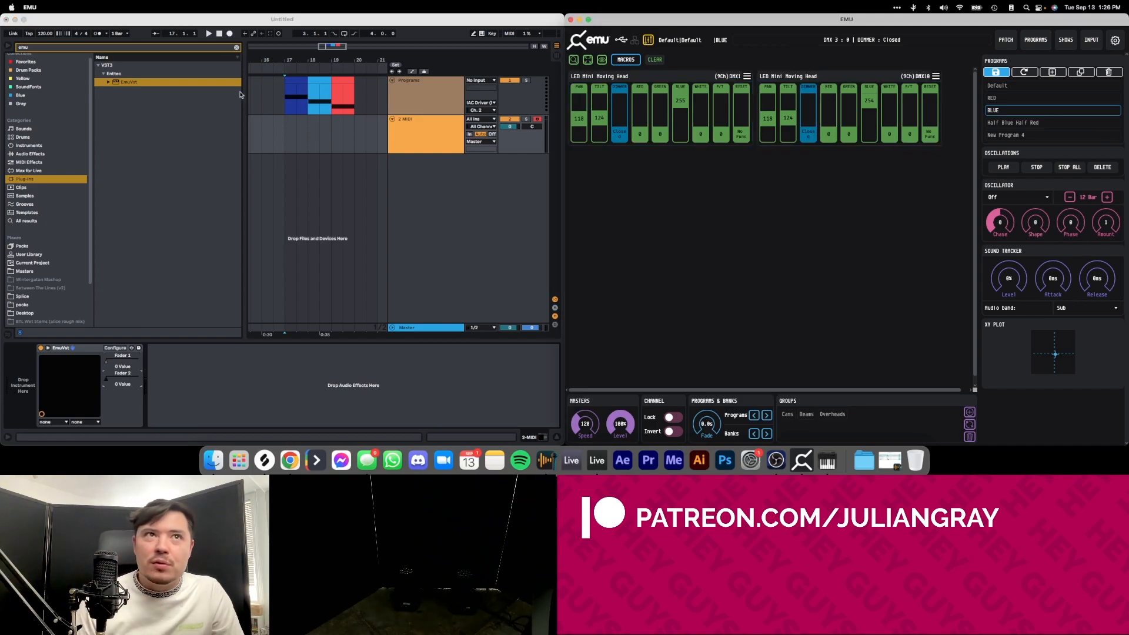
Play the red program clip from bar 19 to check the lights while both dimmers are closed.
left_click(308, 101)
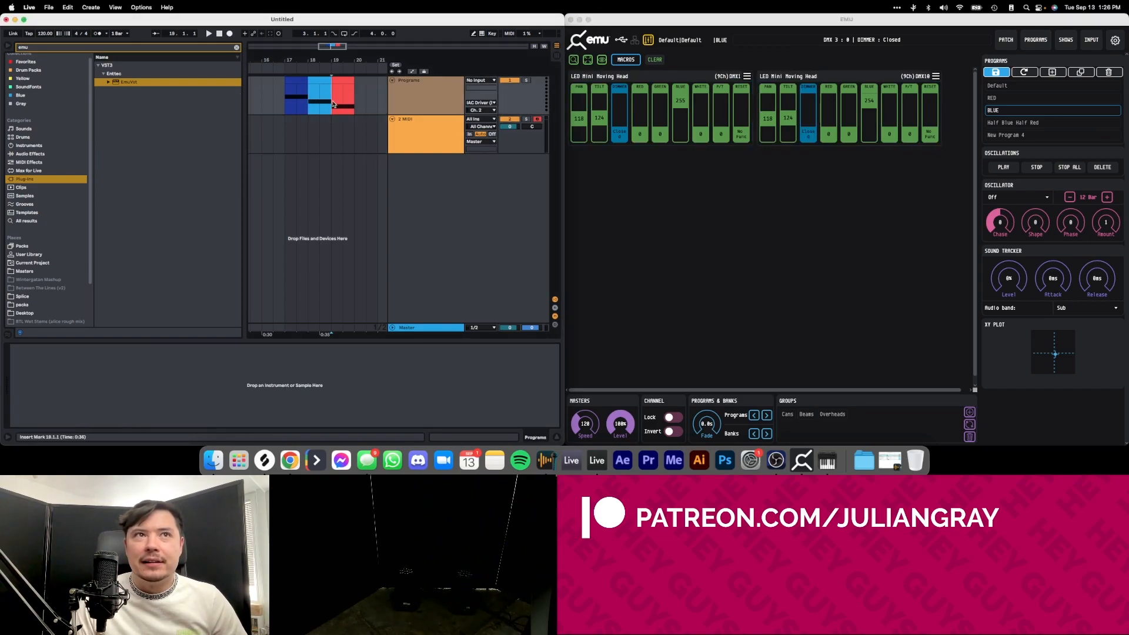
key("space")
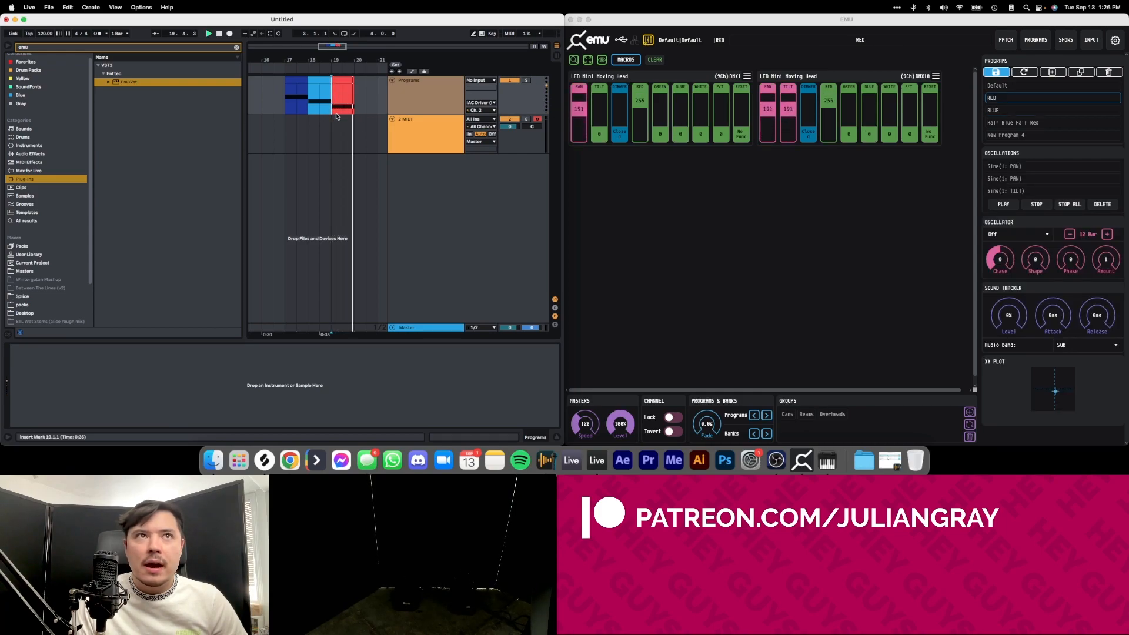
key("space")
Raise EmuVst's Fader 1 and Fader 2 parameters until both moving heads' dimmers are fully open.
left_click(423, 131)
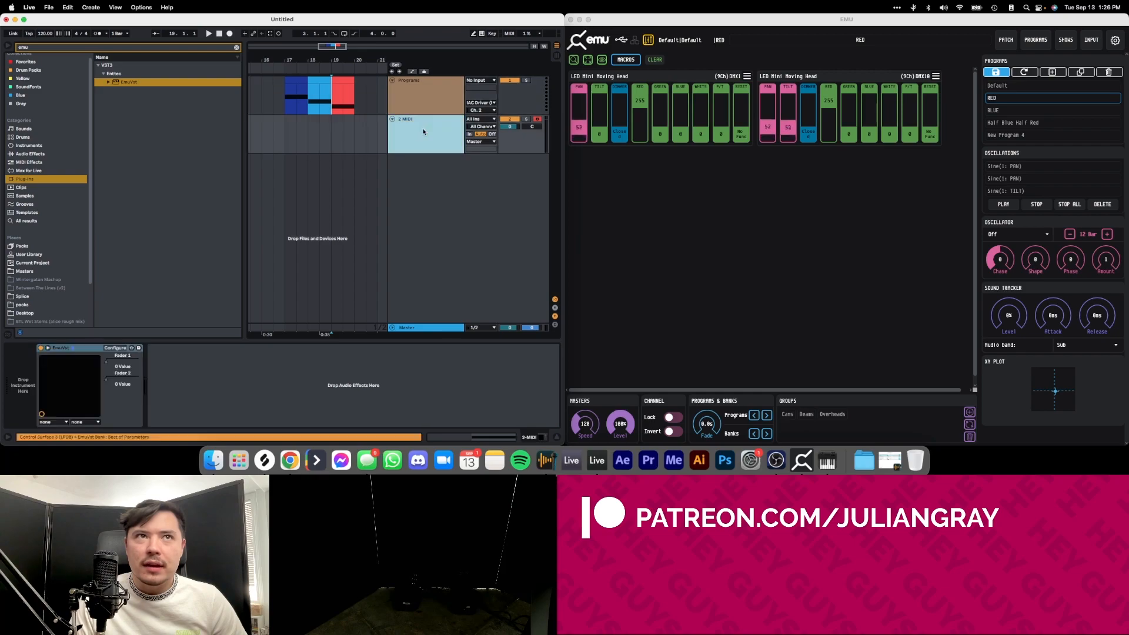
left_click(123, 366)
mouse_move(107, 362)
left_mouse_down()
mouse_move(139, 362)
mouse_move(107, 362)
mouse_move(138, 362)
mouse_move(110, 379)
left_mouse_up()
left_click_drag(114, 379, 117, 380)
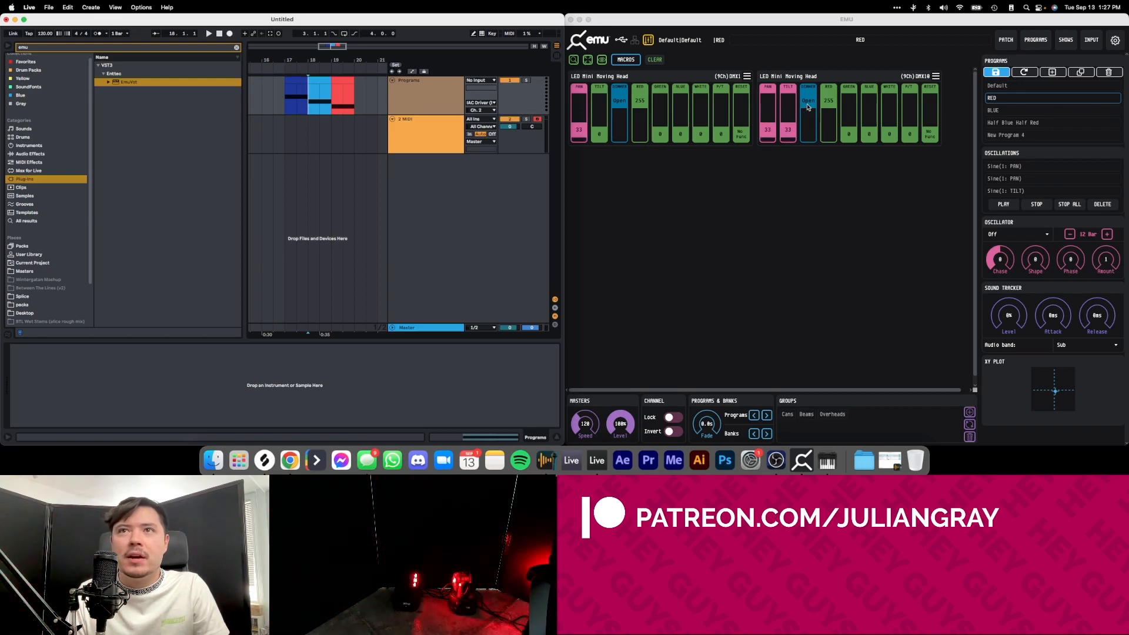
Replay the red program clip from bar 19 to check the movement with both dimmers open.
left_click(333, 99)
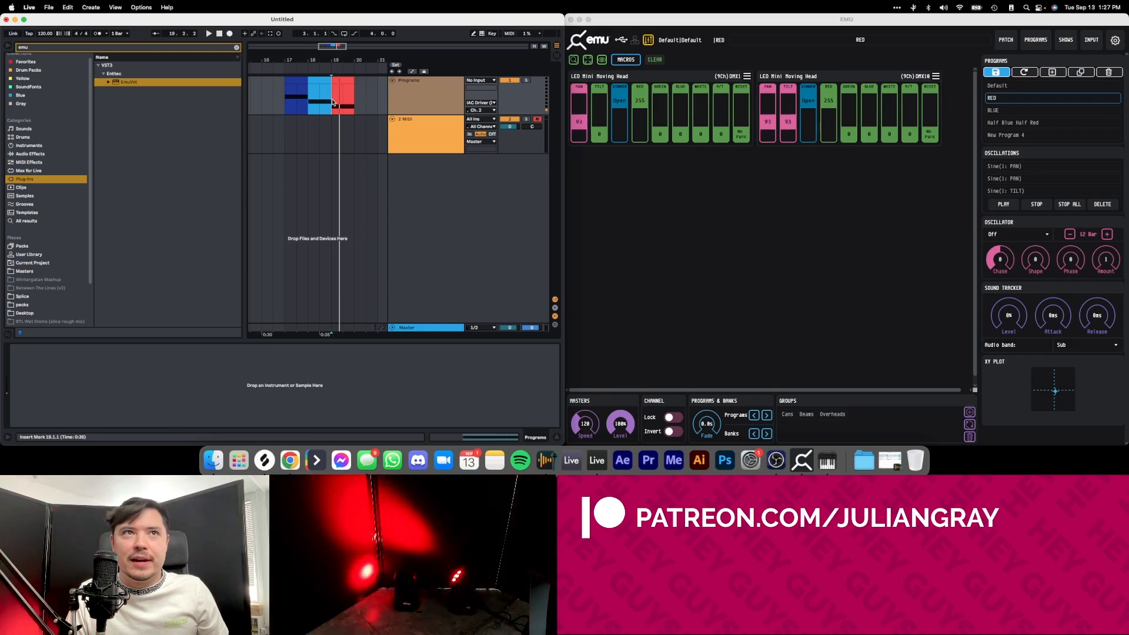
key("space")
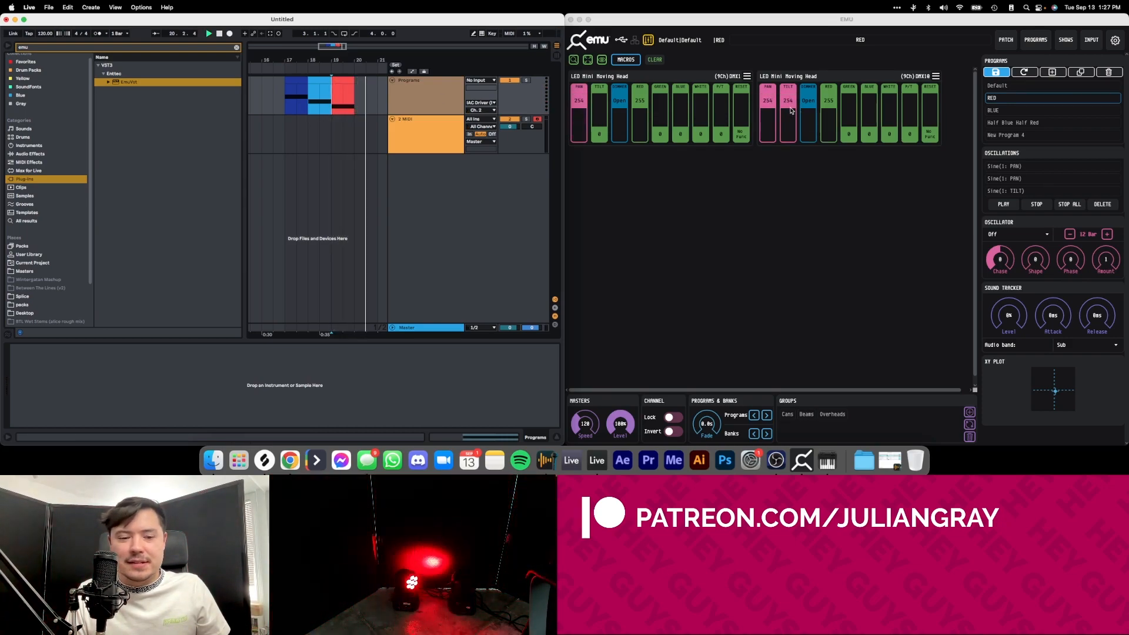
key("space")
key("space")
Adjust both moving heads' DIMMER faders directly in EMU to test their link to the EmuVst parameters.
left_click(617, 171)
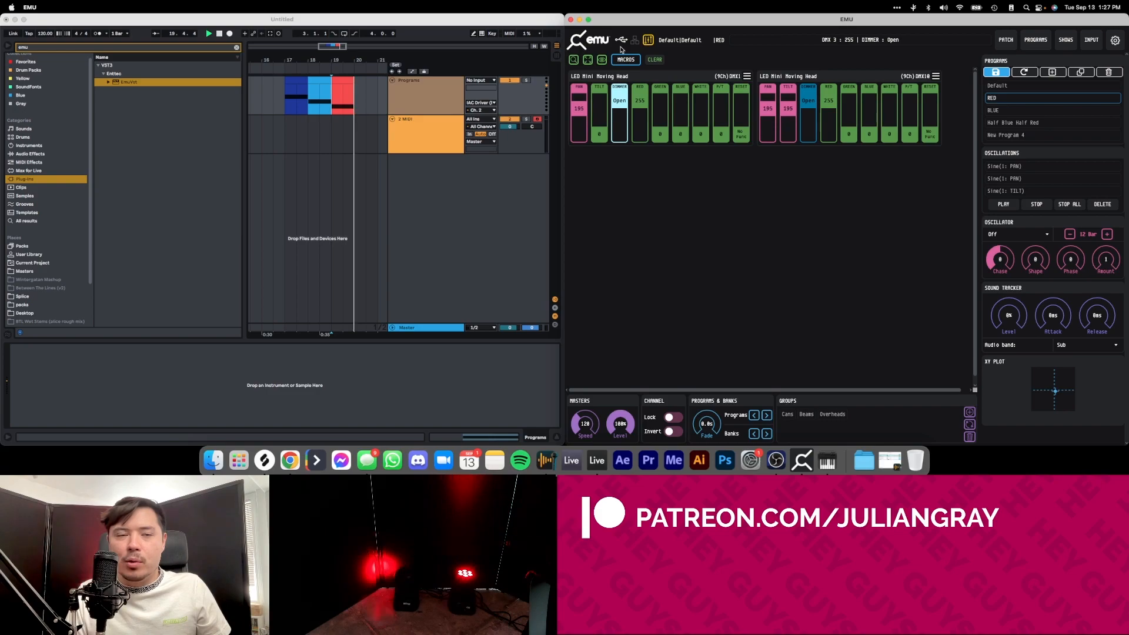
left_click(620, 77)
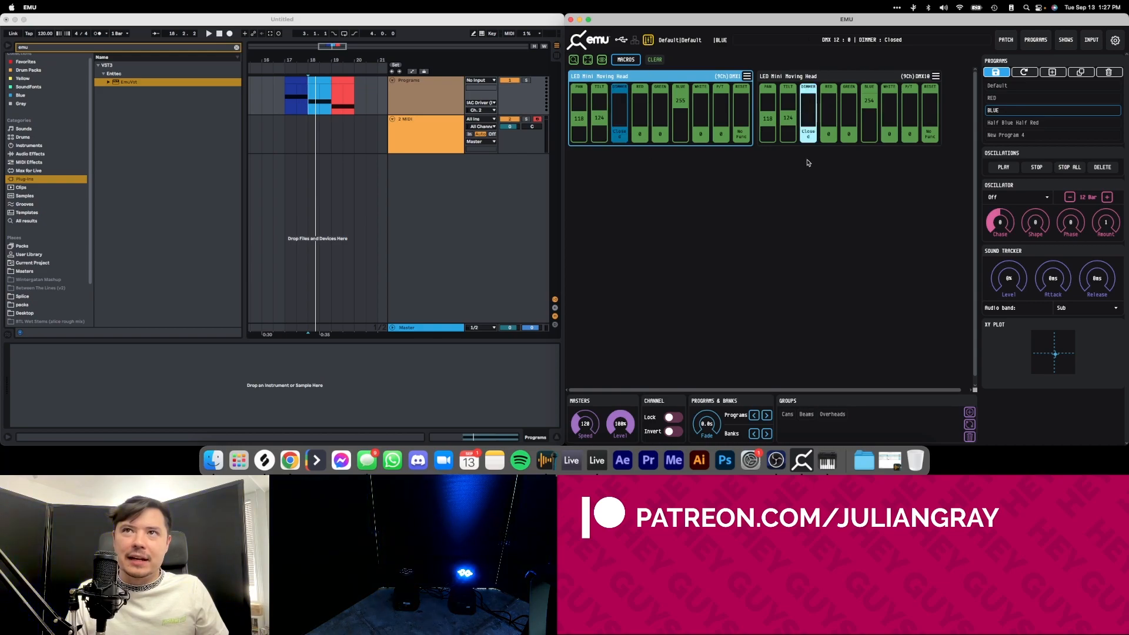
left_click_drag(808, 165, 809, 100)
Show automation in the arrangement, shape EmuVst's Fader 2 envelope within bar 18, and give it its own automation lane.
left_click(297, 100)
left_click(308, 100)
key("a")
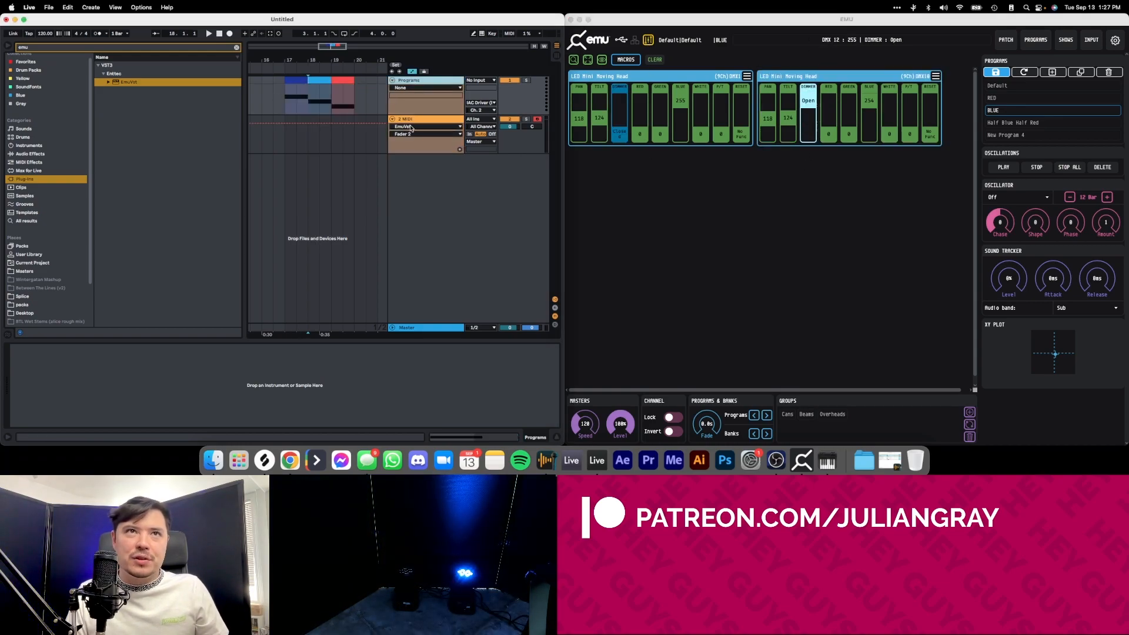
left_click(332, 127)
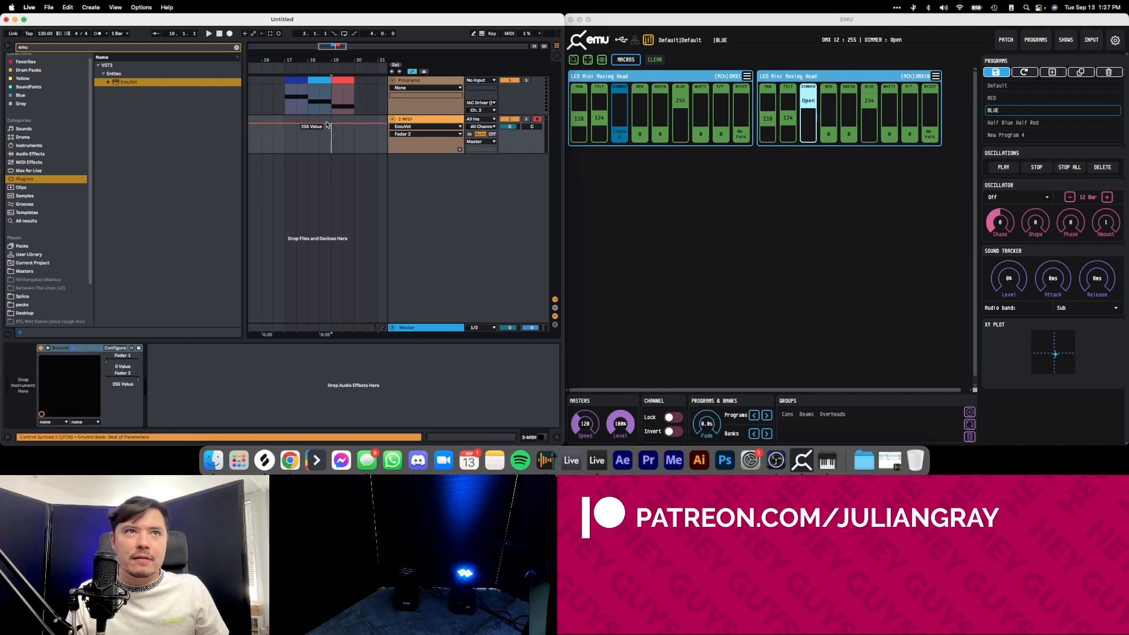
left_click_drag(322, 124, 320, 154)
left_click(459, 148)
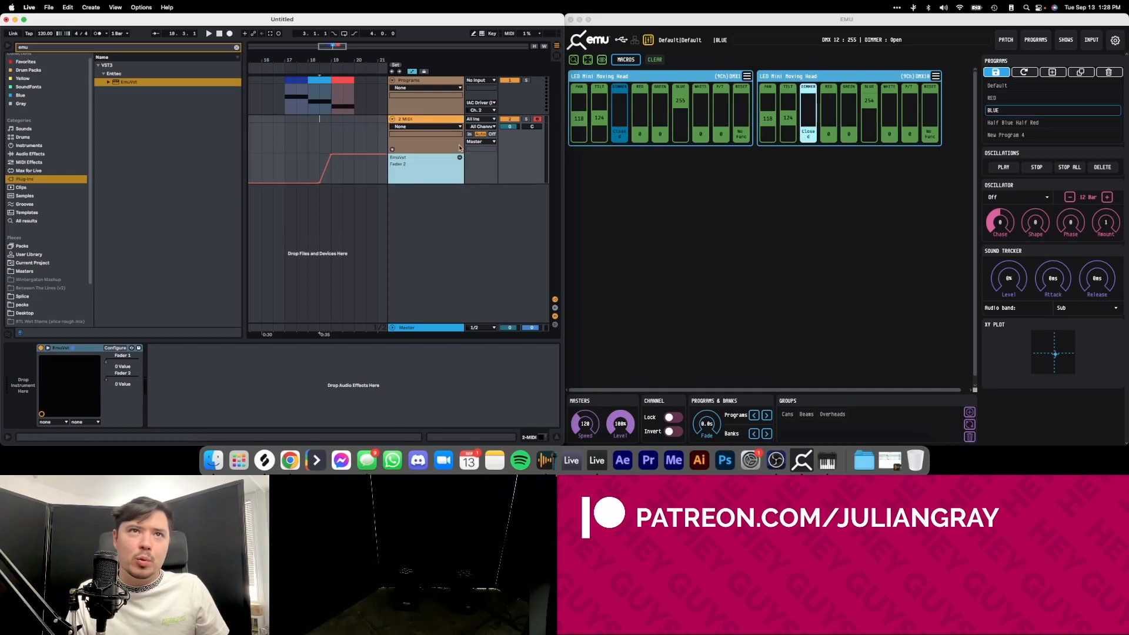
Show Fader 1's automation and shape one short peak in bar 18 for each of Fader 1 and Fader 2.
left_click(121, 355)
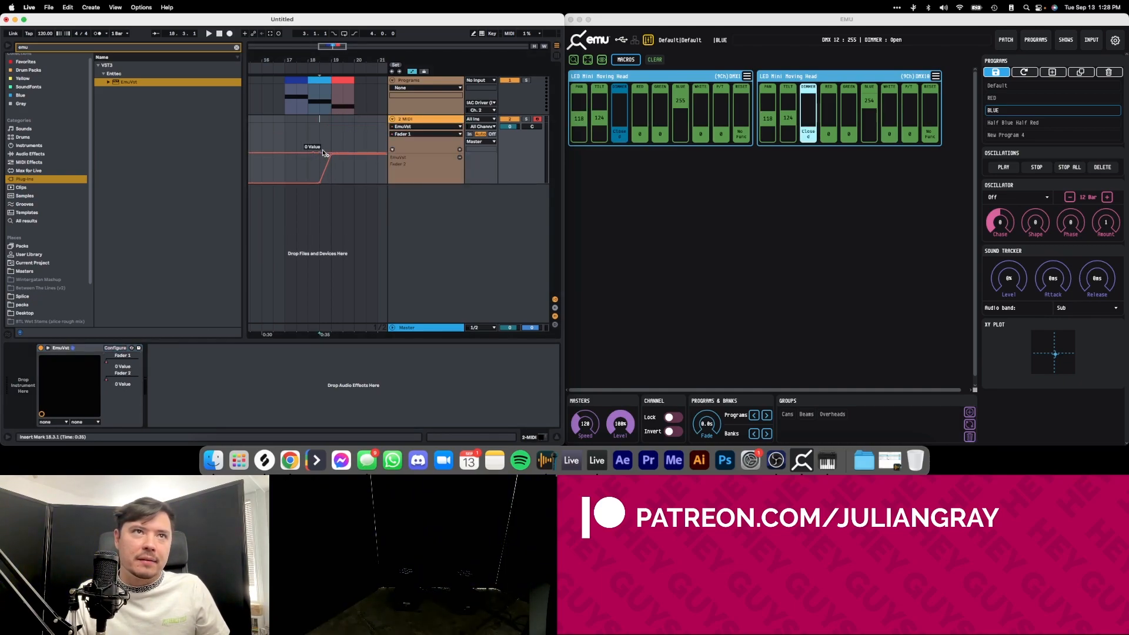
key("super+z")
left_click(307, 168)
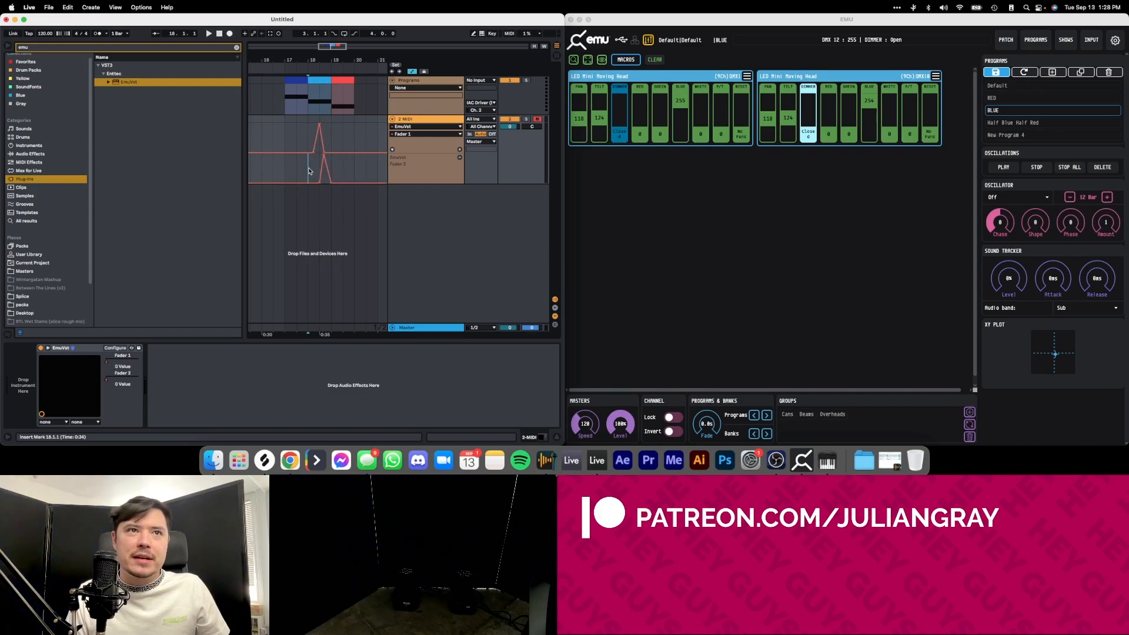
left_click(334, 140)
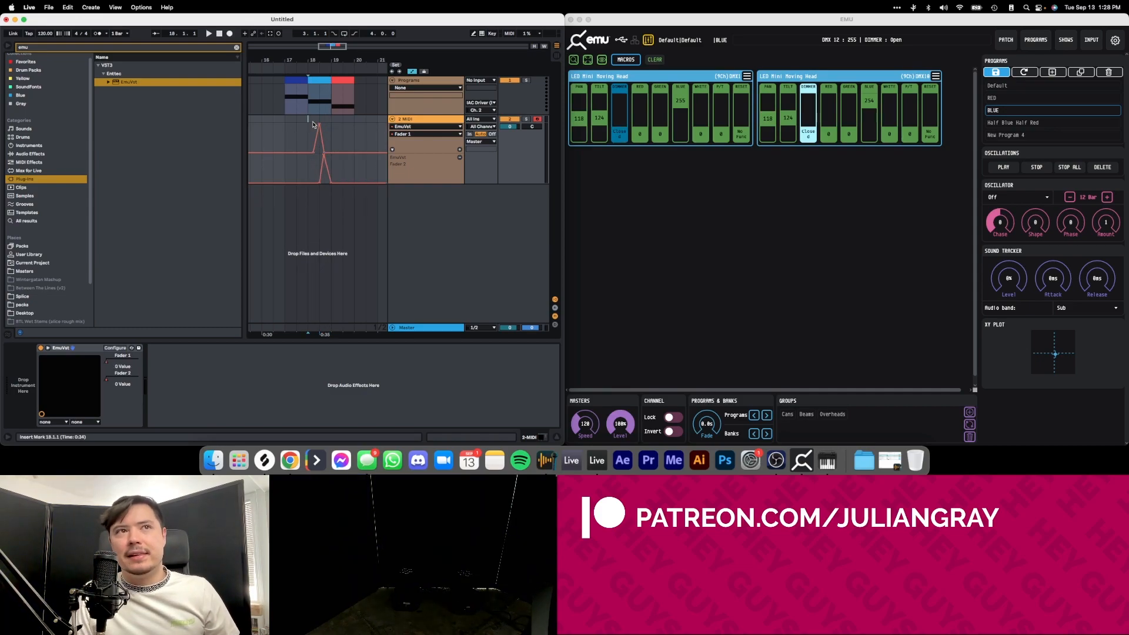
Set the first moving head's DIMMER fader in EMU to 133 and lower Fader 1's automation peak to match.
mouse_move(625, 134)
left_mouse_down()
mouse_move(627, 115)
mouse_move(619, 159)
mouse_move(622, 145)
left_mouse_up()
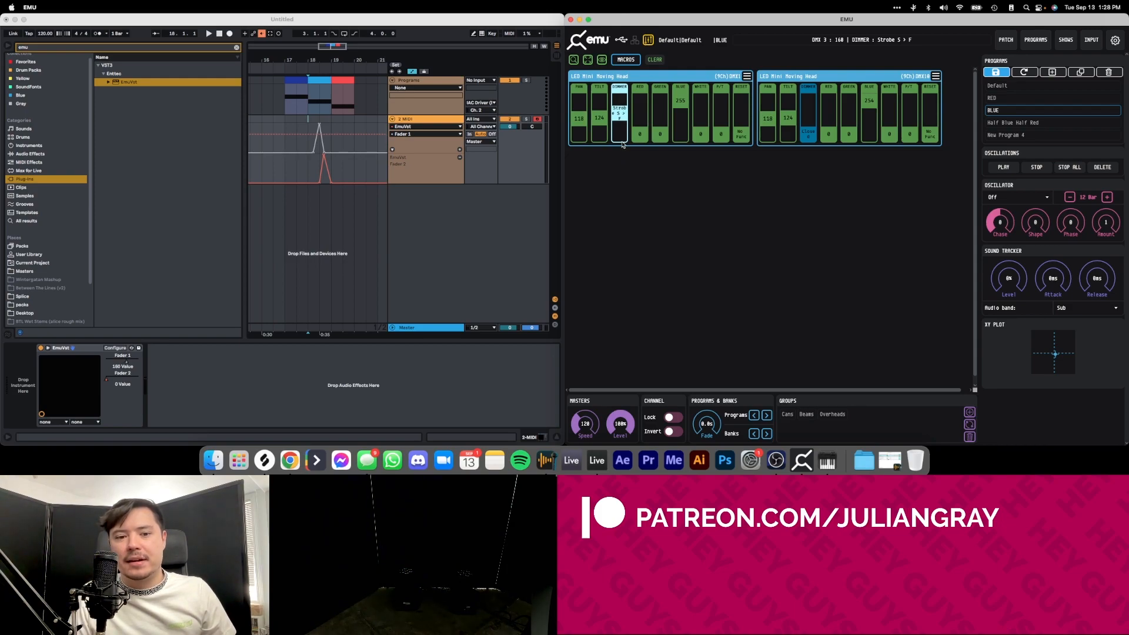
left_click_drag(622, 145, 621, 167)
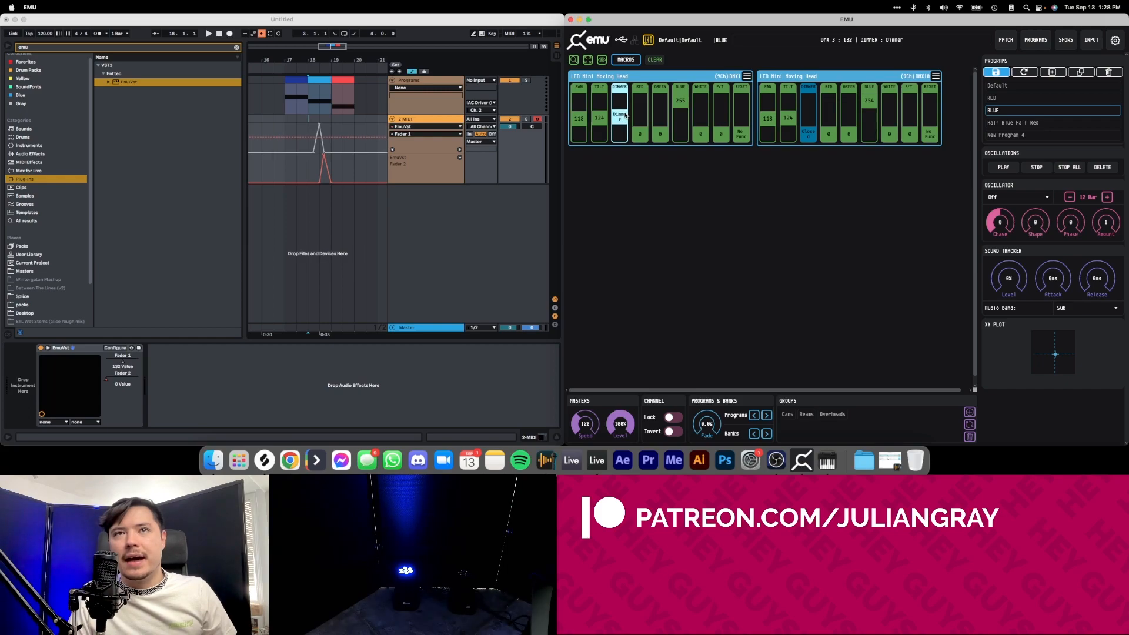
left_click_drag(625, 115, 625, 117)
left_click(262, 34)
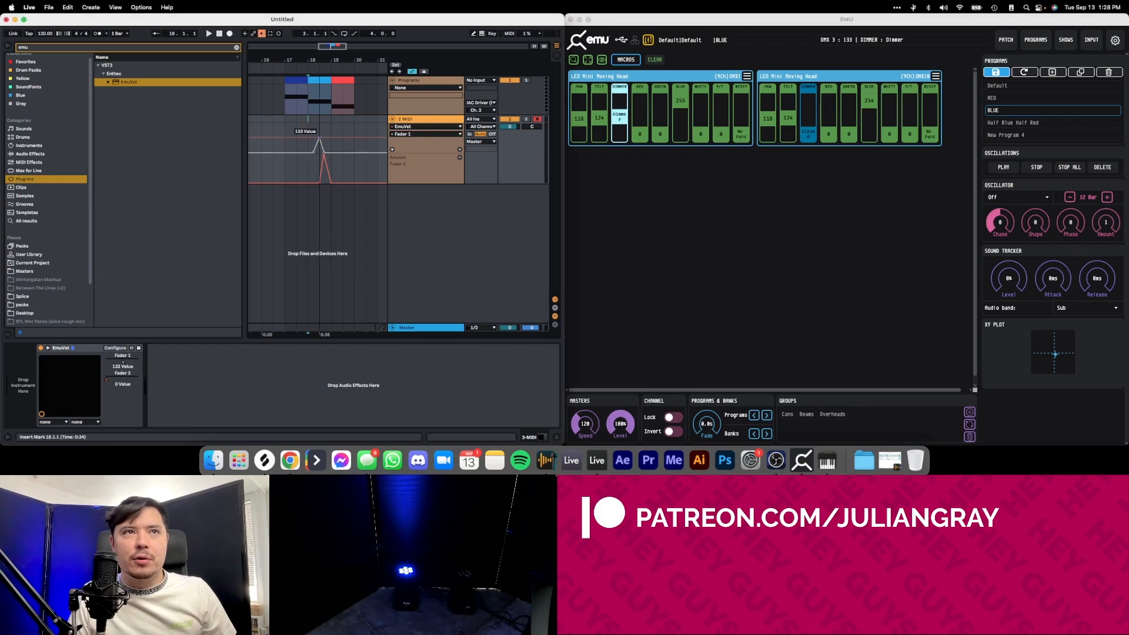
Play the arrangement through bar 18 to test the automated dimmer peaks.
key("space")
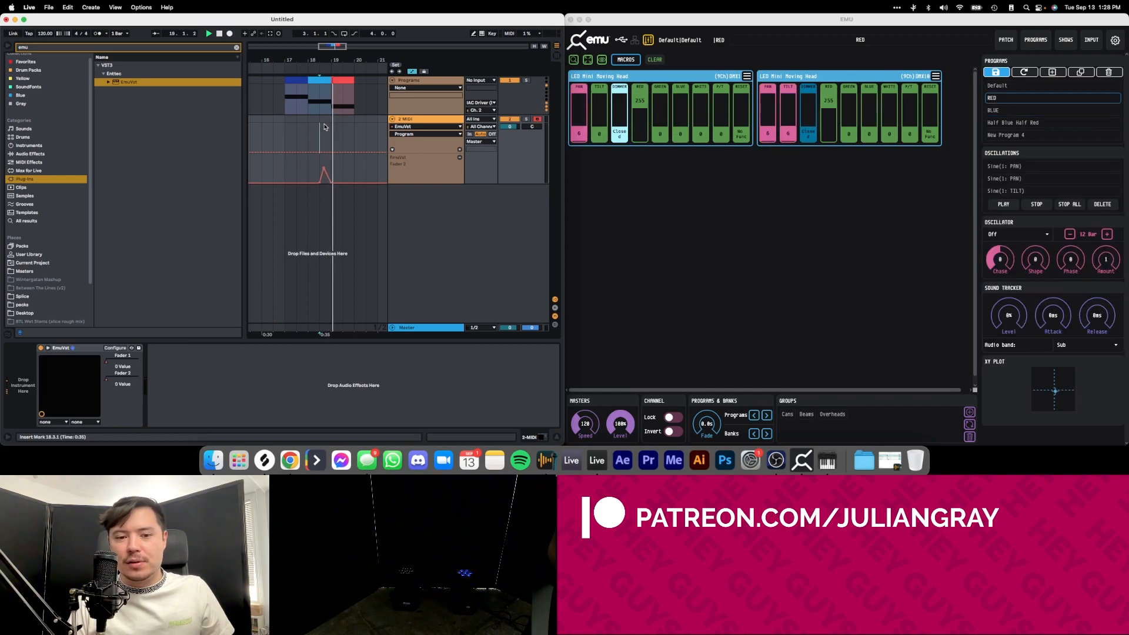
left_click(322, 112)
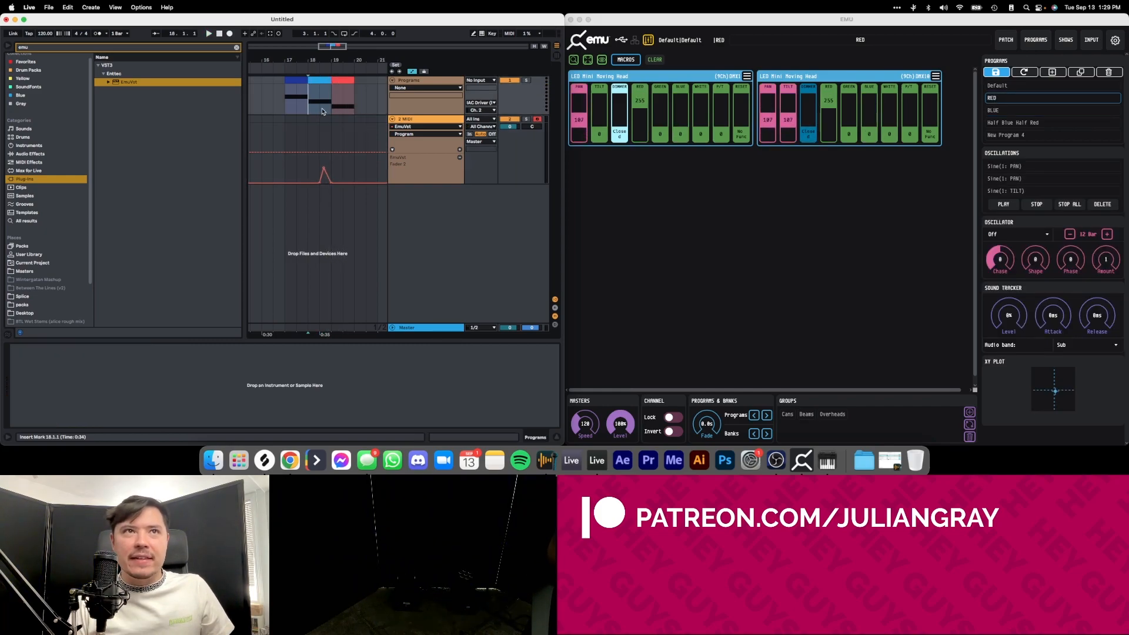
left_click(327, 138)
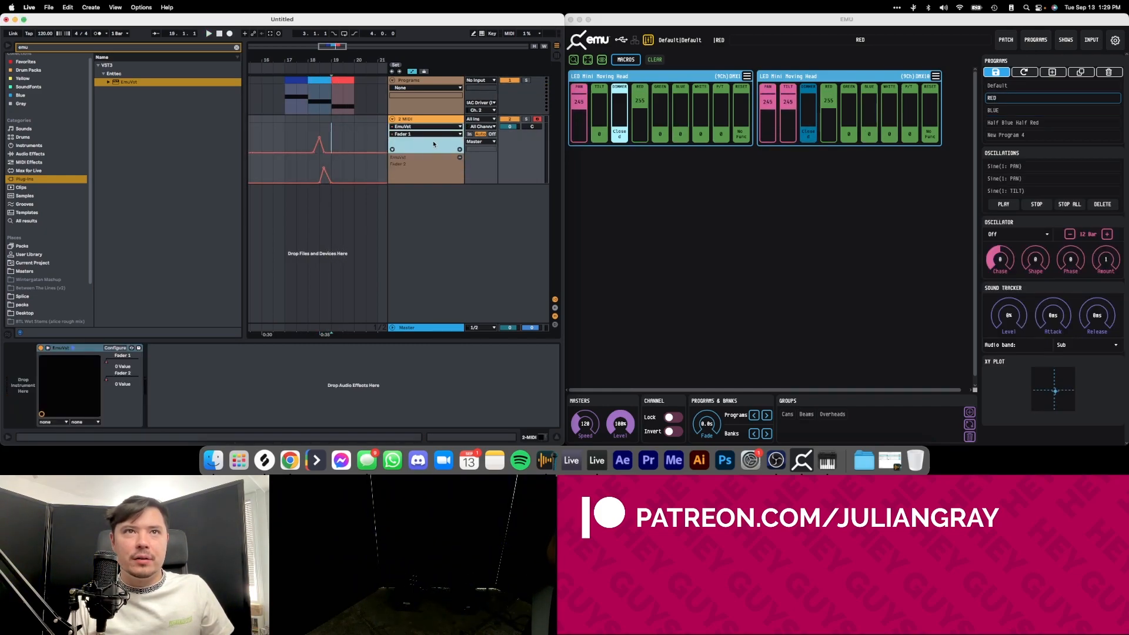
Give Fader 1 its own automation lane and create an empty one-bar MIDI clip at bar 18 above the fader automation.
left_click(459, 150)
left_click_drag(331, 142, 313, 121)
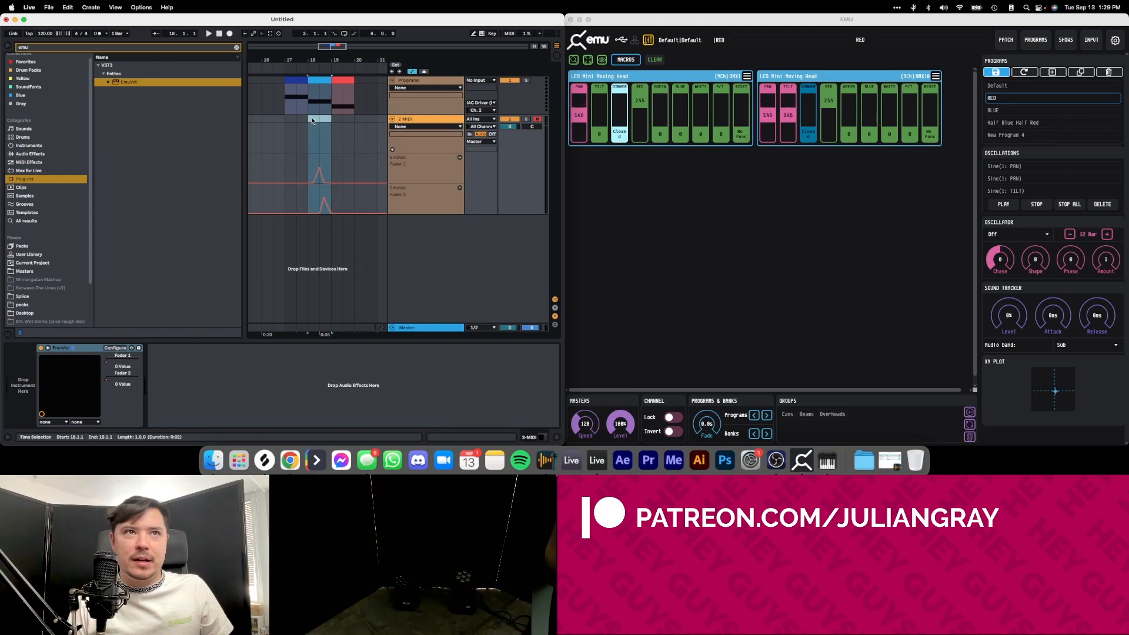
key("super+shift+m")
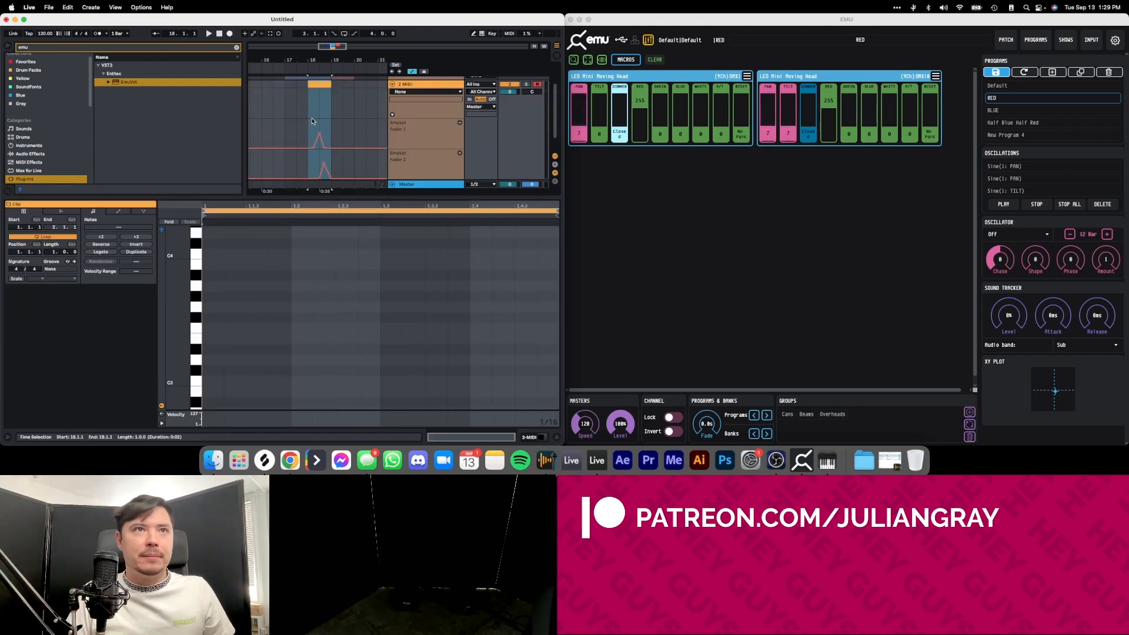
Move the empty MIDI clip together with its fader automation from bar 18 to bar 19.
left_click_drag(324, 117, 347, 118)
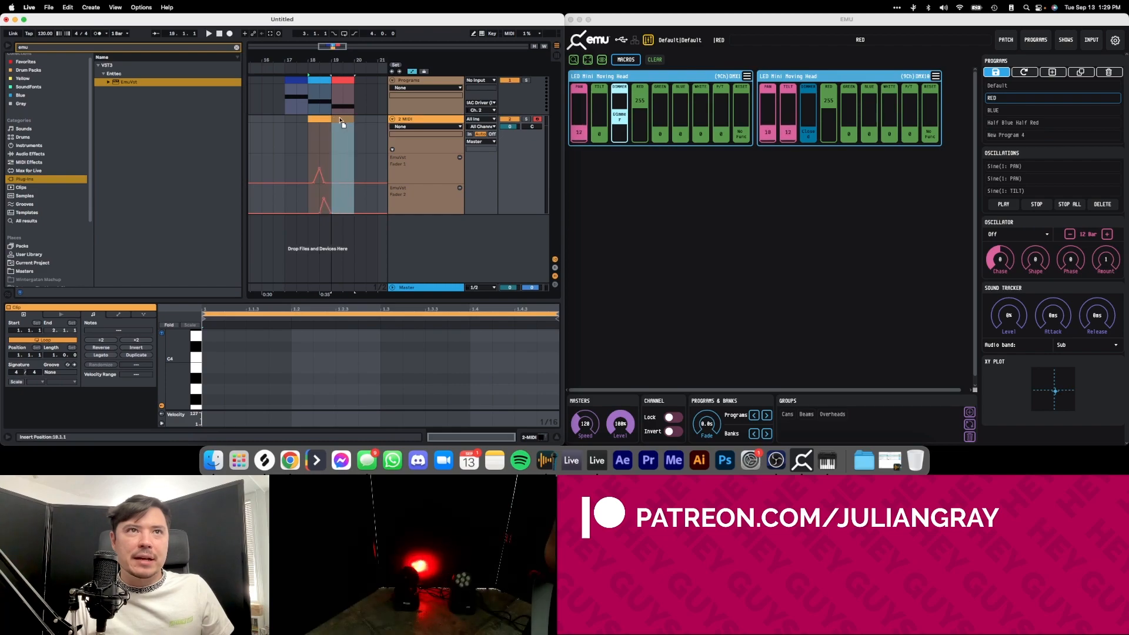
left_click(333, 141)
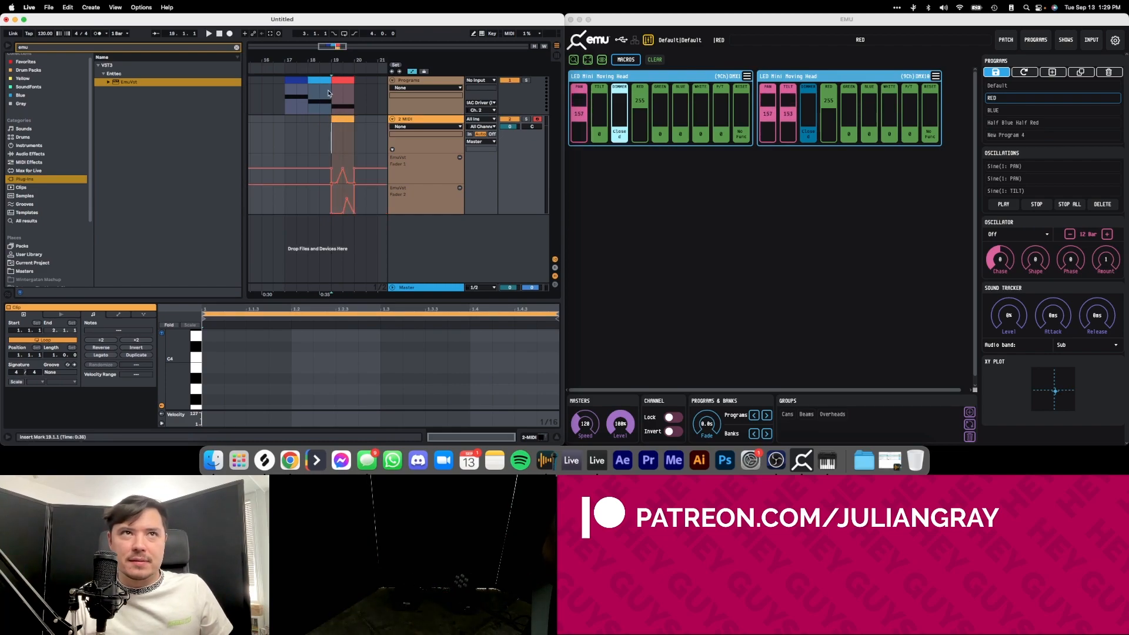
Loop bar 19 of the arrangement and play it to test the red program clip with the fader automation.
left_click(331, 103)
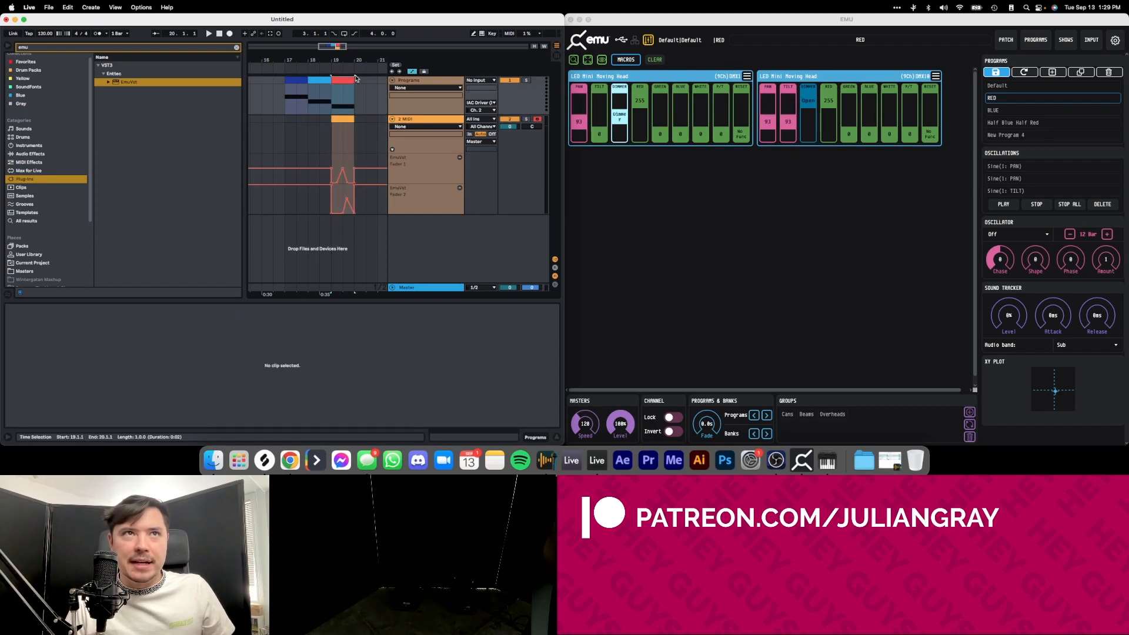
left_click(334, 102)
left_click(331, 133)
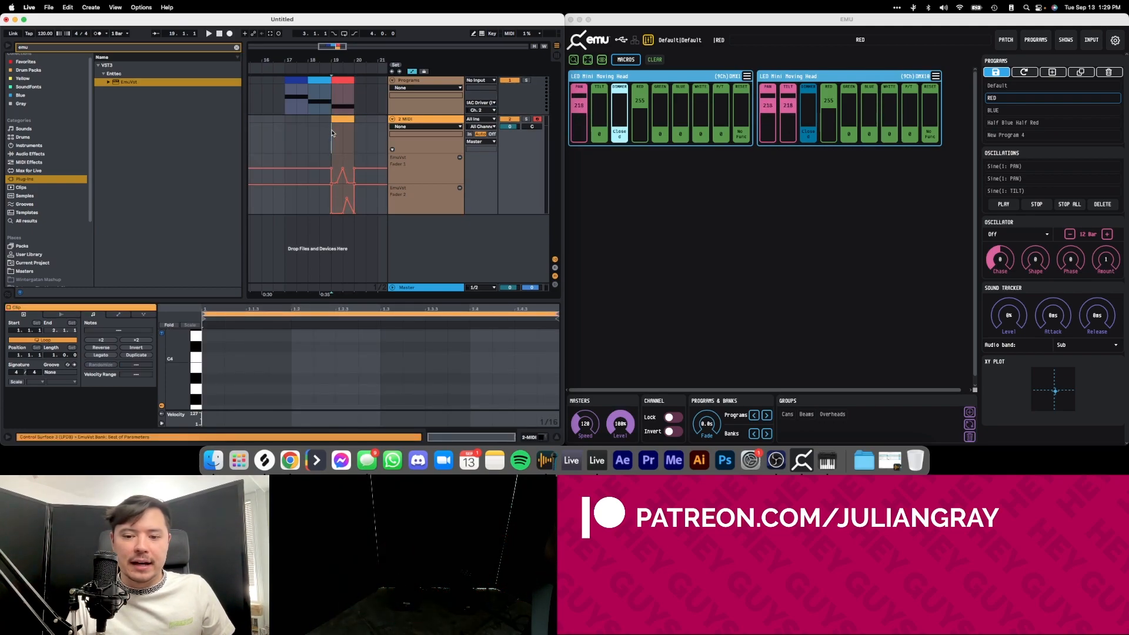
key("space")
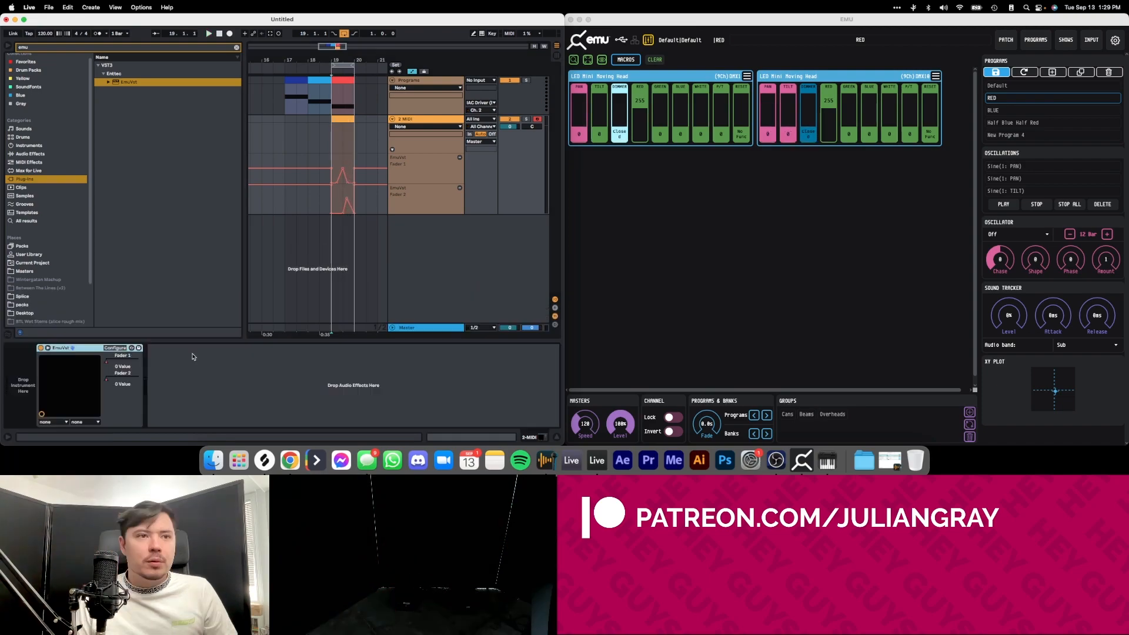
Group the EmuVst plug-in into an Audio Effect Rack and expand its macro controls to 16.
left_click(194, 357)
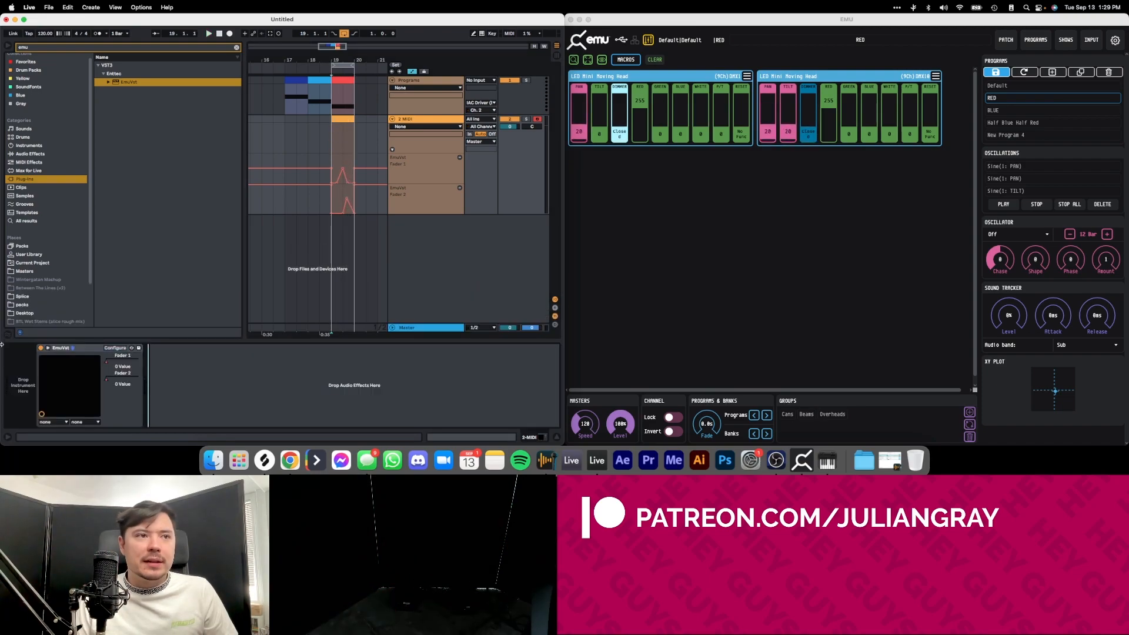
left_click(83, 348)
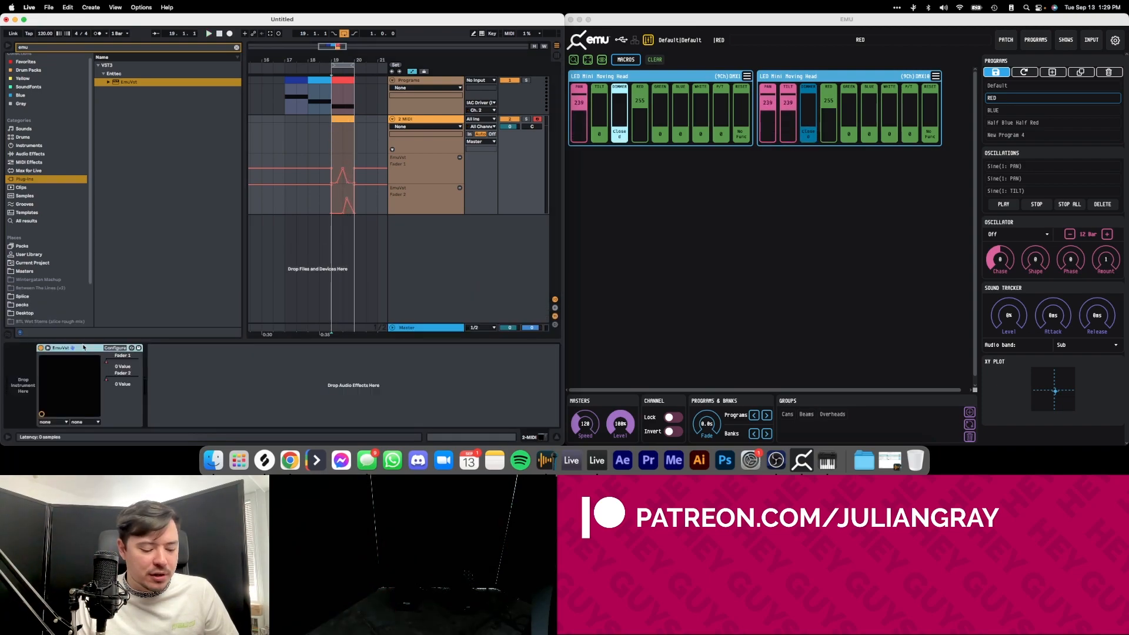
right_click(84, 347)
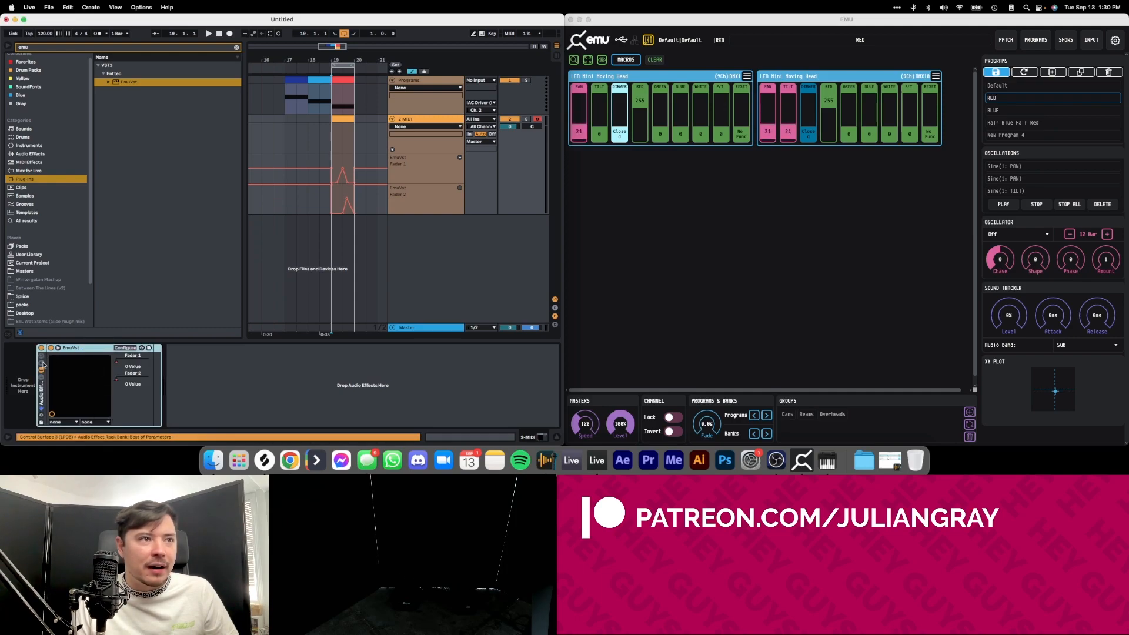
key("super+g")
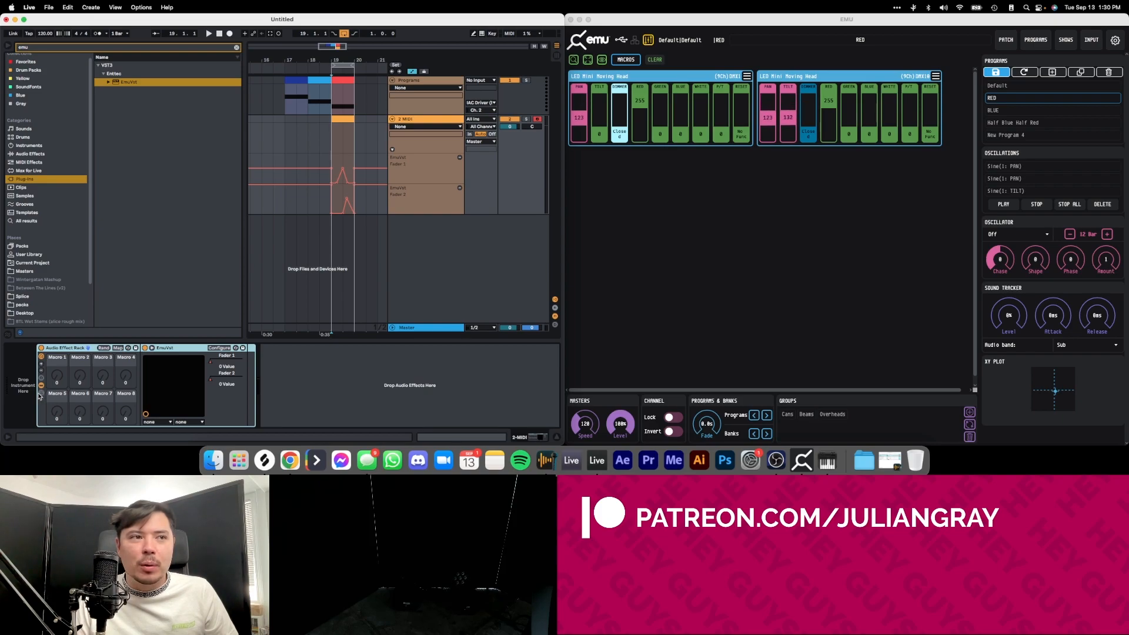
left_click(42, 363)
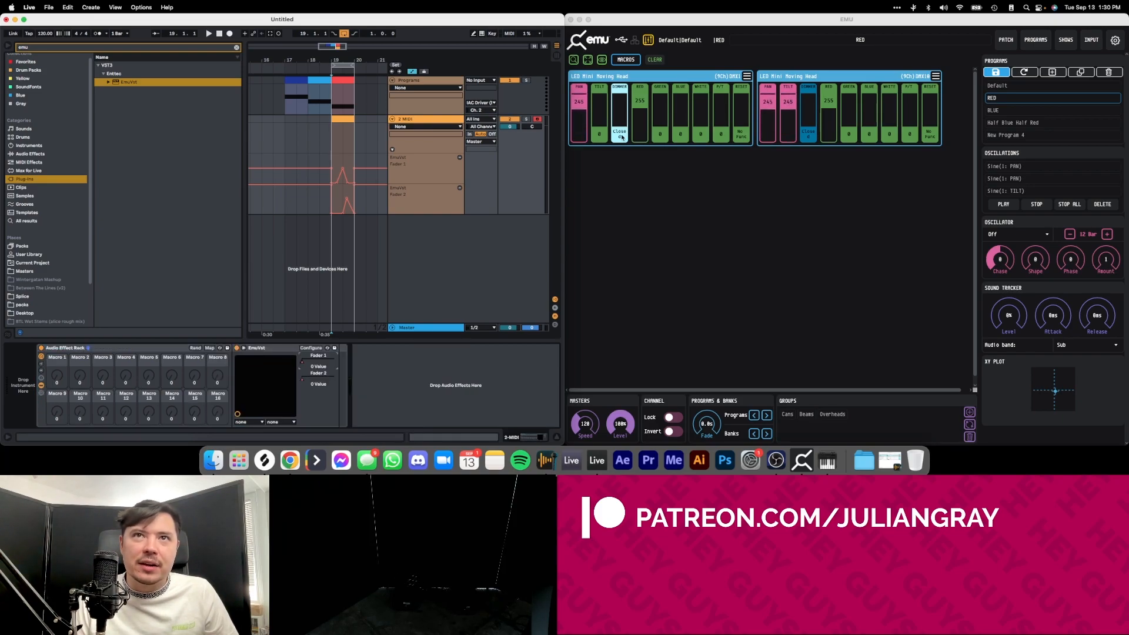
Raise the first moving head's DIMMER in EMU to 129, and map EmuVst's Fader 1 to Macro 1 of the rack.
left_click_drag(620, 128, 622, 89)
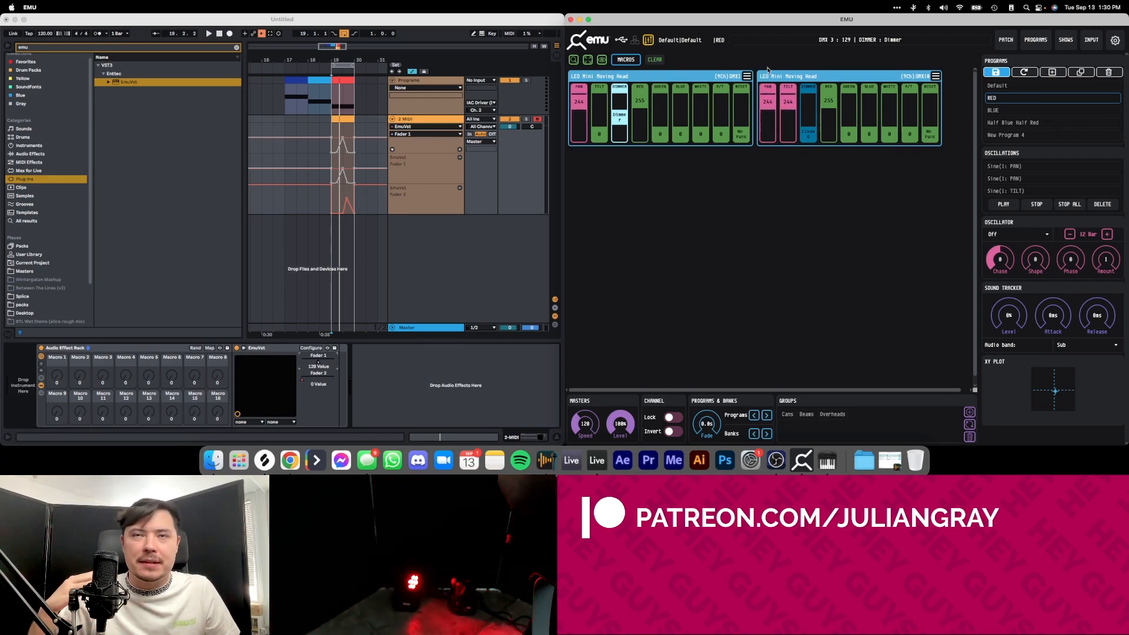
left_click(255, 34)
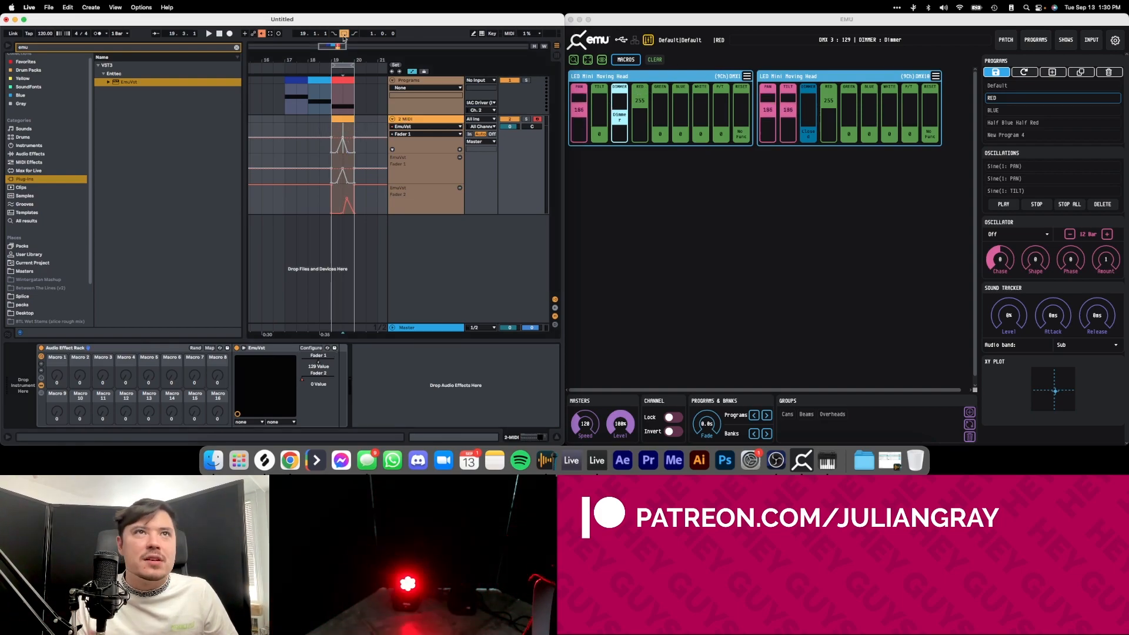
left_click(147, 347)
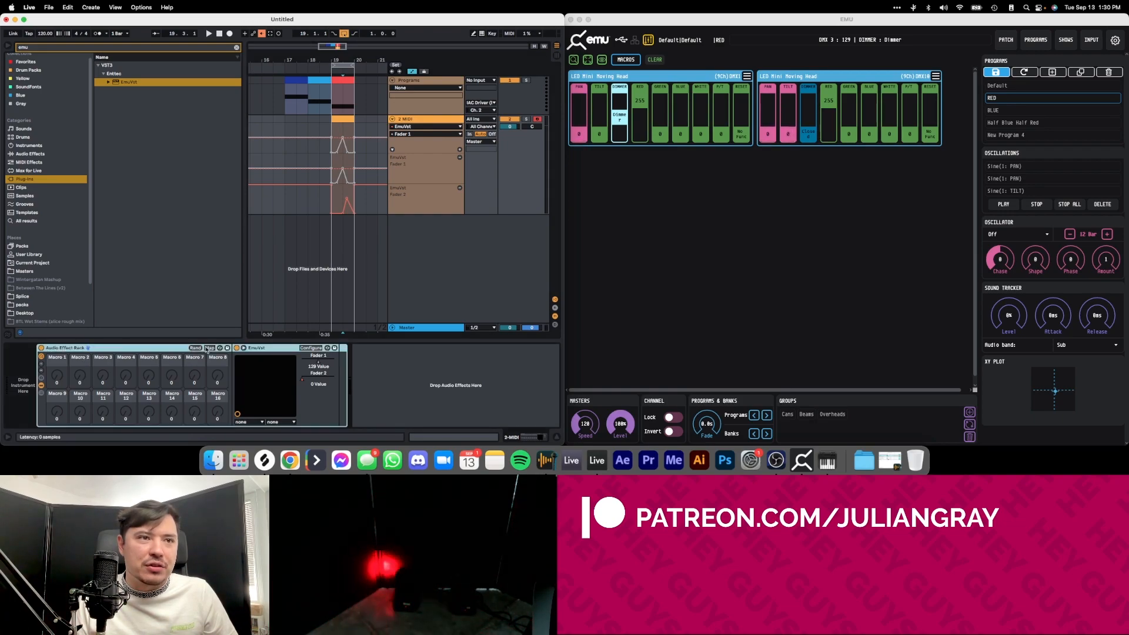
left_click(209, 347)
left_click(318, 360)
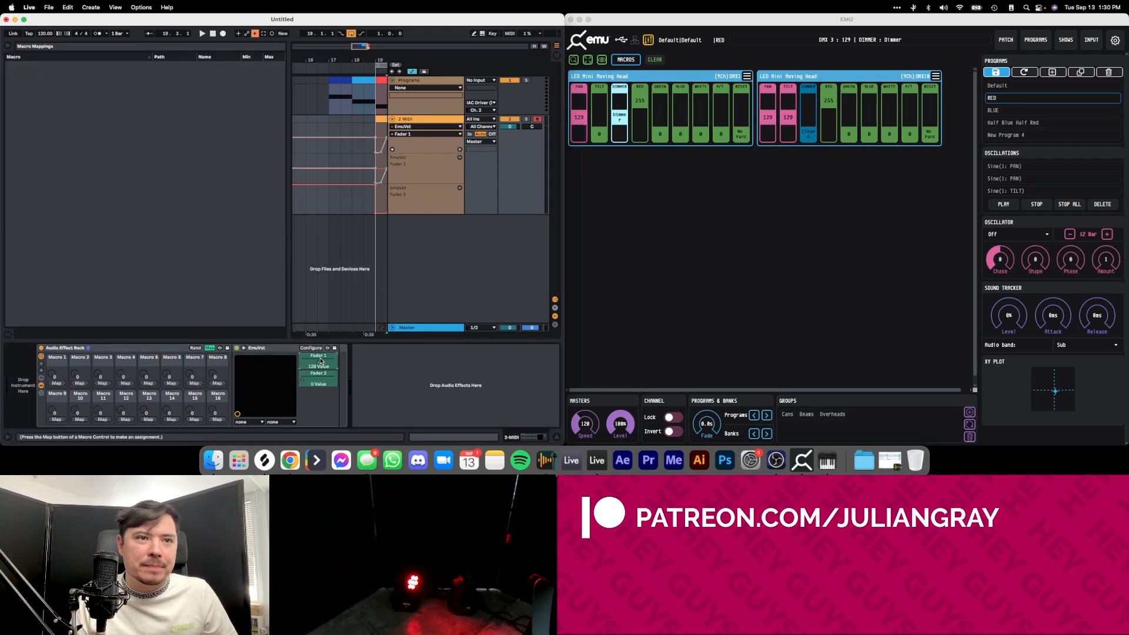
left_click(54, 383)
Rename the rack macro that controls Fader 1 as Region 1 Dim.
right_click(56, 373)
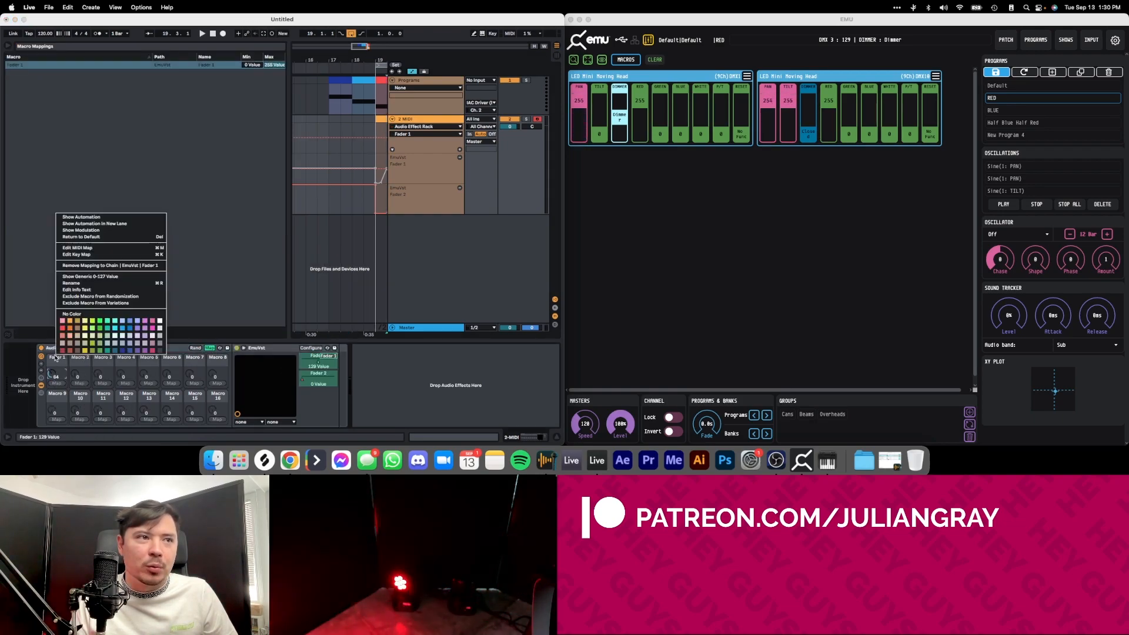
left_click(78, 282)
type("Light 1 Dim")
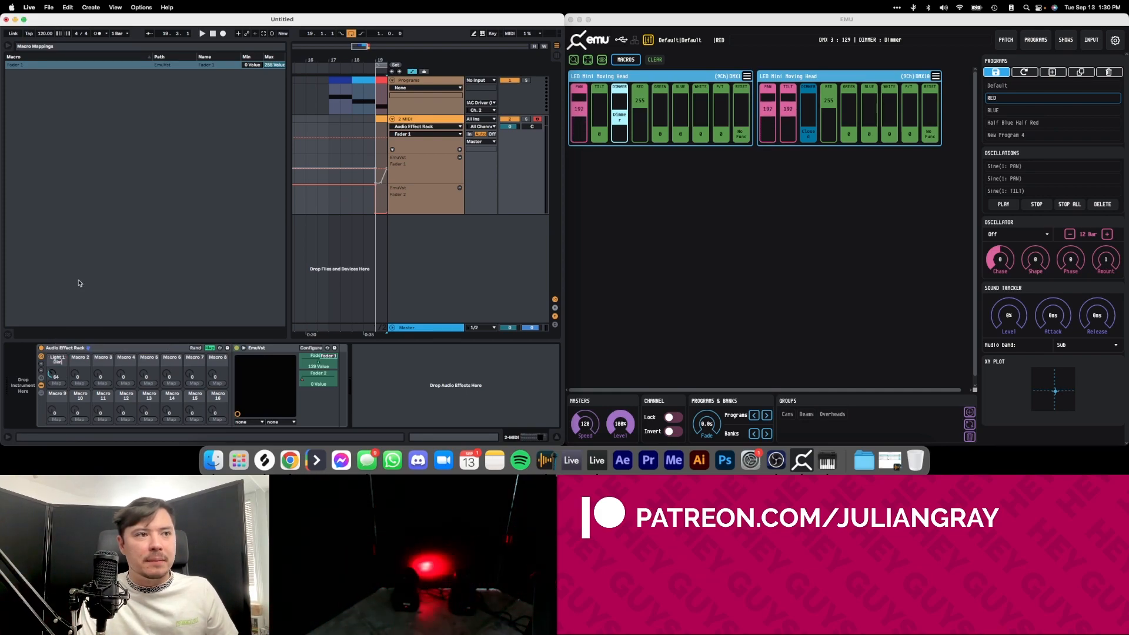
key("Return")
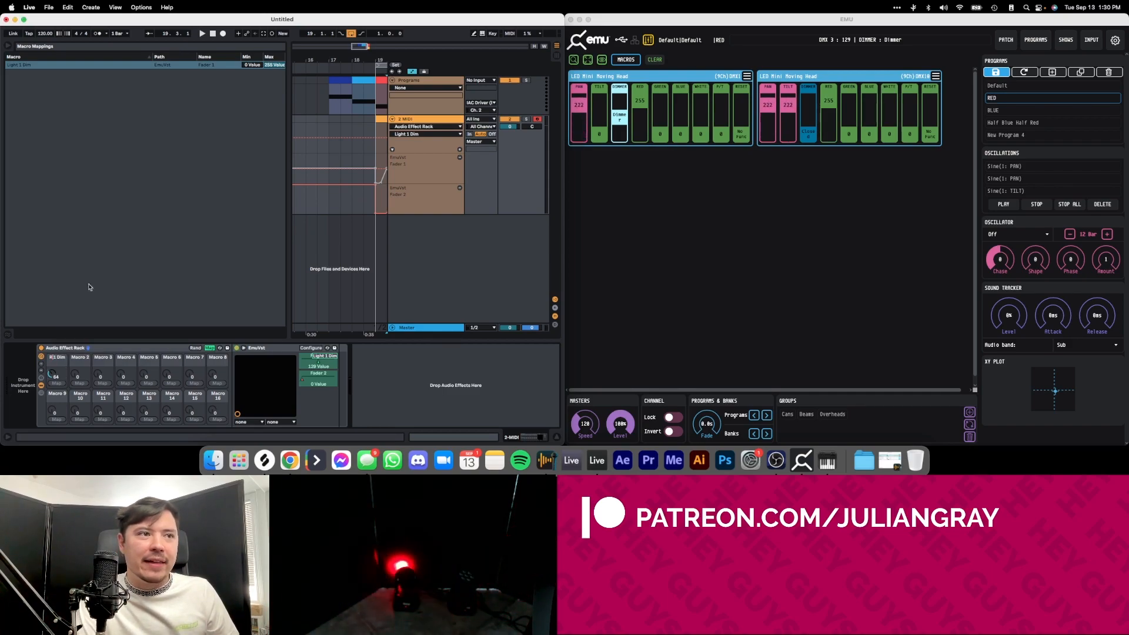
type("on")
key("Return")
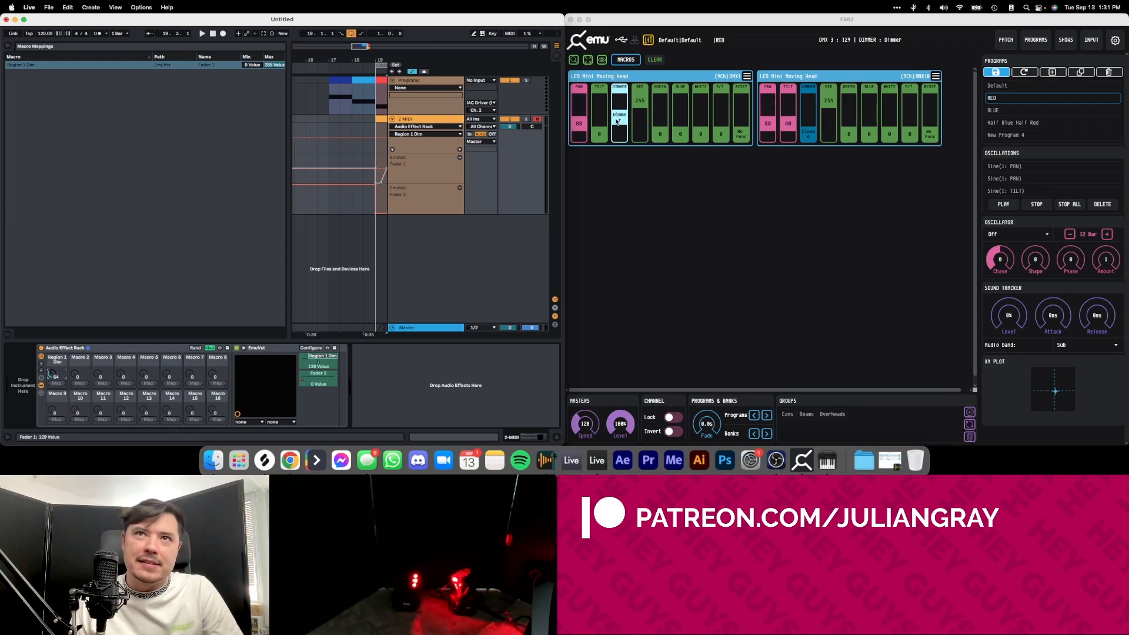
Try the first head's DIMMER up to 255, then limit the Region 1 Dim mapping's maximum to 133 with the macro at 127.
left_click_drag(621, 115, 621, 105)
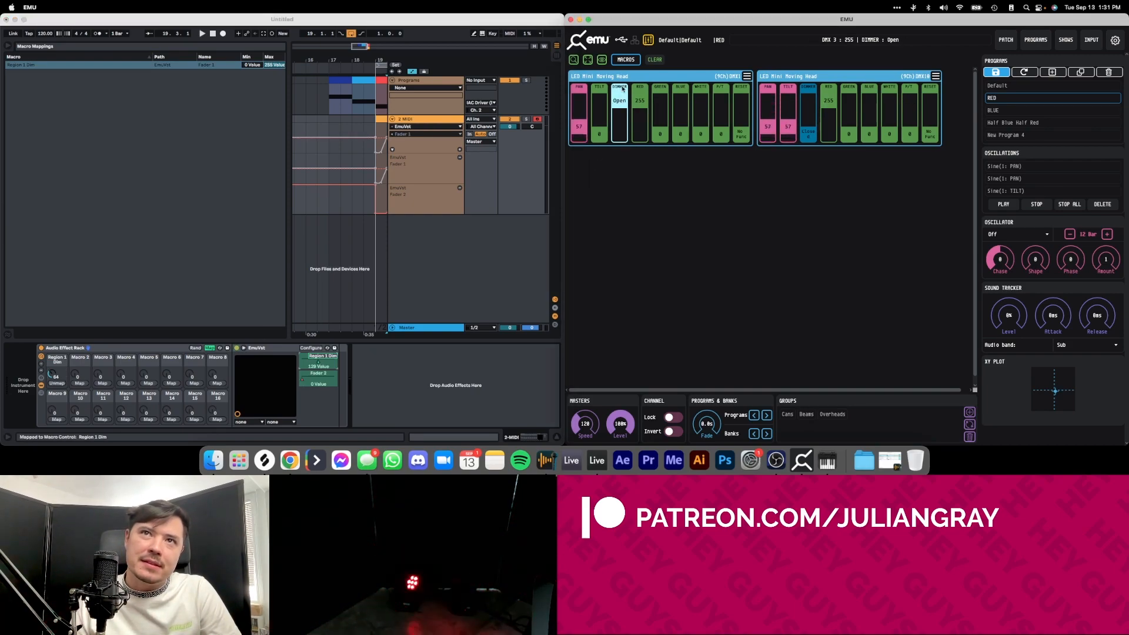
left_click_drag(621, 105, 620, 99)
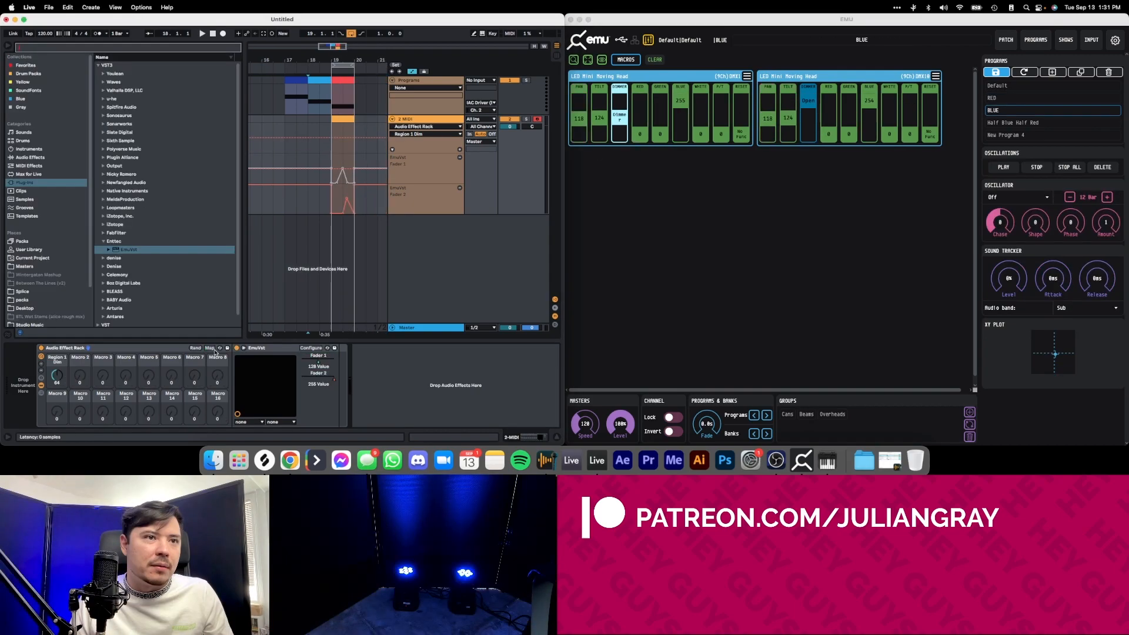
left_click(211, 348)
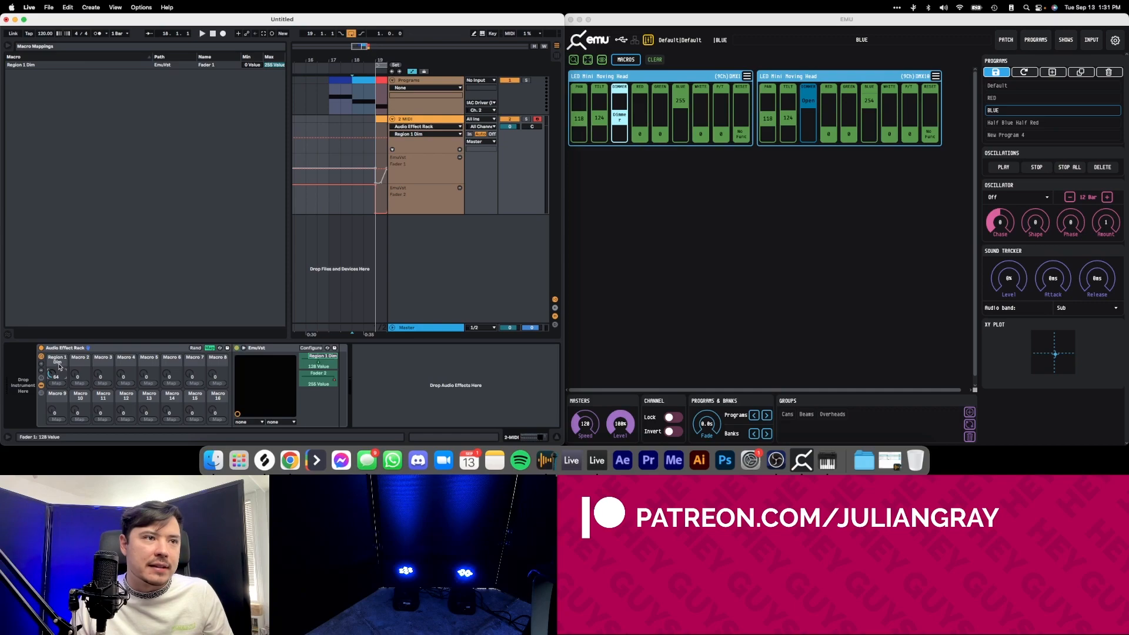
left_click_drag(274, 65, 274, 67)
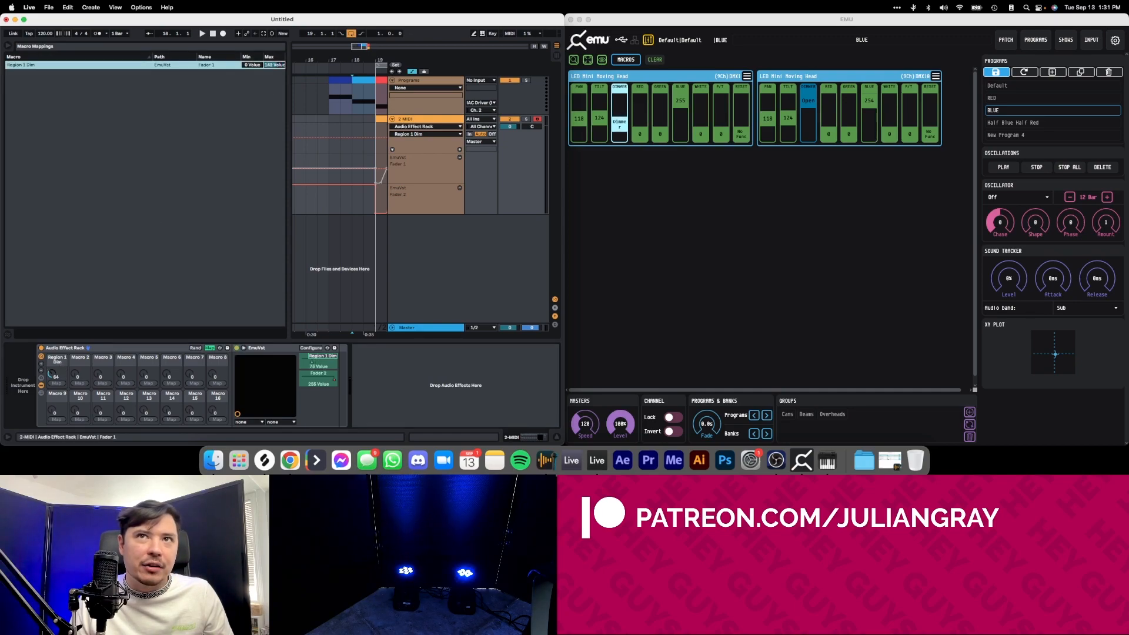
left_click_drag(57, 377, 50, 376)
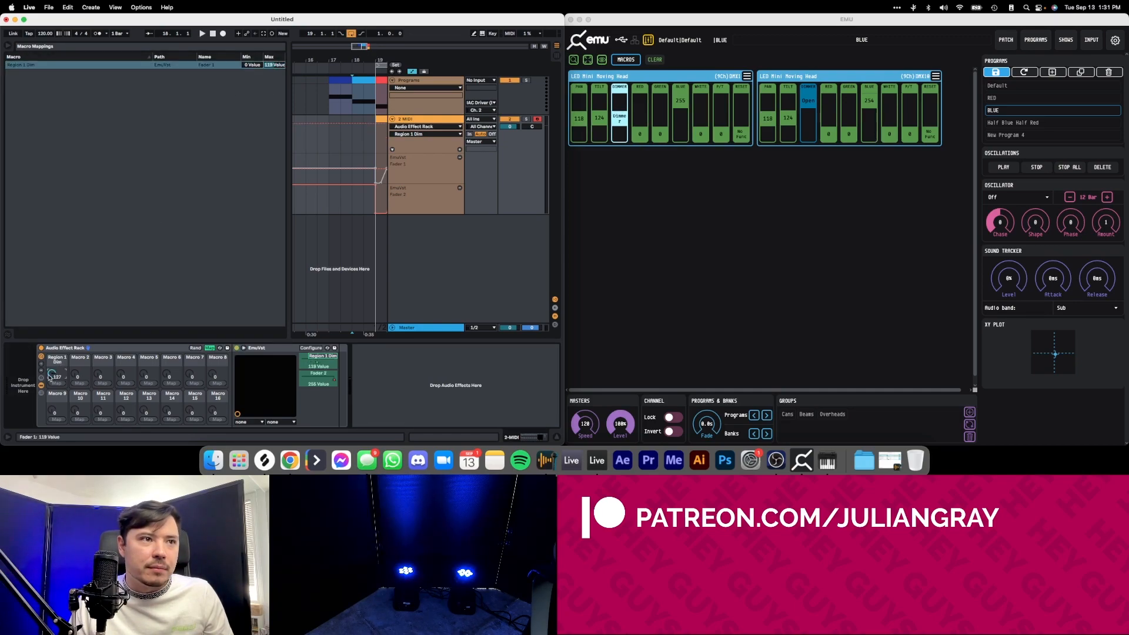
left_click(262, 68)
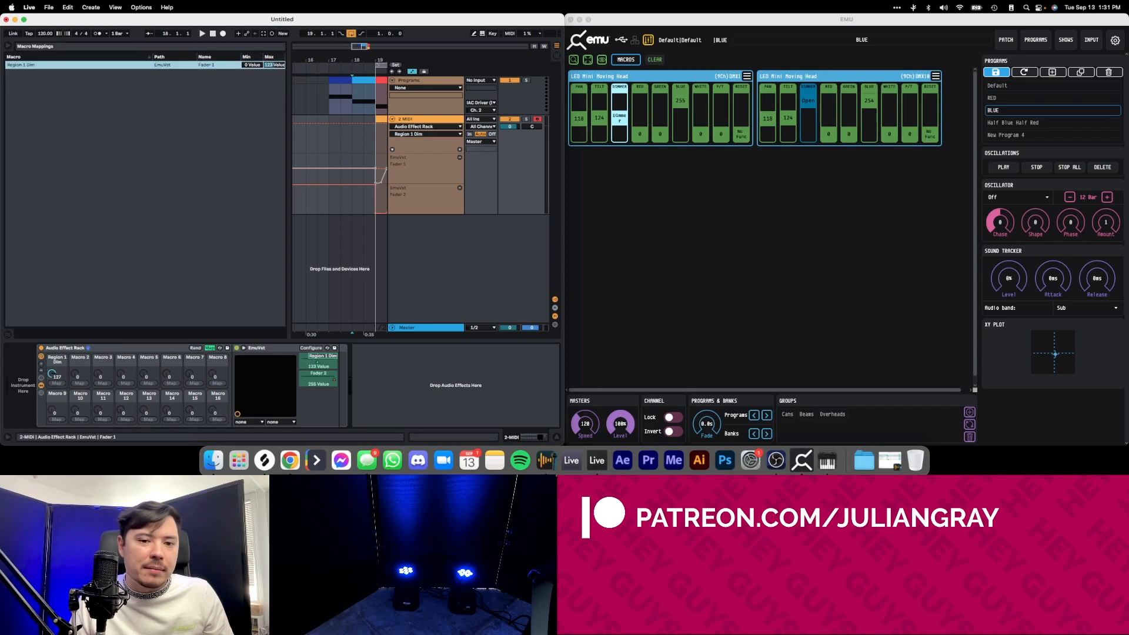
left_click_drag(274, 64, 275, 72)
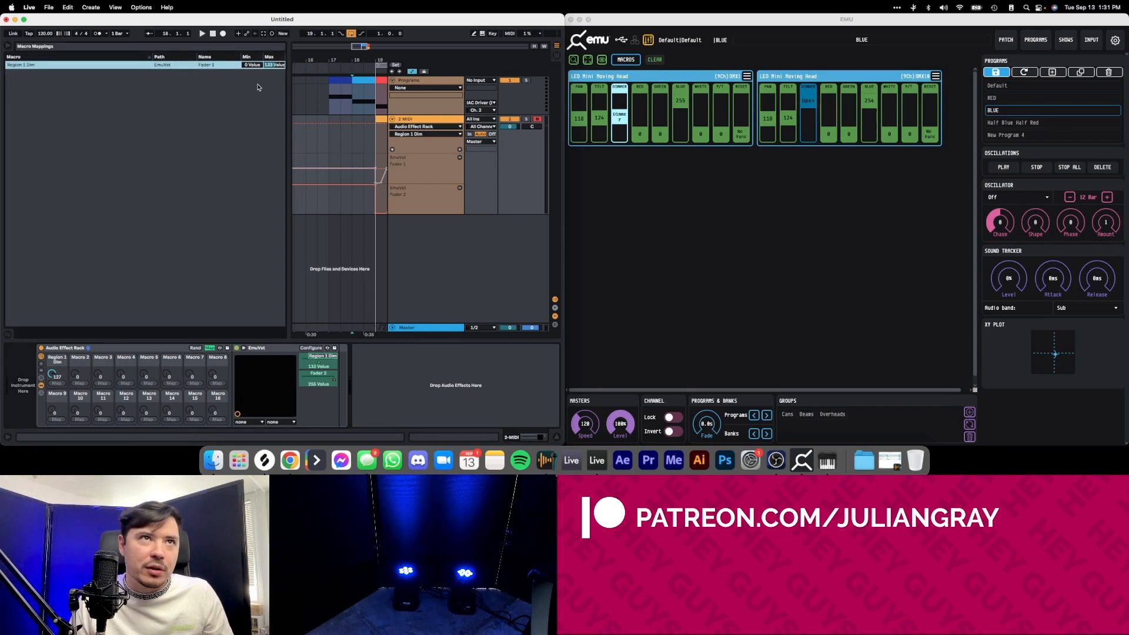
left_click(208, 348)
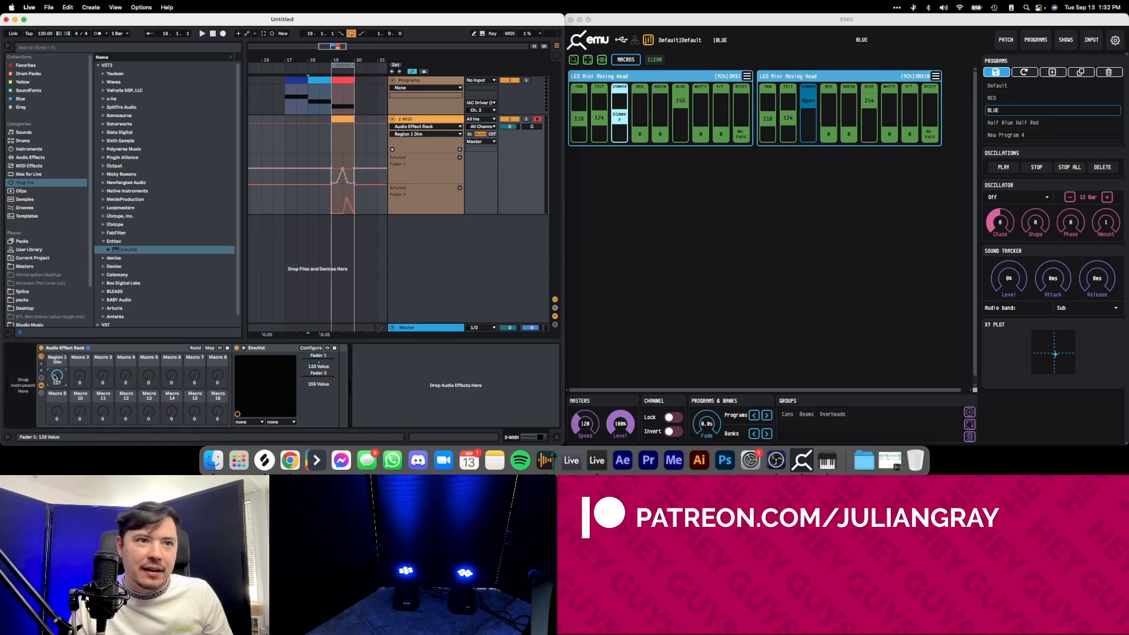
Sweep the Region 1 Dim macro between 127 and 0 to test the first moving head's dimmer range.
left_click_drag(60, 377, 61, 304)
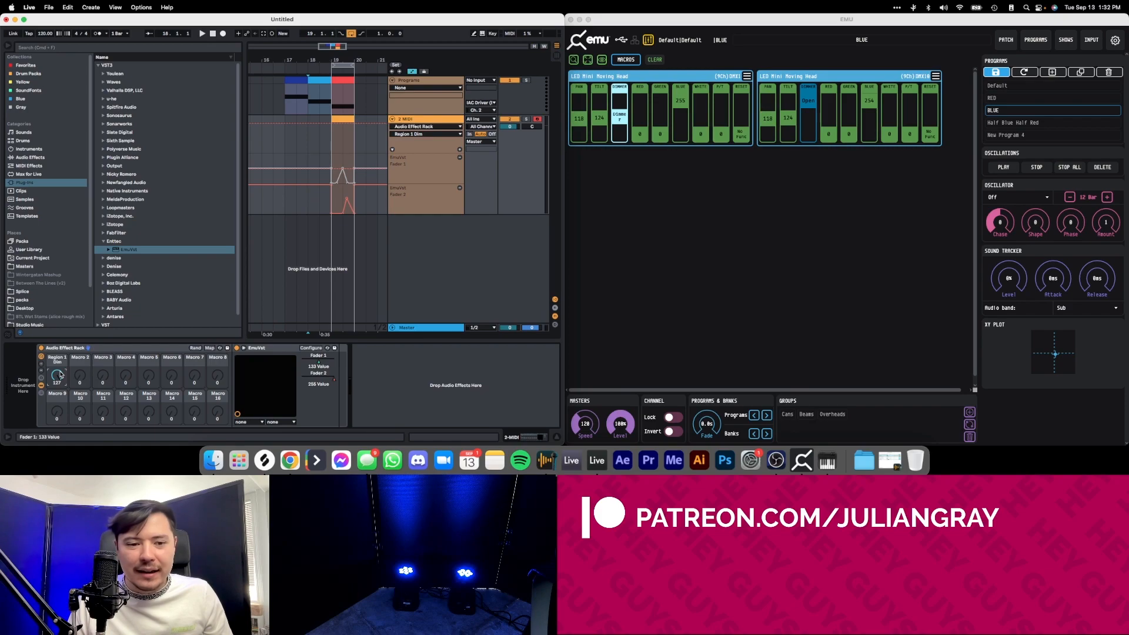
left_click_drag(60, 374, 61, 447)
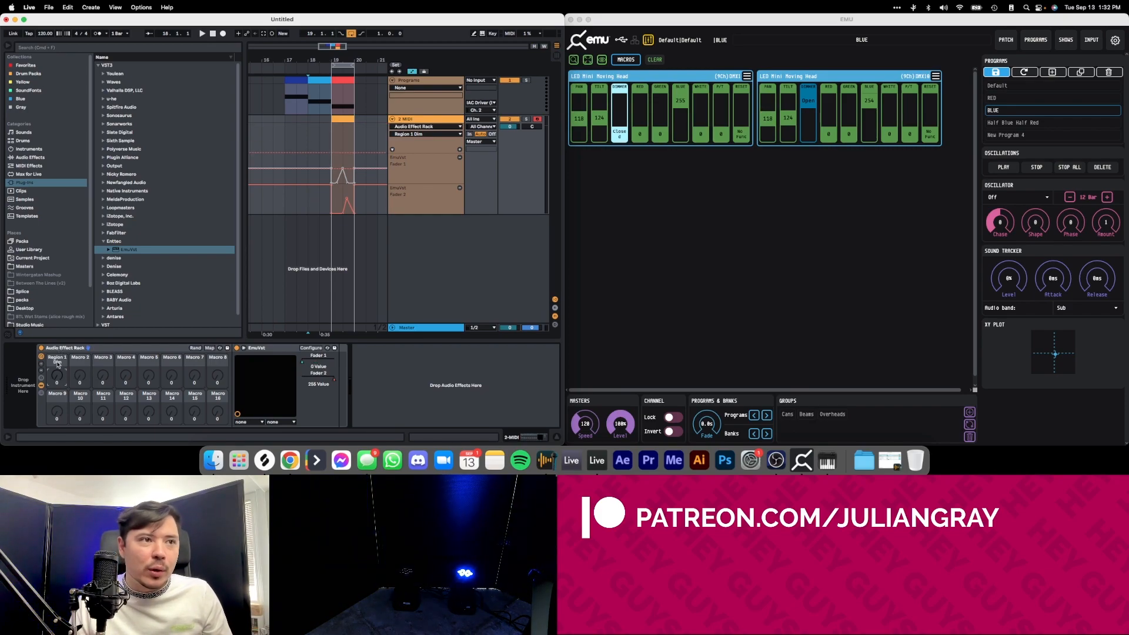
left_click_drag(58, 362, 59, 306)
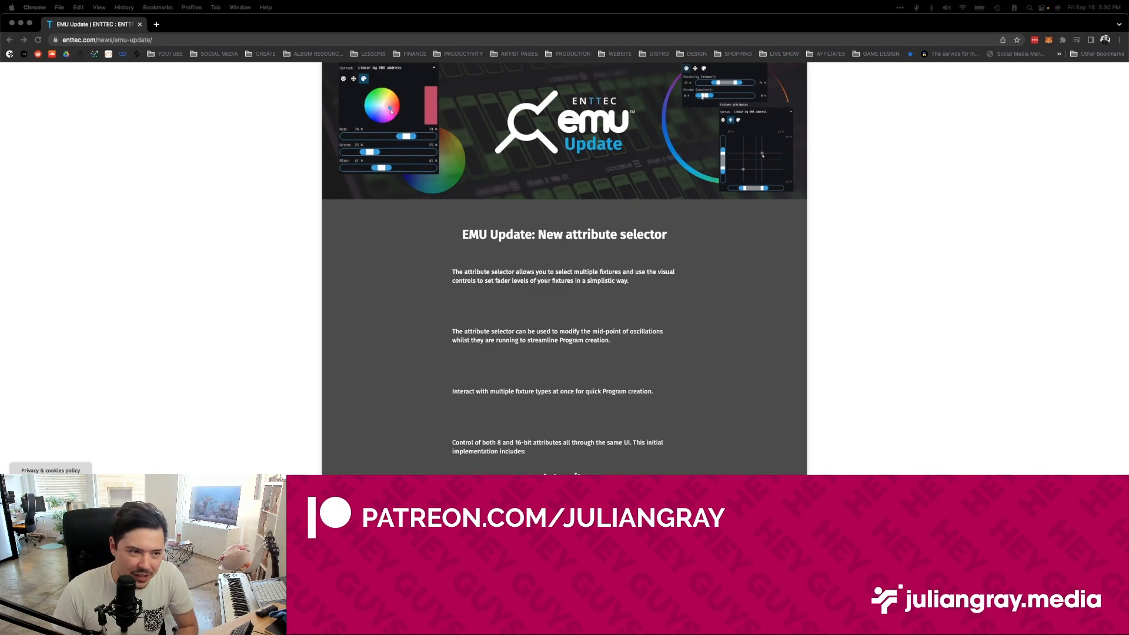
Examine the attribute selector description and demo video section on ENTTEC's EMU update web page.
scroll(727, 382, "up", 2)
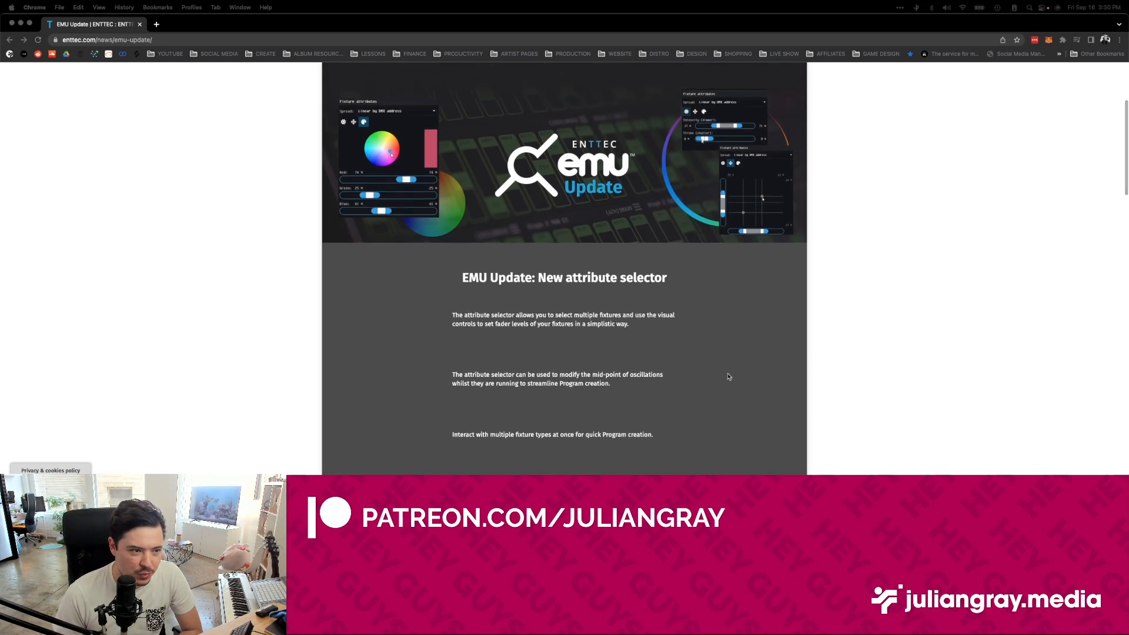
scroll(729, 377, "down", 1)
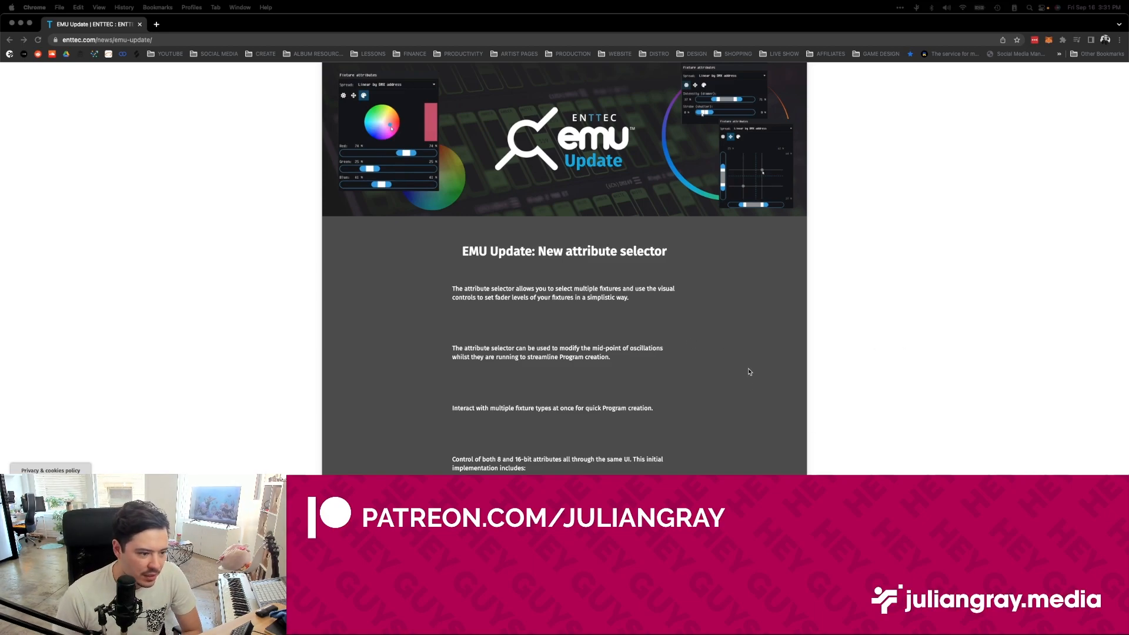
scroll(748, 371, "down", 4)
scroll(747, 370, "up", 5)
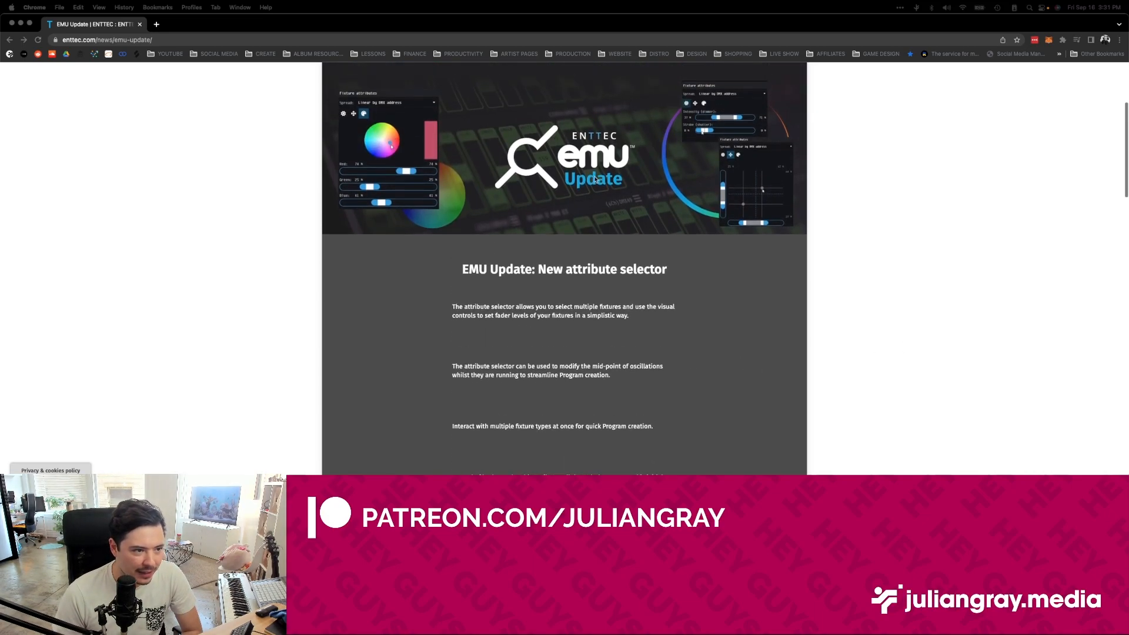
scroll(634, 330, "down", 12)
scroll(630, 320, "up", 1)
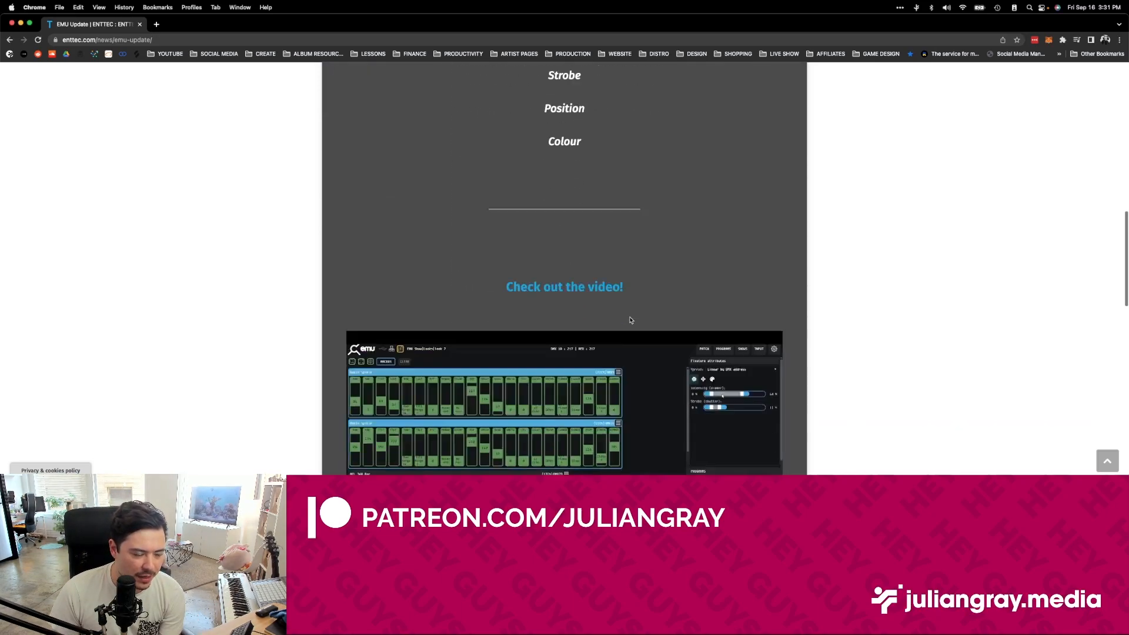
scroll(631, 320, "down", 3)
scroll(631, 320, "up", 10)
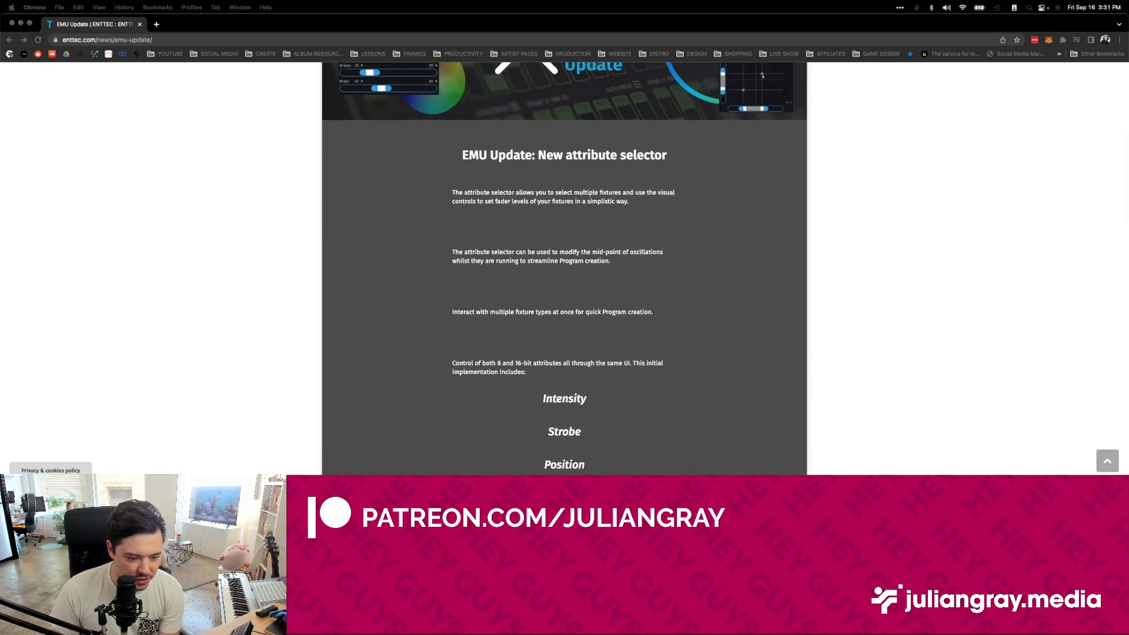
Switch to EMU, select both LED Mini Moving Head fixtures and set their dimmer intensity to 52% in the fixture attribute manager.
key("ctrl+alt+Return")
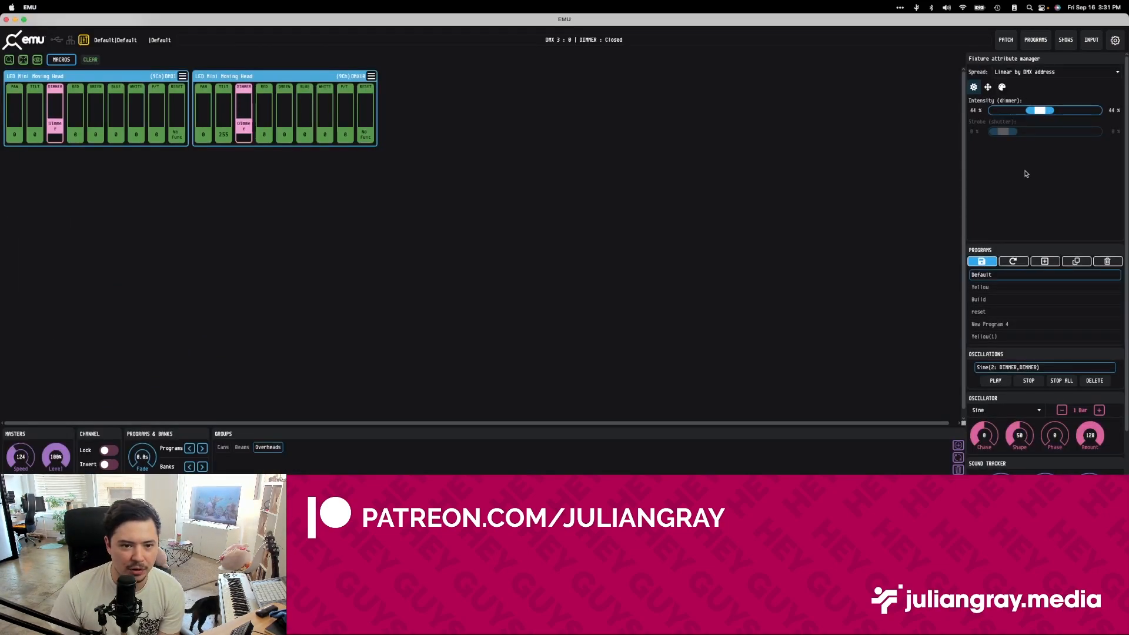
left_click(319, 218)
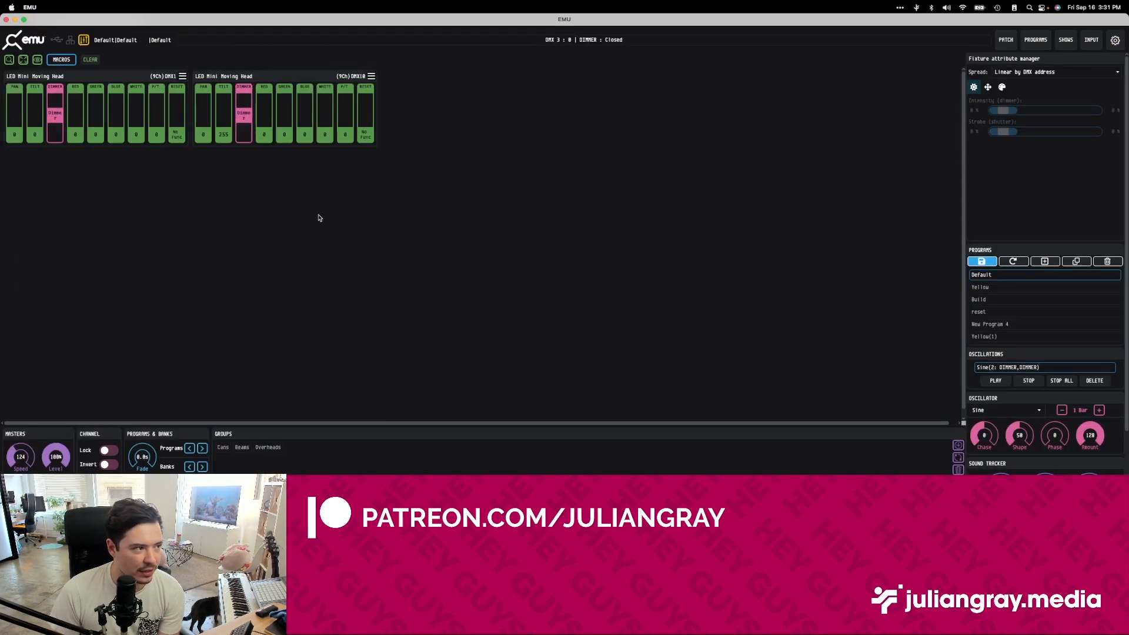
left_click(245, 79)
left_click(118, 78, "shift")
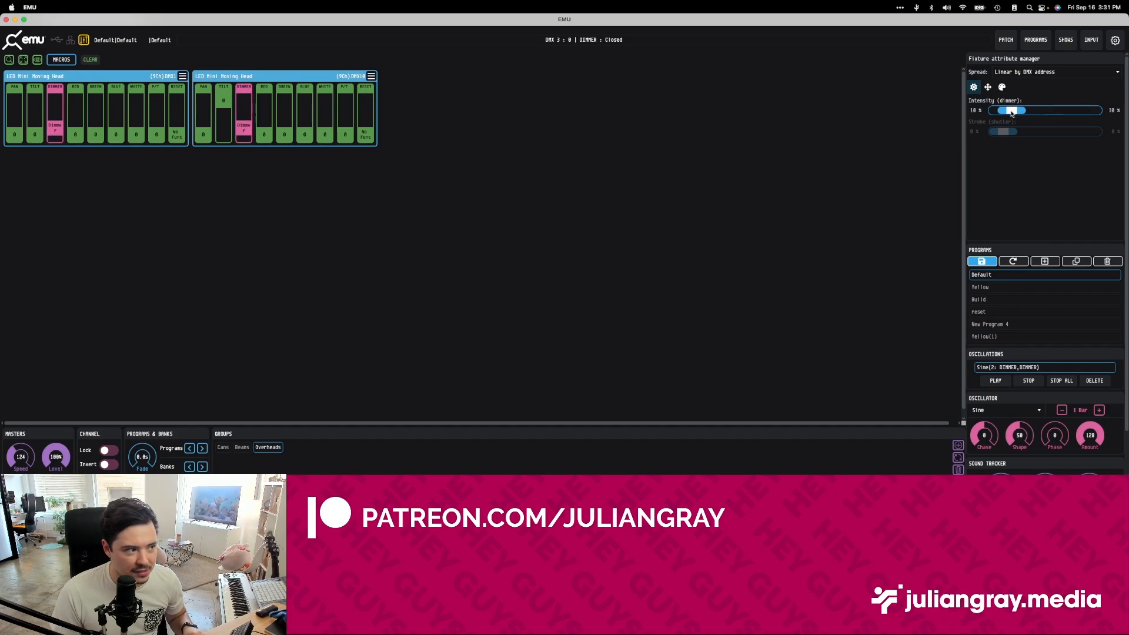
left_click_drag(1039, 113, 1047, 112)
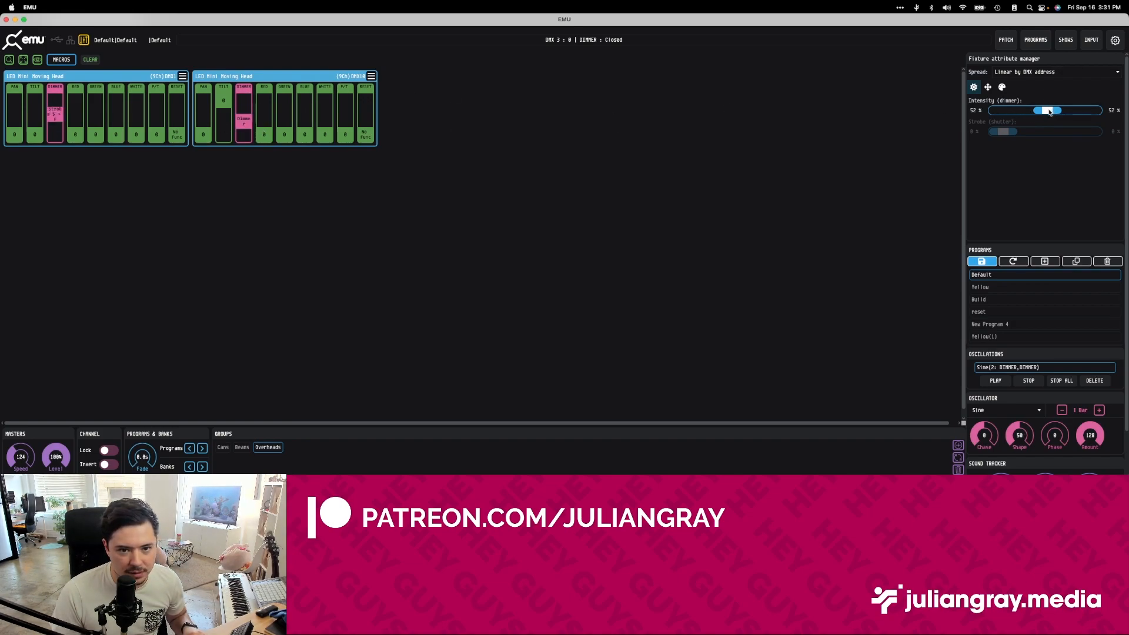
Raise the dimmer intensity of both selected moving heads to 53% in the fixture attribute manager.
left_click_drag(1048, 111, 1049, 112)
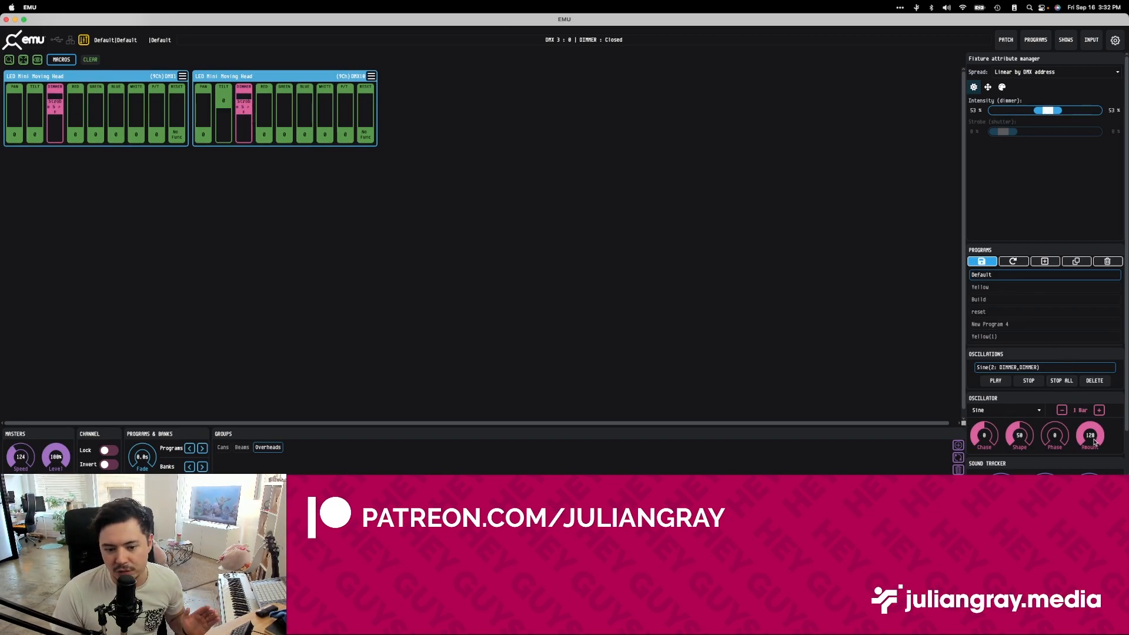
mouse_move(1045, 115)
left_mouse_down()
mouse_move(1027, 124)
mouse_move(1048, 125)
mouse_move(1036, 125)
left_mouse_up()
Aim both moving heads with the fixture attribute manager's position control, ending at about 46% pan and 60% tilt.
left_click(988, 87)
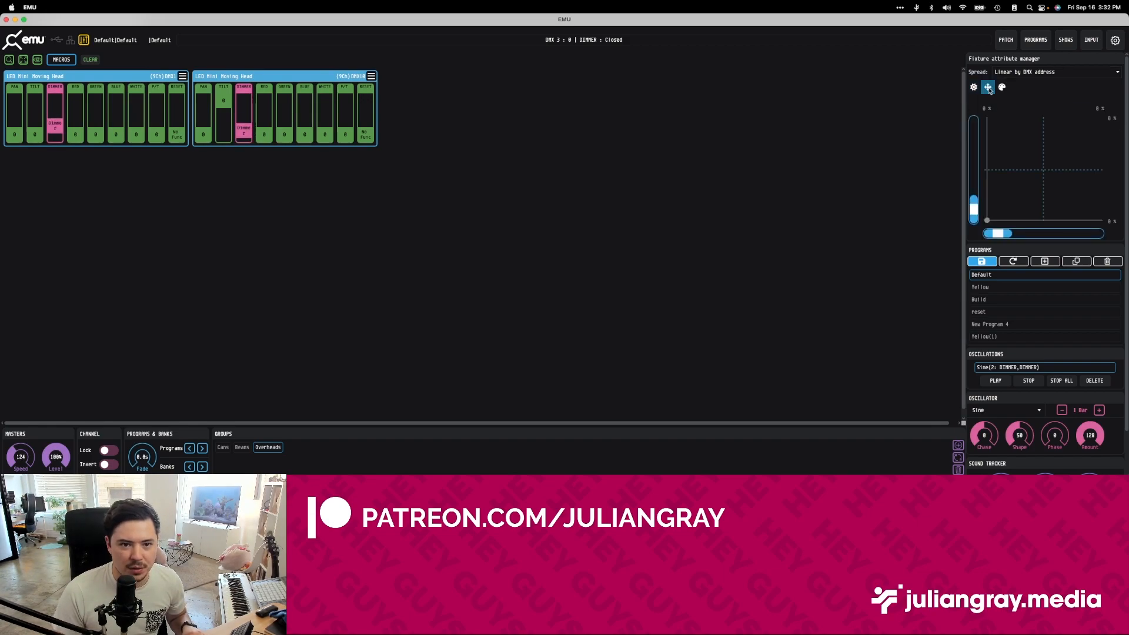
scroll(1086, 296, "down", 2)
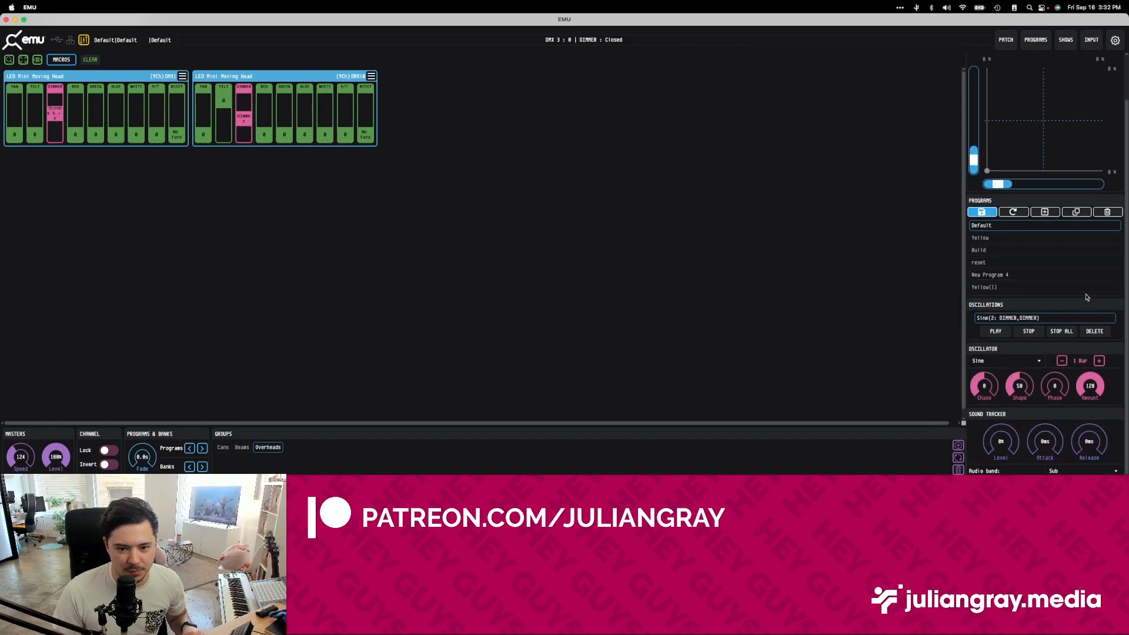
scroll(1028, 405, "up", 2)
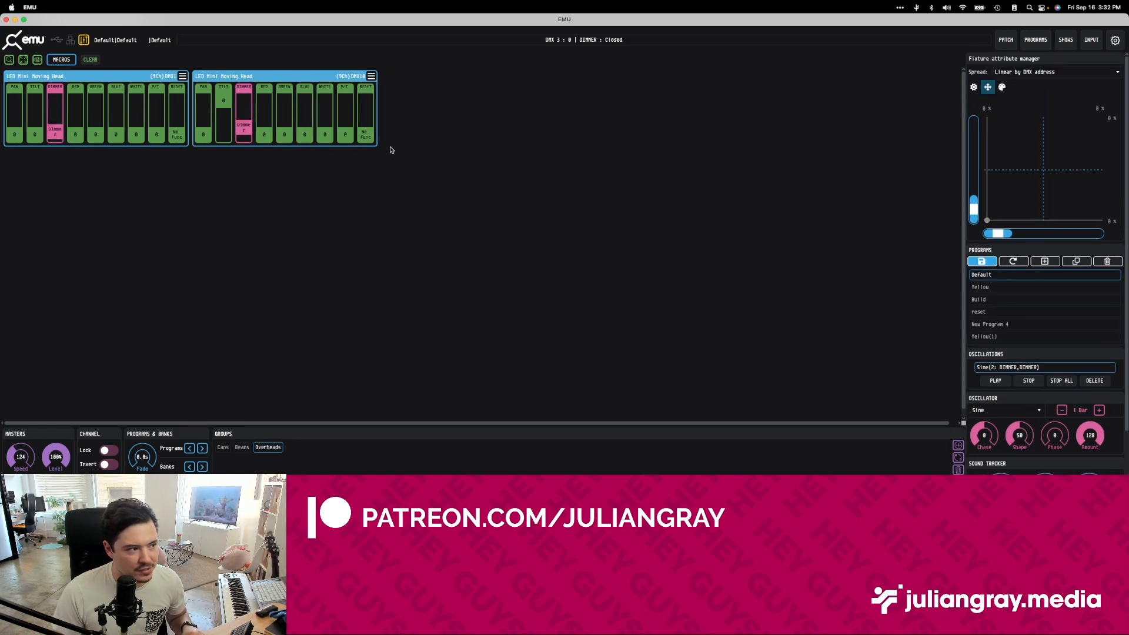
left_click_drag(1001, 234, 1051, 234)
left_click_drag(973, 206, 973, 169)
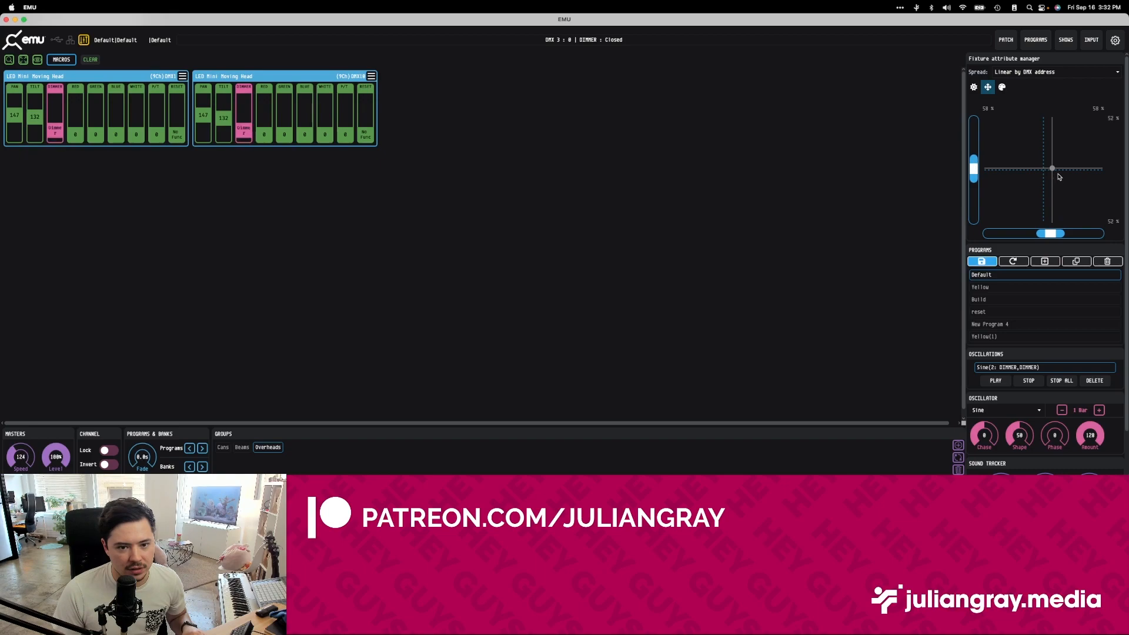
mouse_move(1050, 170)
left_mouse_down()
mouse_move(996, 176)
mouse_move(1036, 203)
mouse_move(1018, 174)
mouse_move(1033, 154)
mouse_move(1058, 168)
mouse_move(1055, 185)
mouse_move(1052, 174)
mouse_move(1066, 170)
left_mouse_up()
mouse_move(1073, 236)
left_mouse_down()
mouse_move(1008, 235)
mouse_move(1104, 236)
mouse_move(1011, 235)
mouse_move(1100, 235)
mouse_move(1055, 236)
left_mouse_up()
mouse_move(971, 172)
left_mouse_down()
mouse_move(973, 147)
mouse_move(976, 188)
mouse_move(973, 154)
mouse_move(974, 186)
mouse_move(992, 165)
left_mouse_up()
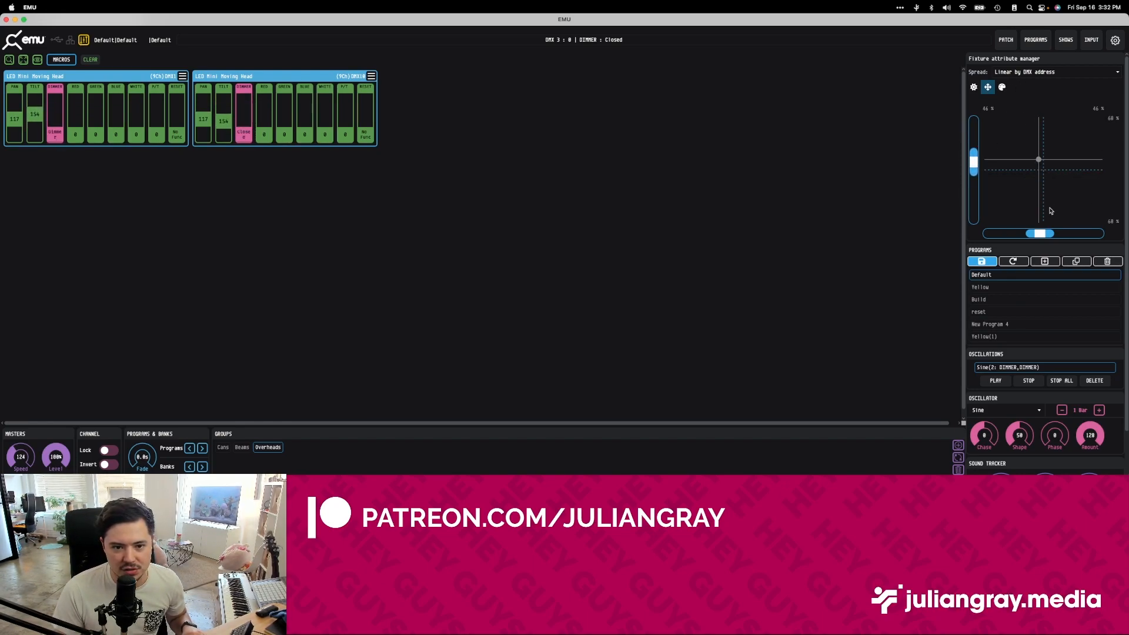
Try orange and green on the colour wheel for both moving heads, ending at about 35% red, 34% green and 20% blue.
left_click(1003, 88)
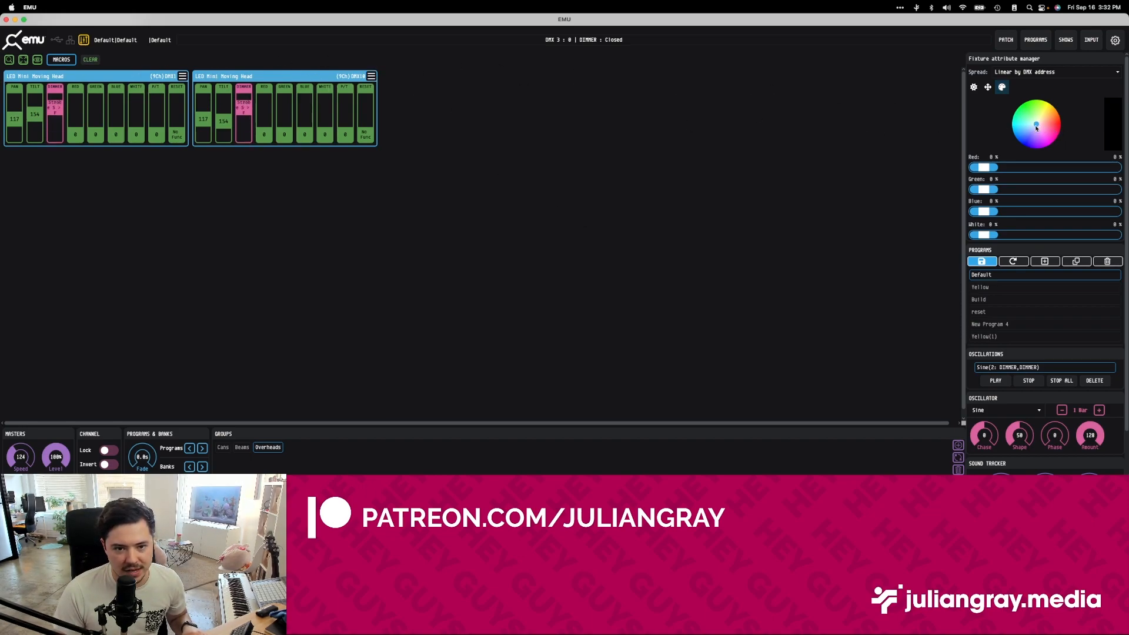
left_click_drag(1052, 124, 1047, 119)
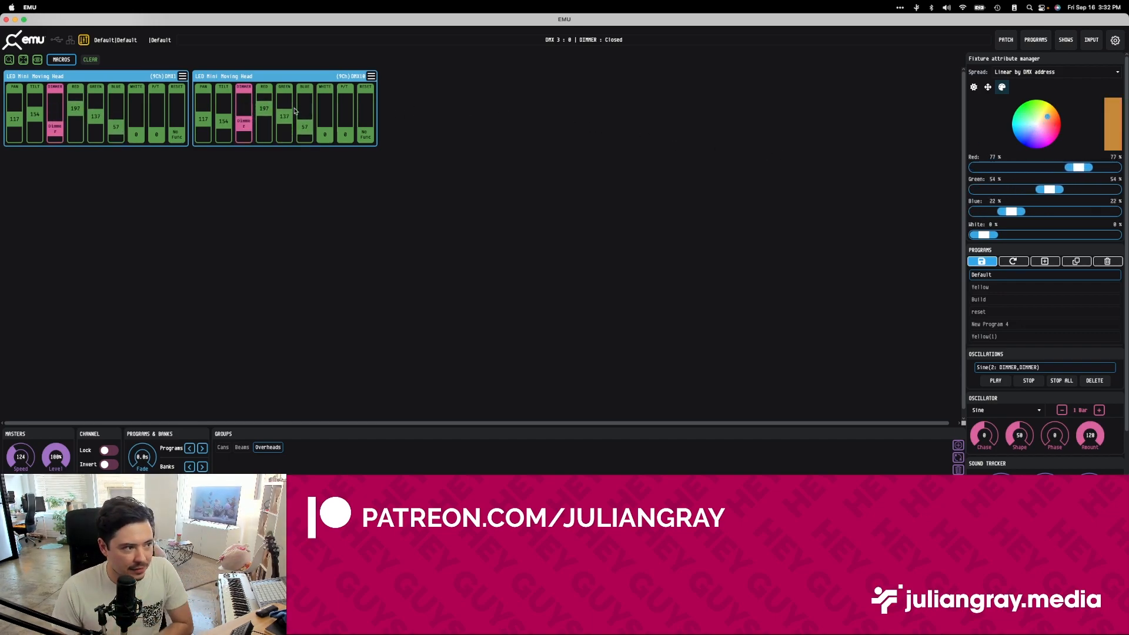
left_click_drag(1017, 140, 1040, 113)
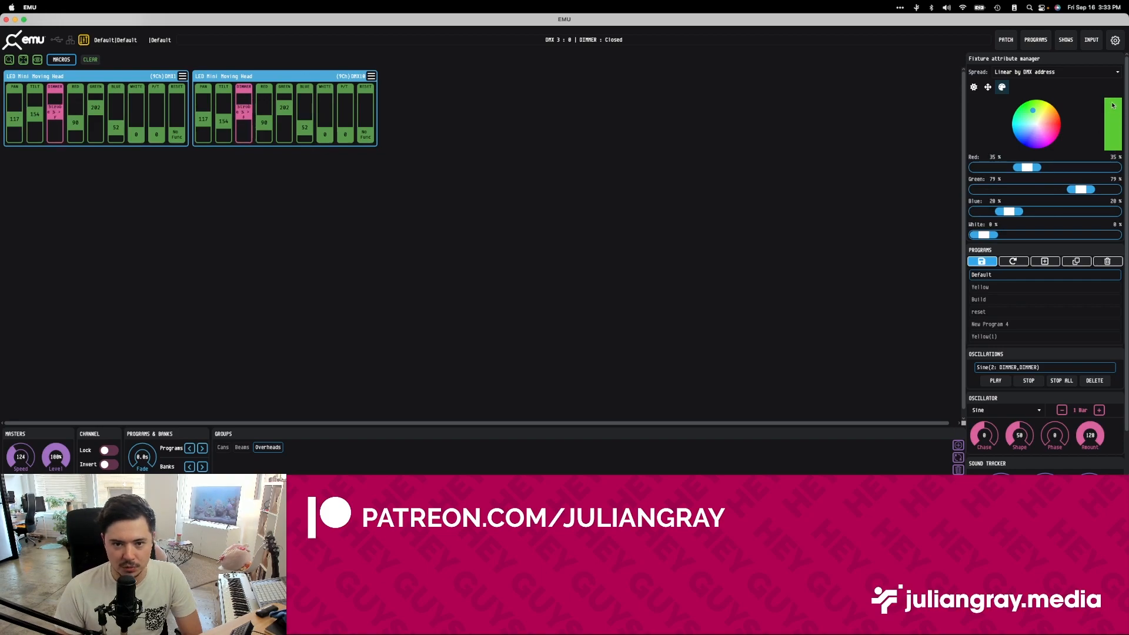
left_click(1037, 116)
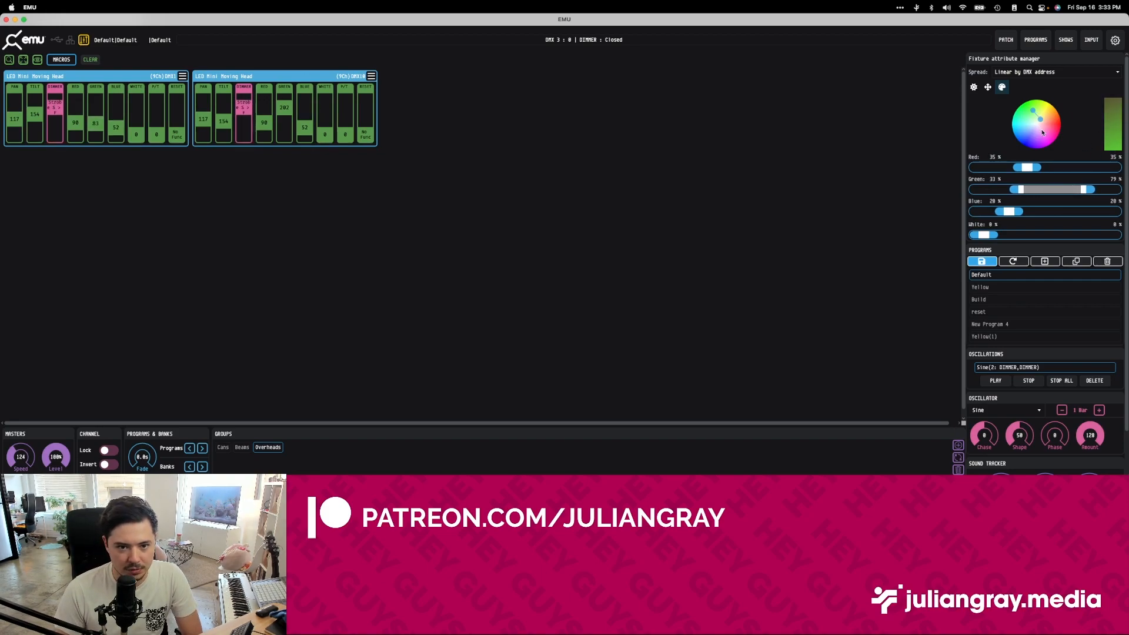
scroll(1035, 187, "down", 2)
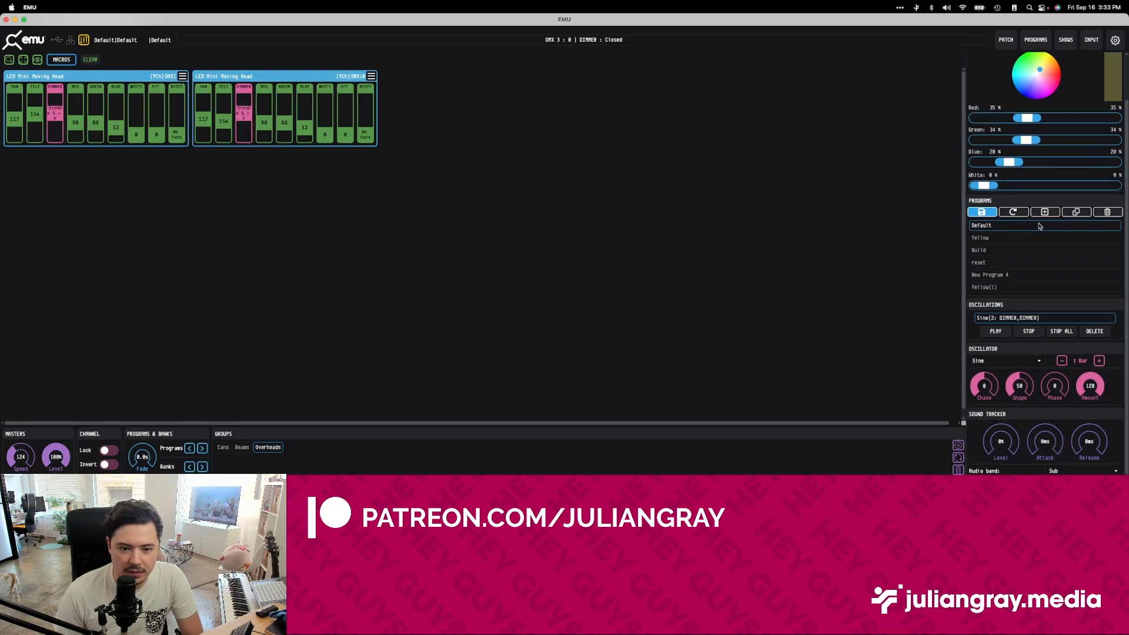
scroll(1072, 151, "up", 2)
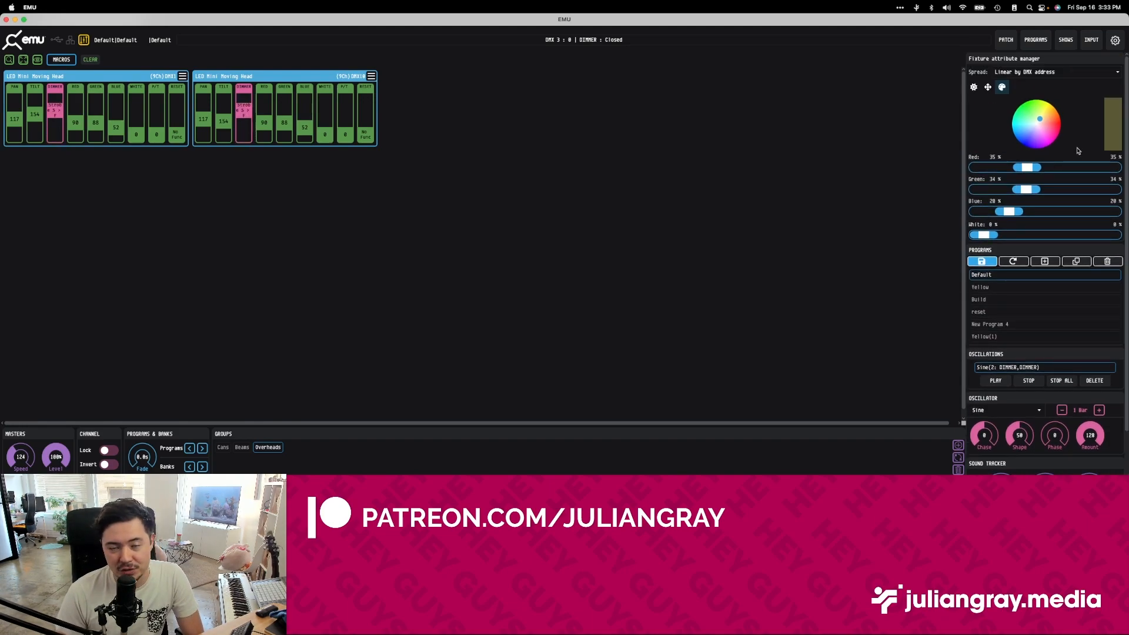